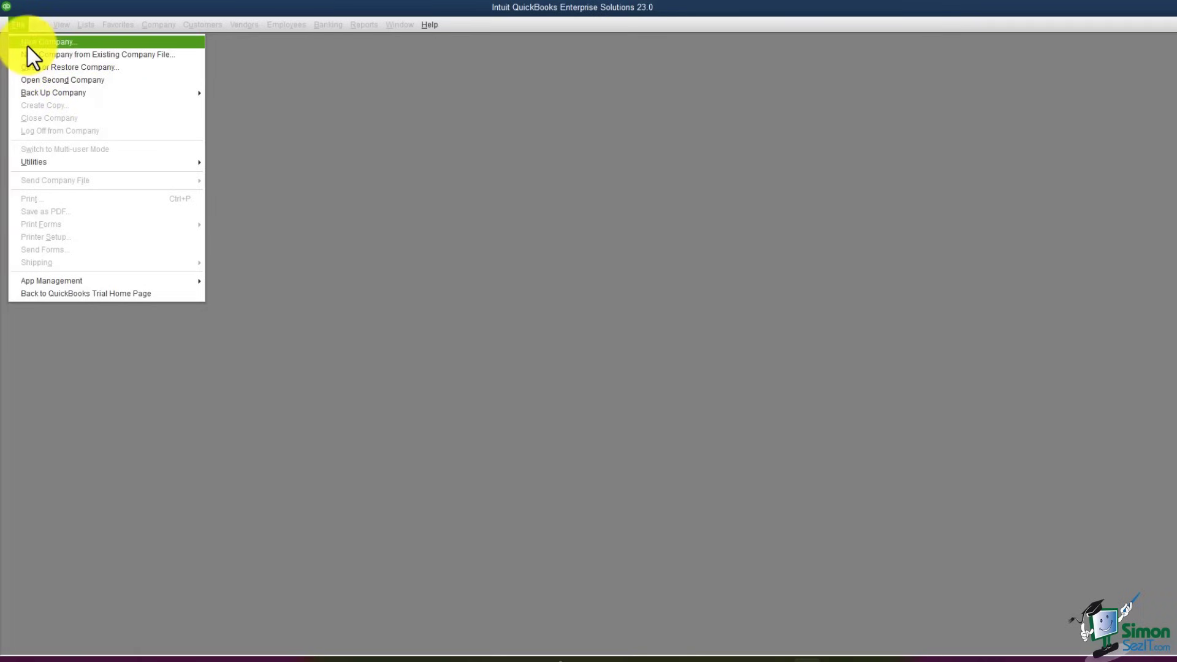
Step: Start a New Company file set up 'For myself (I'm the admin)' and show the Other Options list
{"action": "left_click", "coordinate": [28, 44]}
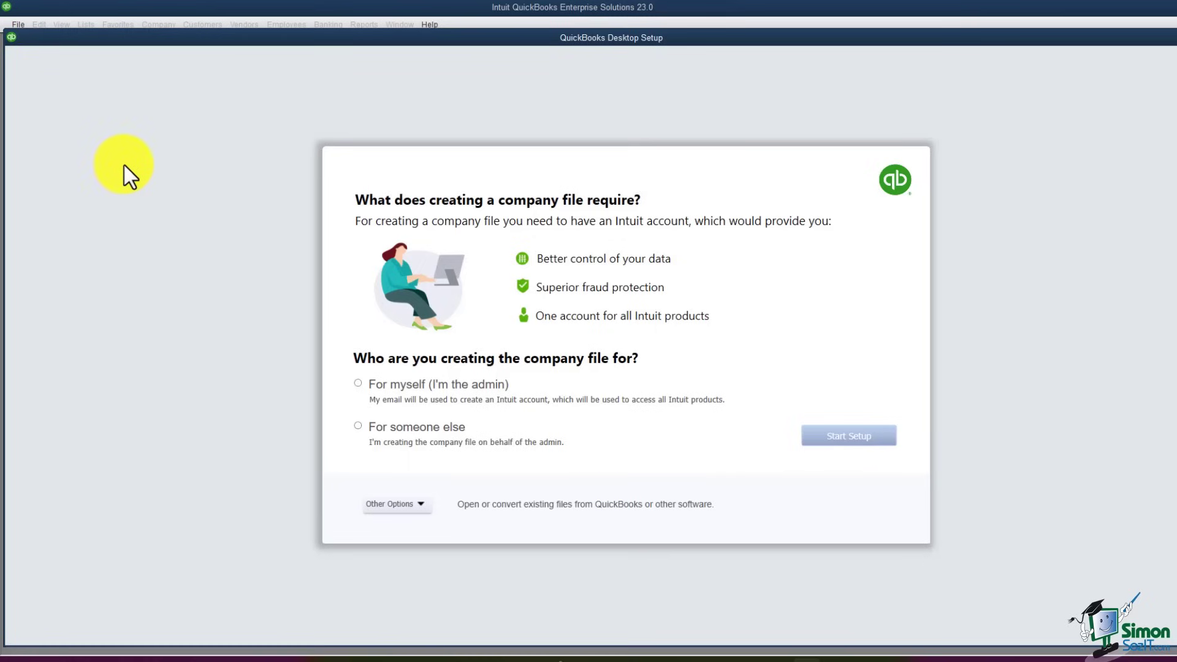
{"action": "left_click", "coordinate": [359, 386]}
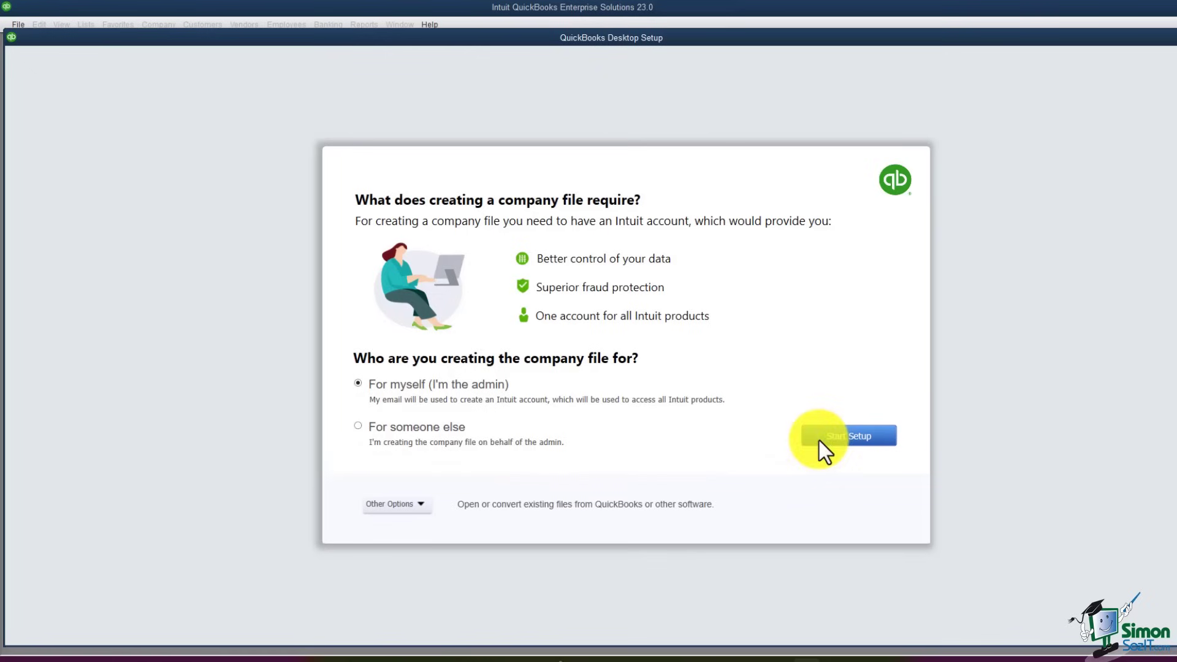
{"action": "left_click", "coordinate": [422, 505]}
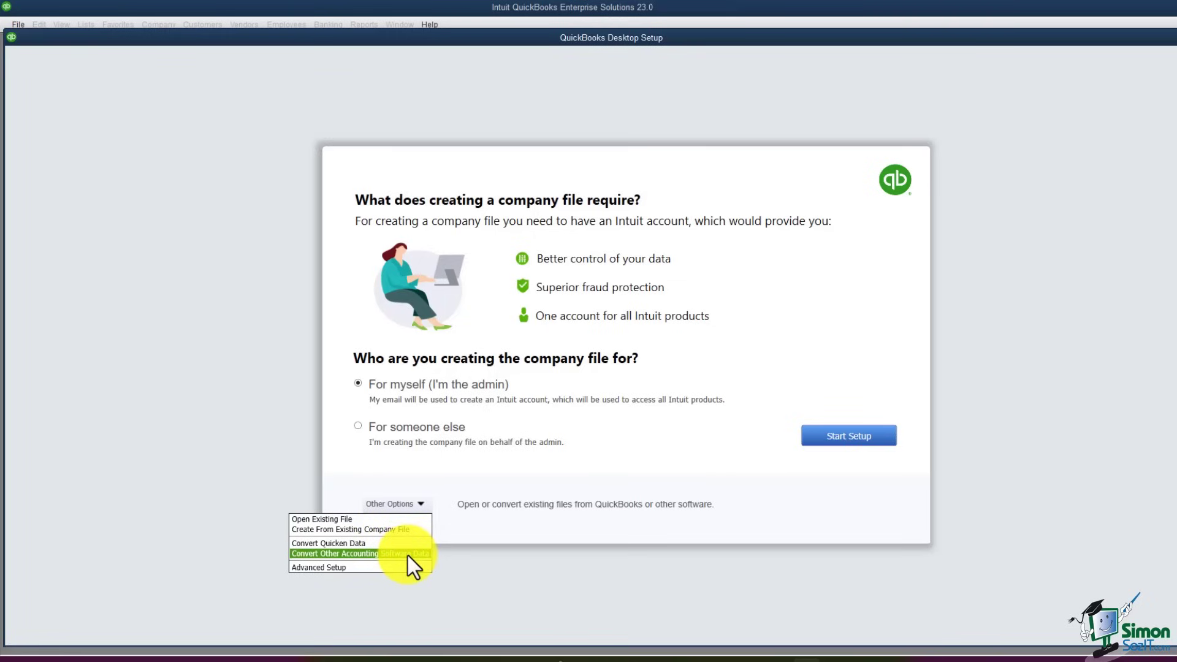
Step: Choose Advanced Setup to launch the EasyStep Interview
{"action": "left_click", "coordinate": [355, 567]}
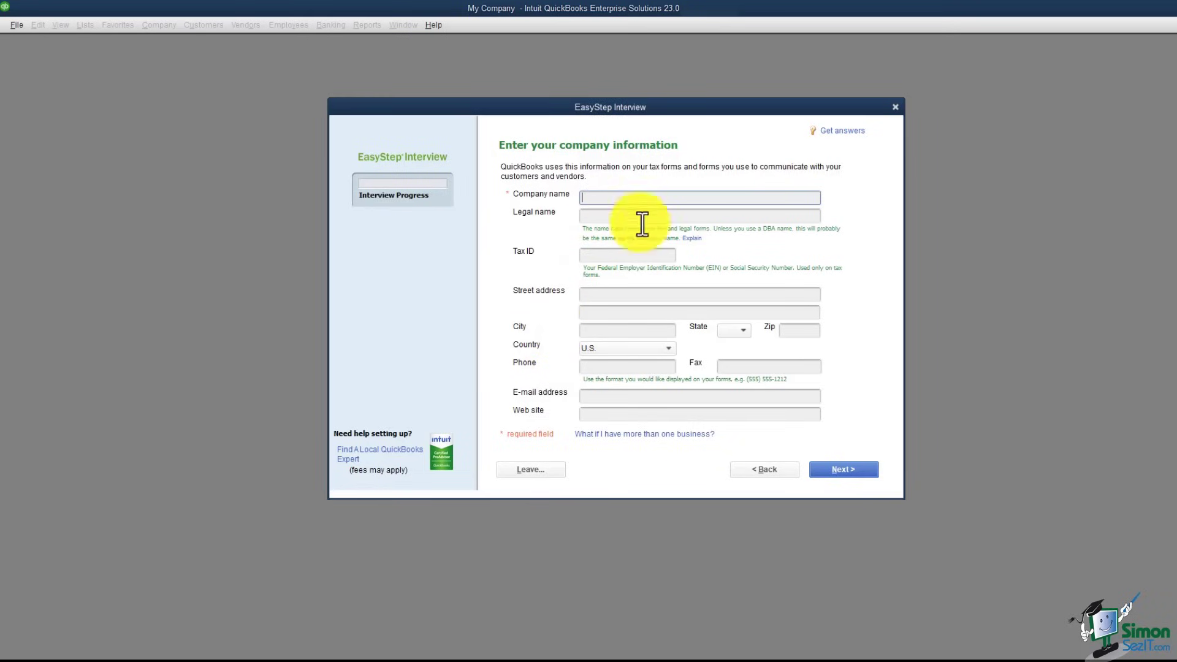
Step: Enter the company name 'My Company', its street address, and the city Dallas
{"action": "type", "text": "My"}
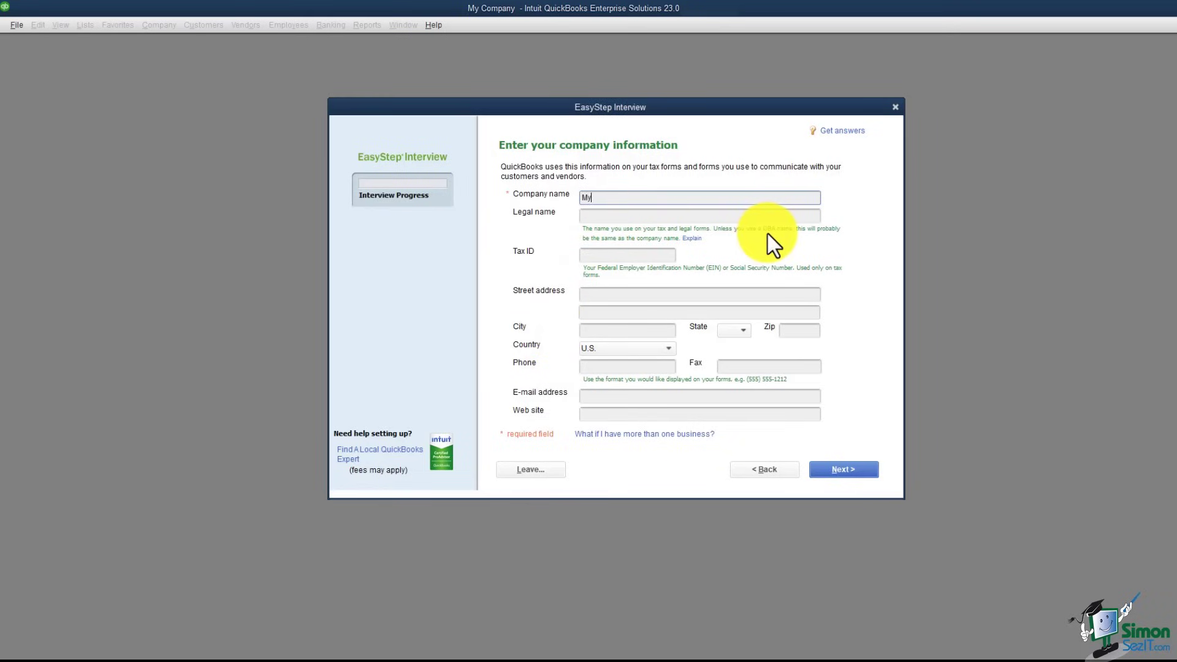
{"action": "type", "text": " Company"}
{"action": "key", "text": "Tab"}
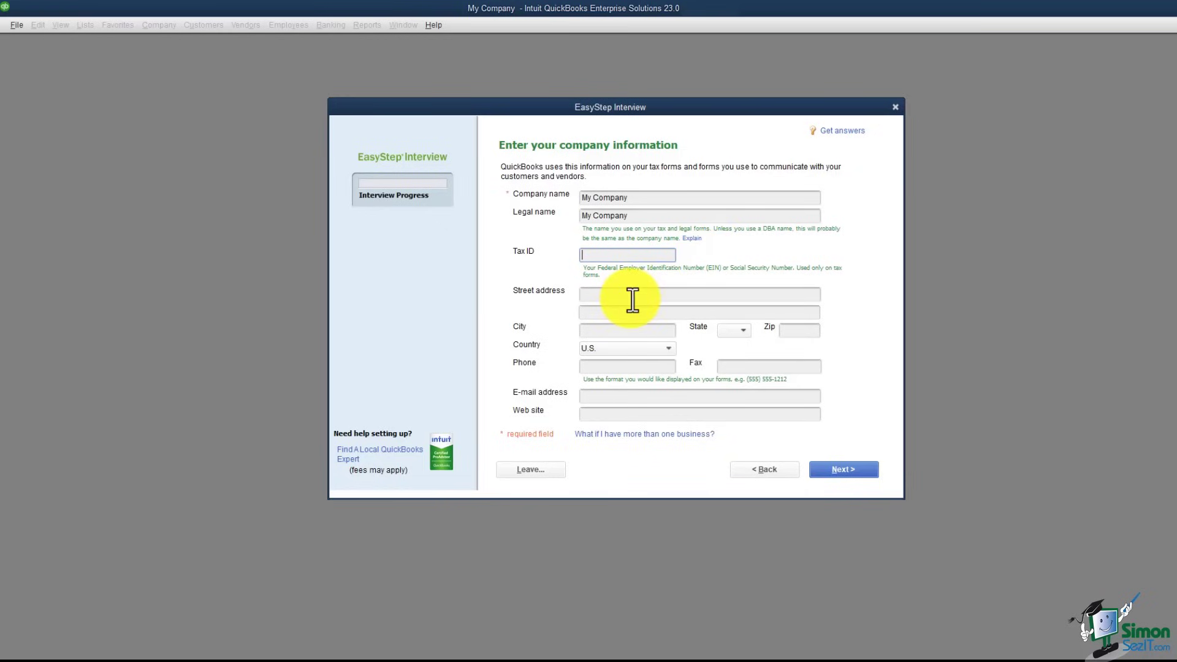
{"action": "left_click", "coordinate": [675, 294]}
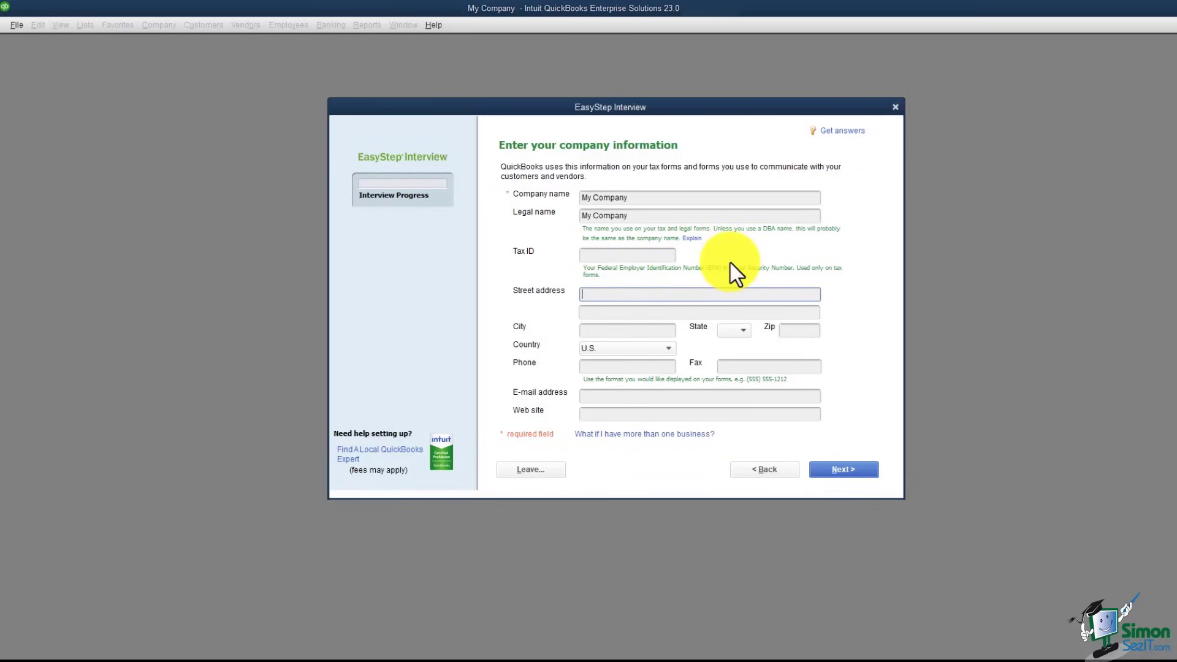
{"action": "type", "text": "PO Box 123"}
{"action": "left_click", "coordinate": [617, 331]}
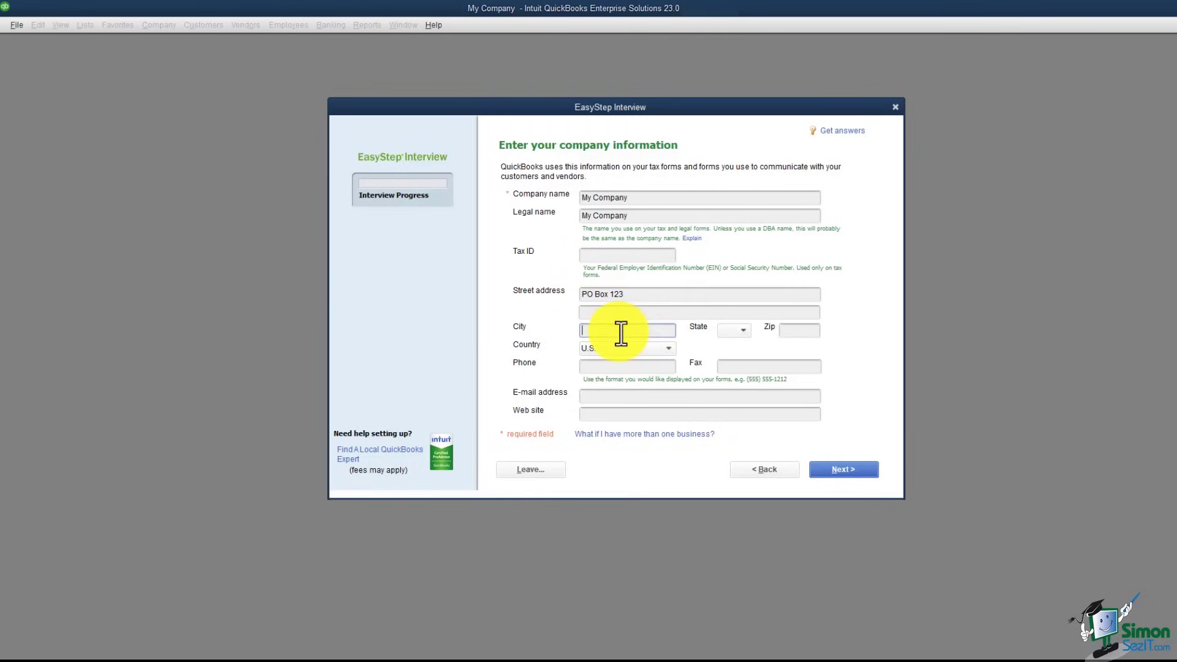
{"action": "type", "text": "Da"}
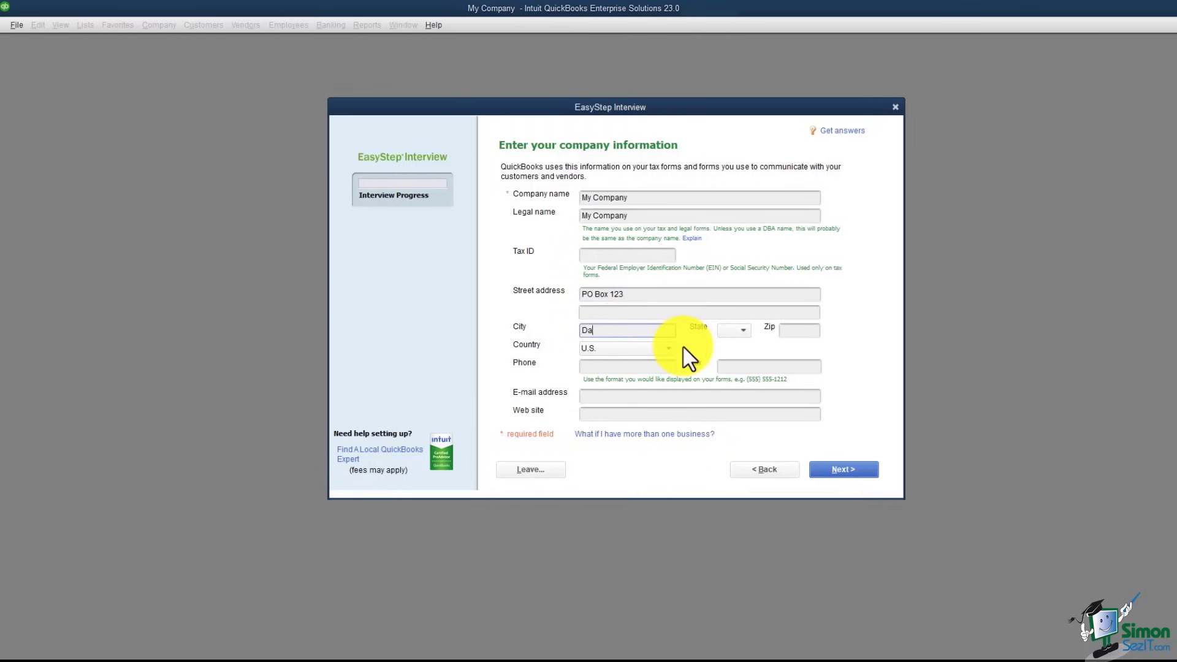
{"action": "type", "text": "llas"}
Step: Set the state to TX, add the zip code and company phone number, then continue
{"action": "key", "text": "Tab"}
{"action": "type", "text": "TN"}
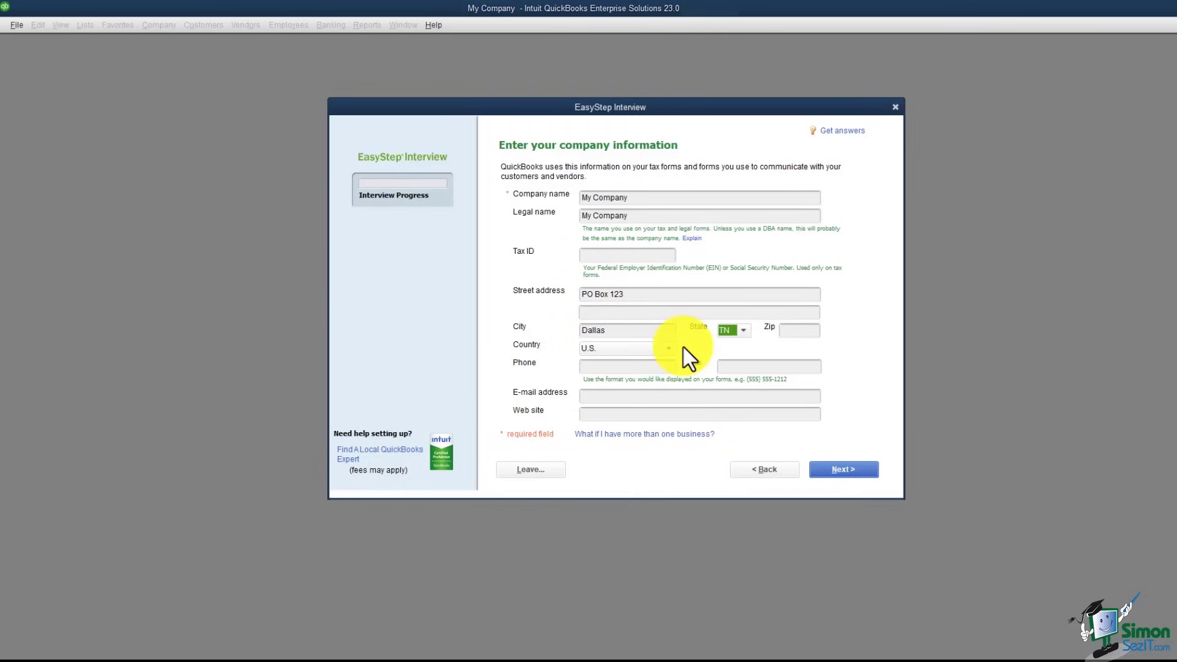
{"action": "left_click", "coordinate": [744, 331]}
{"action": "left_click", "coordinate": [736, 527]}
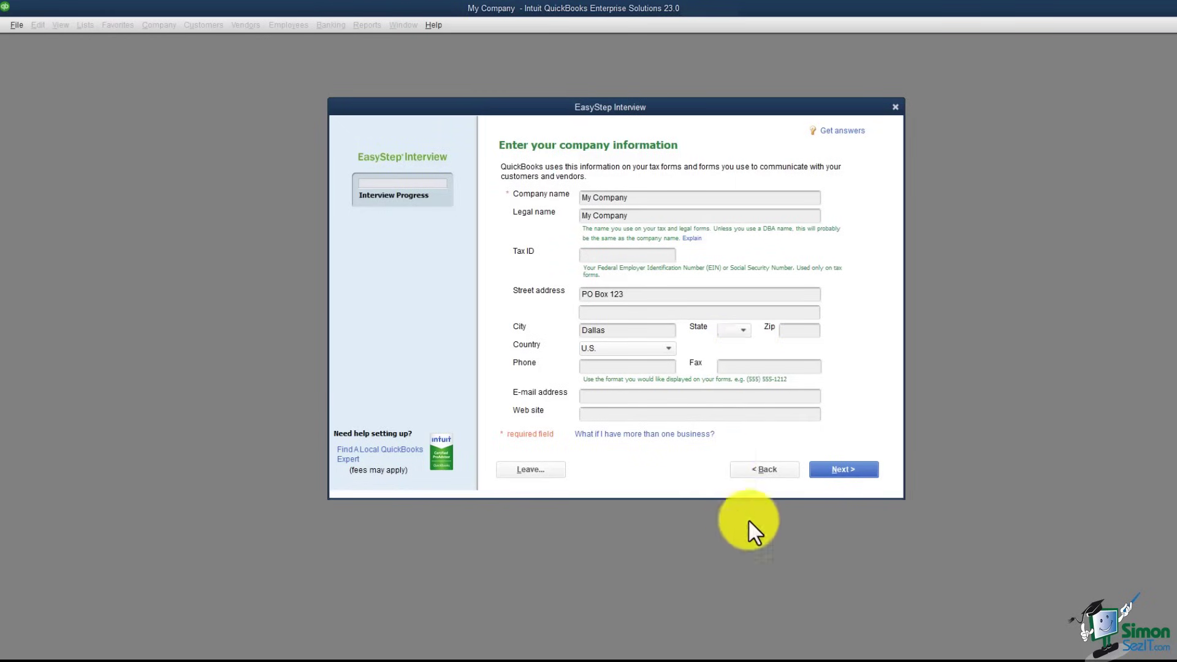
{"action": "left_click", "coordinate": [803, 332]}
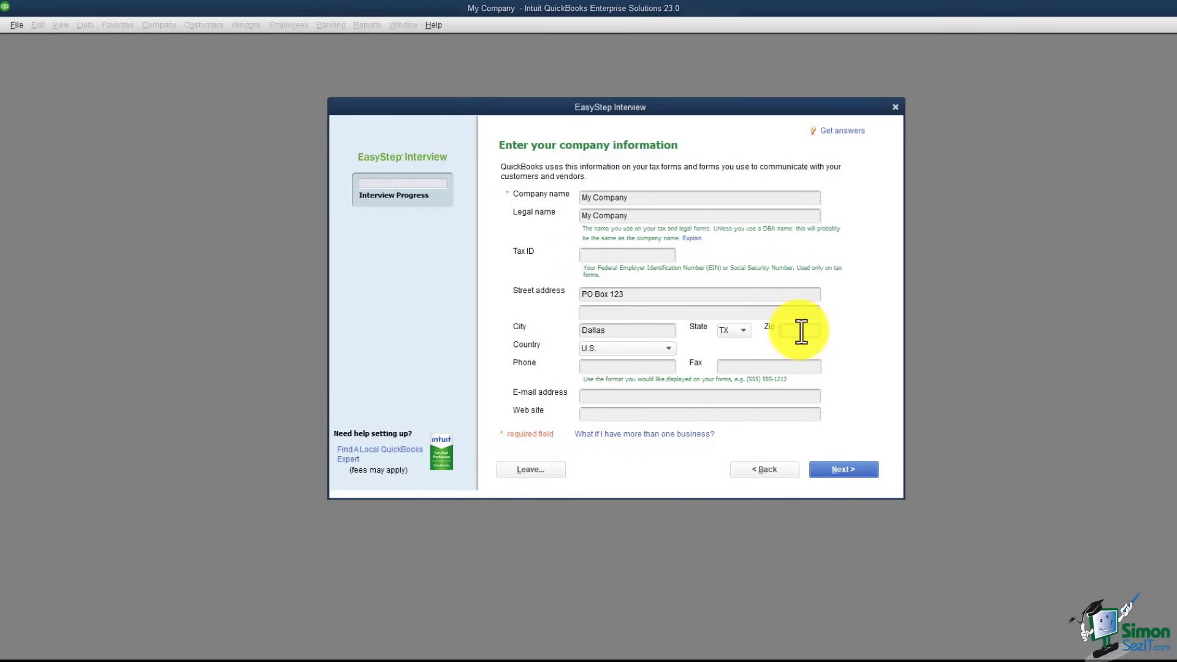
{"action": "type", "text": "75201"}
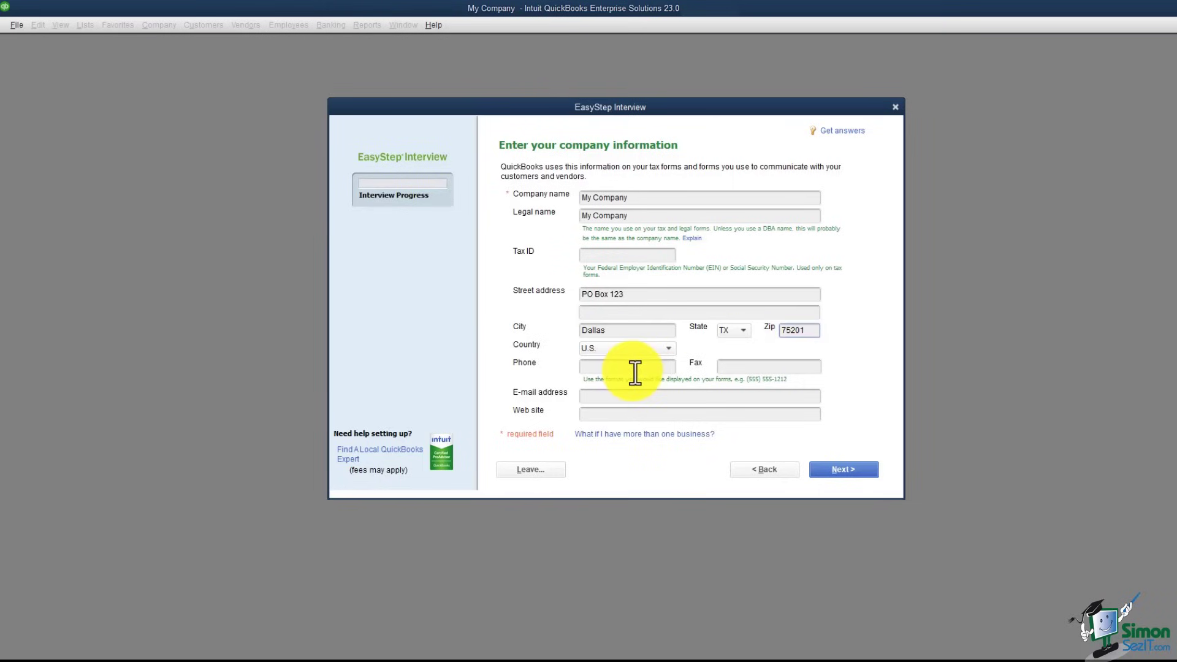
{"action": "left_click", "coordinate": [632, 368]}
{"action": "type", "text": "800"}
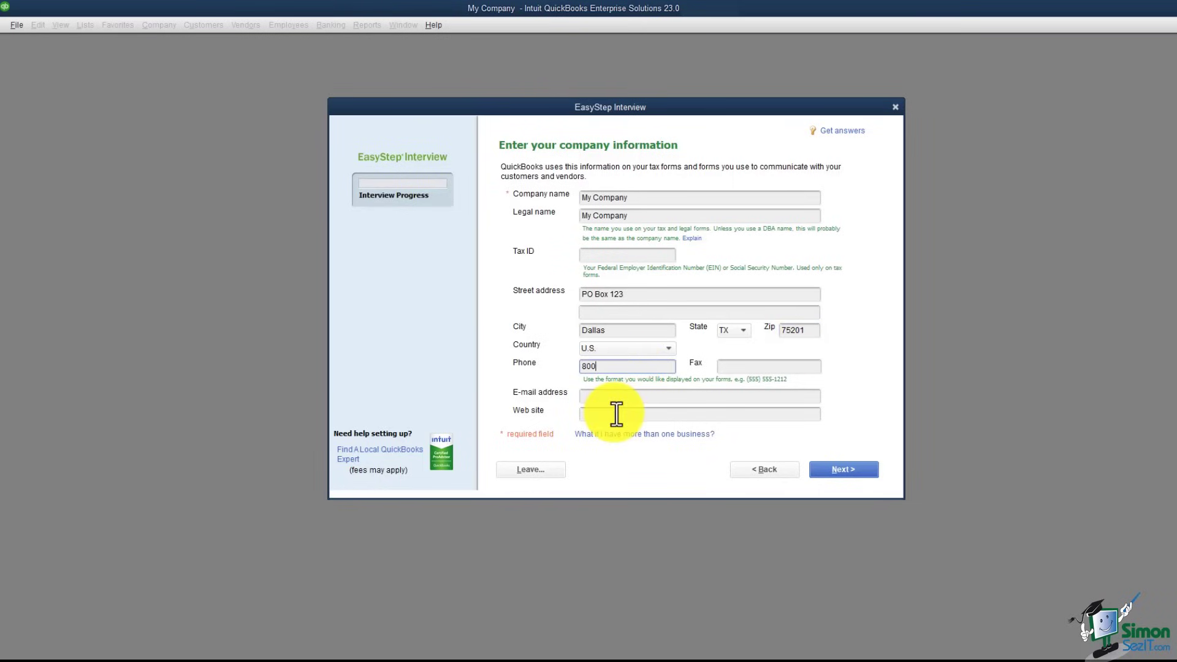
{"action": "type", "text": "-000-0000"}
{"action": "key", "text": "Tab"}
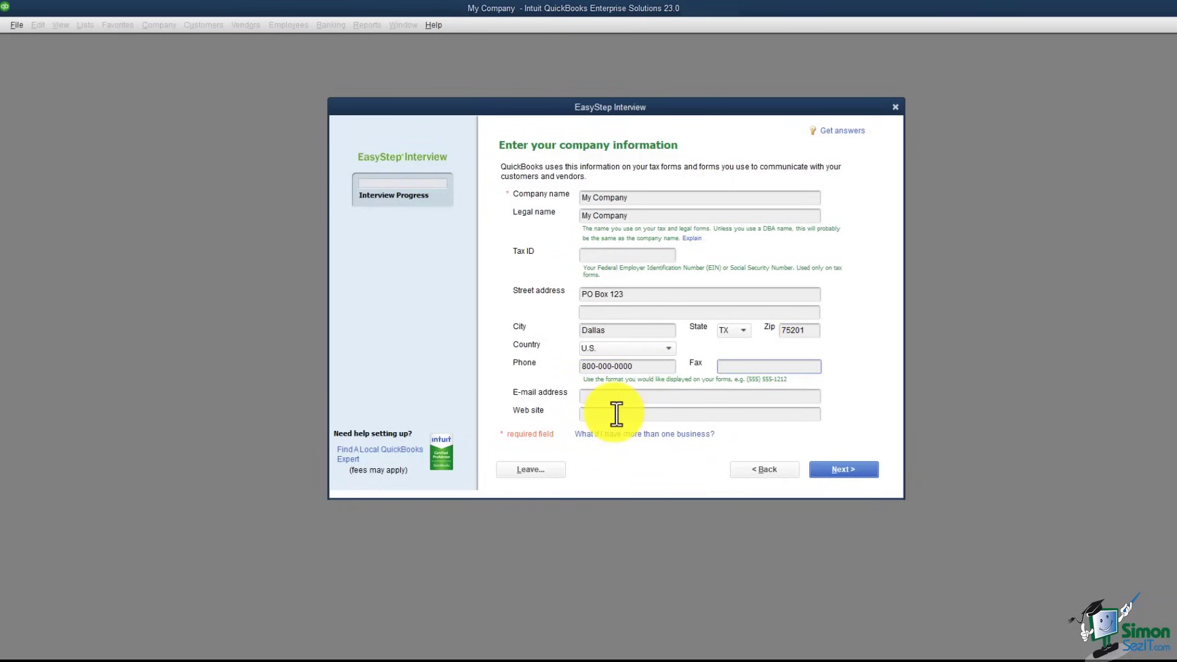
{"action": "key", "text": "Tab"}
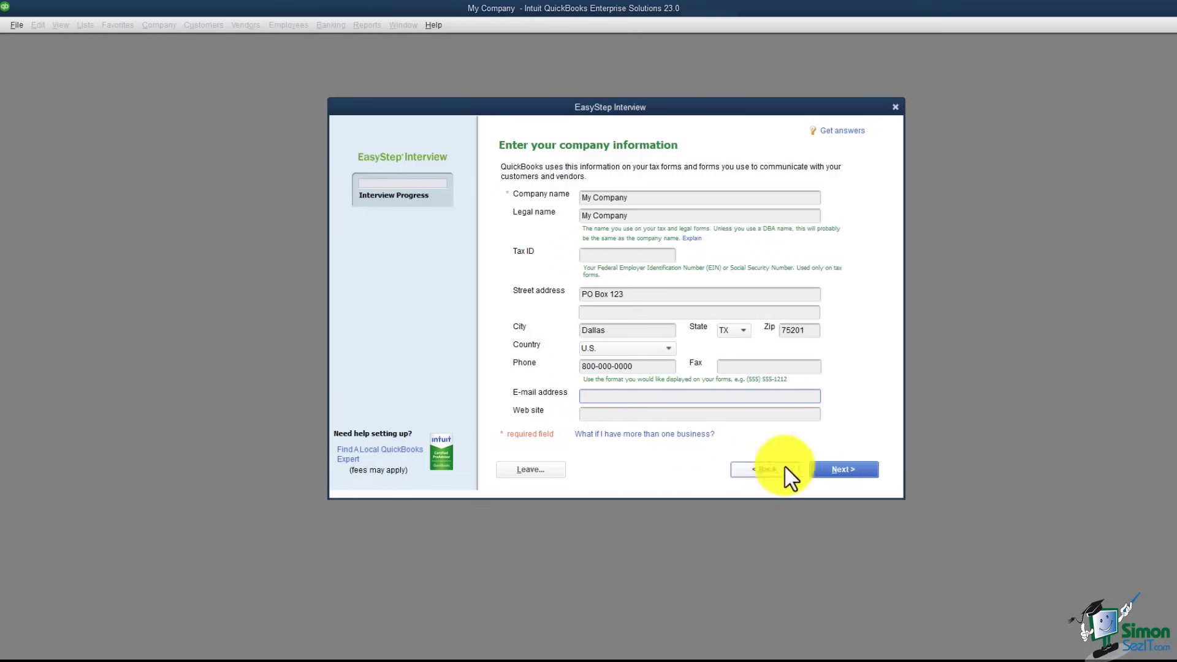
{"action": "left_click", "coordinate": [838, 470]}
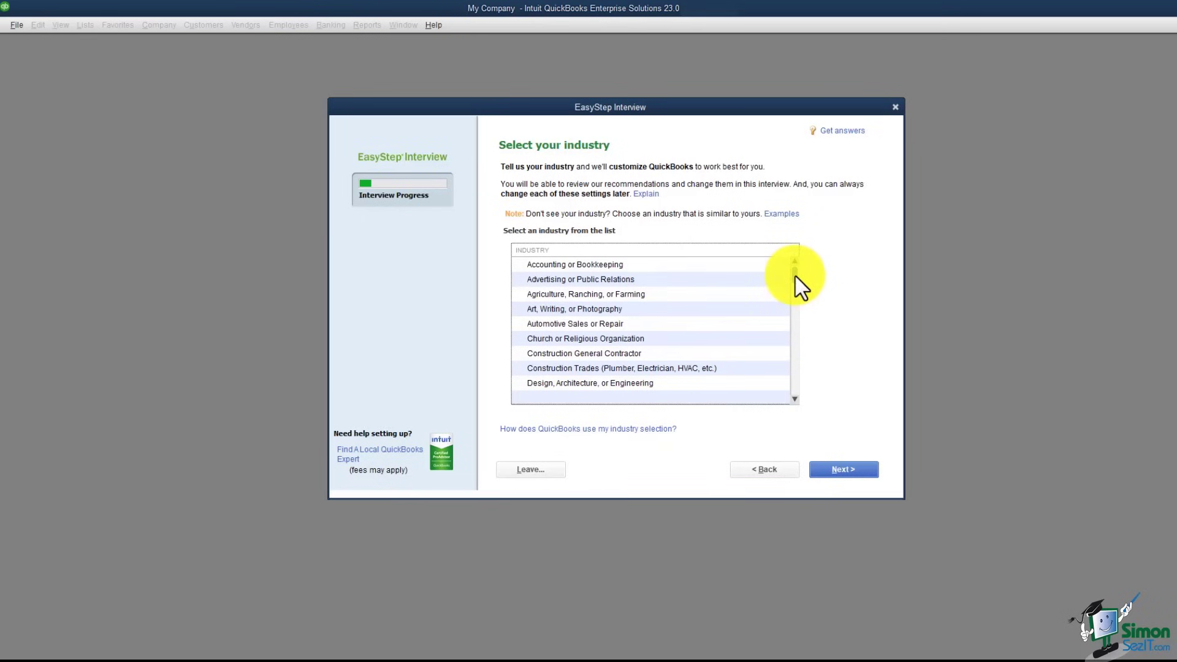
Step: Pick General Product-based Business from the industry list and continue
{"action": "left_click_drag", "start_coordinate": [796, 276], "coordinate": [794, 390]}
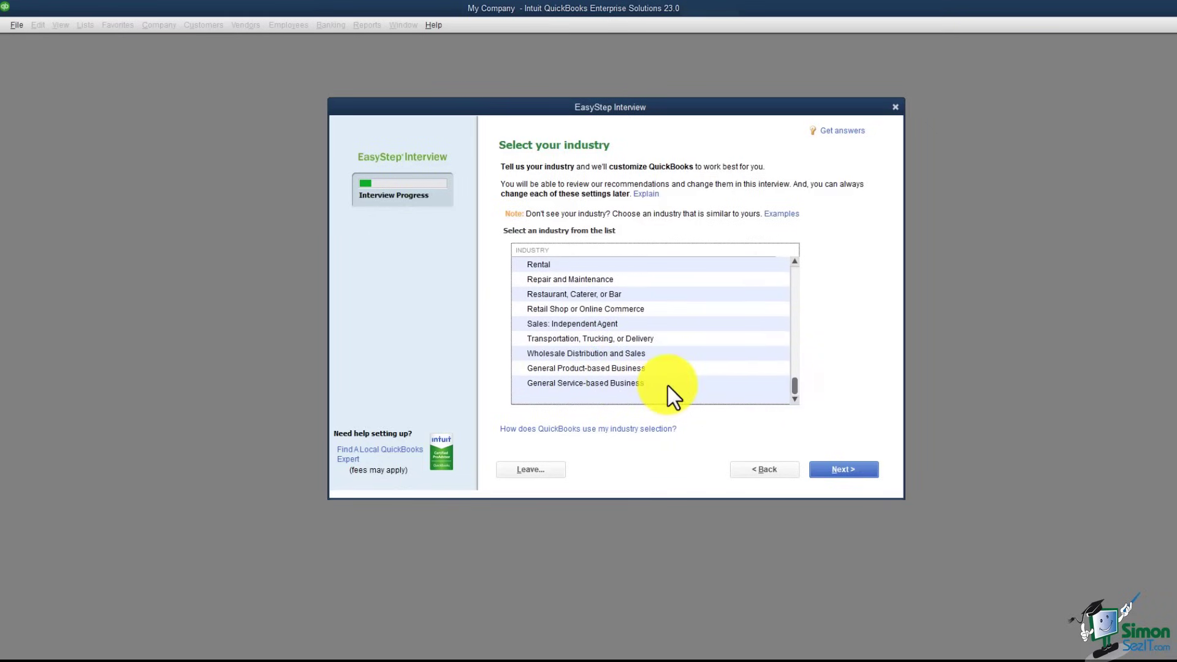
{"action": "left_click", "coordinate": [638, 369]}
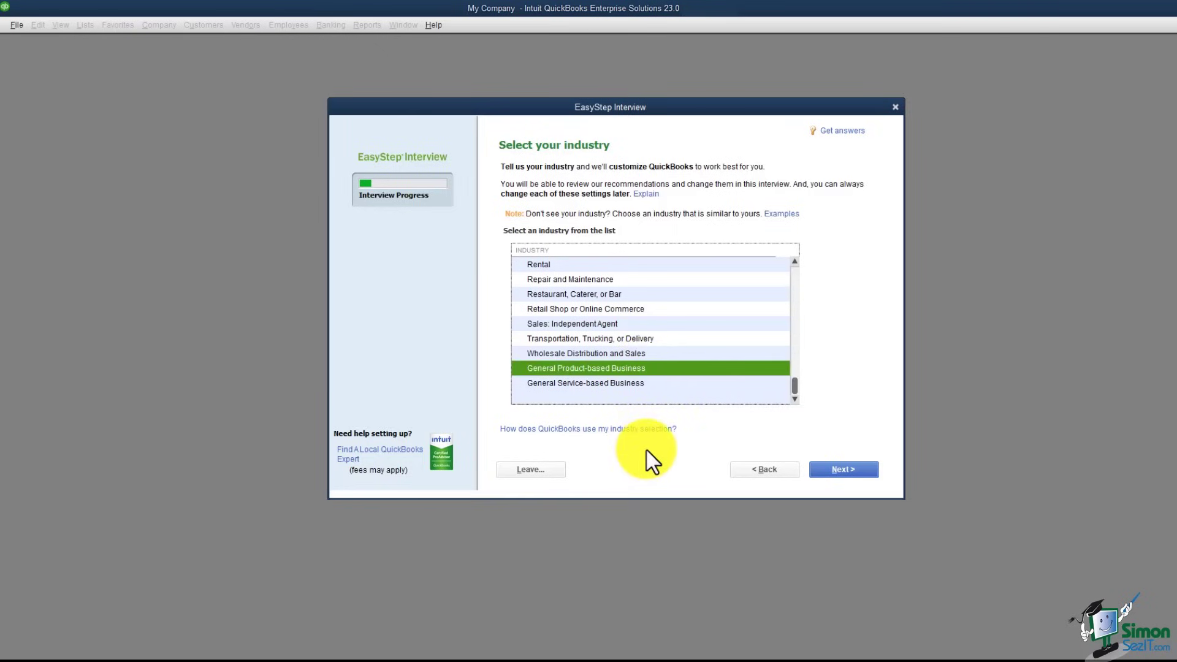
{"action": "left_click", "coordinate": [834, 468]}
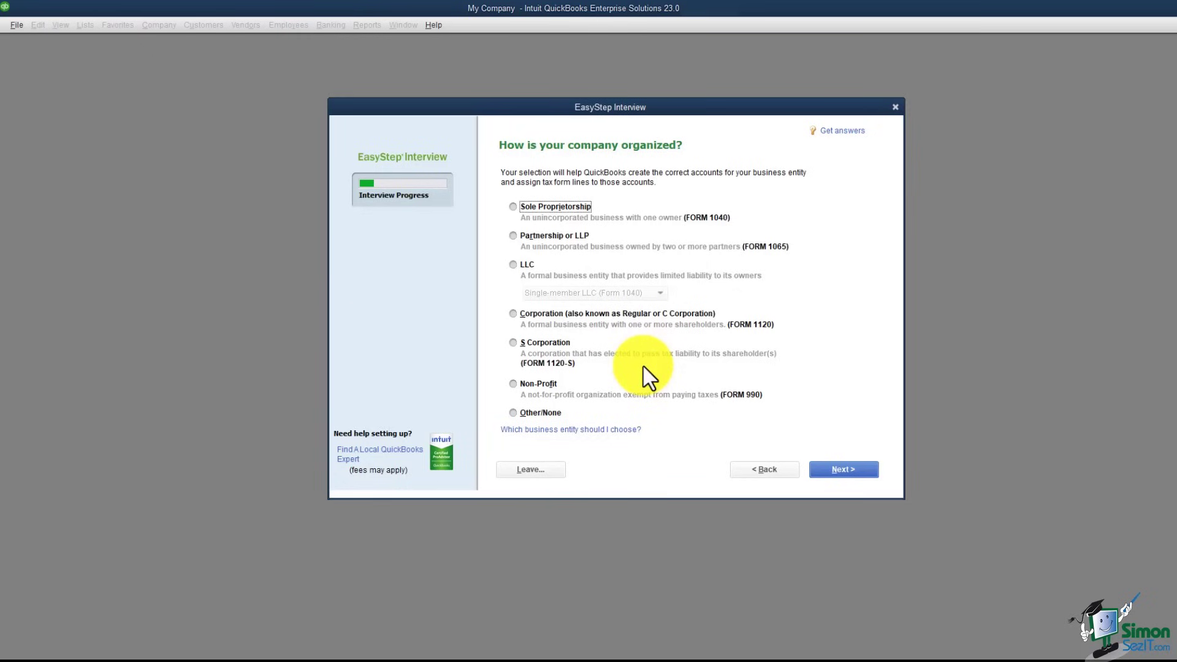
Step: Choose Other/None as the business entity and continue
{"action": "left_click", "coordinate": [513, 413]}
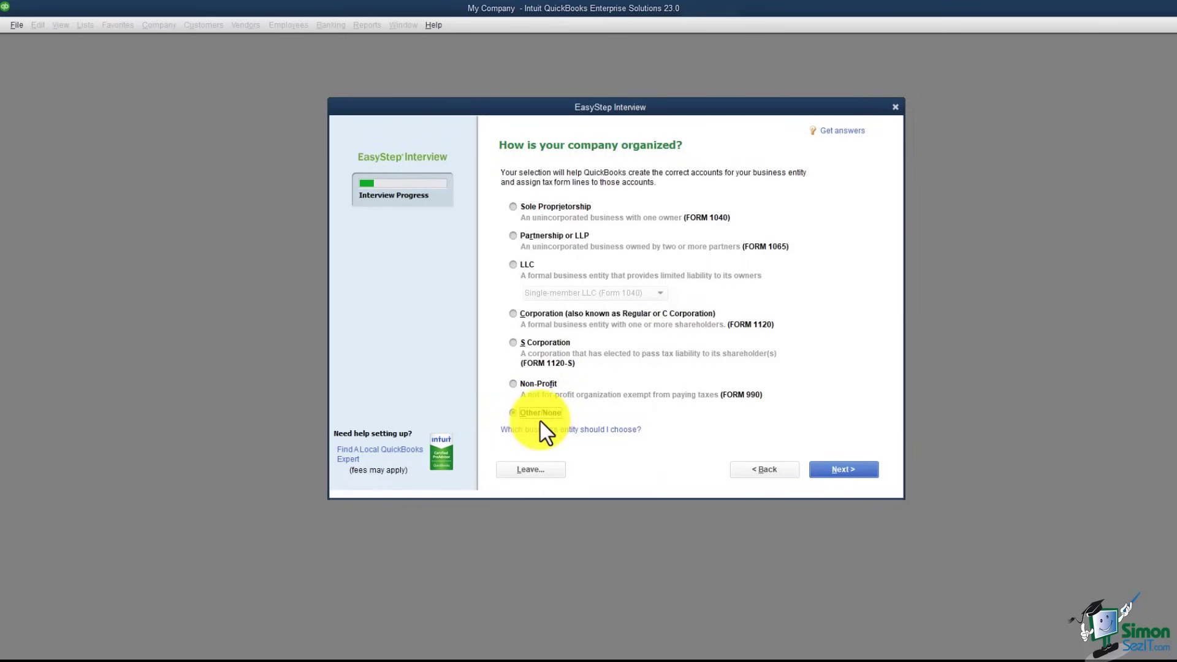
{"action": "left_click", "coordinate": [852, 473]}
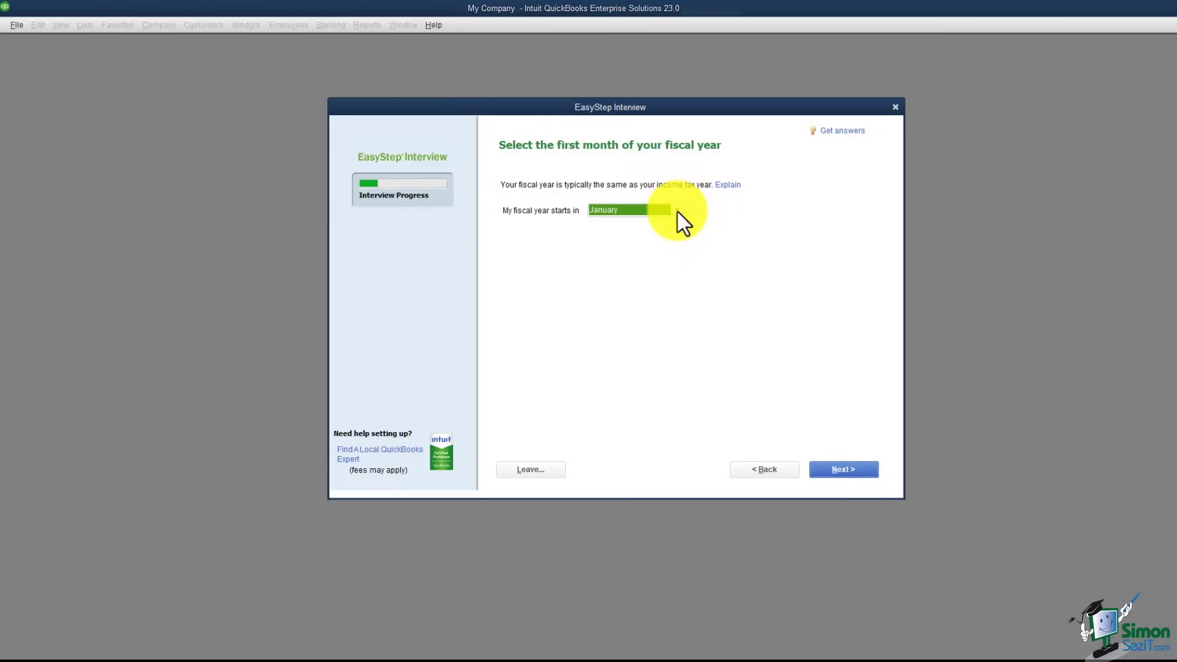
Step: Accept January as the fiscal year start, skip the admin password, and proceed to file creation
{"action": "left_click", "coordinate": [849, 468]}
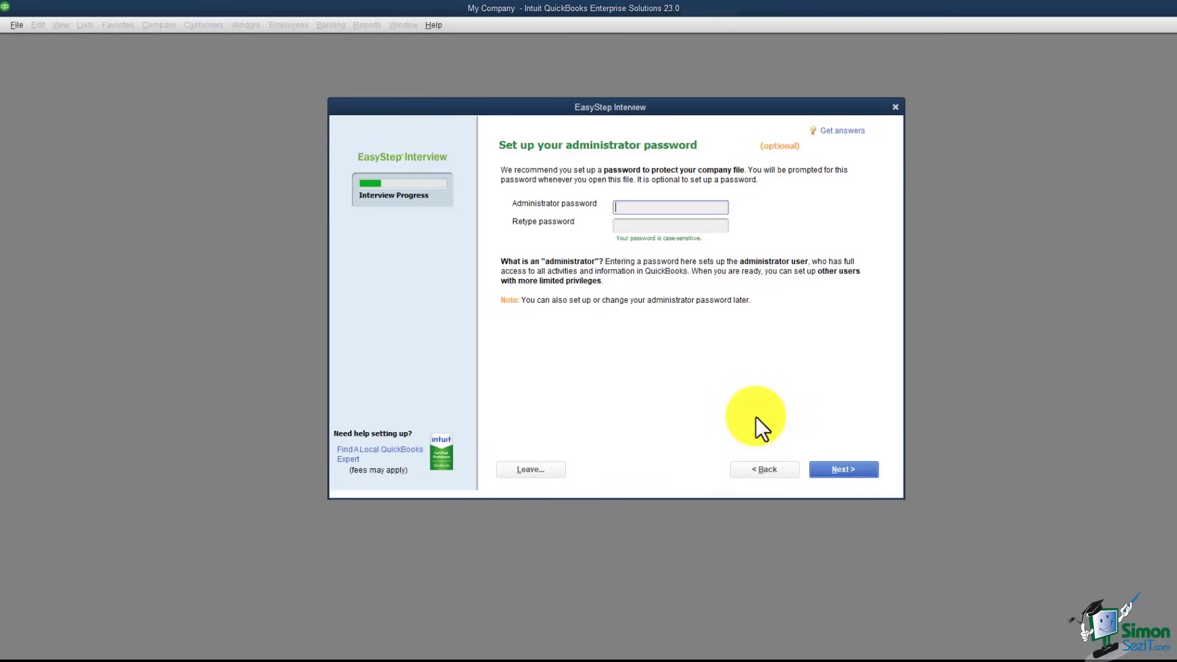
{"action": "left_click", "coordinate": [838, 471]}
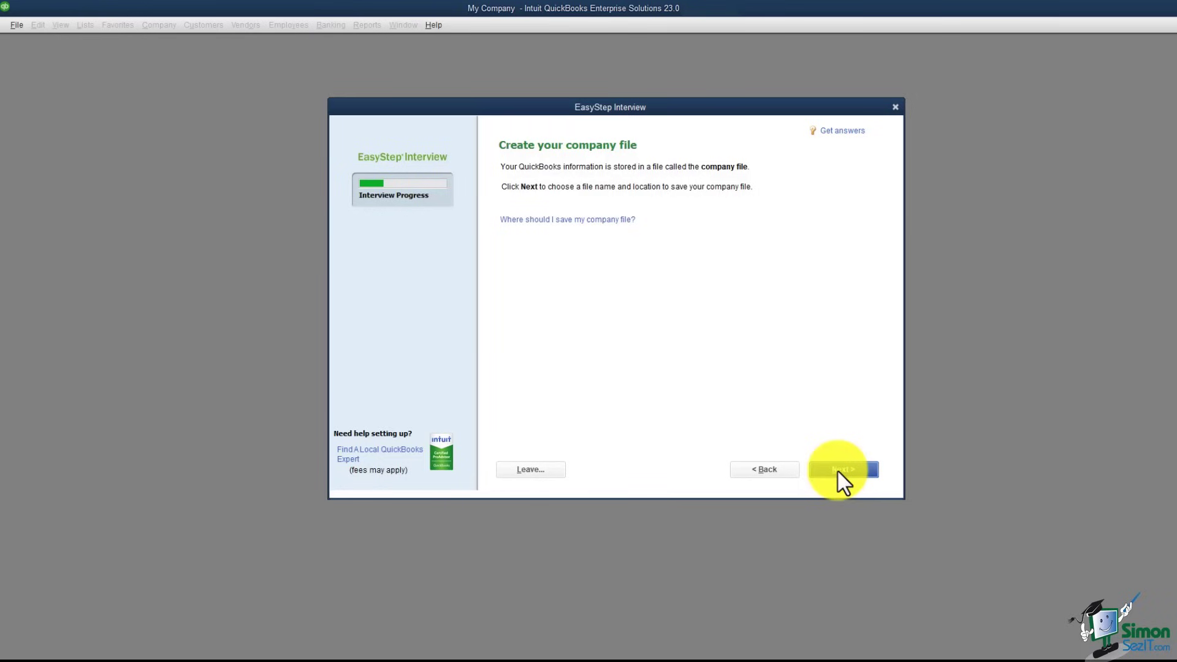
{"action": "left_click", "coordinate": [840, 470]}
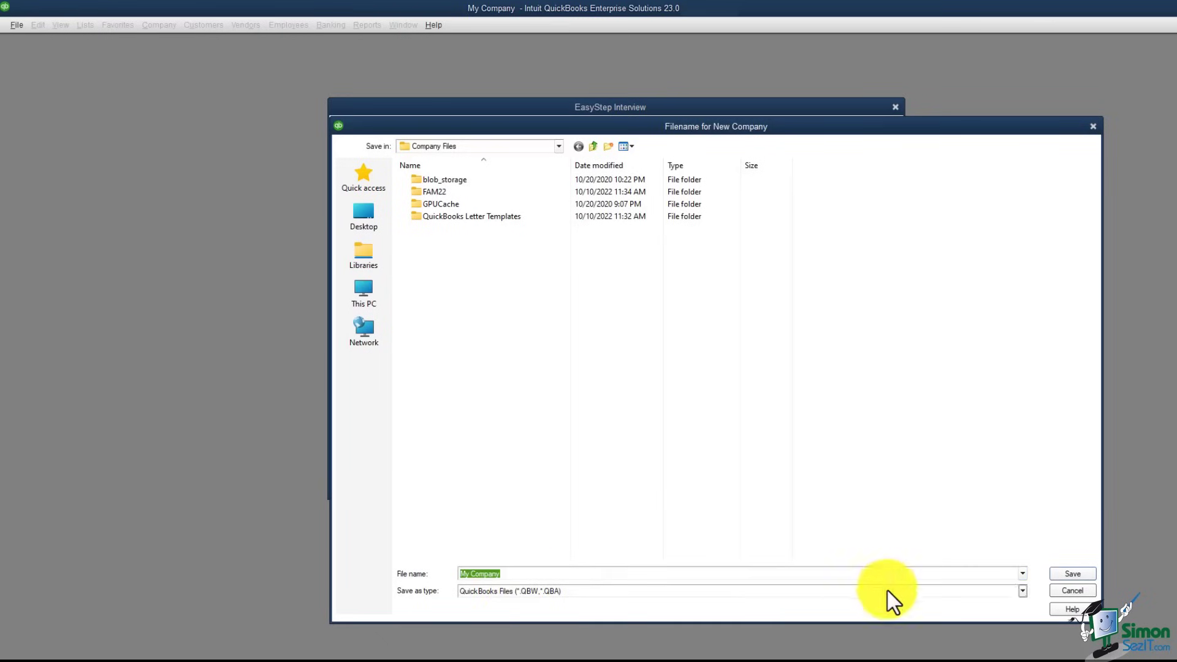
Step: Save the company file under the name My Company in Company Files
{"action": "left_click", "coordinate": [1067, 574]}
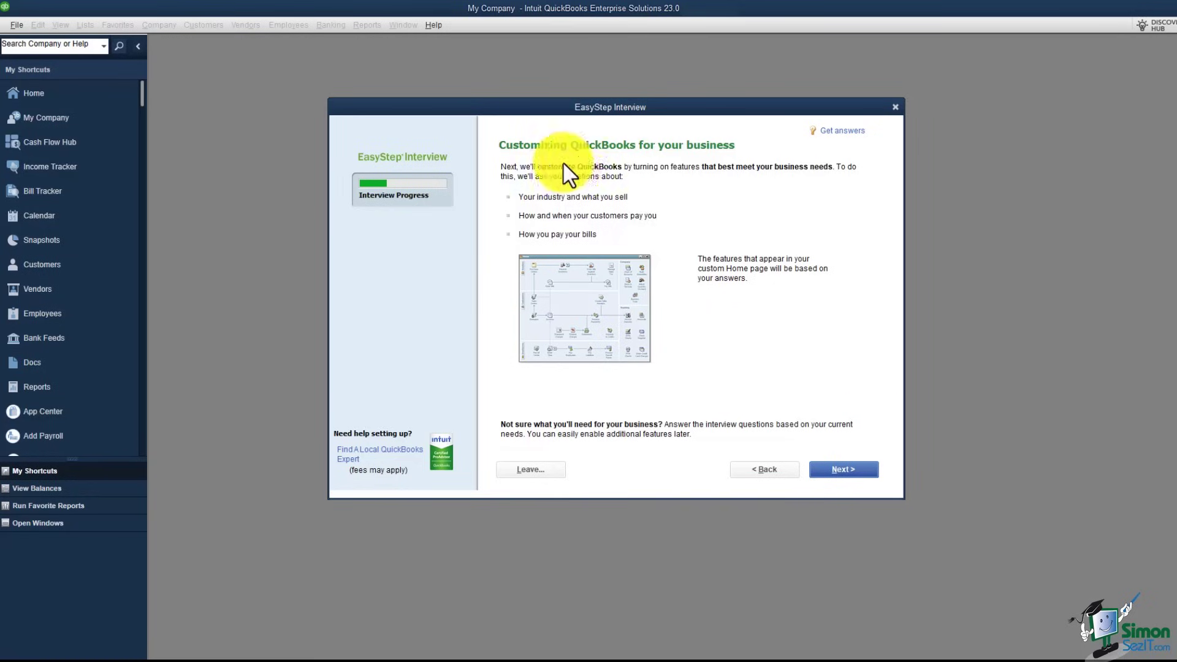
Step: Answer that the business sells both services and products, then continue to sales tax
{"action": "left_click", "coordinate": [844, 471]}
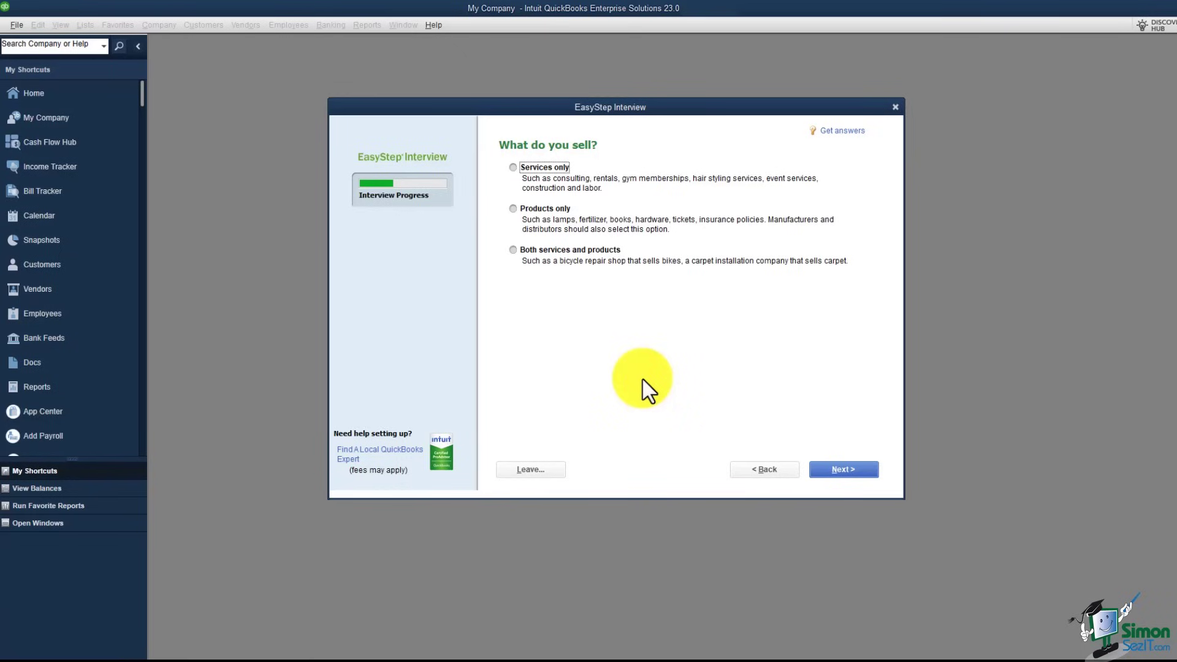
{"action": "left_click", "coordinate": [514, 251]}
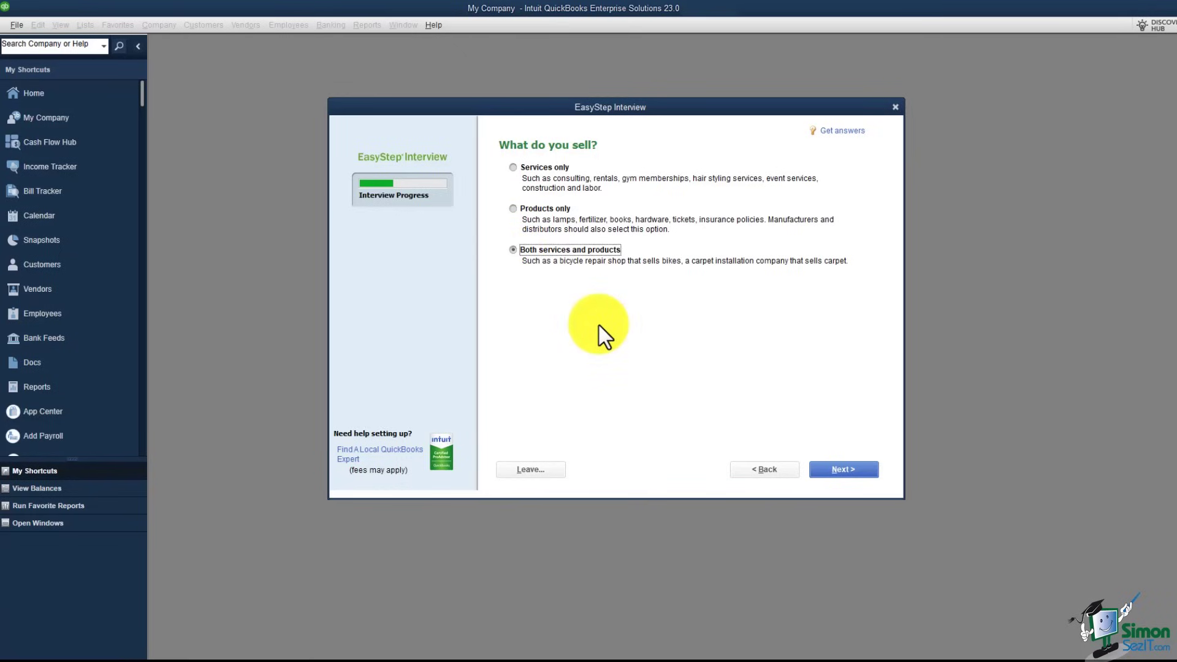
{"action": "left_click", "coordinate": [846, 478]}
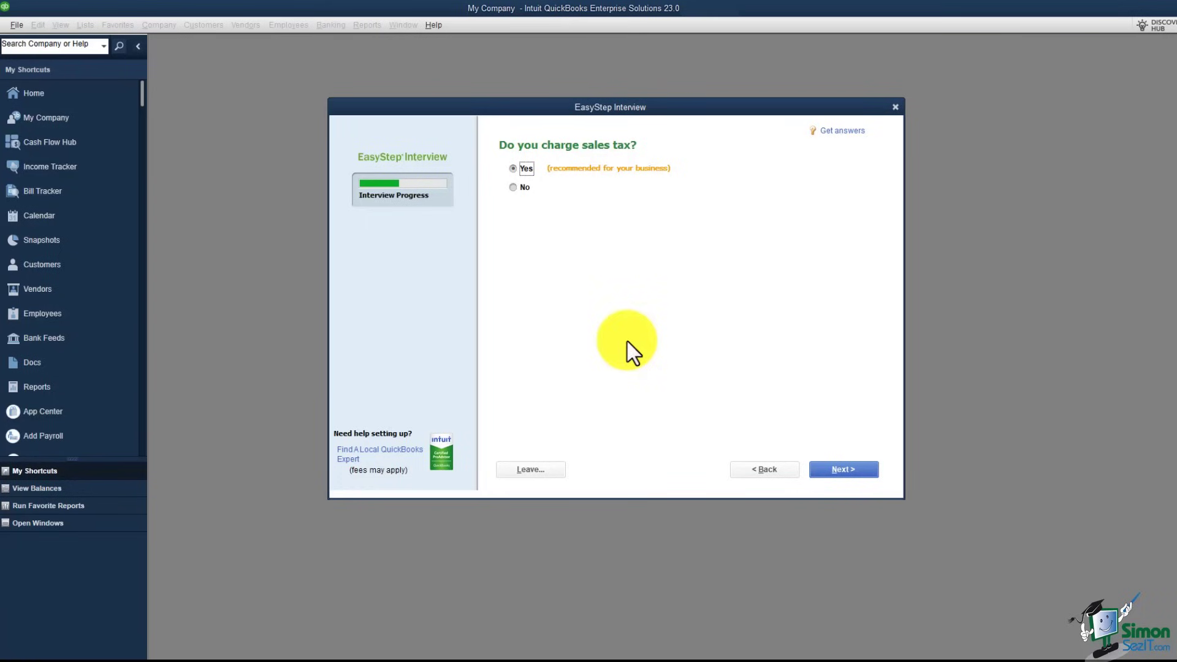
Step: Keep Yes for charging sales tax and for creating estimates
{"action": "left_click", "coordinate": [840, 469]}
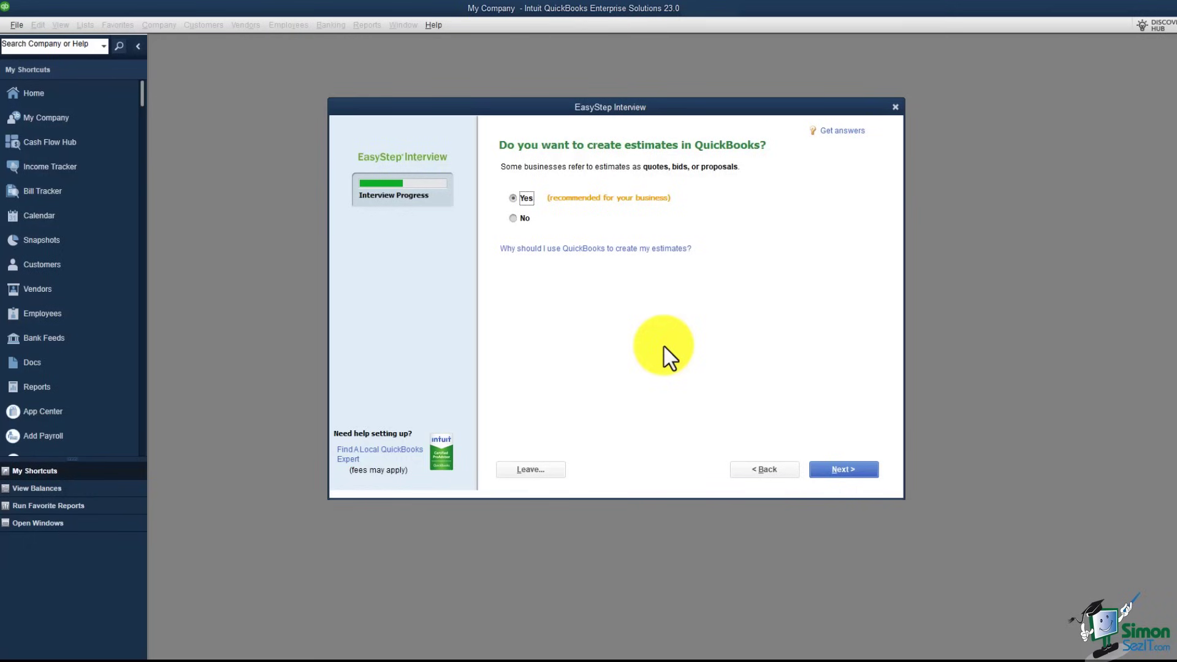
{"action": "left_click", "coordinate": [845, 471]}
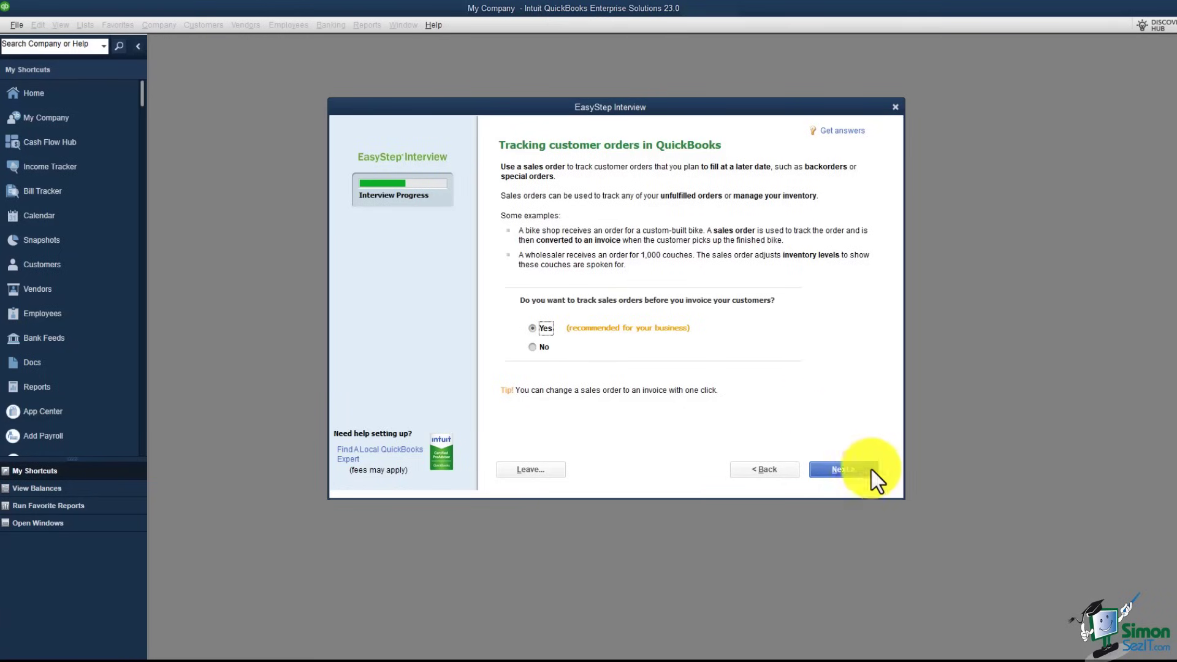
Step: Keep Yes for tracking sales orders and for sending billing statements
{"action": "left_click", "coordinate": [844, 470]}
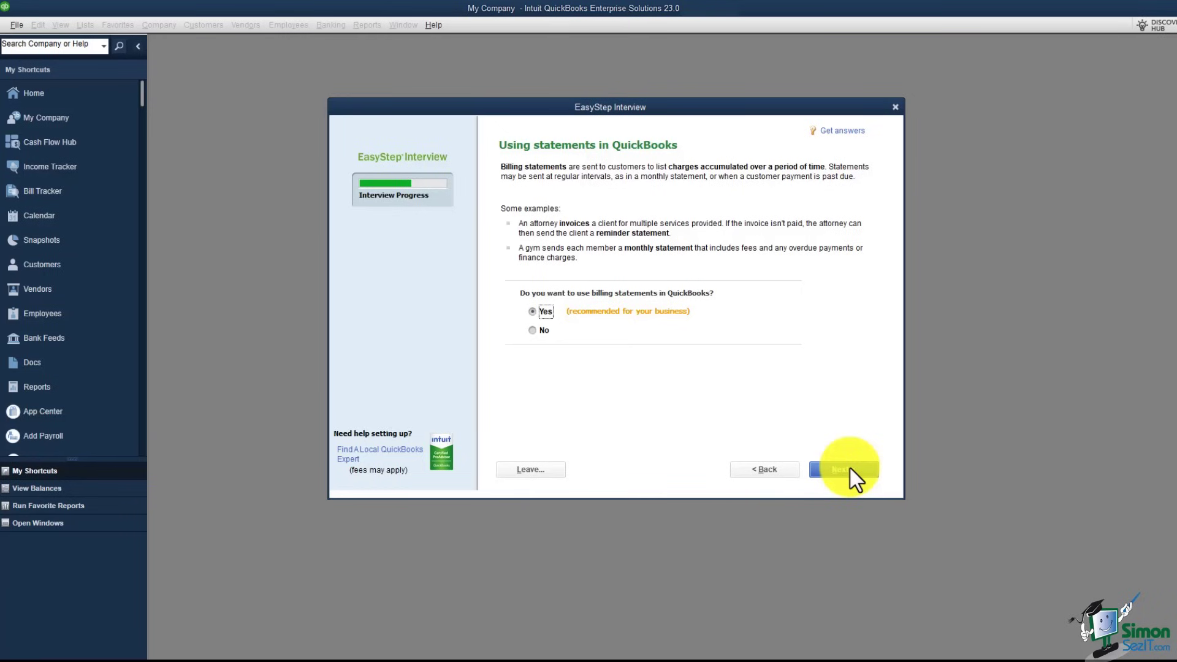
{"action": "left_click", "coordinate": [854, 475]}
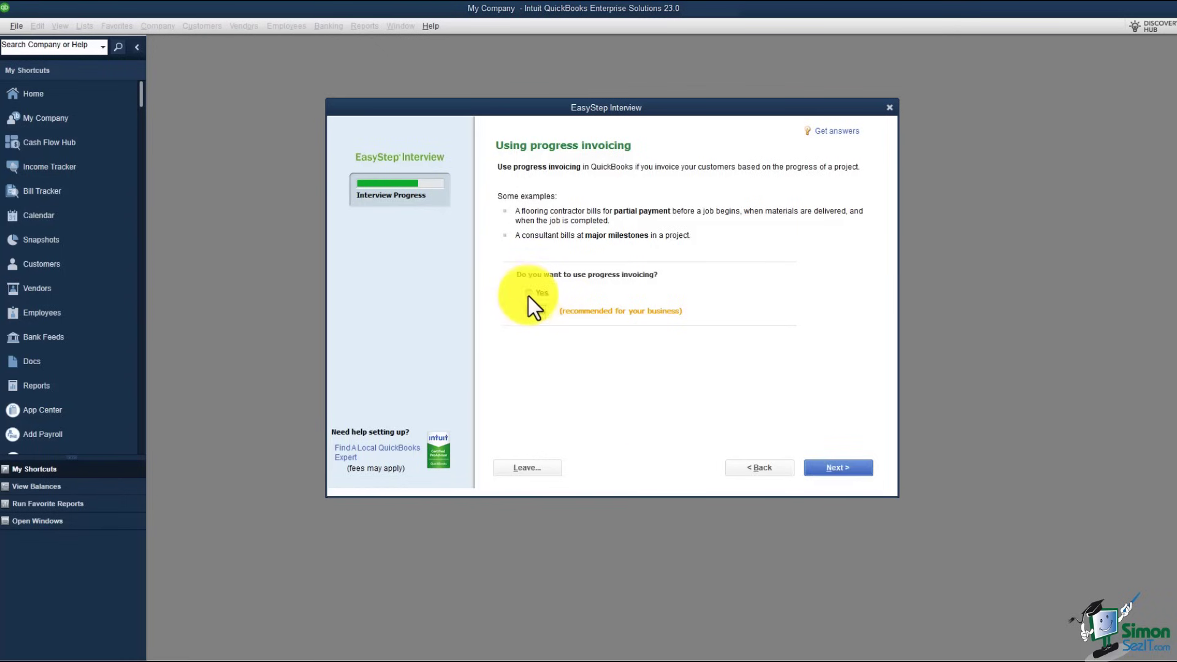
Step: Leave the progress invoicing answer as is and advance to the 'Managing bills you owe' question
{"action": "left_click", "coordinate": [839, 469]}
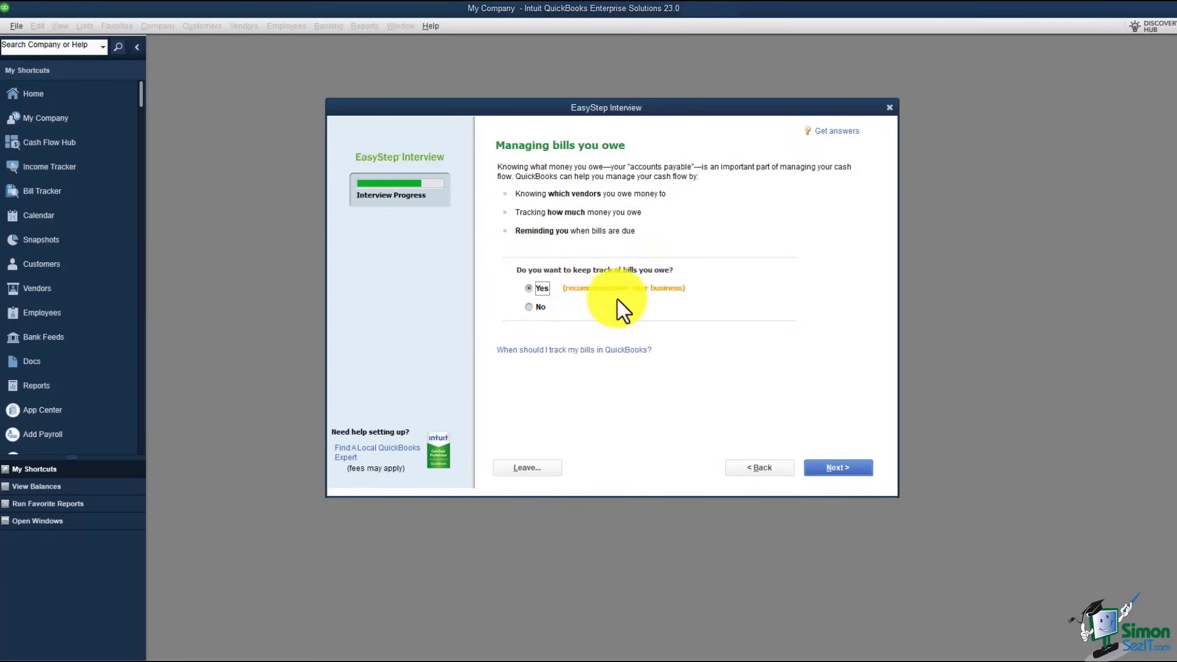
Step: Accept the bills question's default and answer Yes to tracking inventory in QuickBooks
{"action": "left_click", "coordinate": [834, 468]}
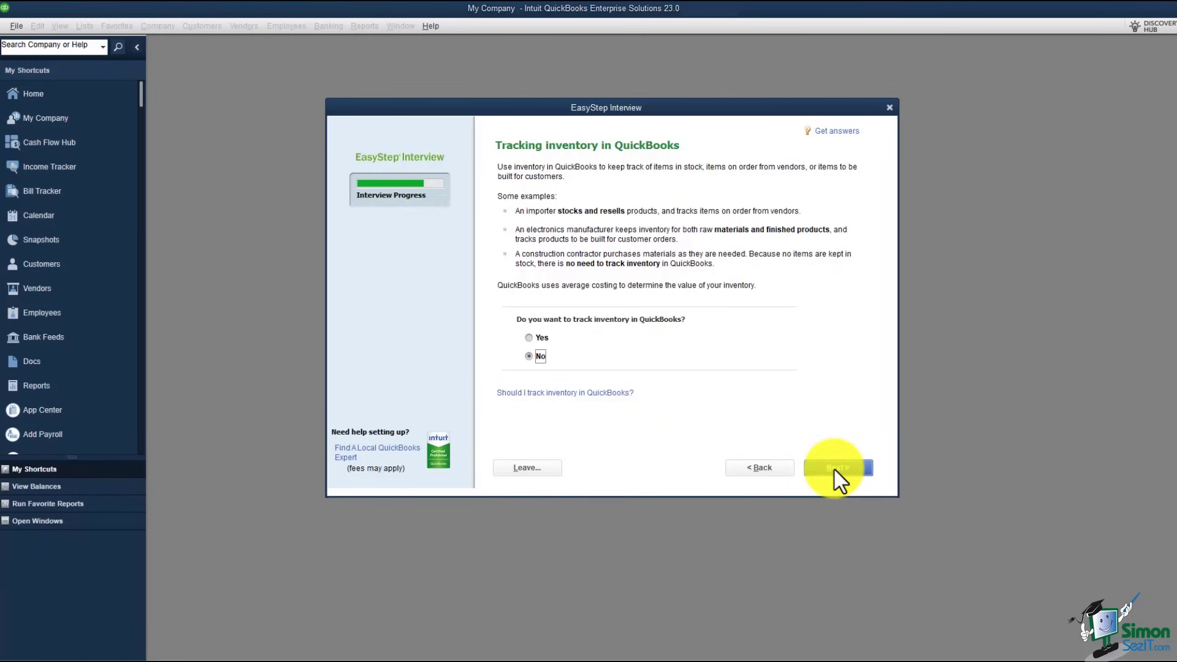
{"action": "left_click", "coordinate": [529, 338]}
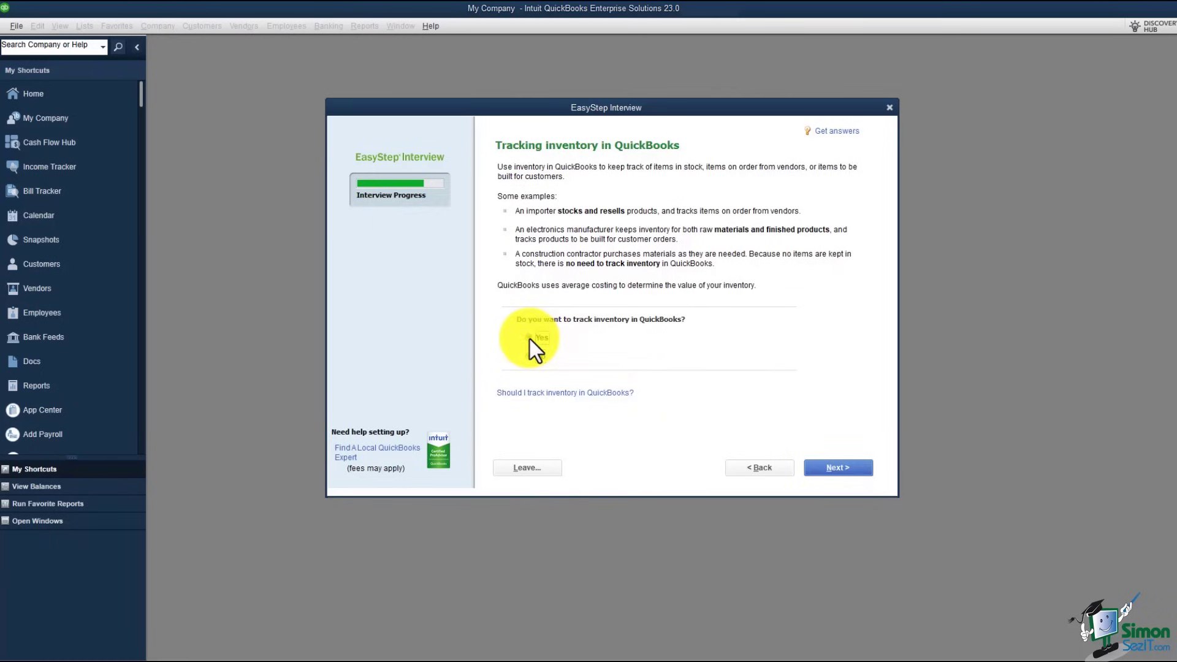
Step: Confirm inventory tracking, answer Yes to tracking time, and reach the employees question
{"action": "left_click", "coordinate": [844, 471]}
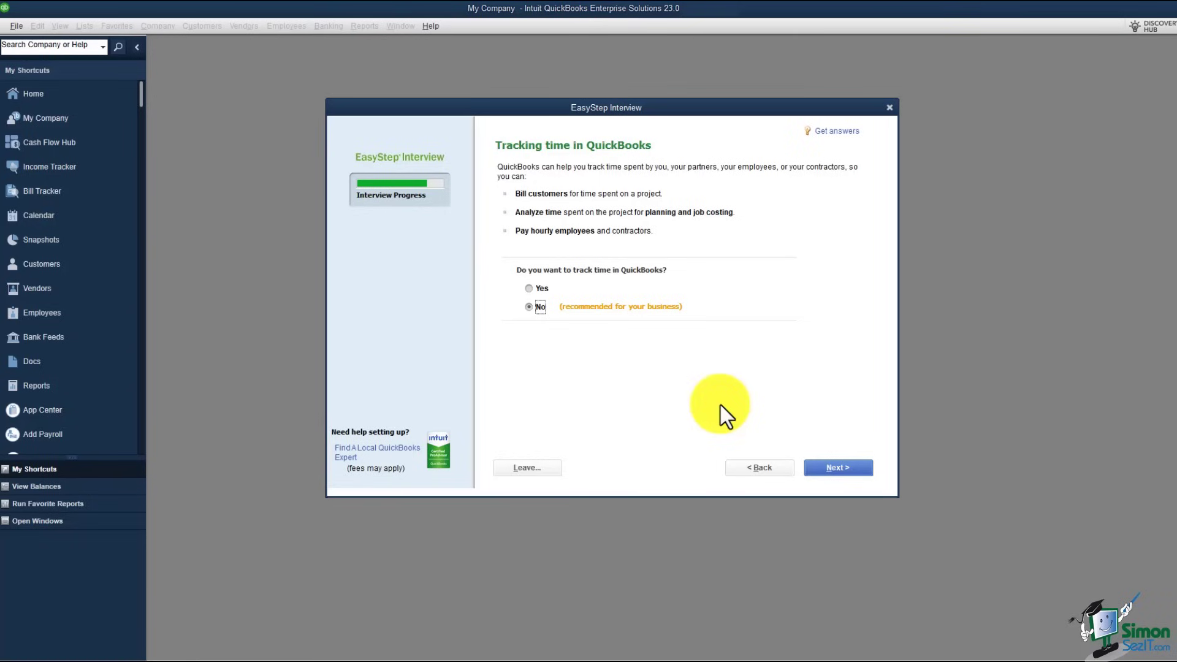
{"action": "left_click", "coordinate": [531, 290]}
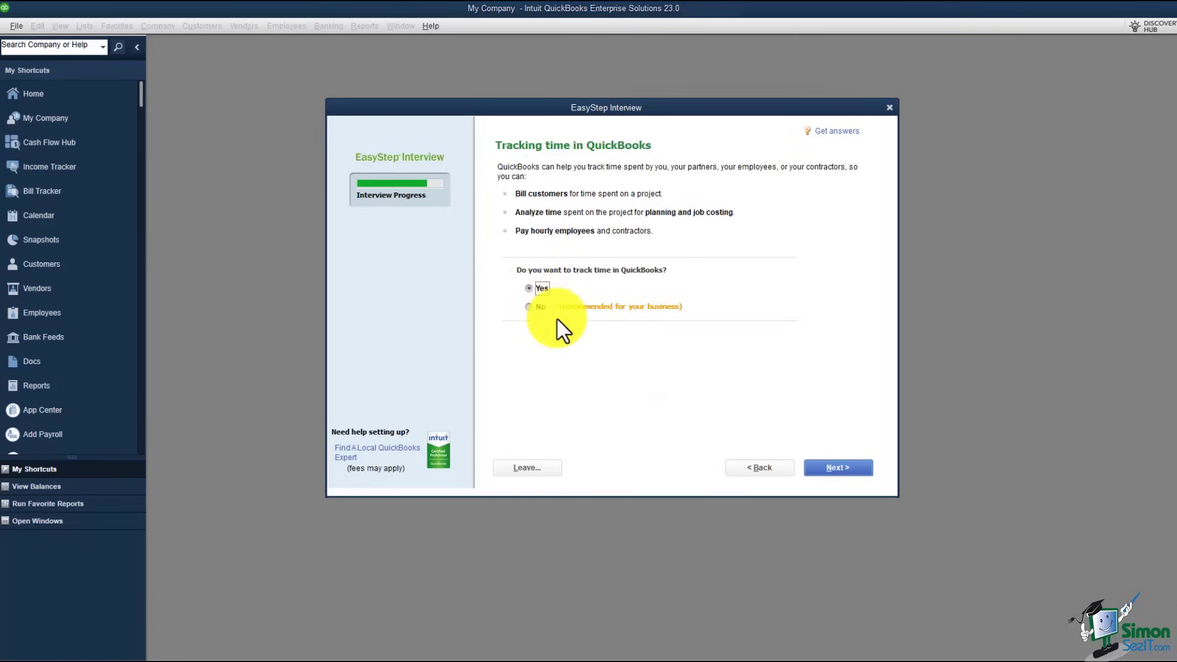
{"action": "left_click", "coordinate": [836, 468]}
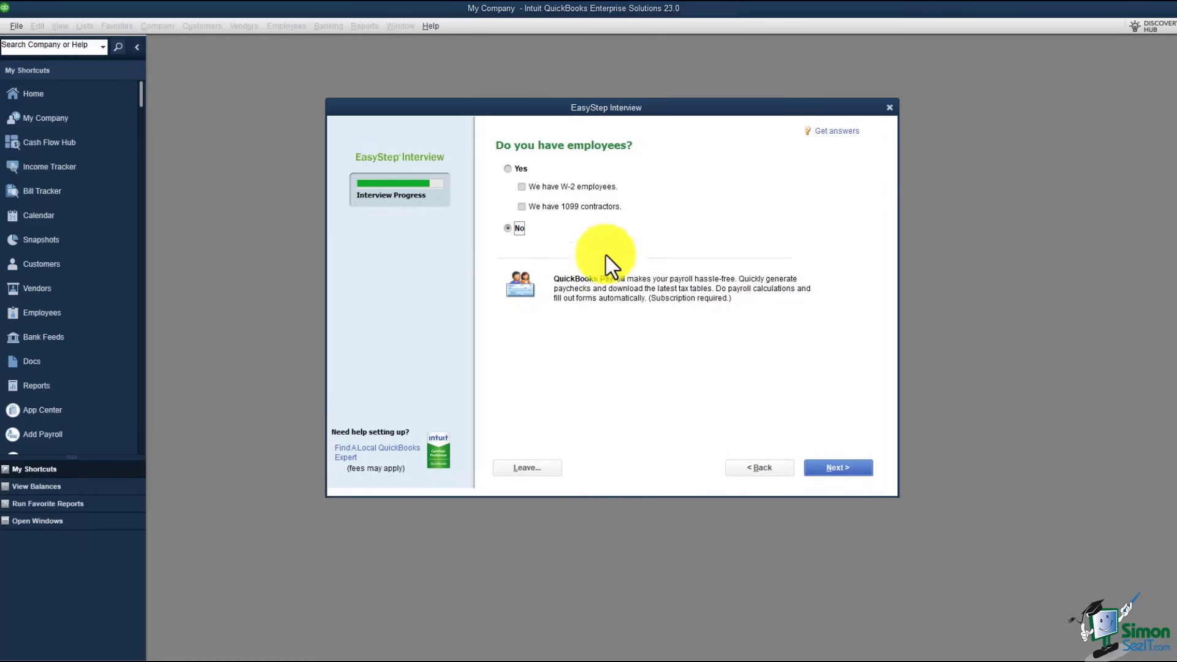
Step: Answer Yes to having employees, tick 'We have W-2 employees', and continue
{"action": "left_click", "coordinate": [508, 169]}
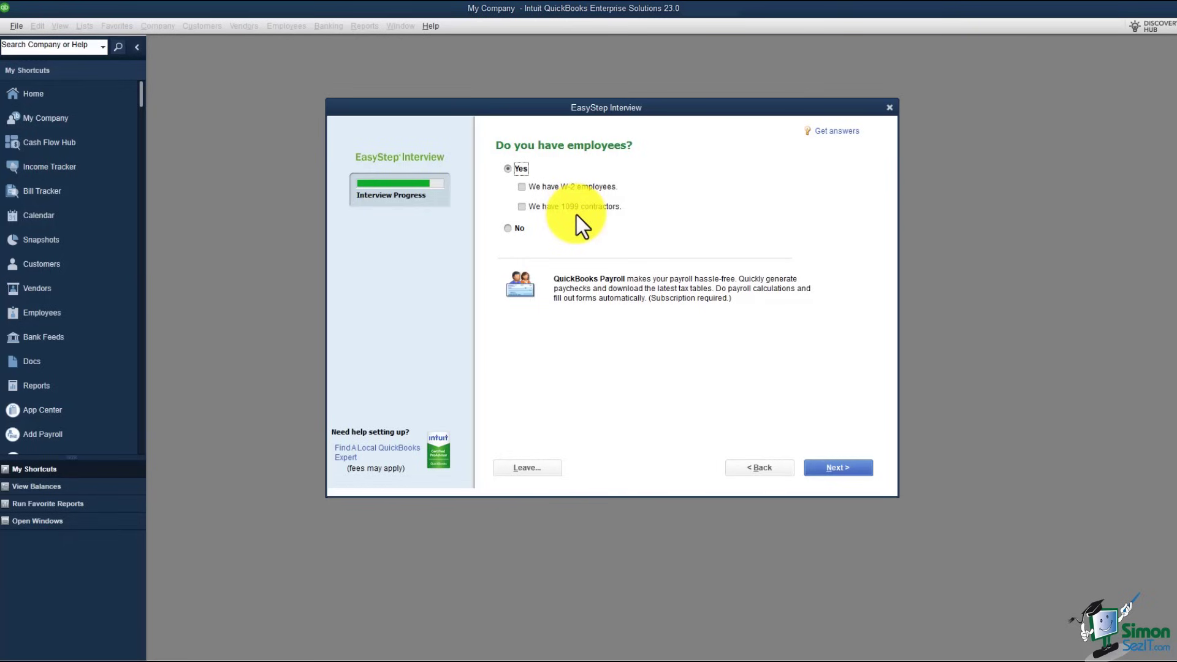
{"action": "left_click", "coordinate": [524, 187]}
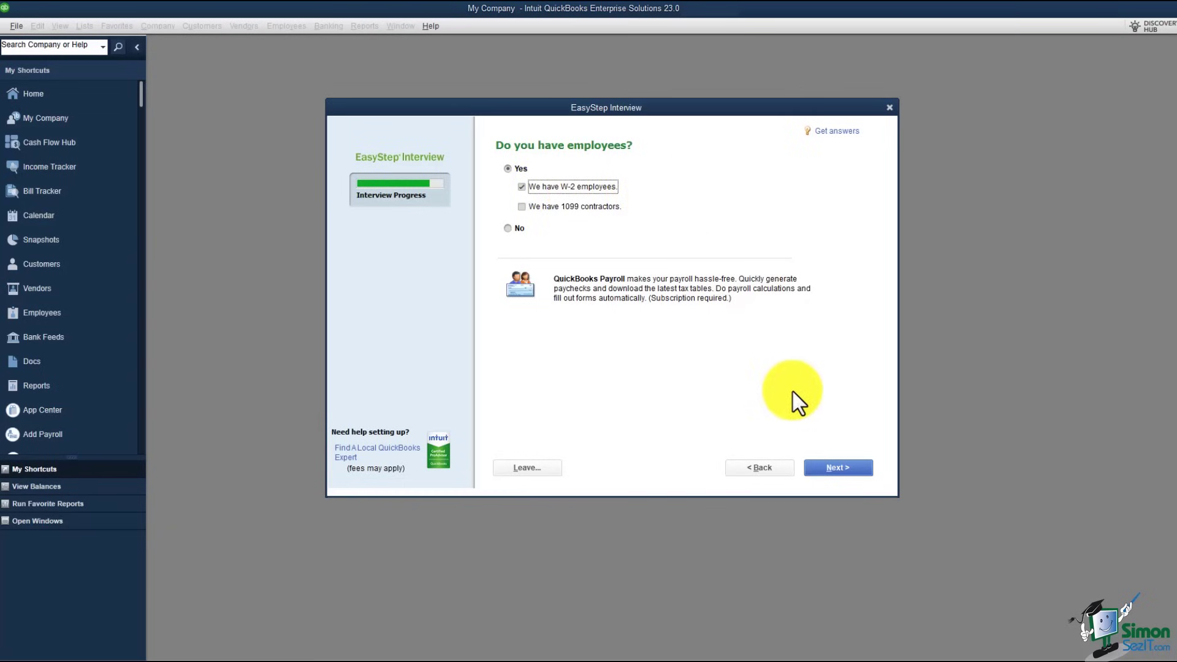
{"action": "left_click", "coordinate": [834, 470]}
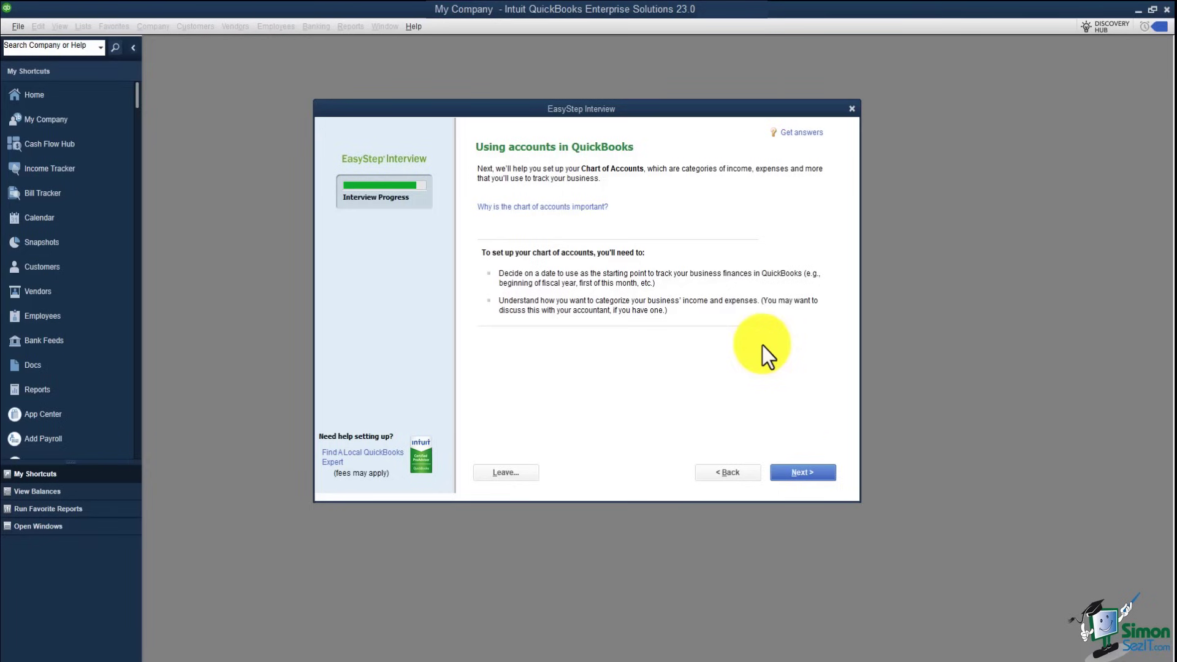
Step: Continue past the 'Using accounts in QuickBooks' introduction to the start date question
{"action": "left_click", "coordinate": [812, 476]}
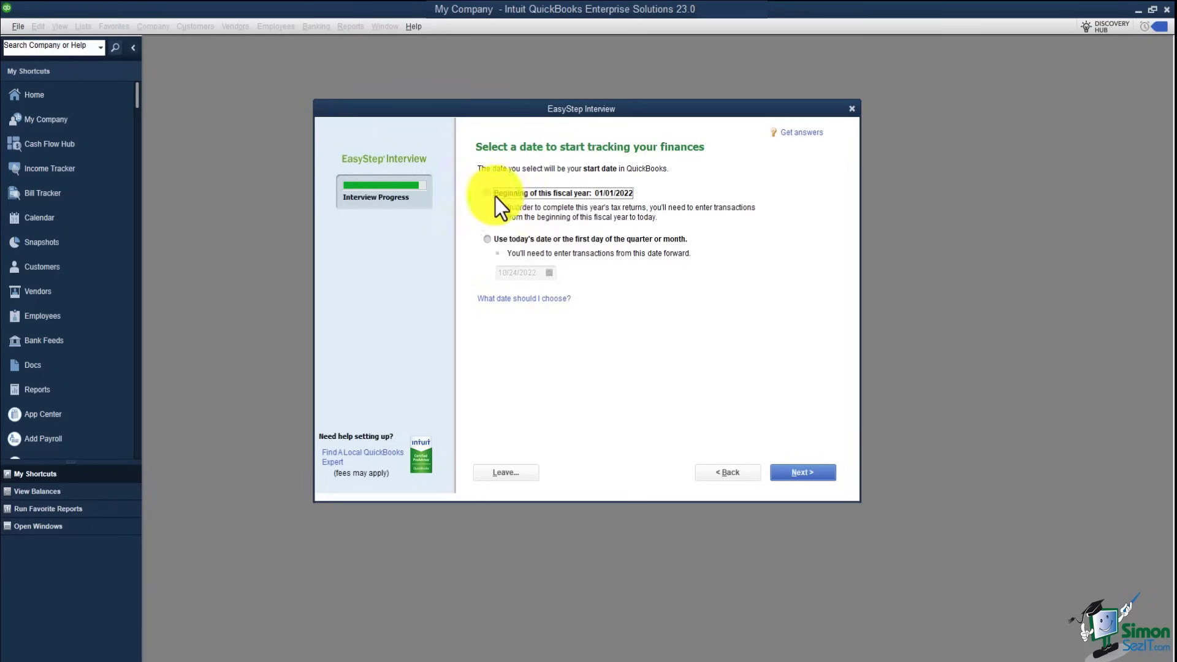
Step: Keep the 01/01/2022 fiscal-year start date and proceed to the accounts review
{"action": "left_click", "coordinate": [797, 472]}
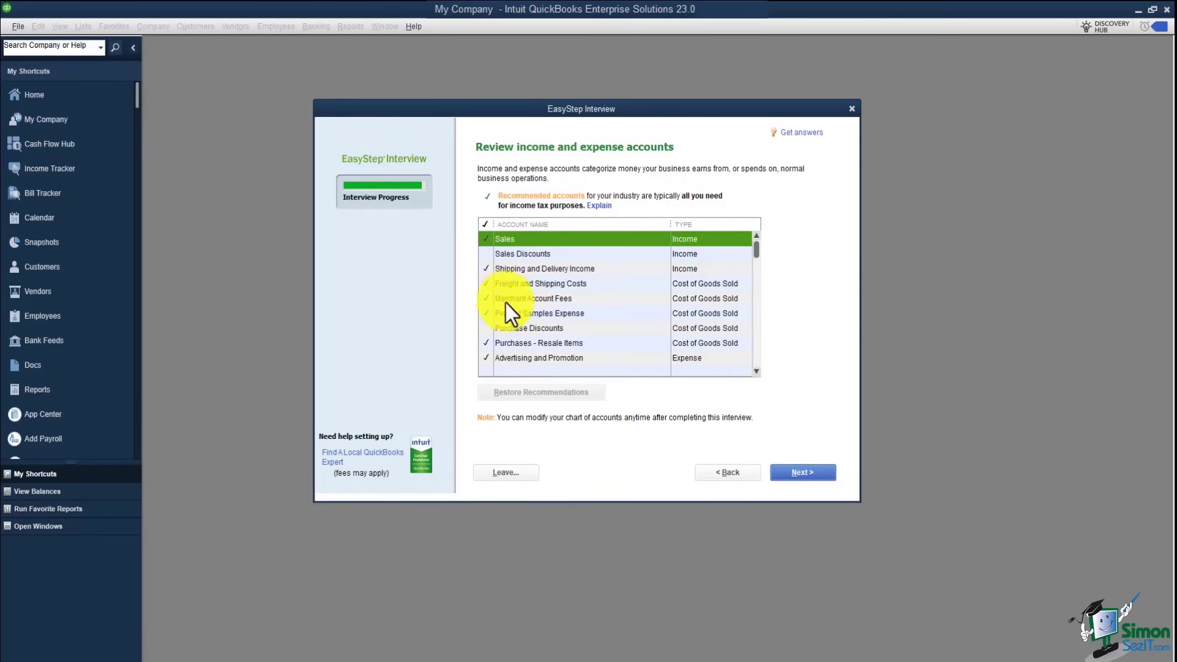
Step: Untick Product Samples Expense, tick Sales Discounts, and finish the EasyStep Interview
{"action": "left_click", "coordinate": [487, 313]}
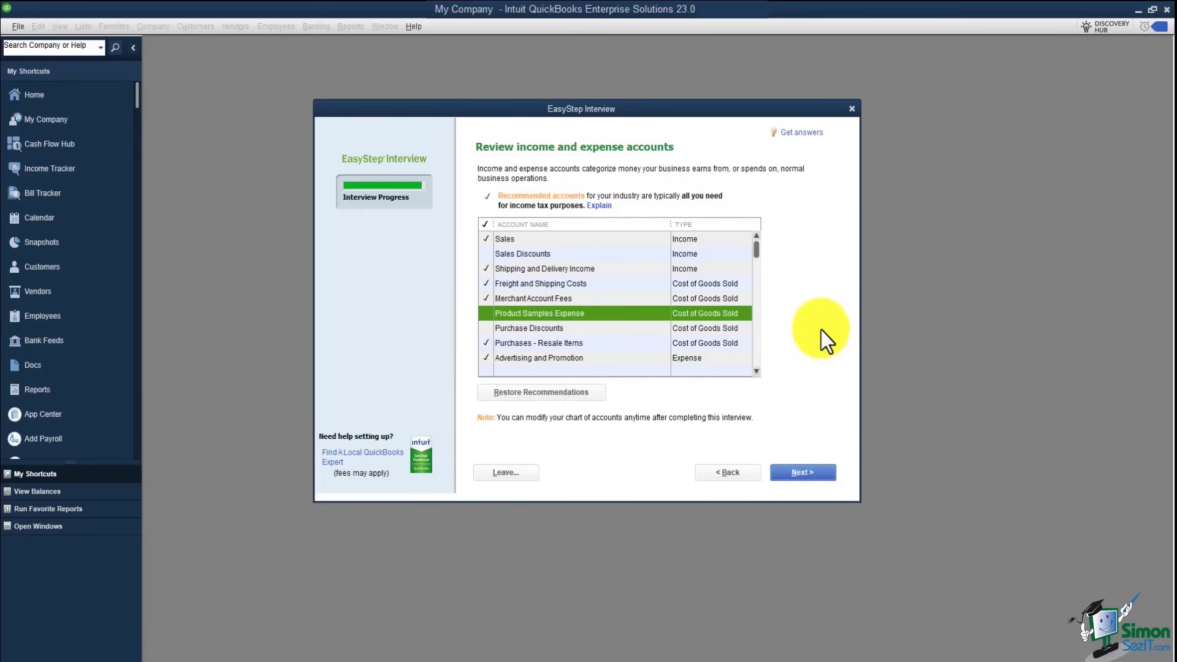
{"action": "left_click", "coordinate": [493, 258]}
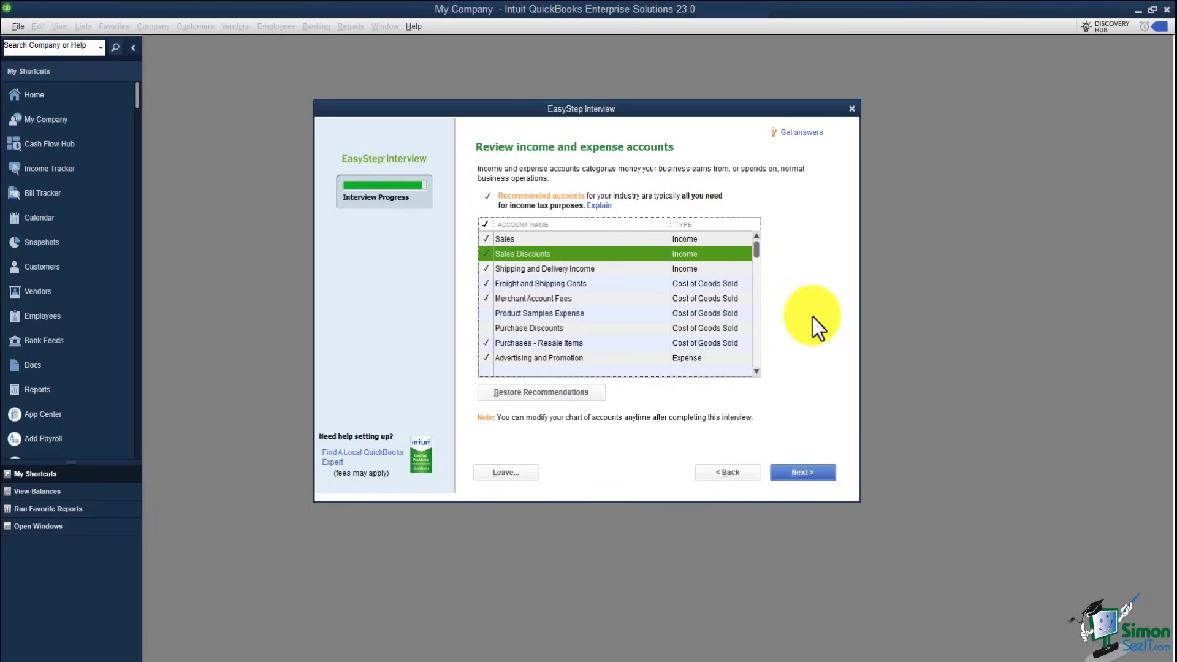
{"action": "left_click", "coordinate": [801, 475]}
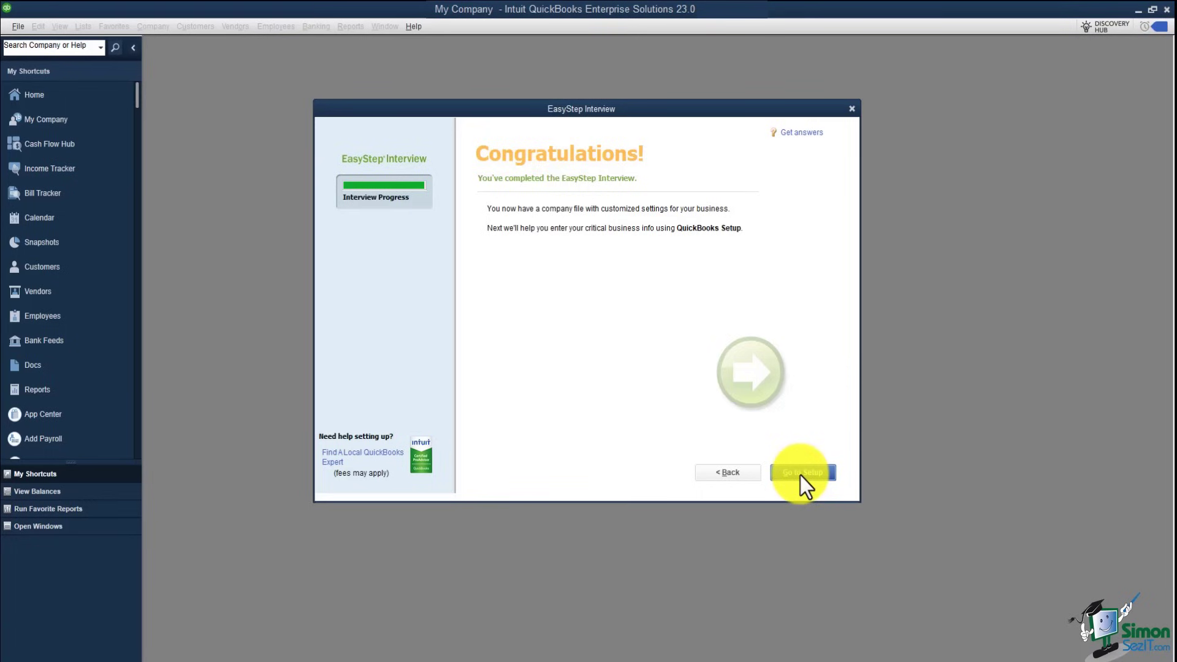
Step: Go to QuickBooks Desktop Setup, then close it, leaving My Company's empty workspace
{"action": "left_click", "coordinate": [800, 474]}
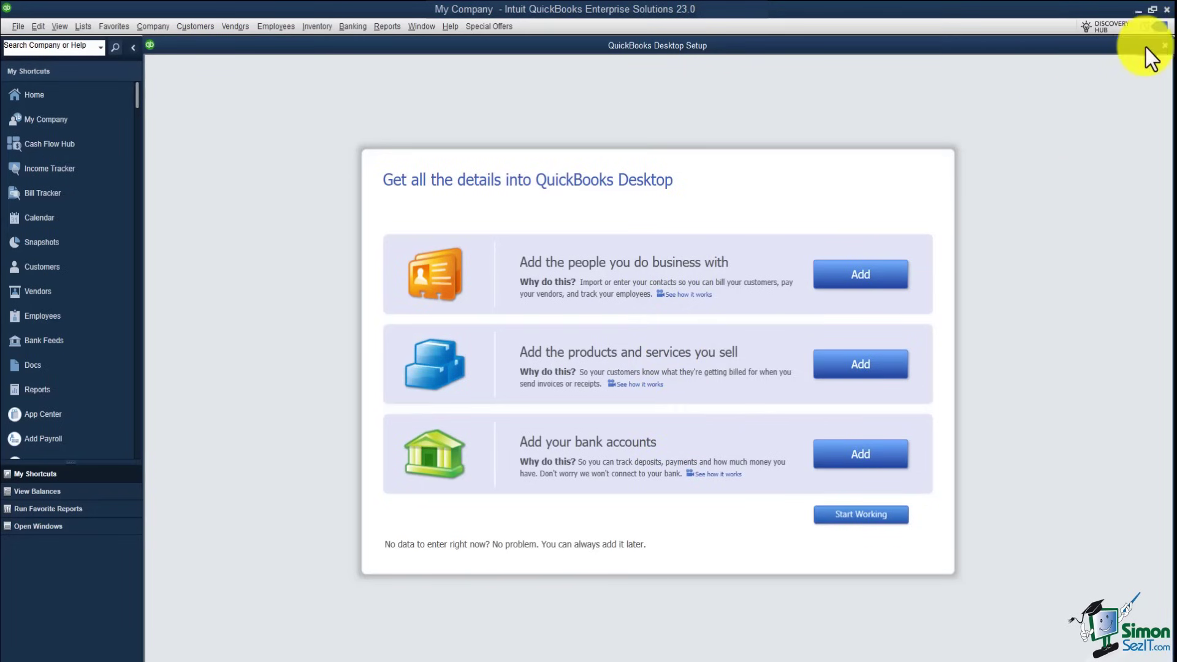
{"action": "left_click", "coordinate": [1165, 48]}
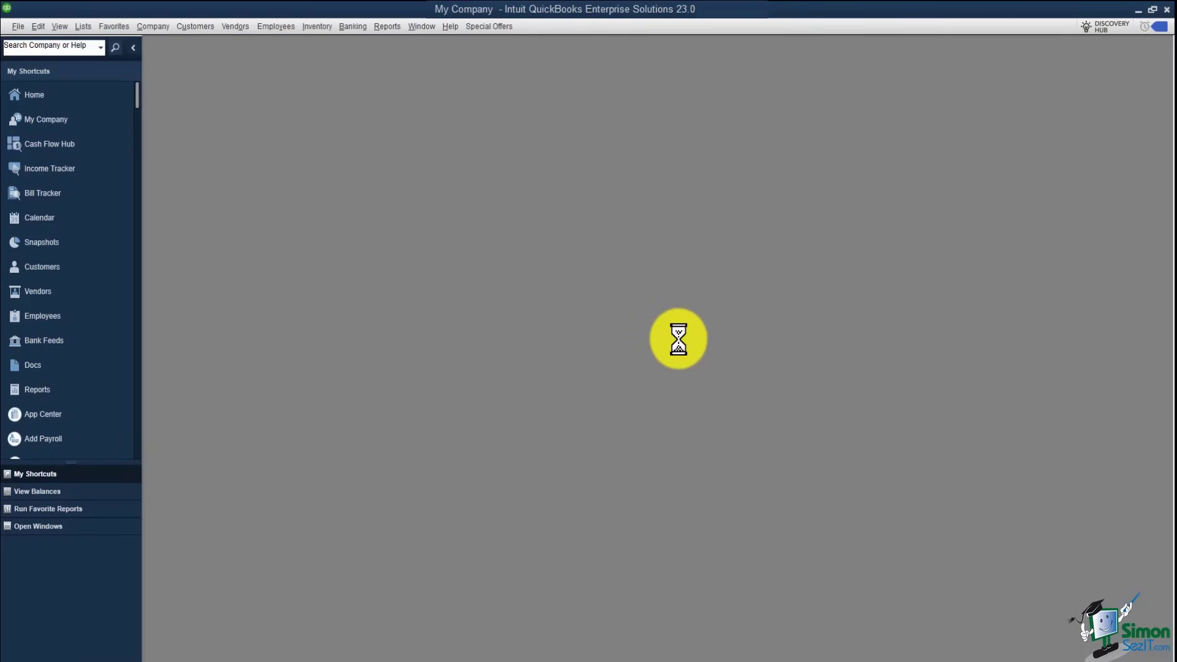
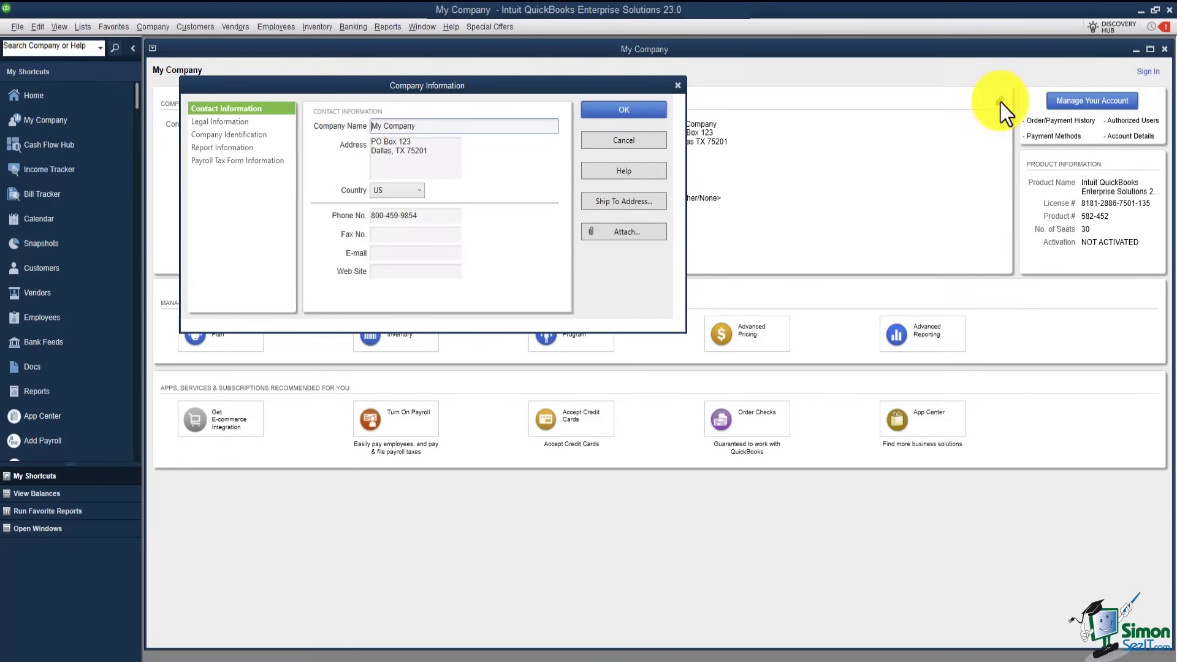
Step: Check the legal name and address, admin email and EIN, then view the Report Information settings
{"action": "left_click", "coordinate": [258, 122]}
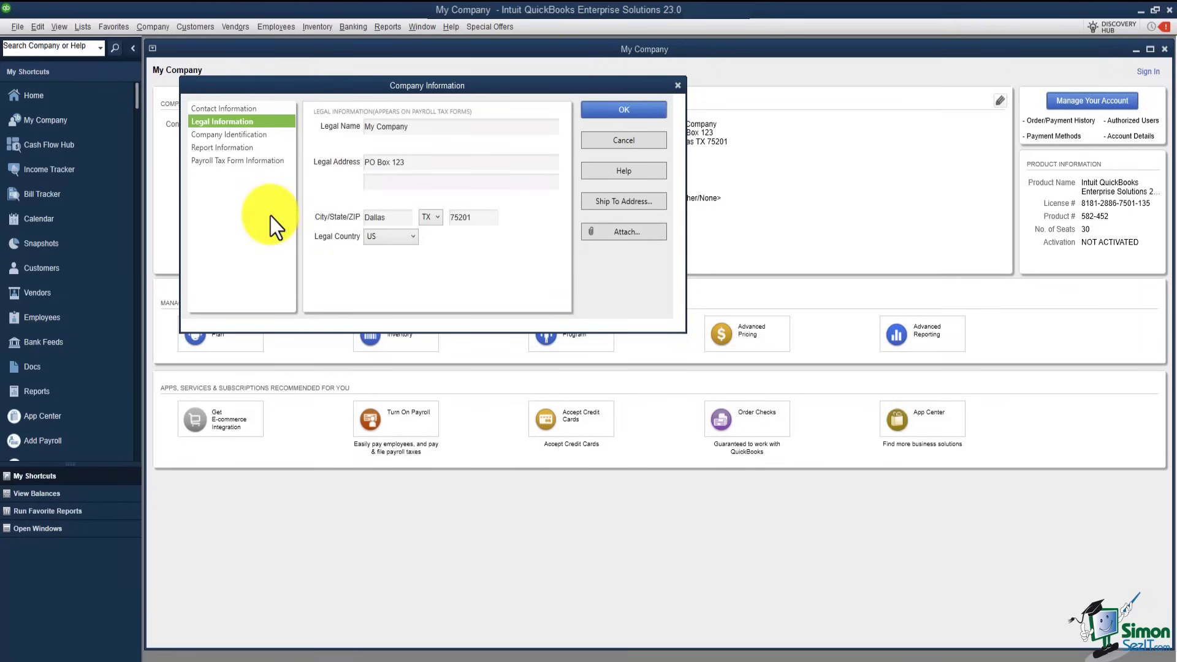
{"action": "left_click", "coordinate": [276, 136]}
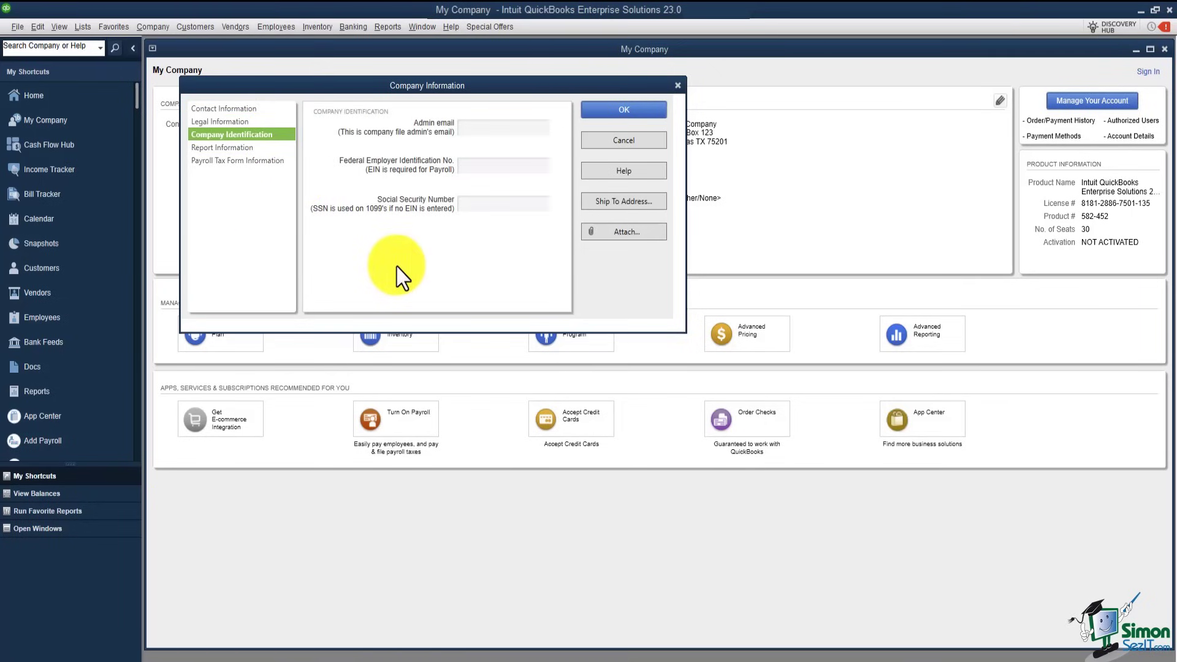
{"action": "left_click", "coordinate": [496, 145]}
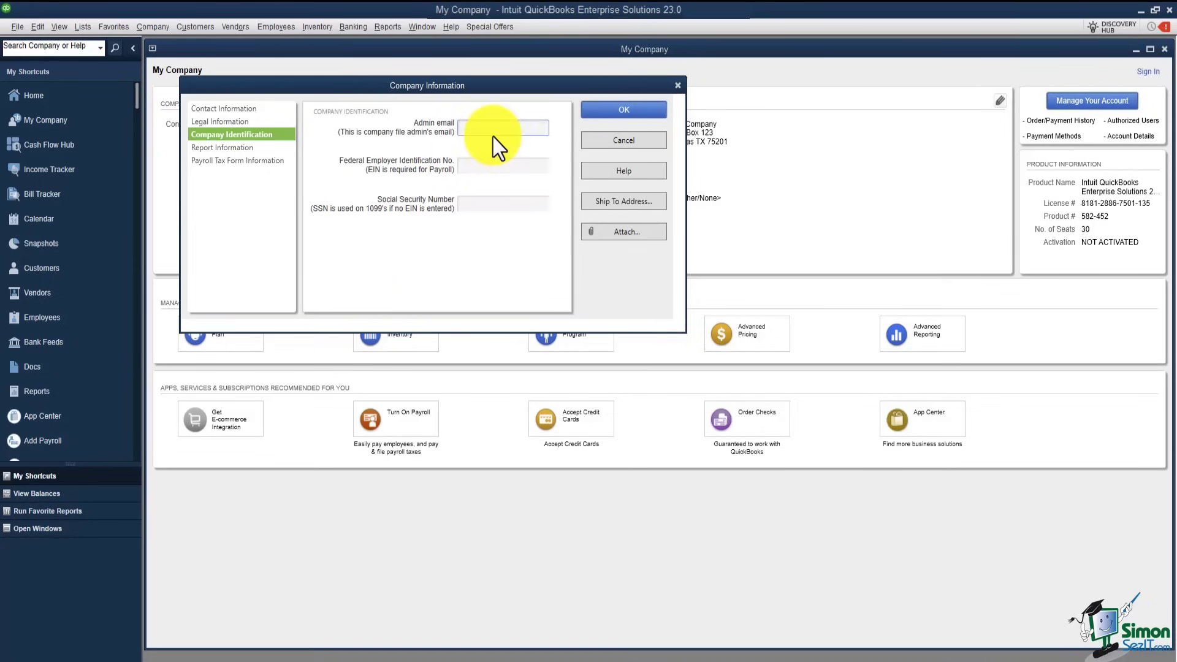
{"action": "left_click", "coordinate": [489, 166]}
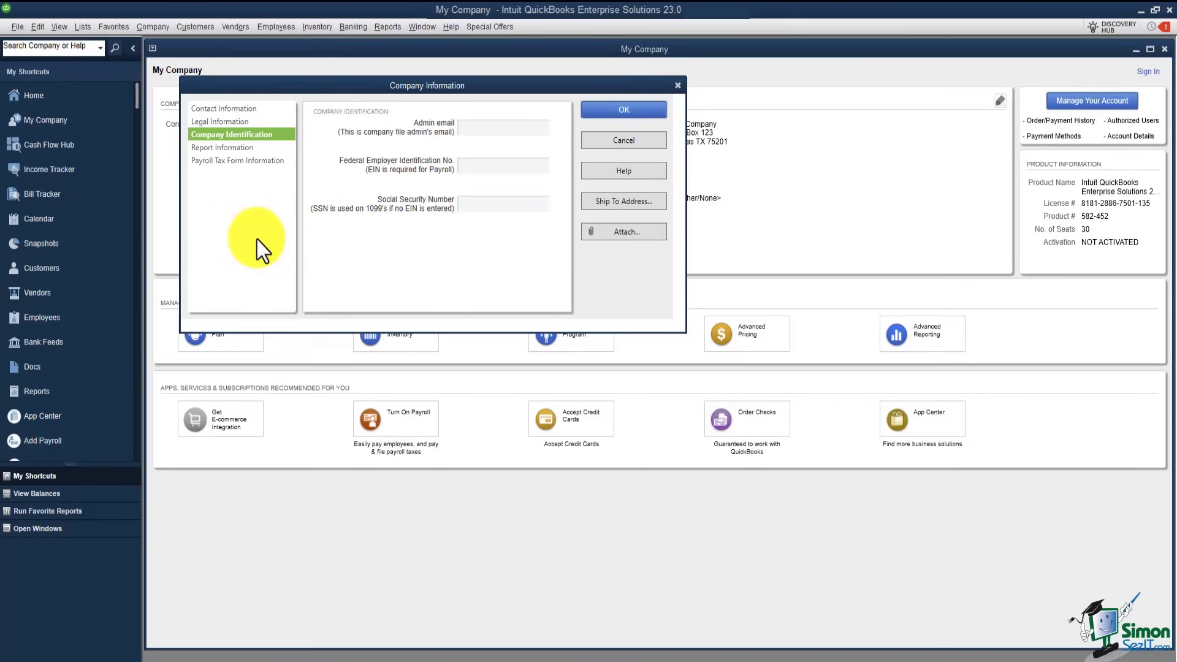
{"action": "left_click", "coordinate": [252, 151]}
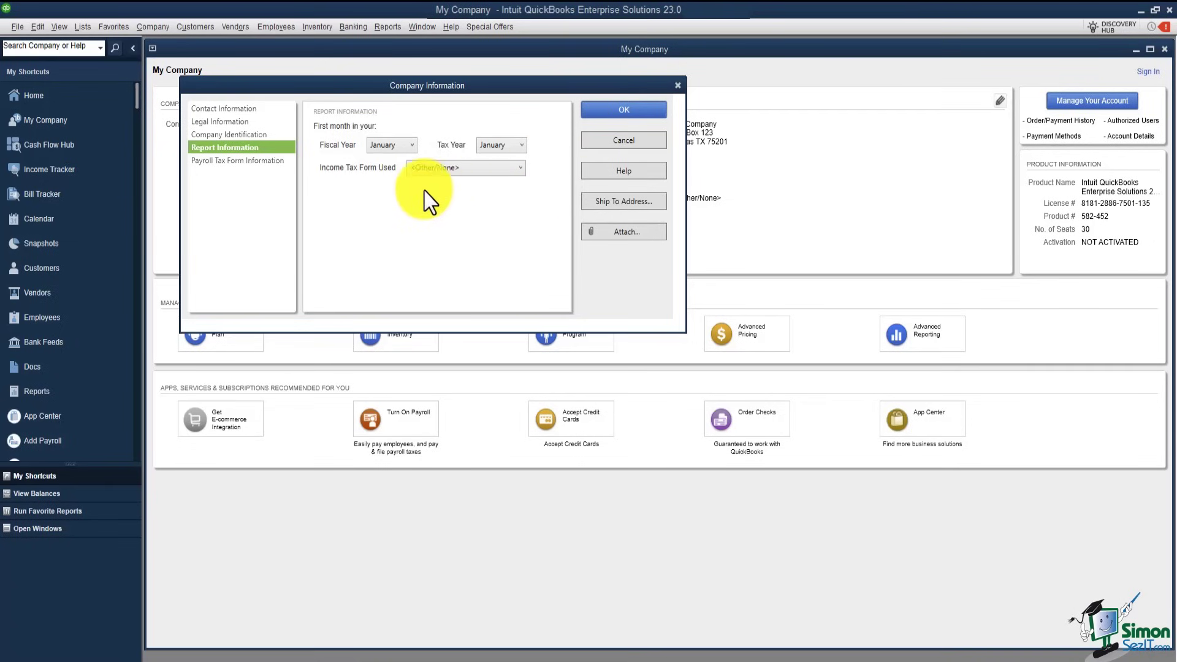
Step: Keep <Other/None> as the income tax form and view the Payroll Tax Form Information page
{"action": "left_click", "coordinate": [519, 169]}
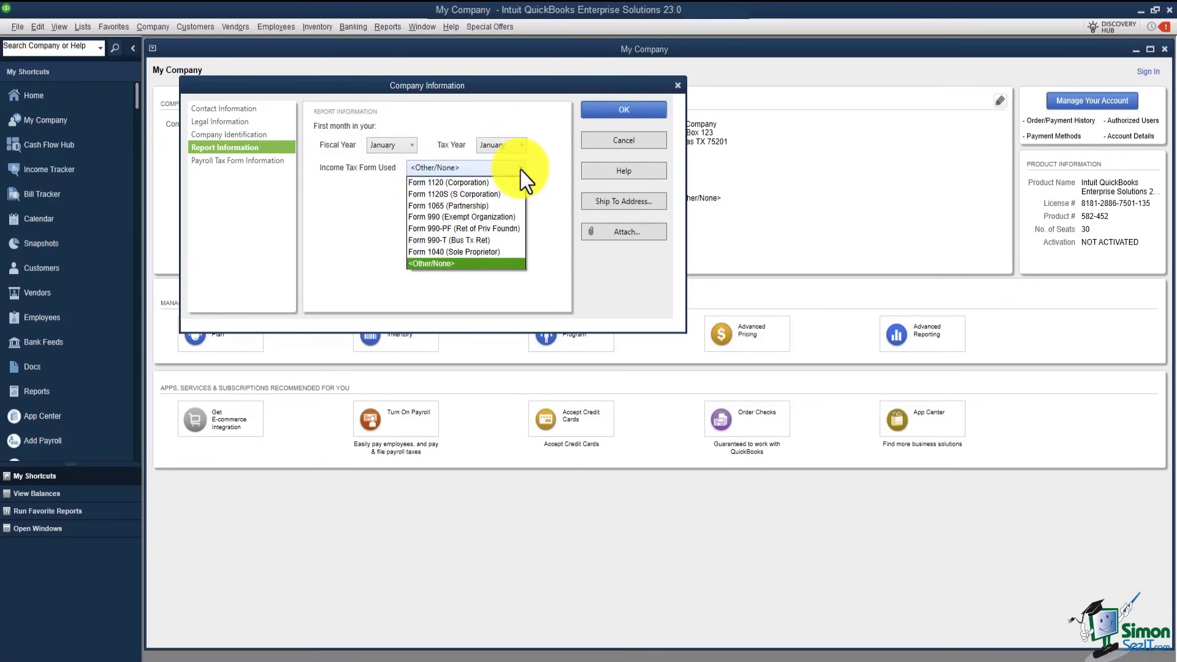
{"action": "left_click", "coordinate": [454, 264]}
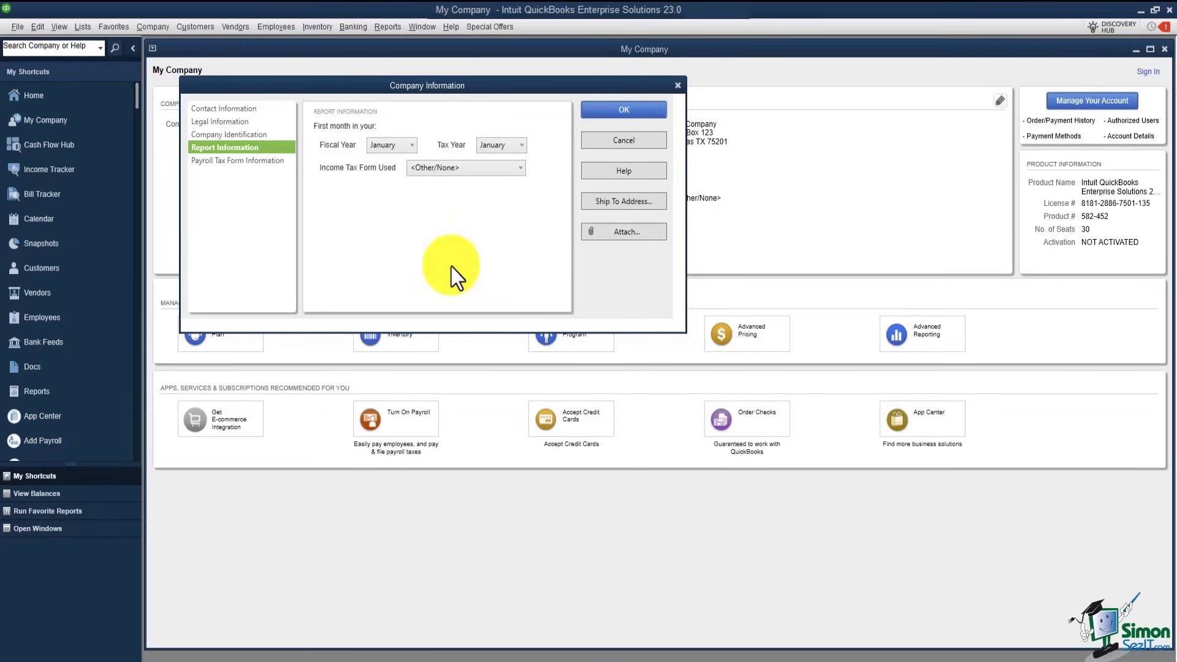
{"action": "left_click", "coordinate": [262, 162]}
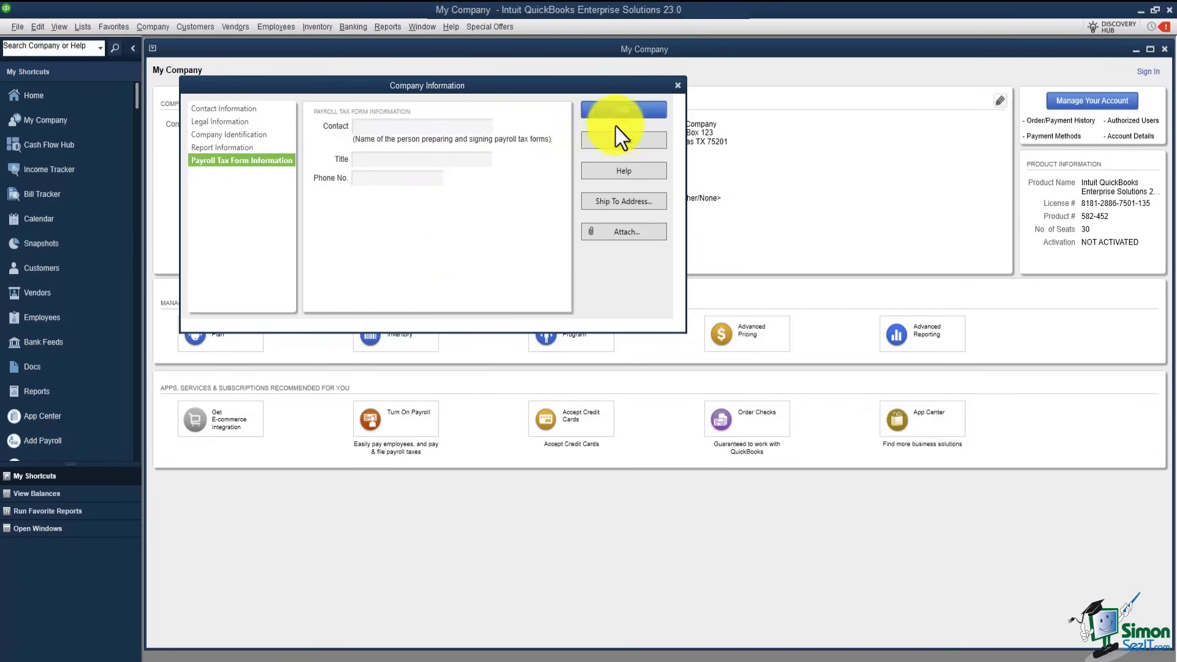
Step: Confirm the Company Information dialog with OK to save the details
{"action": "left_click", "coordinate": [620, 111]}
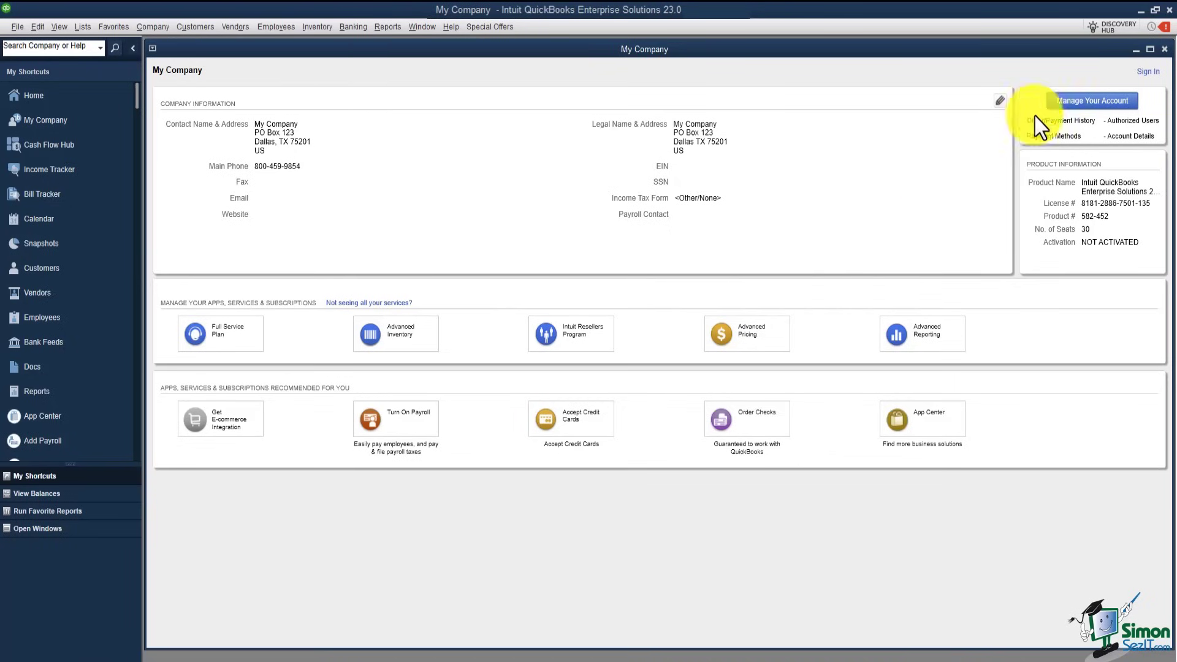
Step: Close the My Company window to reveal the Home Page
{"action": "left_click", "coordinate": [1165, 49]}
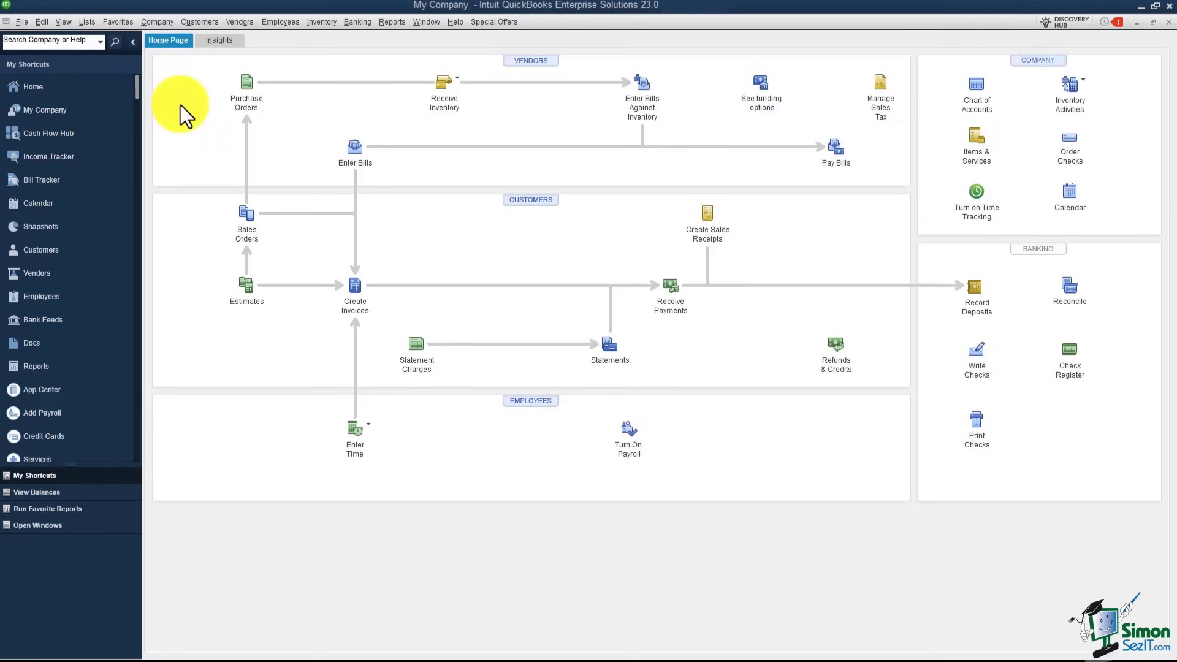
Step: Start a blank bill from Enter Bills, then bring the Home page back to the front
{"action": "left_click", "coordinate": [352, 150]}
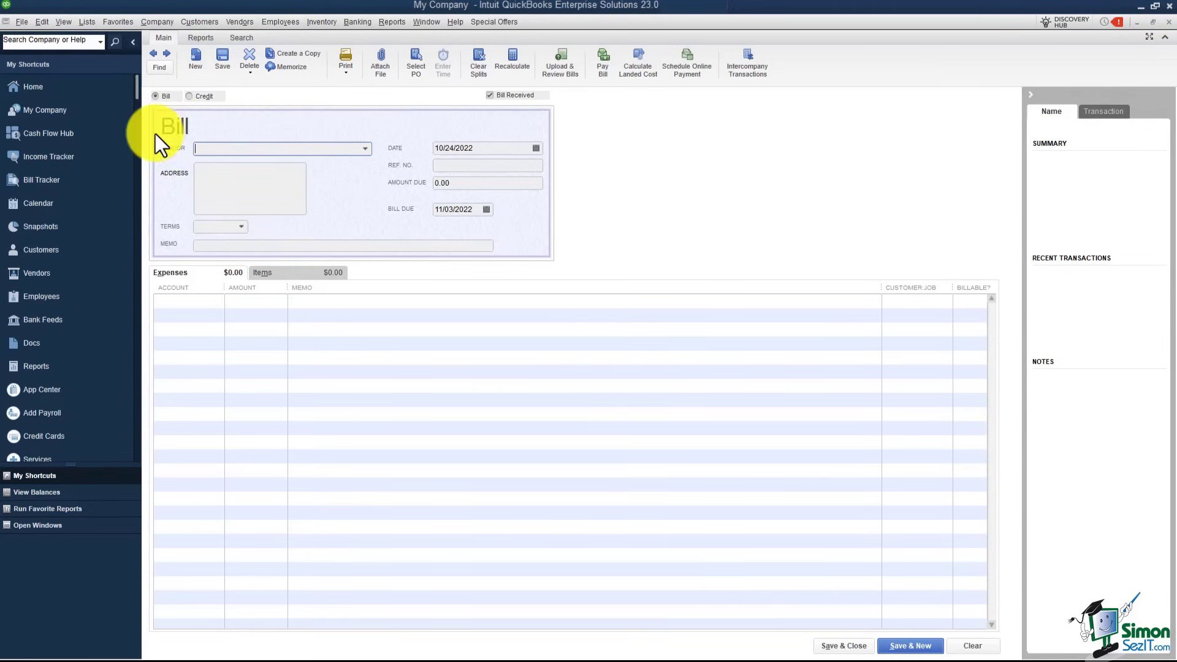
{"action": "left_click", "coordinate": [40, 89]}
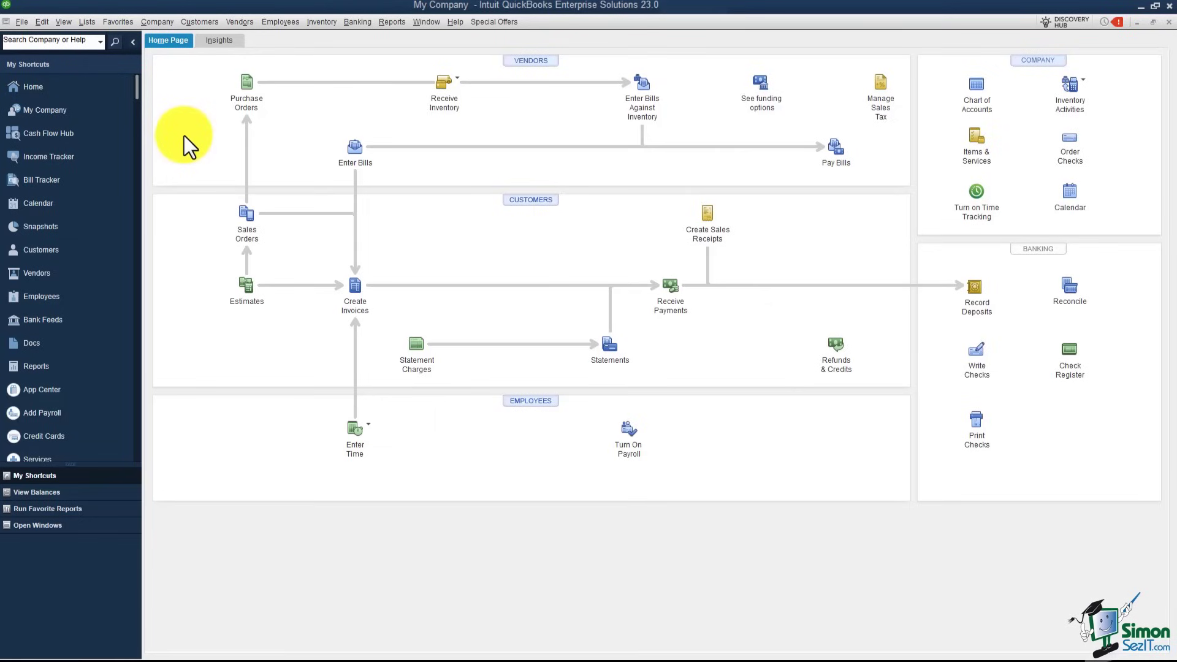
Step: Switch the shortcut icons to the Top Icon Bar from the View menu
{"action": "left_click", "coordinate": [63, 21]}
{"action": "left_click", "coordinate": [68, 21]}
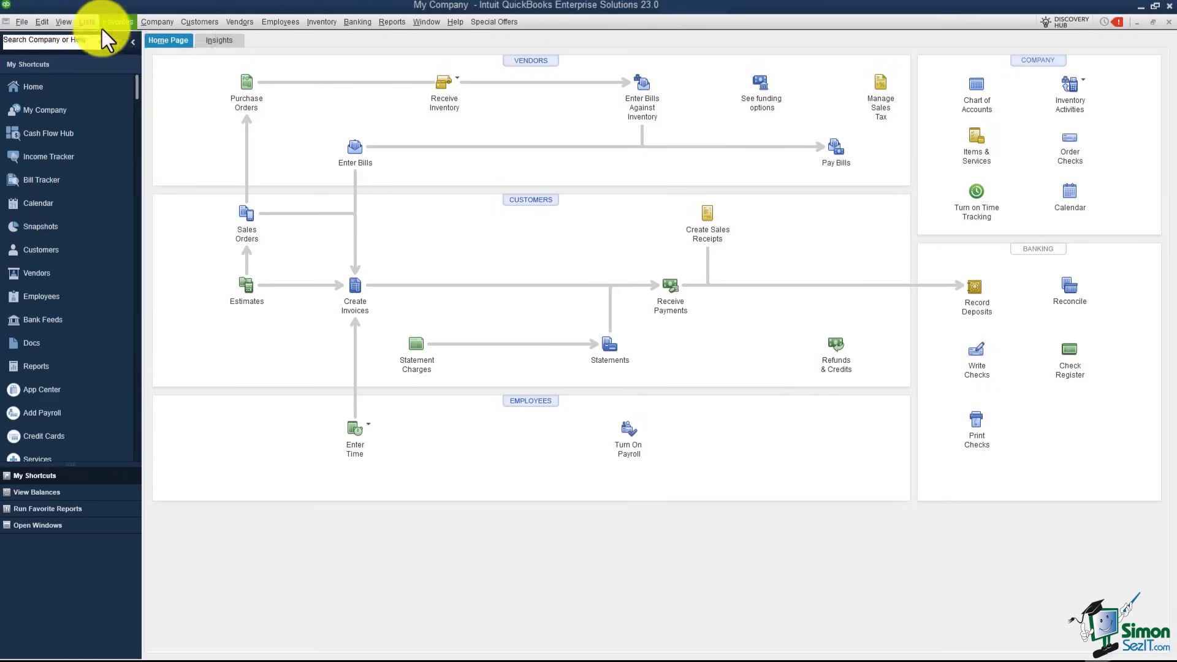
{"action": "left_click", "coordinate": [59, 24]}
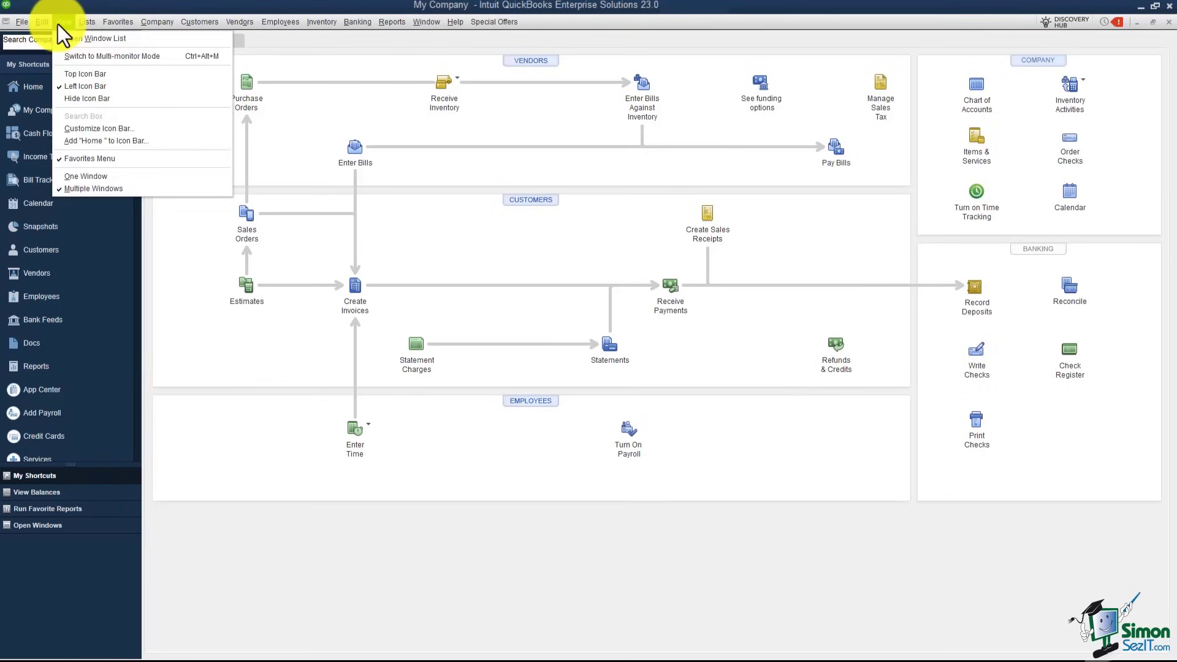
{"action": "left_click", "coordinate": [89, 74]}
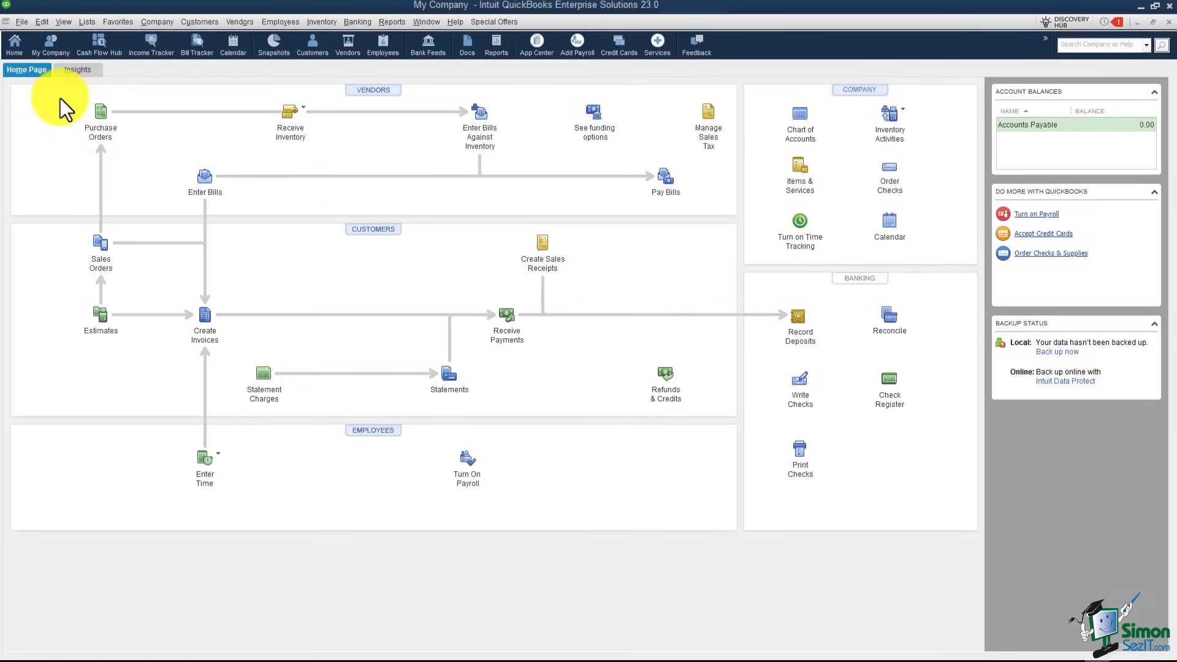
Step: Show the Open Windows list, select the Enter Bills window and restore it from maximized
{"action": "left_click", "coordinate": [57, 24]}
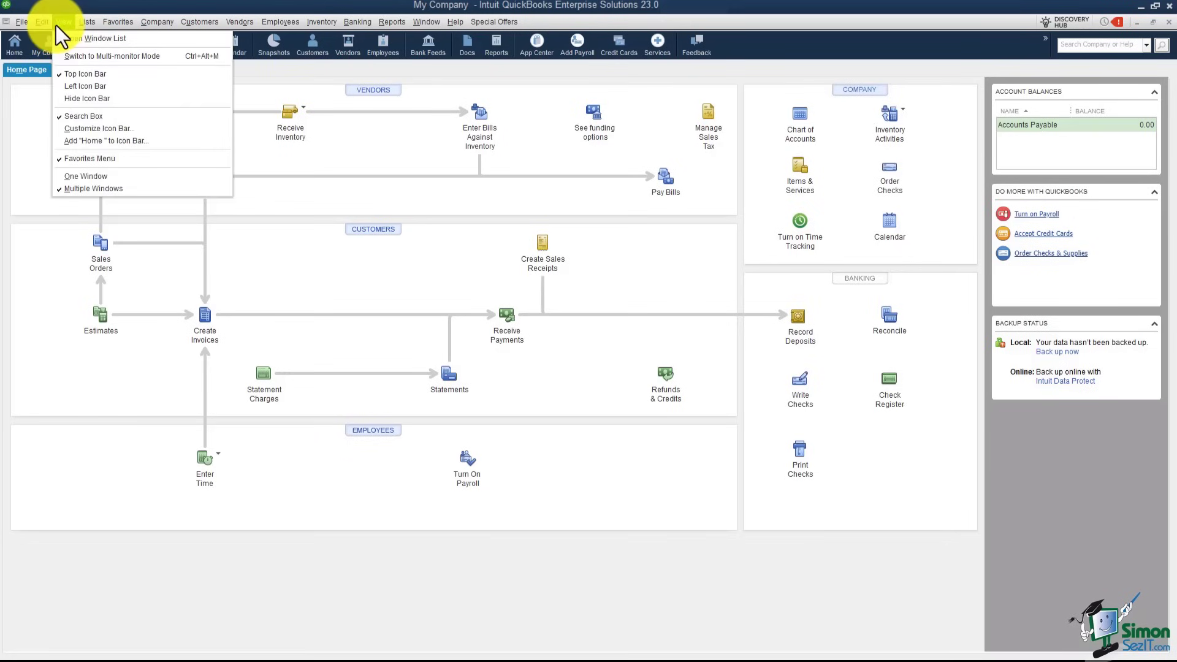
{"action": "left_click", "coordinate": [60, 38]}
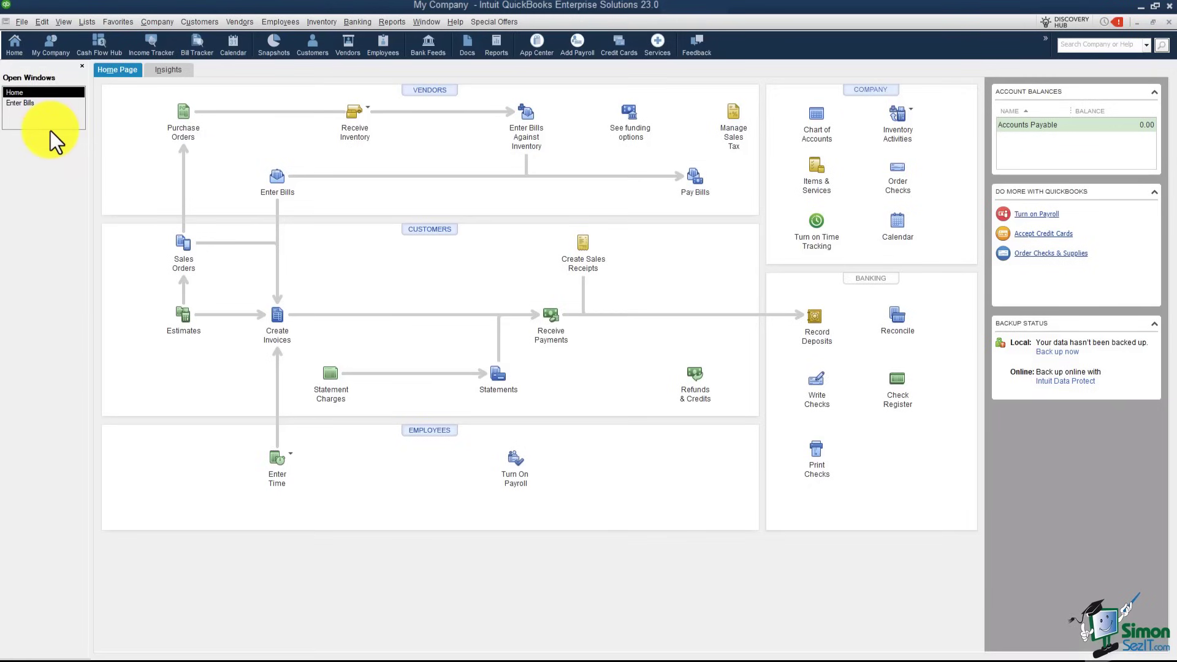
{"action": "left_click", "coordinate": [36, 102]}
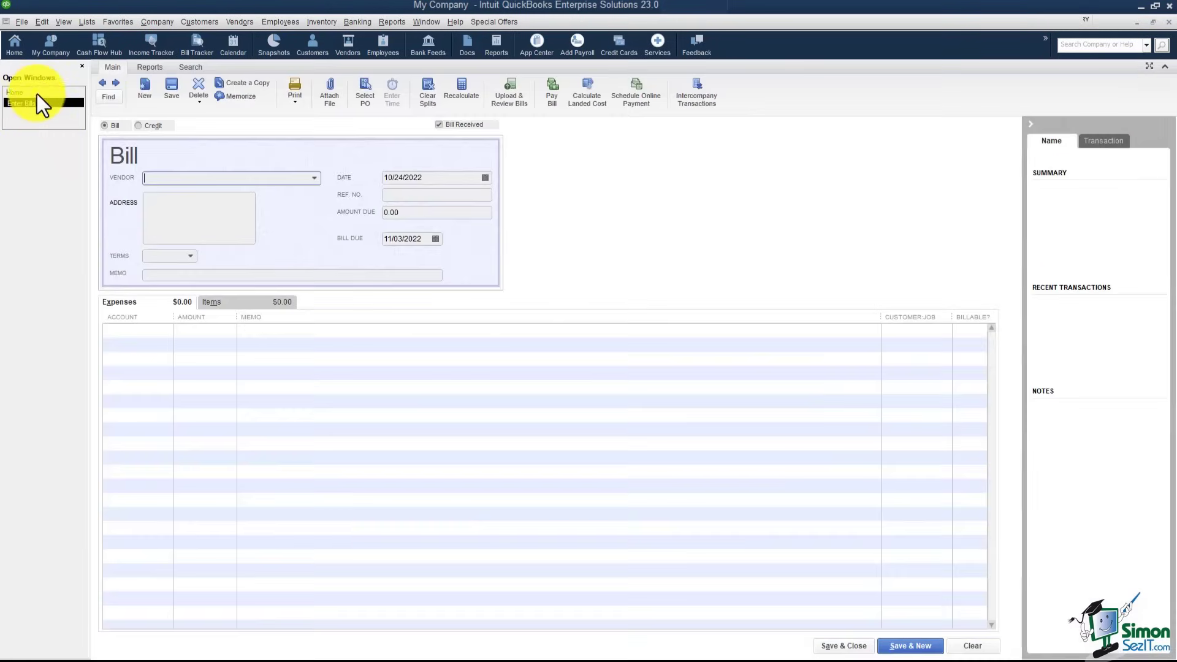
{"action": "left_click", "coordinate": [37, 92]}
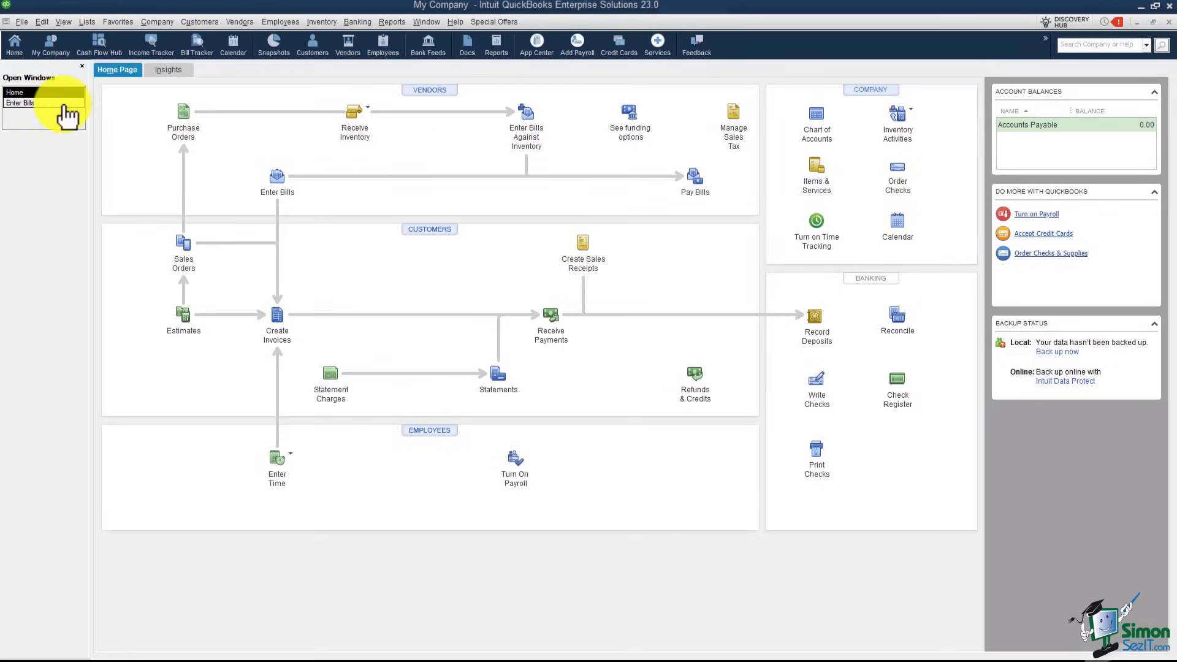
{"action": "left_click", "coordinate": [64, 103]}
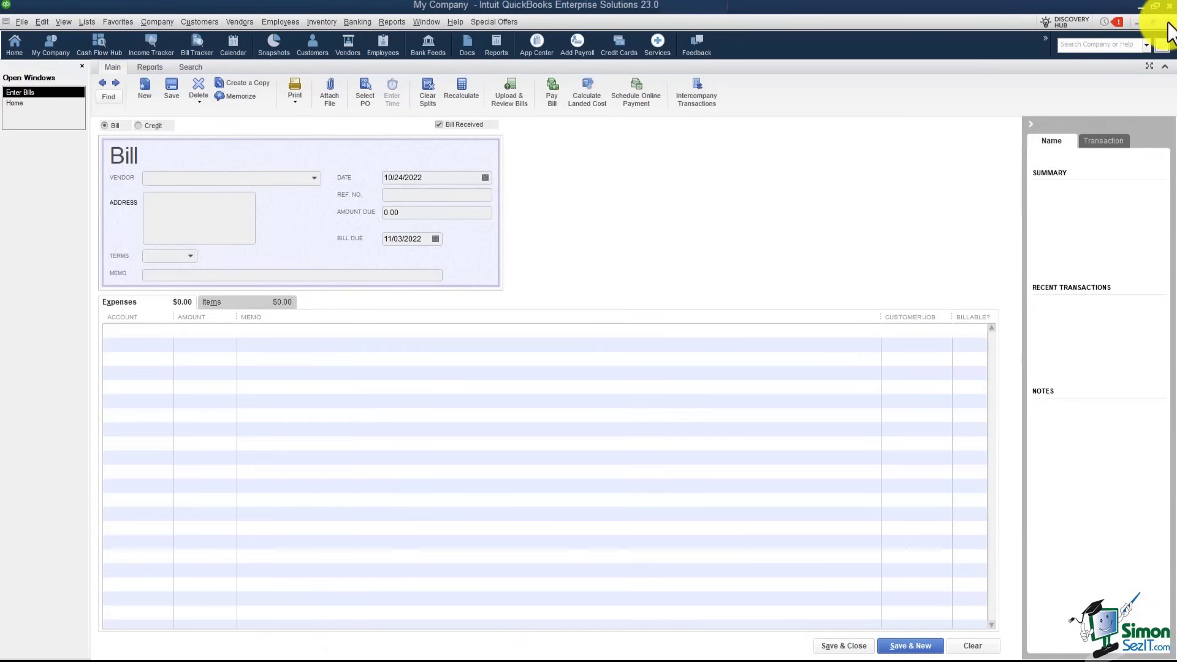
{"action": "left_click", "coordinate": [1154, 22]}
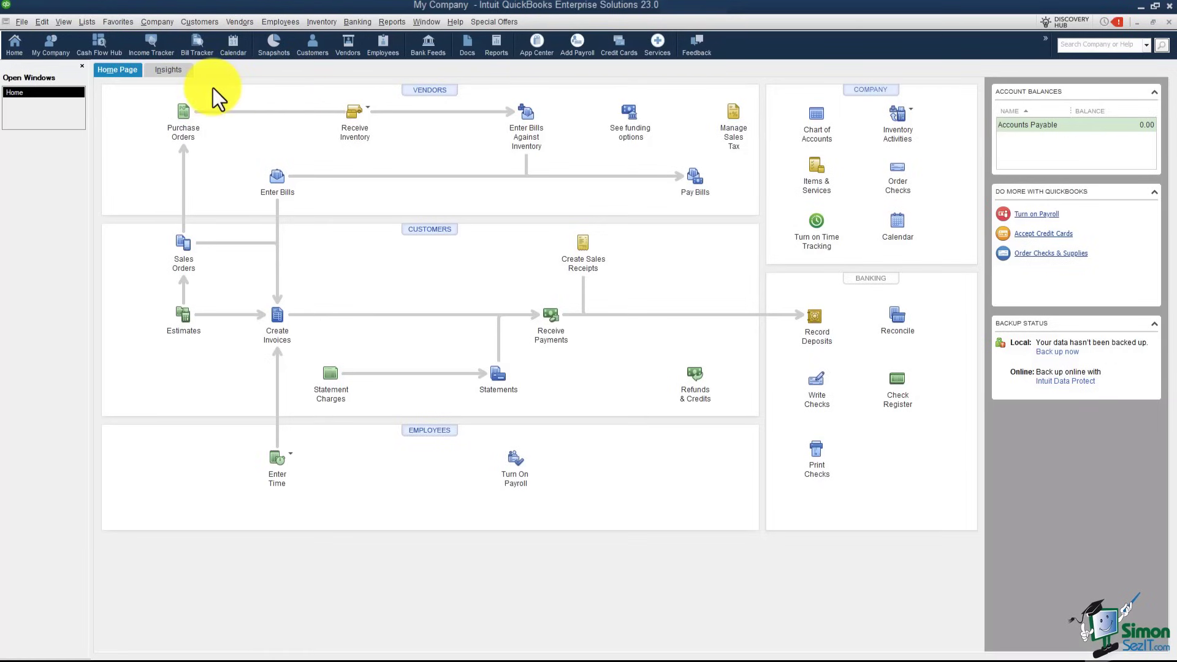
Step: Look through the Customers menu commands, then dismiss the menu
{"action": "left_click", "coordinate": [202, 22]}
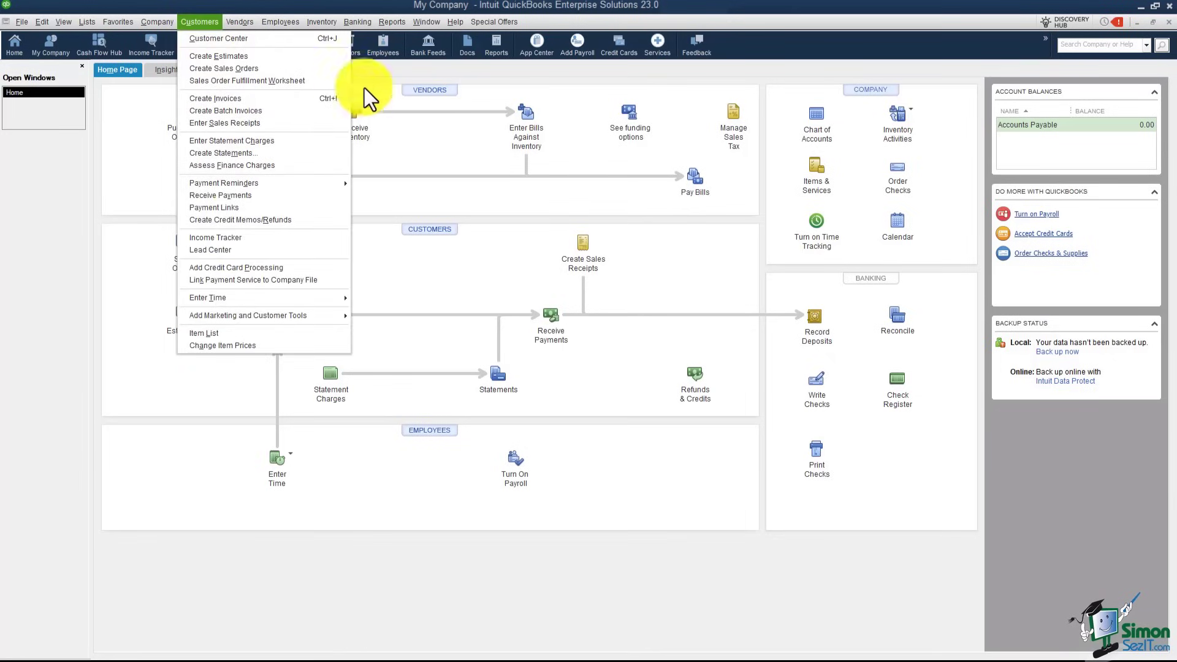
{"action": "left_click", "coordinate": [372, 72]}
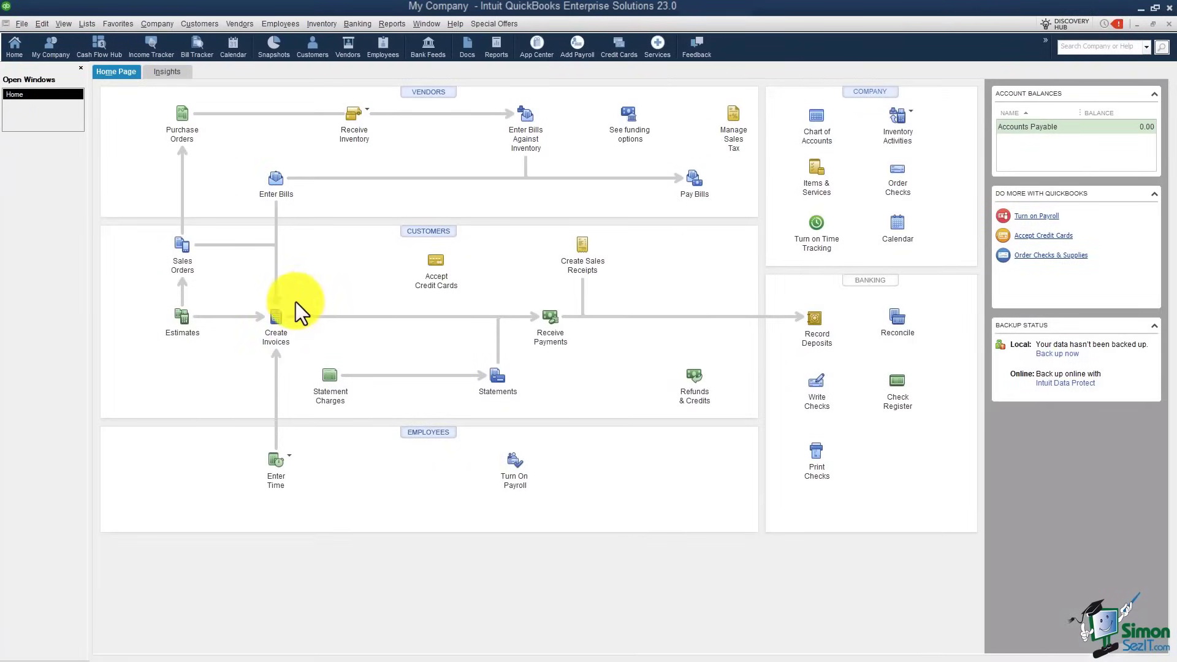
Step: Open Edit > Preferences, view General's Company and My Preferences tabs, then select Accounting
{"action": "left_click", "coordinate": [42, 24]}
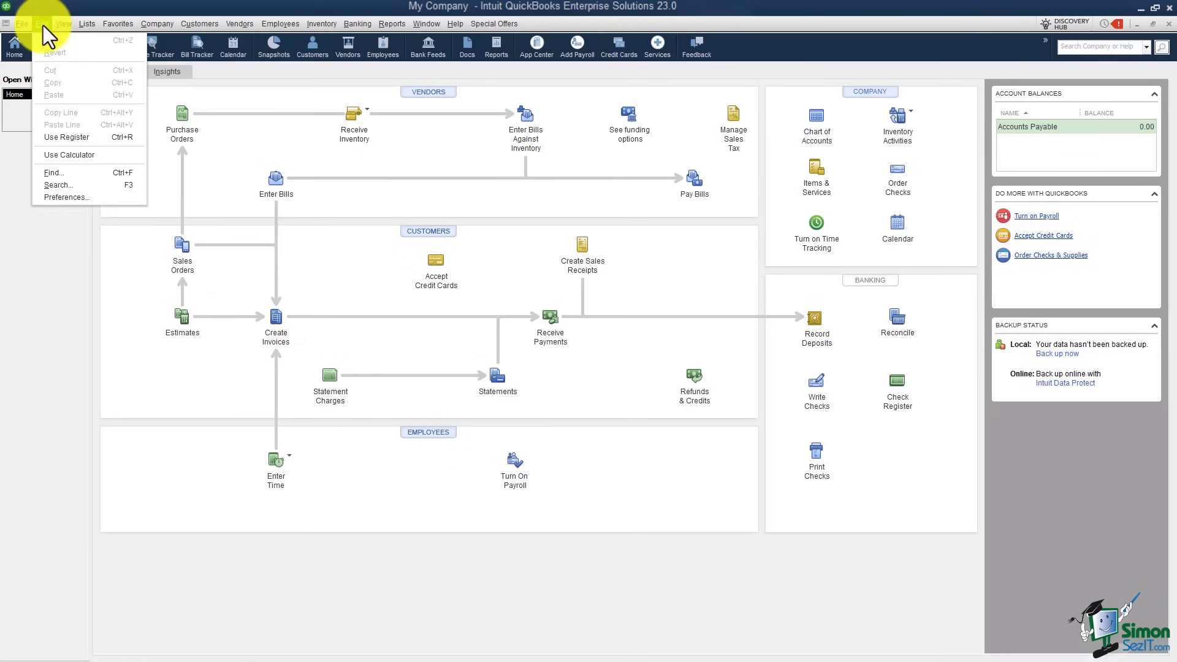
{"action": "left_click", "coordinate": [66, 201]}
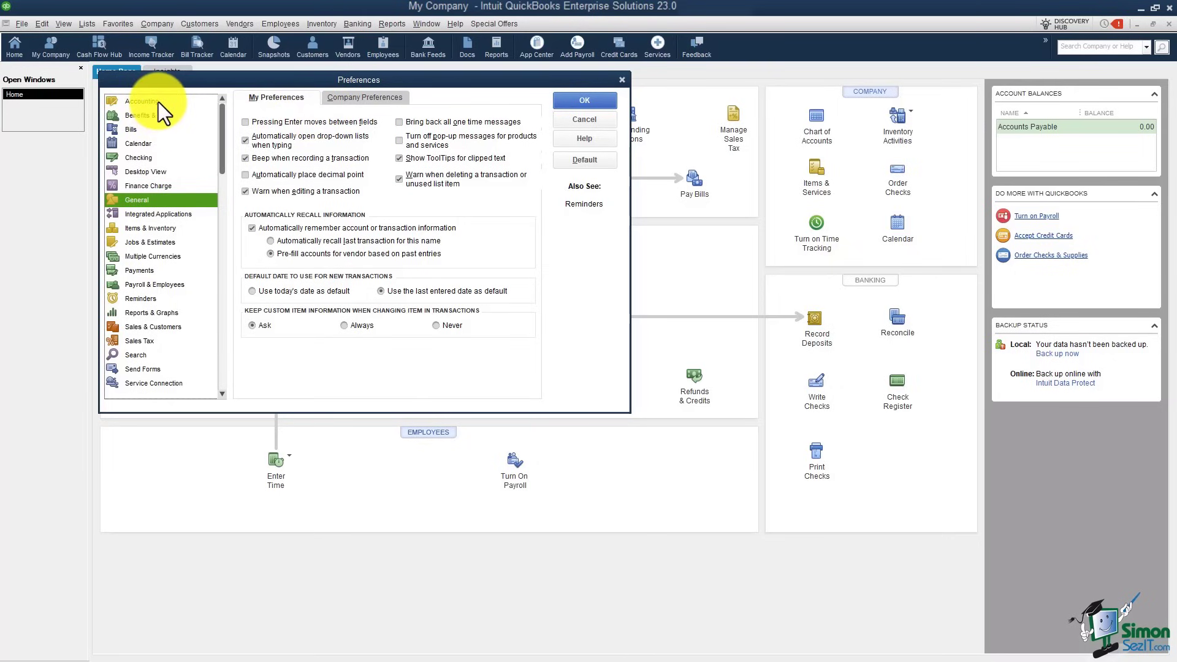
{"action": "left_click", "coordinate": [347, 98]}
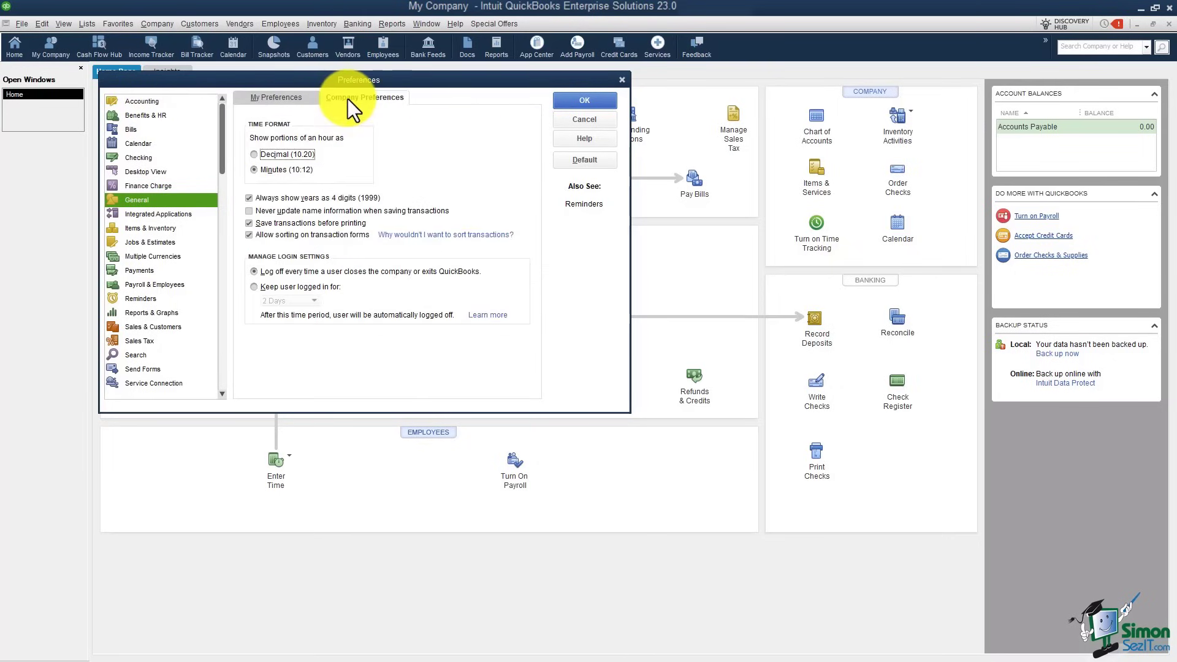
{"action": "left_click", "coordinate": [267, 97]}
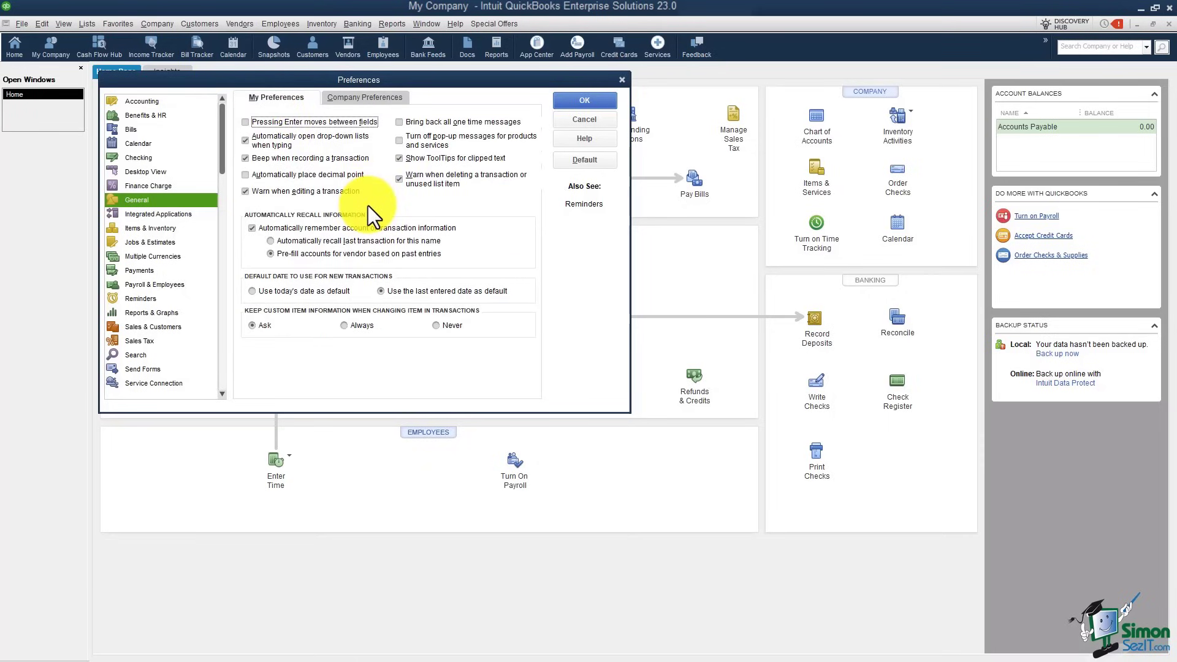
{"action": "left_click", "coordinate": [137, 101]}
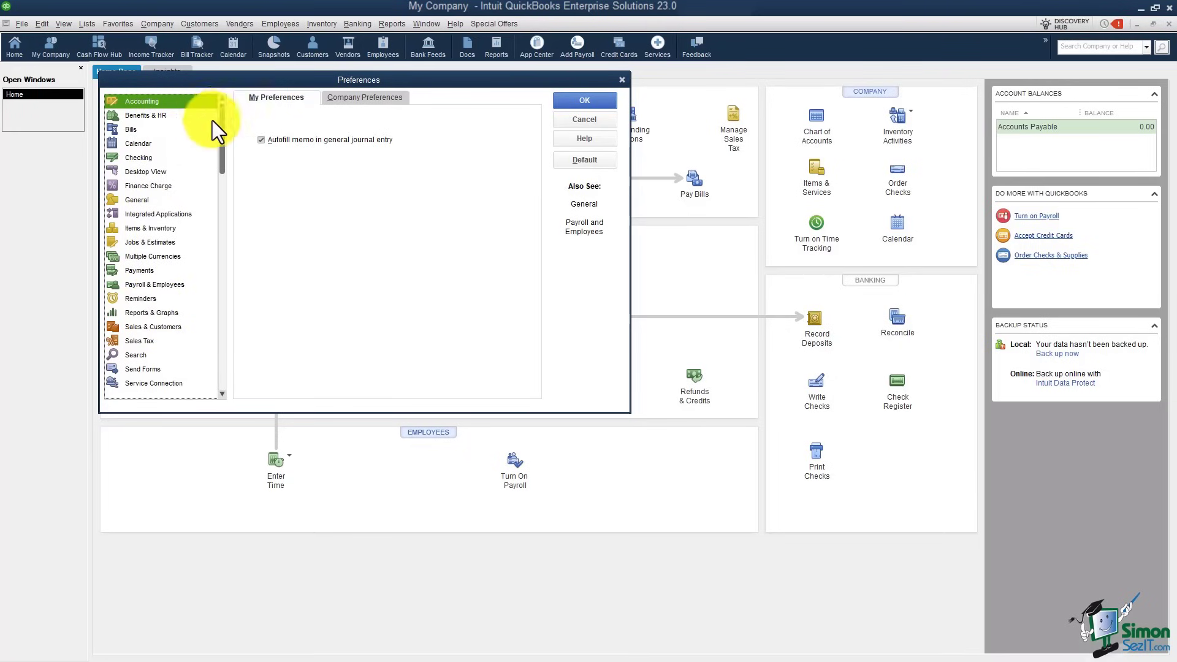
Step: Review Accounting's Company Preferences, leaving account numbers off, and cancel without saving
{"action": "left_click", "coordinate": [359, 99]}
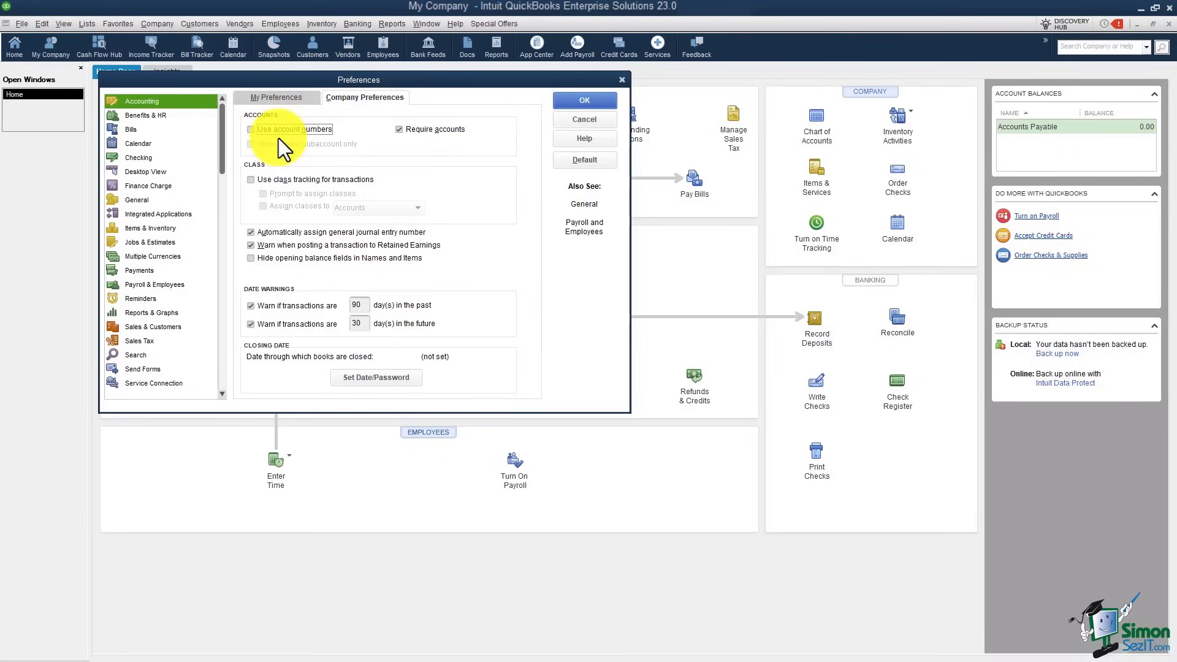
{"action": "left_click", "coordinate": [561, 123]}
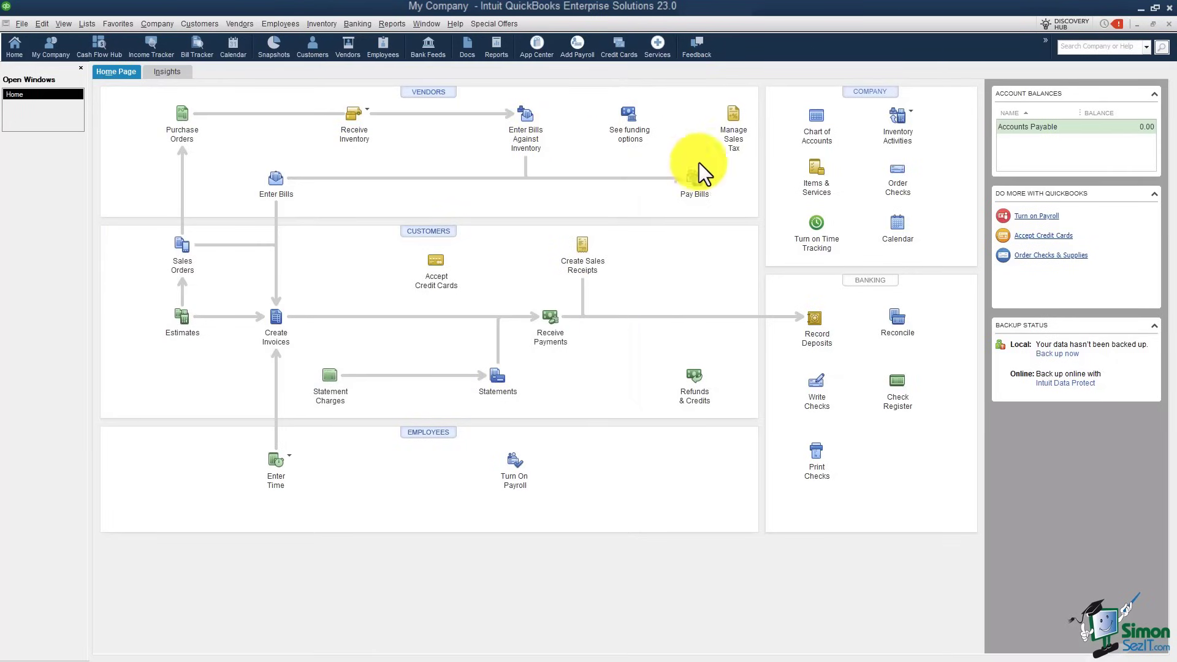
Step: Open the Chart of Accounts list from the Company section of the Home Page
{"action": "left_click", "coordinate": [818, 141]}
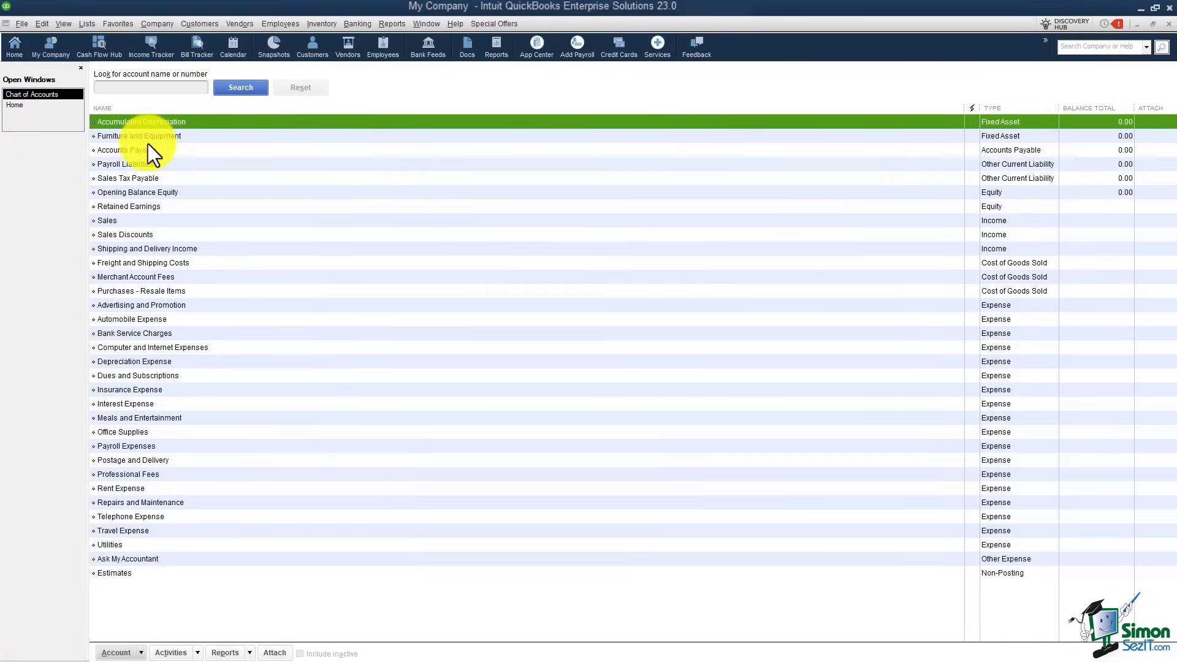
Step: Enable Use account numbers in the company Accounting preferences and save the change
{"action": "left_click", "coordinate": [41, 24]}
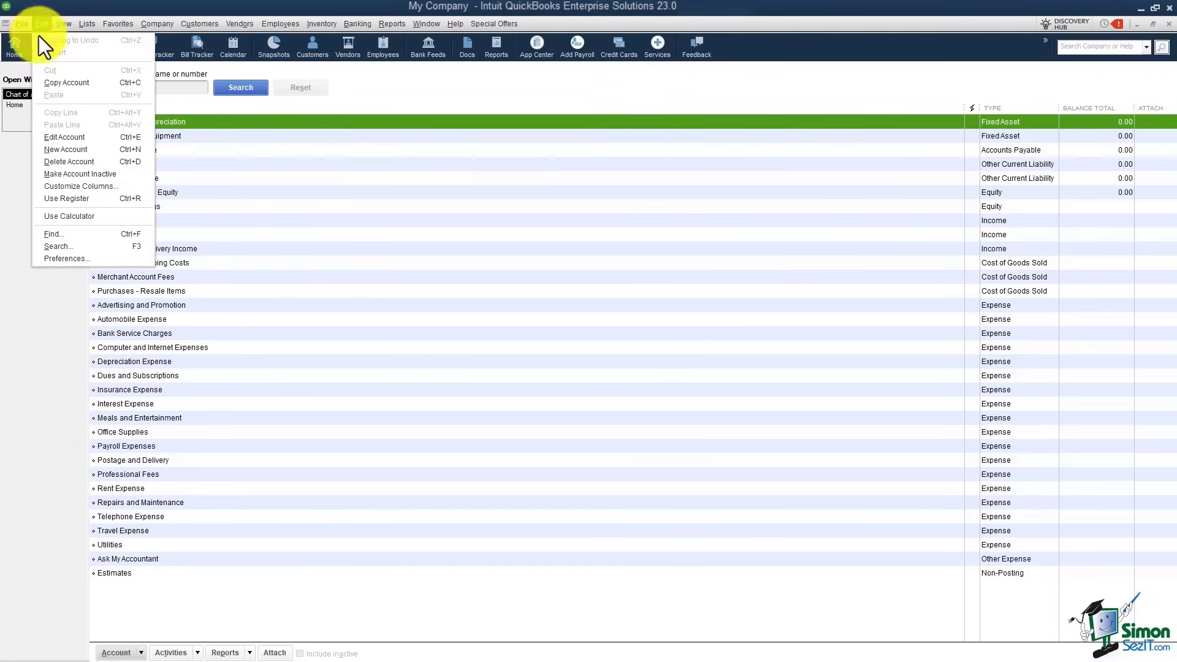
{"action": "left_click", "coordinate": [83, 260]}
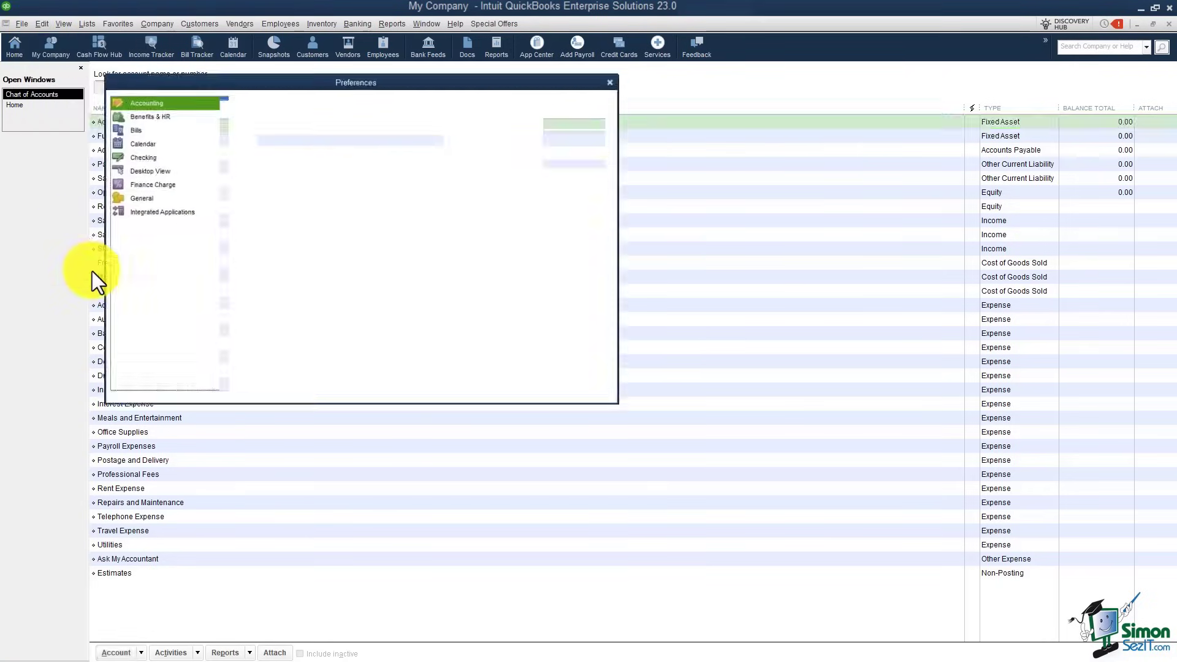
{"action": "left_click", "coordinate": [336, 97]}
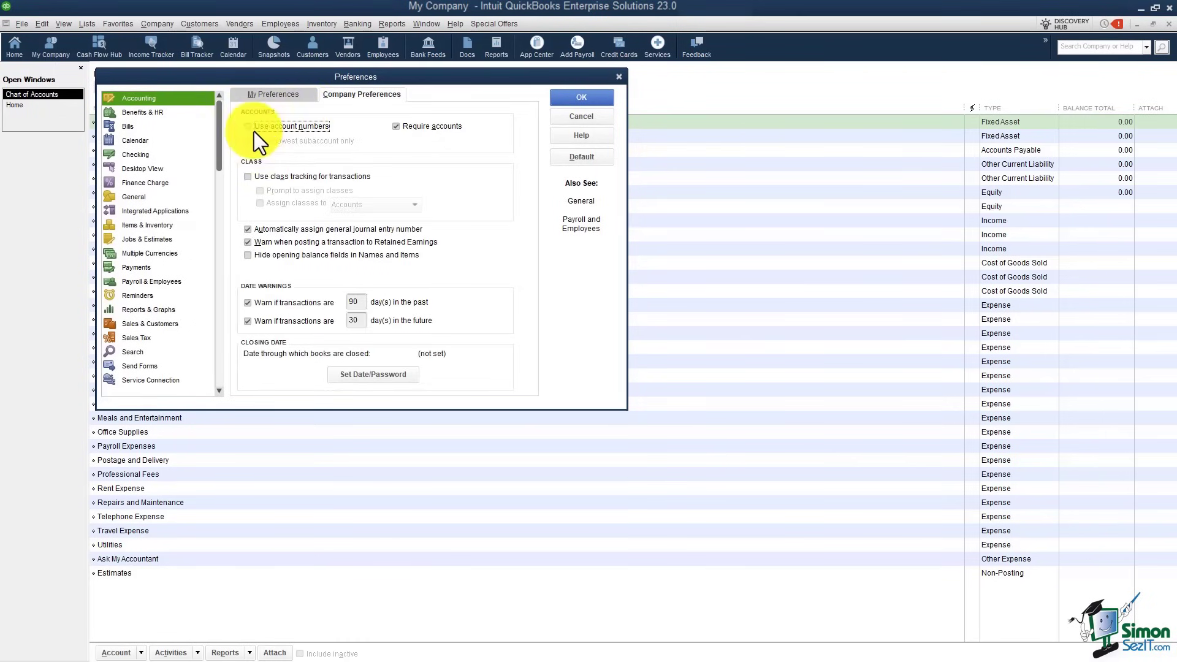
{"action": "left_click", "coordinate": [250, 129]}
{"action": "left_click", "coordinate": [568, 97]}
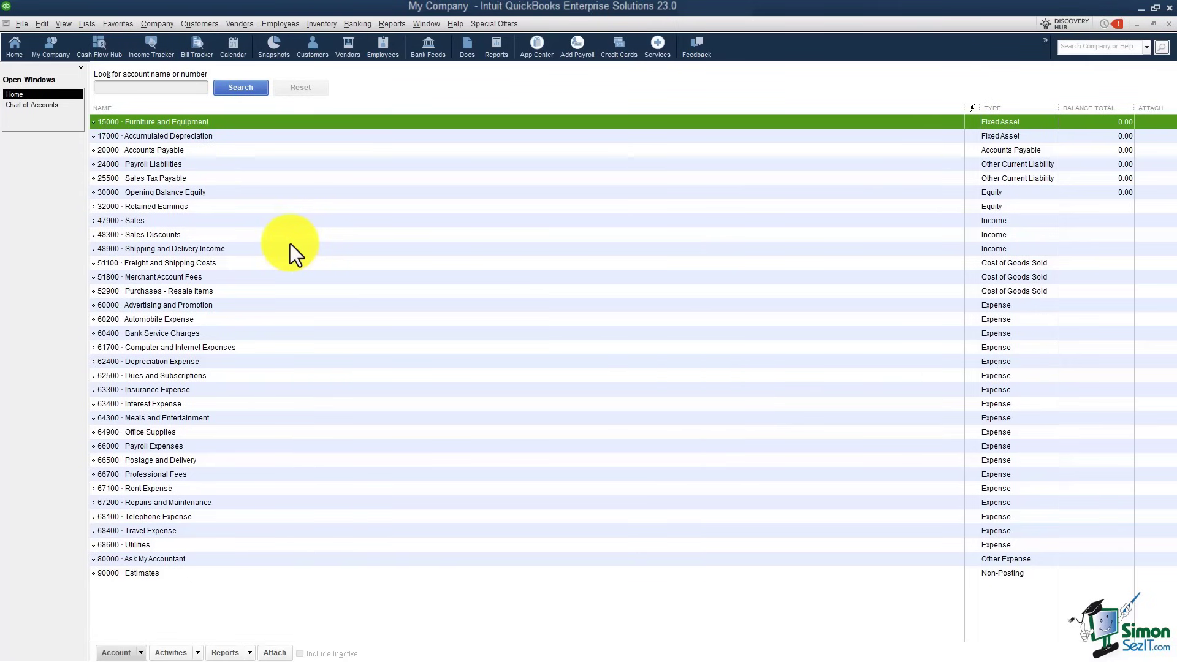
Step: Reopen the company Accounting preferences to confirm account numbers and required accounts remain on
{"action": "left_click", "coordinate": [41, 24]}
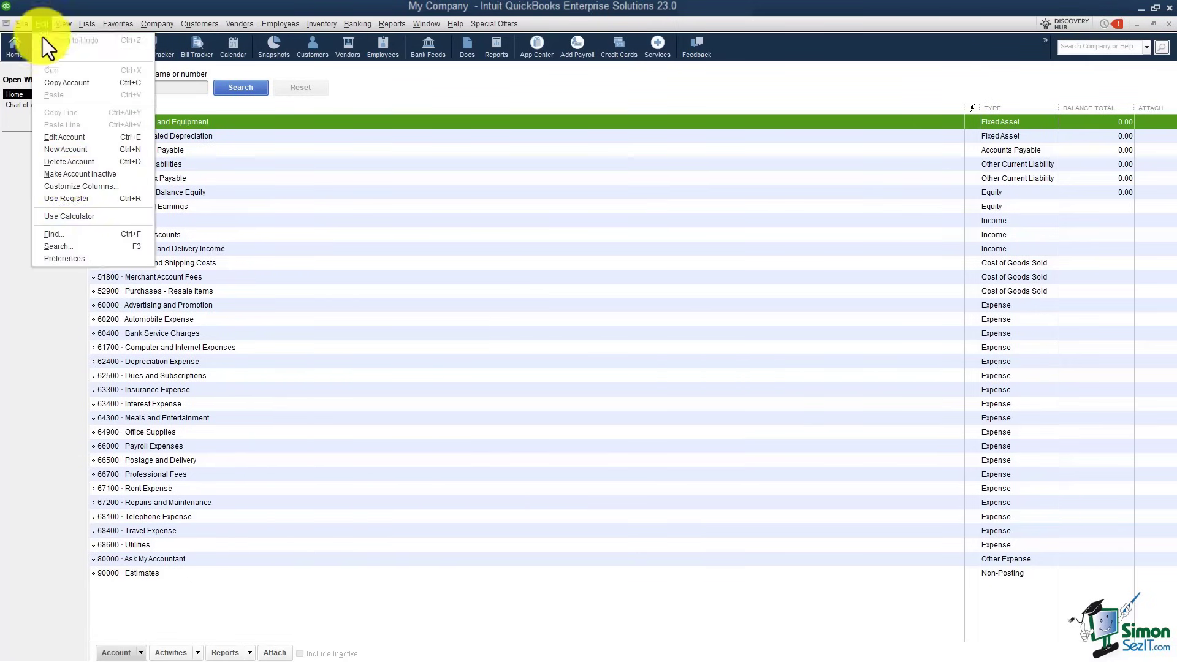
{"action": "left_click", "coordinate": [89, 260]}
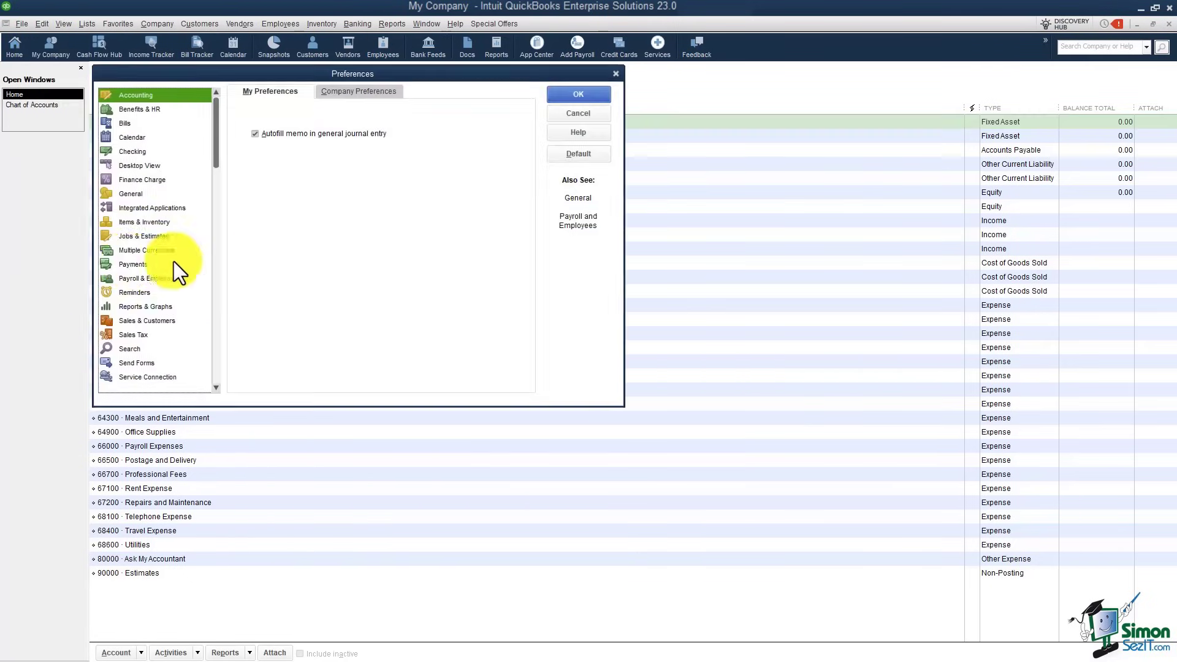
{"action": "left_click", "coordinate": [370, 90]}
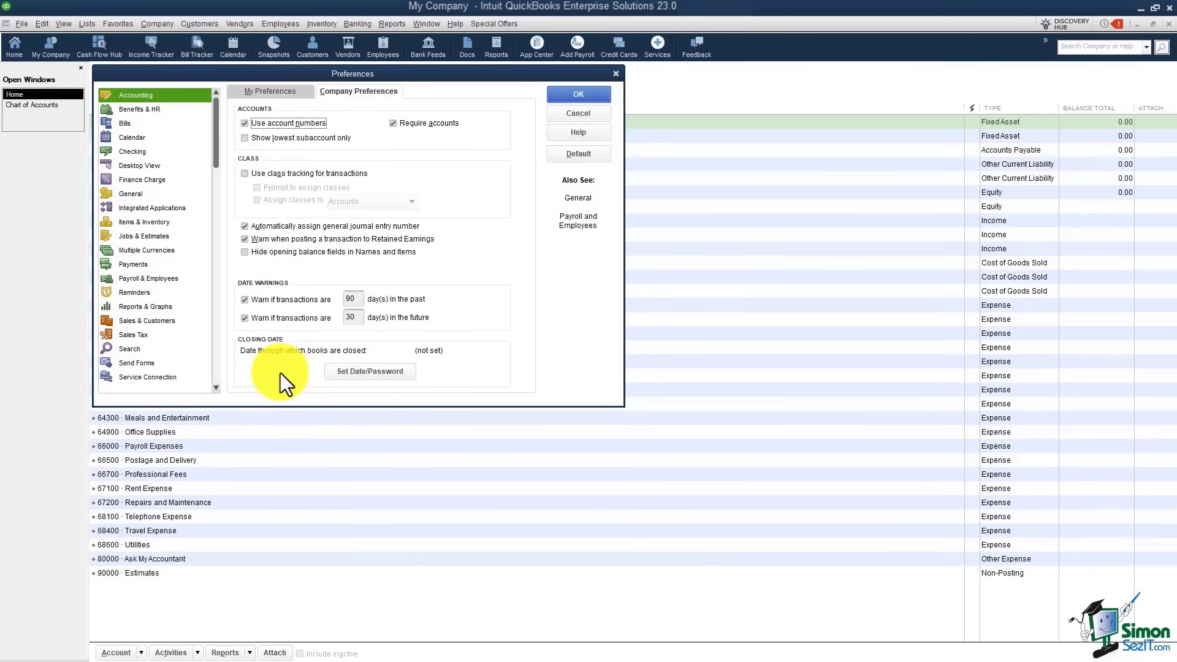
{"action": "left_click", "coordinate": [362, 376]}
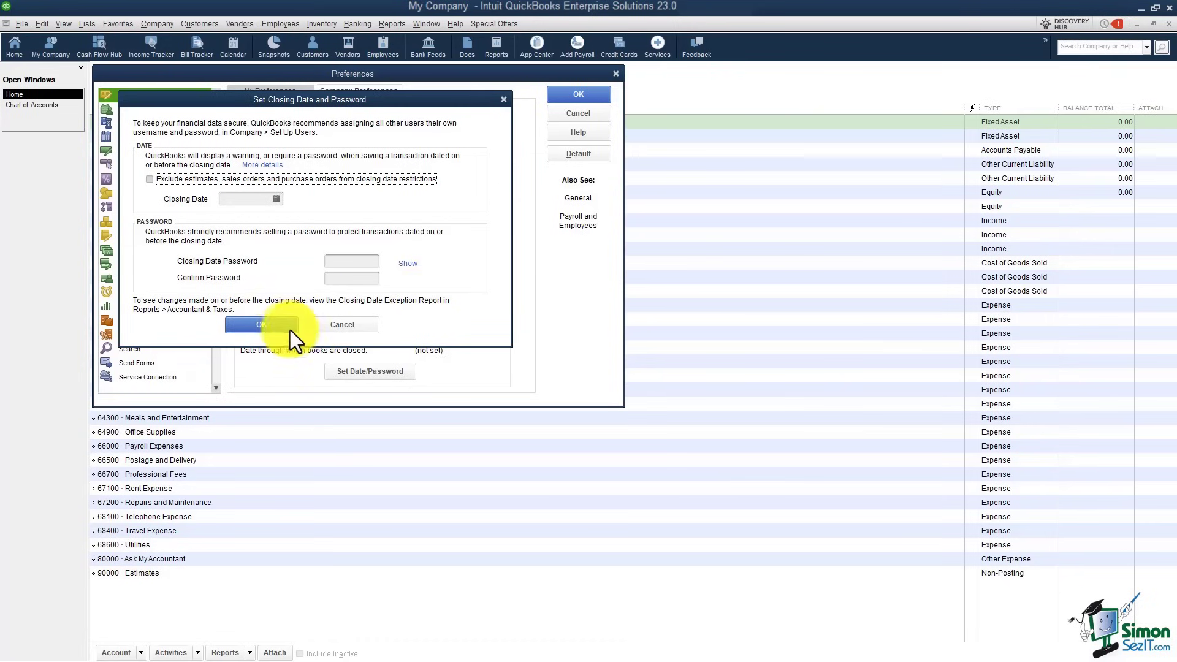
{"action": "left_click", "coordinate": [318, 329]}
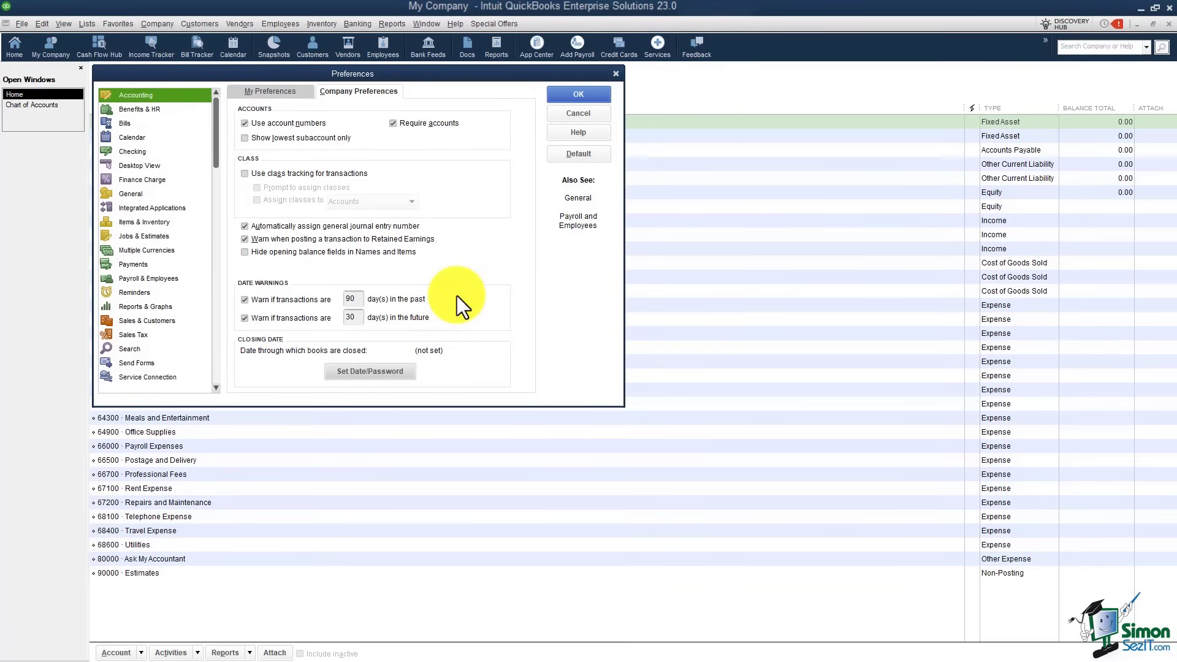
Step: Check Print account names on voucher and Start with payee field on check in Checking preferences
{"action": "left_click", "coordinate": [145, 153]}
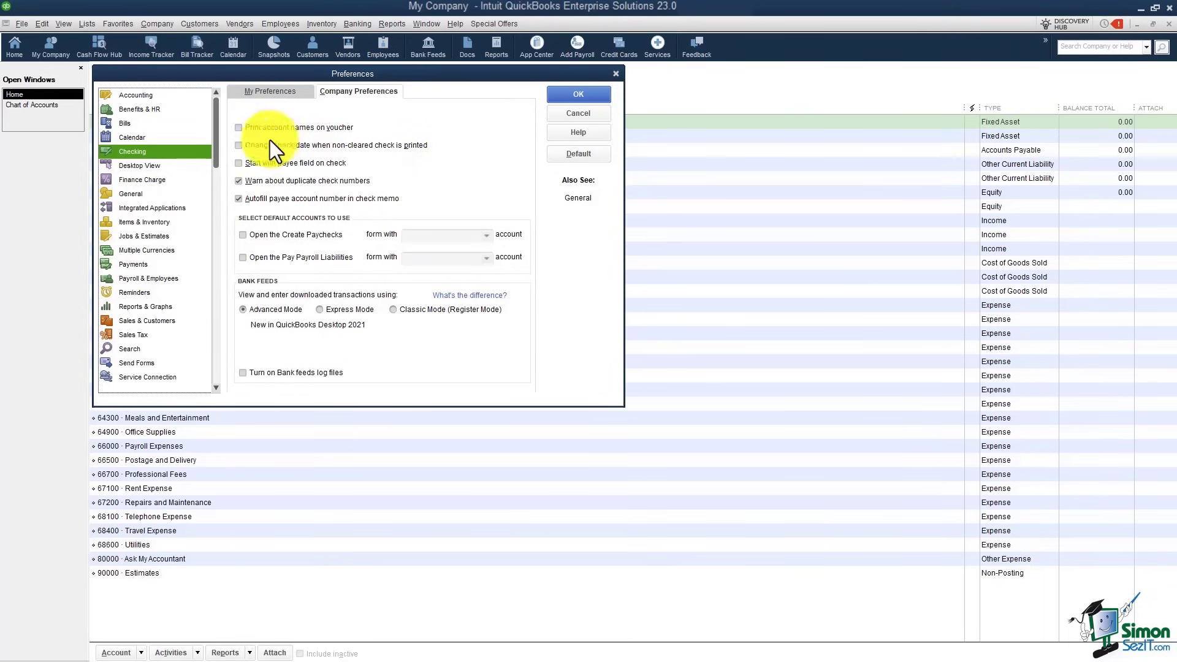
{"action": "left_click", "coordinate": [240, 129]}
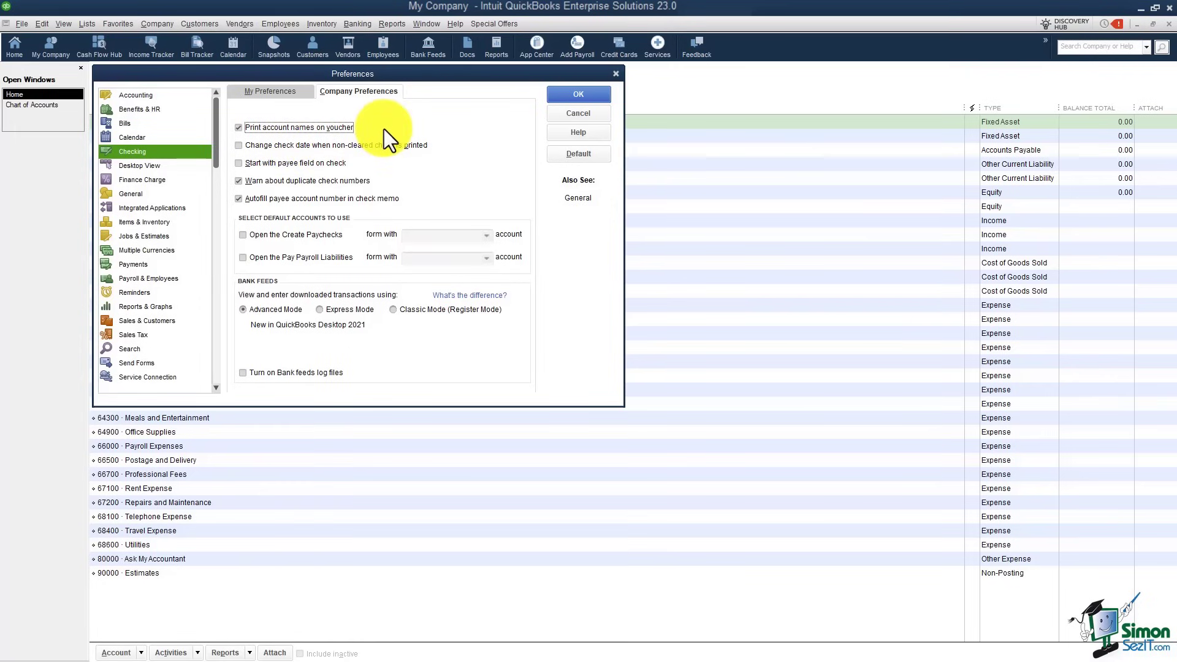
{"action": "left_click", "coordinate": [238, 163]}
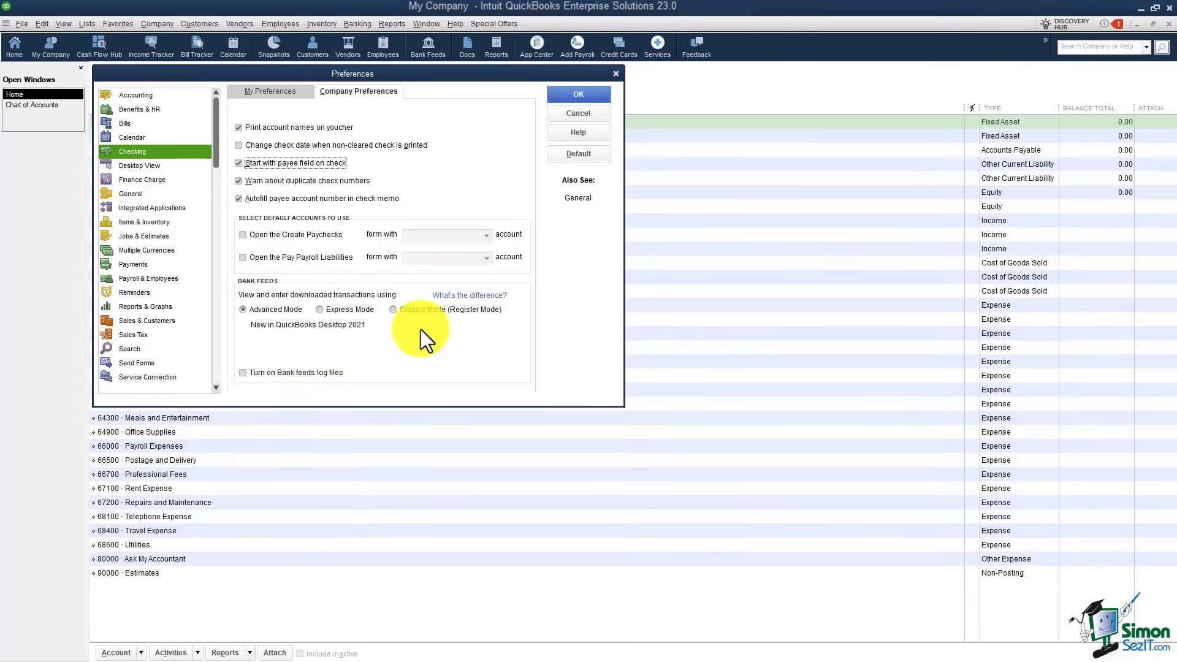
{"action": "left_click", "coordinate": [146, 195]}
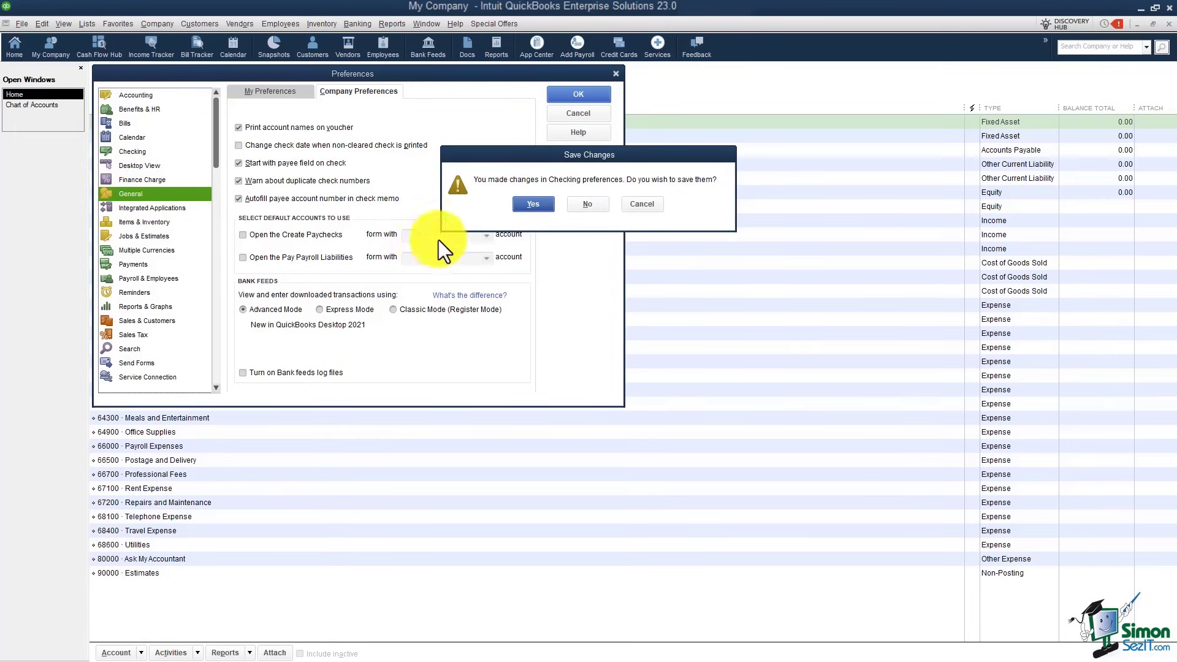
Step: Save the Checking changes and show the My Preferences tab for General
{"action": "left_click", "coordinate": [533, 204]}
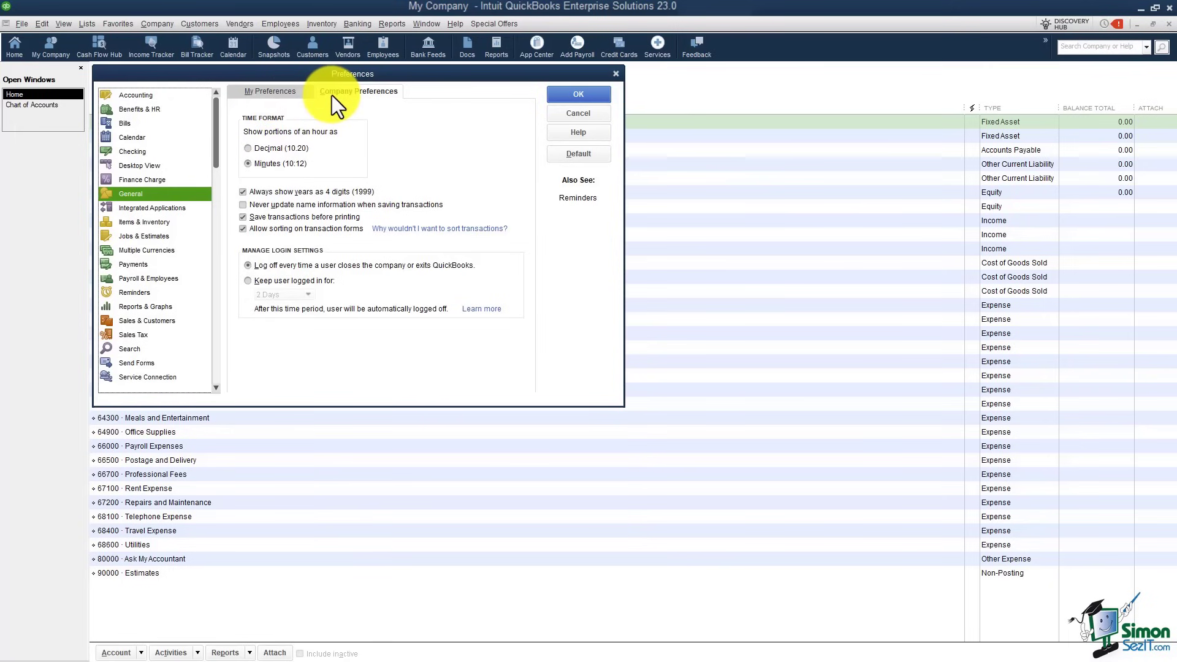
{"action": "left_click", "coordinate": [281, 90]}
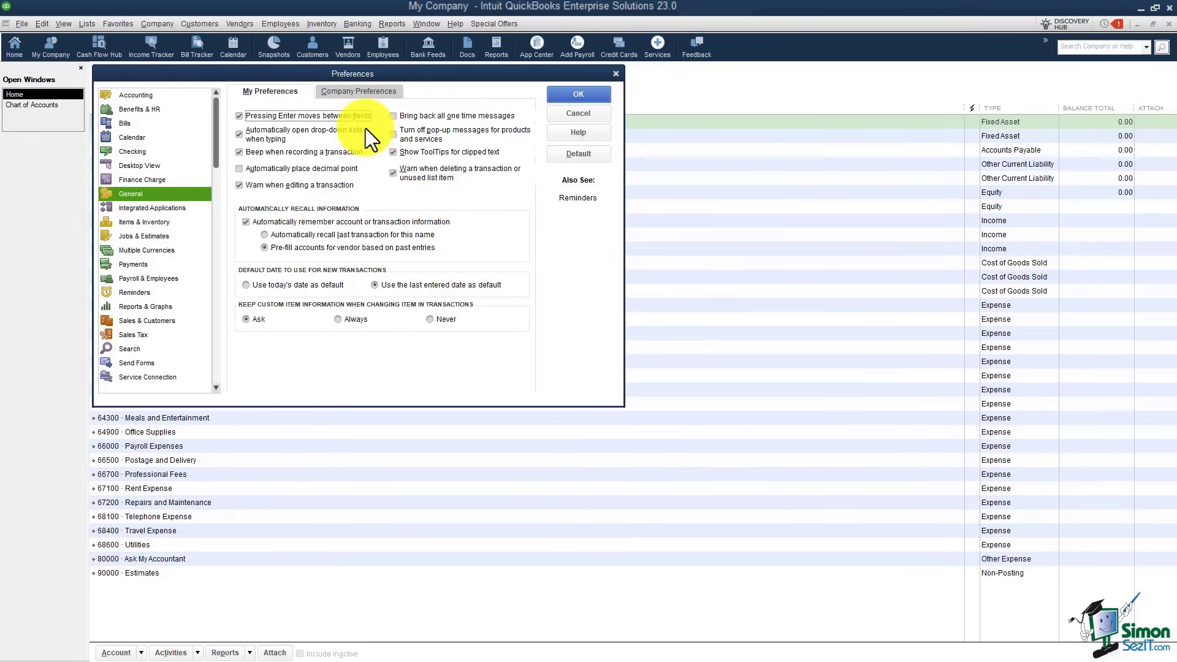
Step: Set General preferences to automatically recall the last transaction and use today's date as default
{"action": "left_click", "coordinate": [397, 138]}
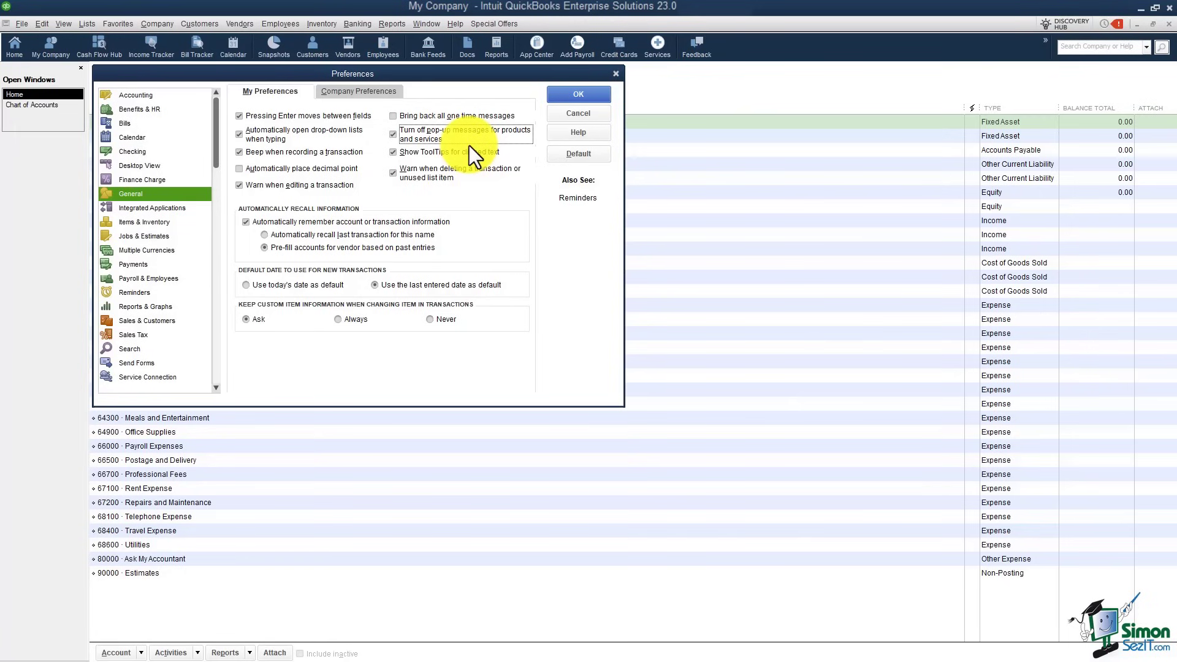
{"action": "left_click", "coordinate": [266, 236]}
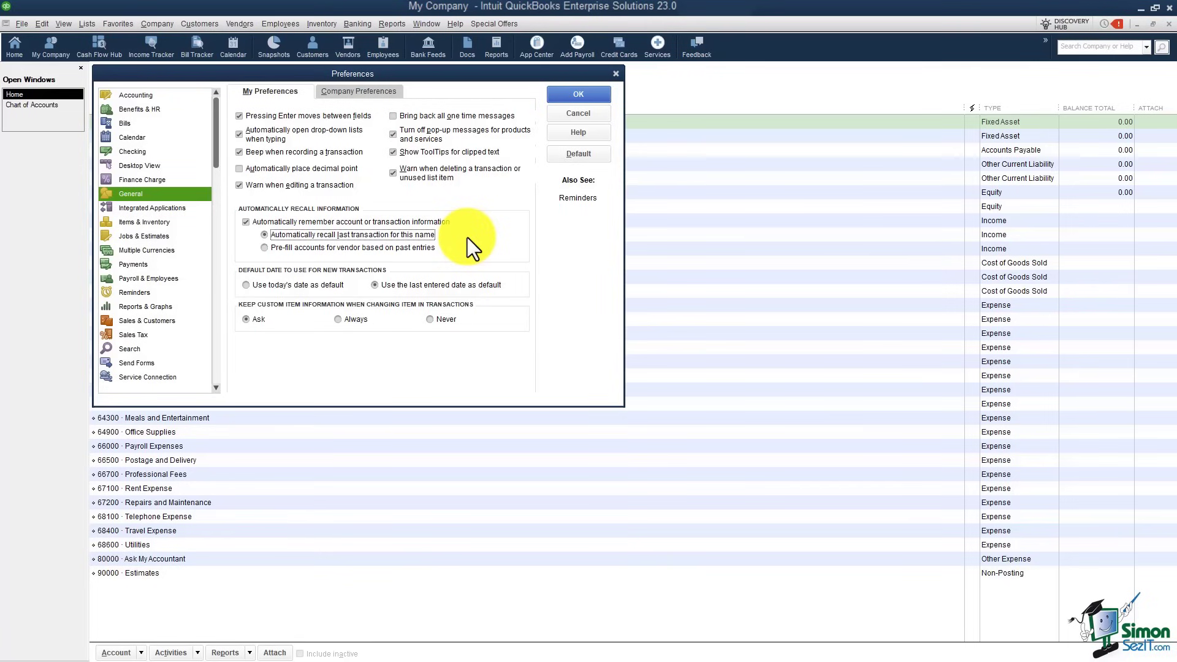
{"action": "left_click", "coordinate": [246, 285]}
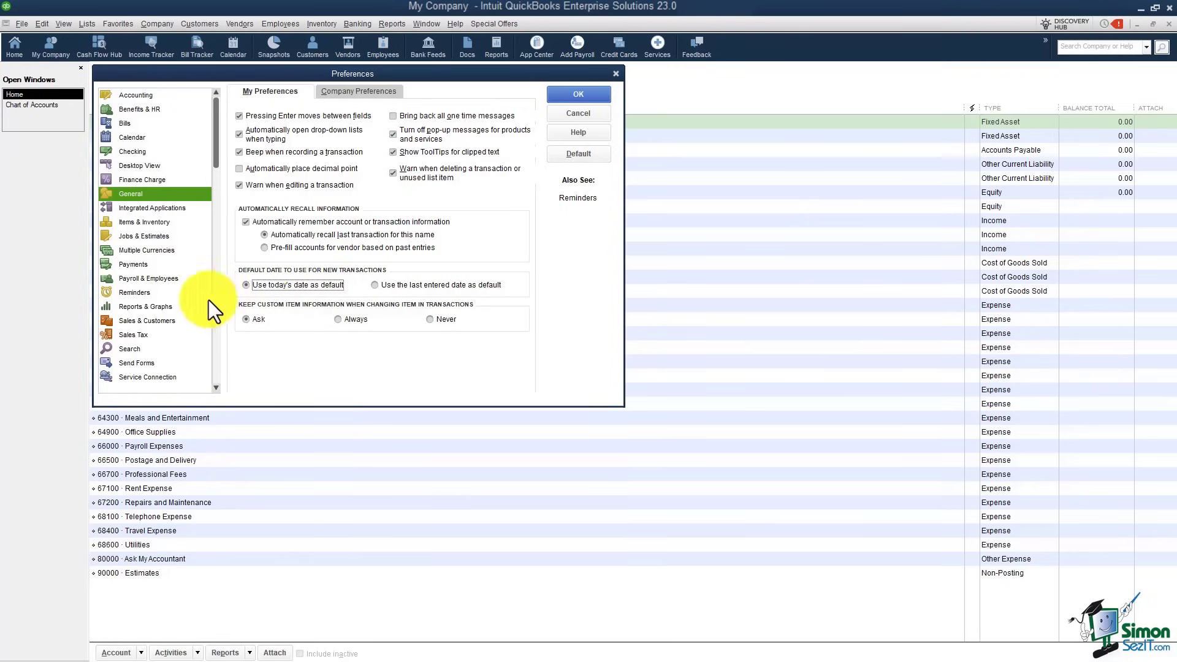
{"action": "left_click", "coordinate": [134, 223]}
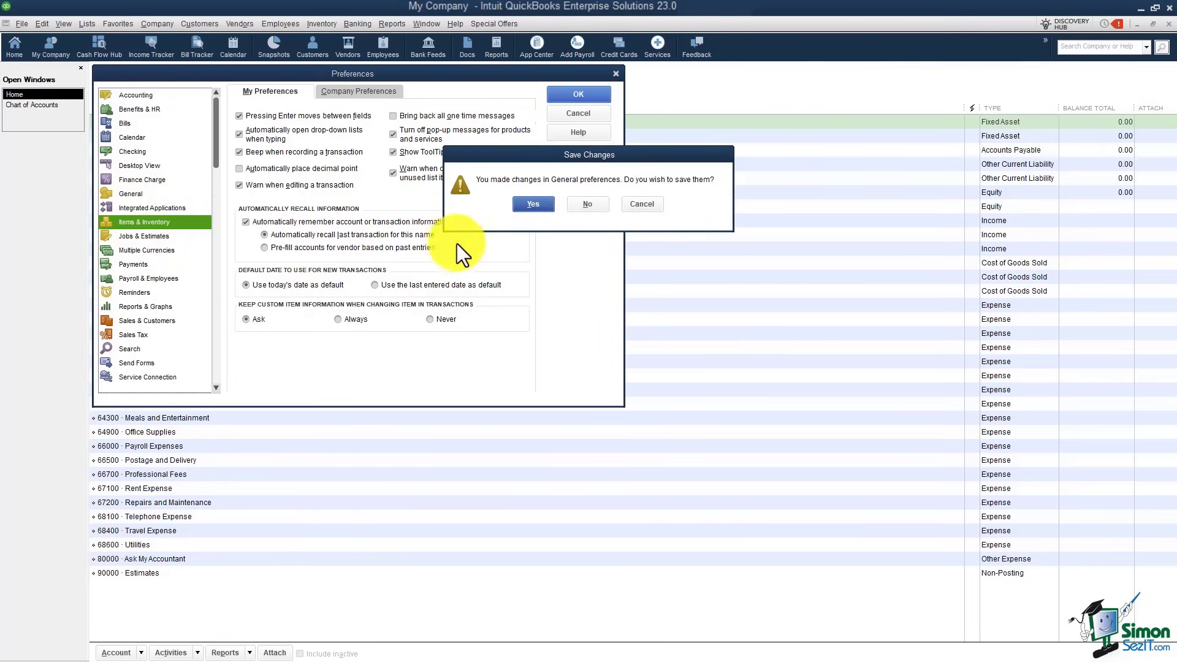
Step: Save the General changes and review the company Items & Inventory settings
{"action": "left_click", "coordinate": [528, 207]}
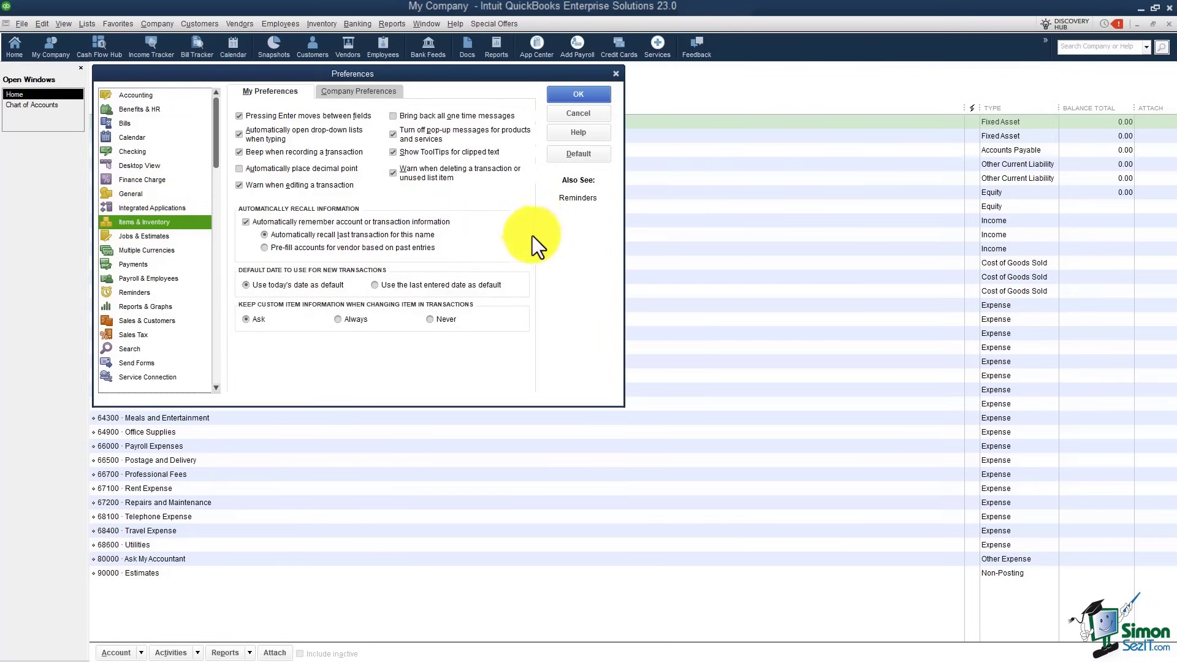
{"action": "left_click", "coordinate": [346, 95]}
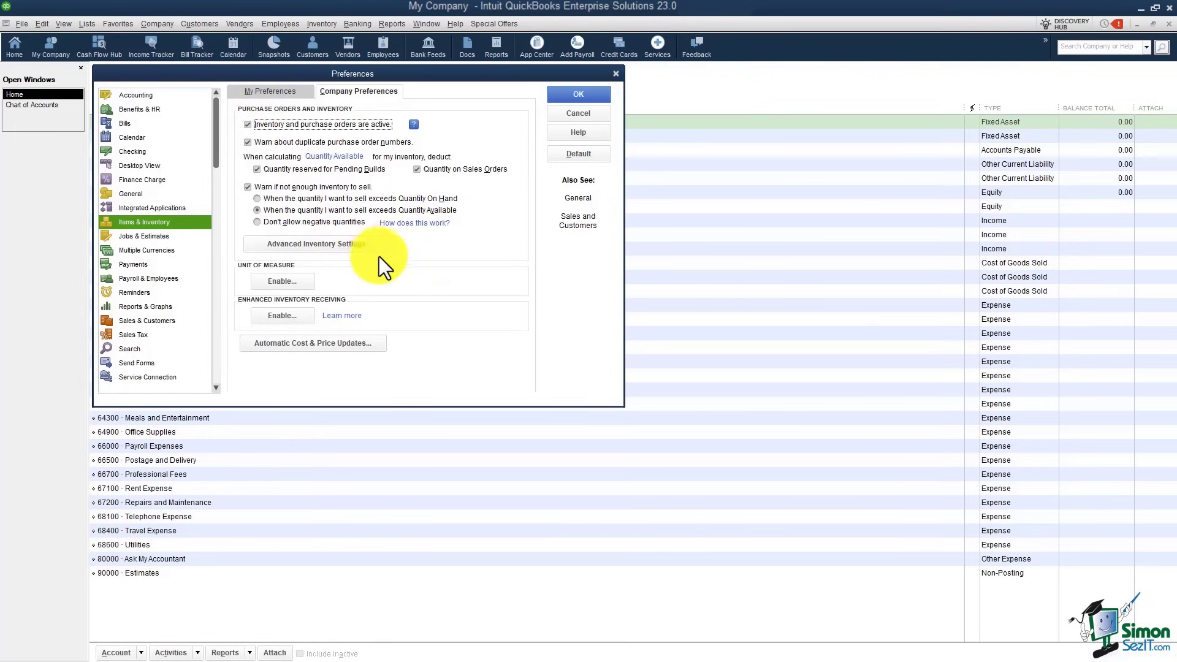
{"action": "left_click", "coordinate": [141, 238]}
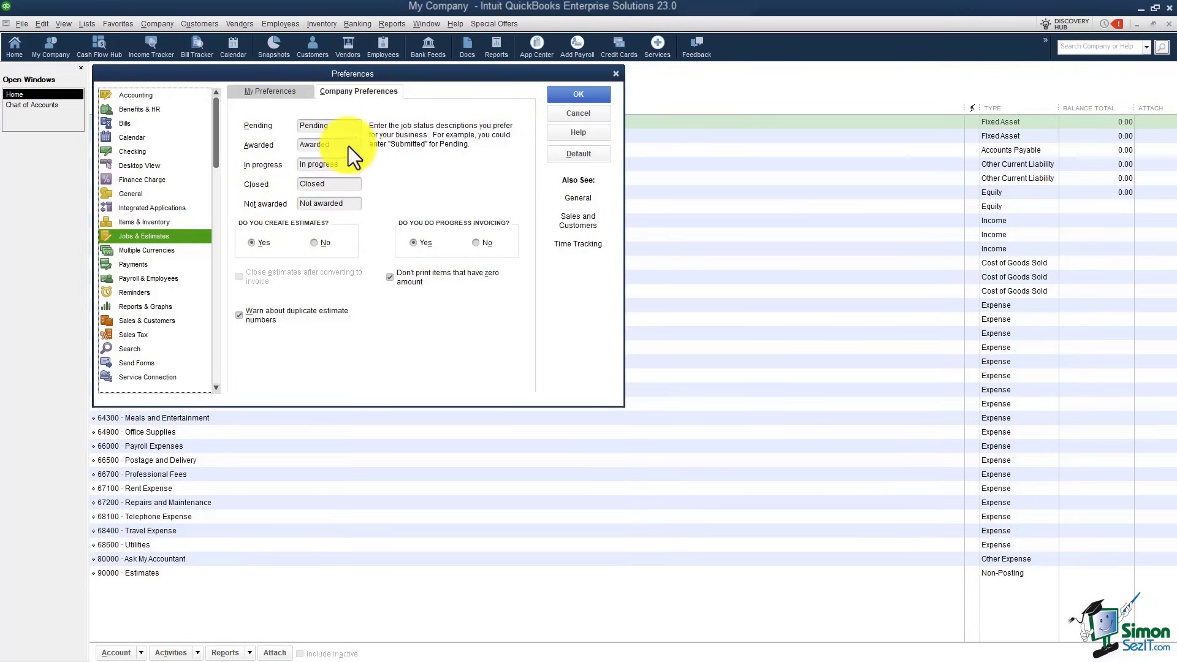
Step: Review the Jobs & Estimates status descriptions, selecting the Awarded text, then go to Payroll & Employees
{"action": "left_click_drag", "start_coordinate": [350, 146], "coordinate": [290, 143]}
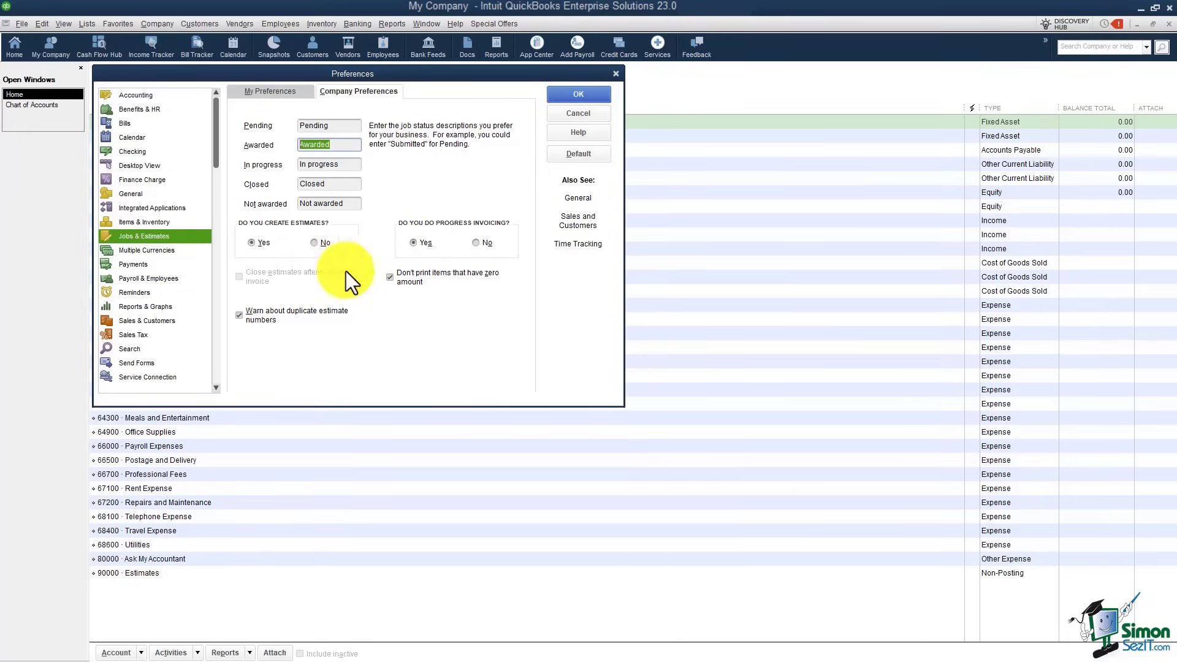
{"action": "left_click", "coordinate": [148, 278]}
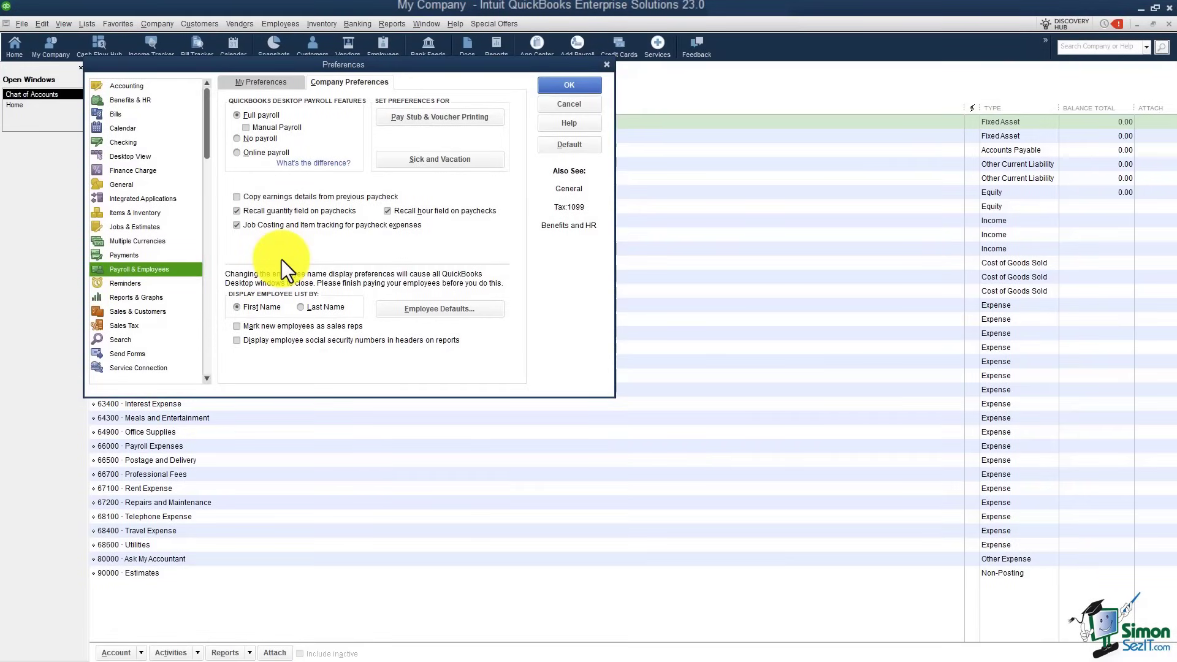
Step: Show the company Reminders preferences, with Checks to Print on Show List and others on Show Summary
{"action": "left_click", "coordinate": [130, 284]}
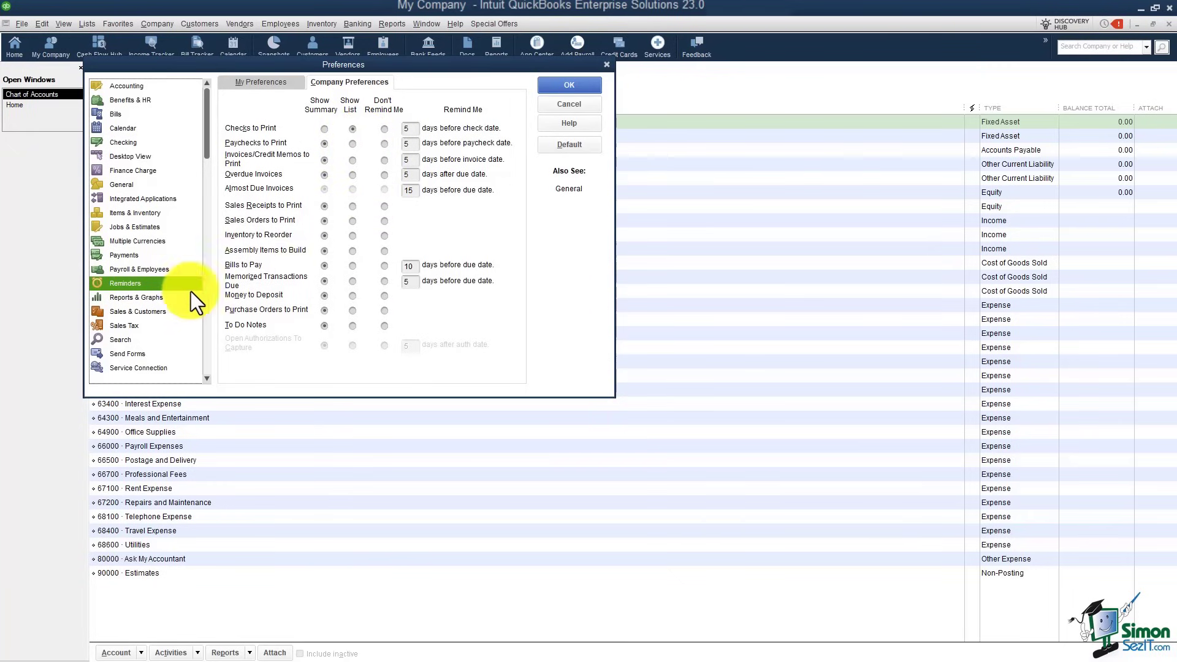
Step: Show company Reports & Graphs preferences: Accrual summary basis and aging from due date
{"action": "left_click", "coordinate": [141, 298]}
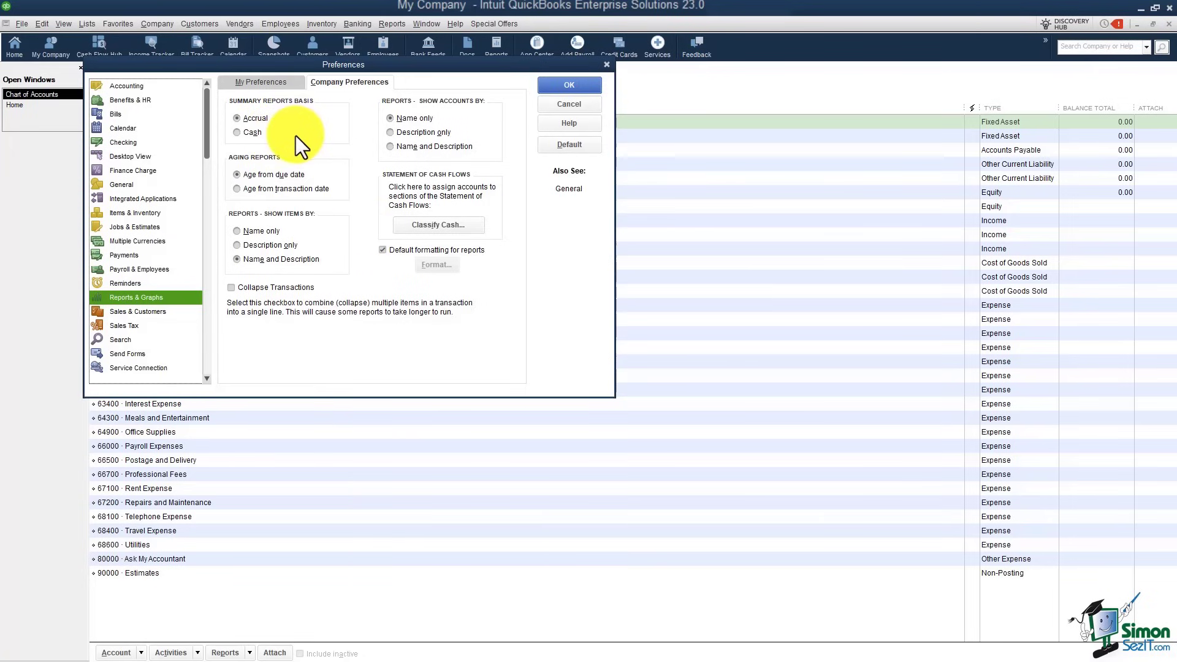
Step: Show the Sales & Customers company preferences, where sales orders and price levels are enabled
{"action": "left_click", "coordinate": [135, 311]}
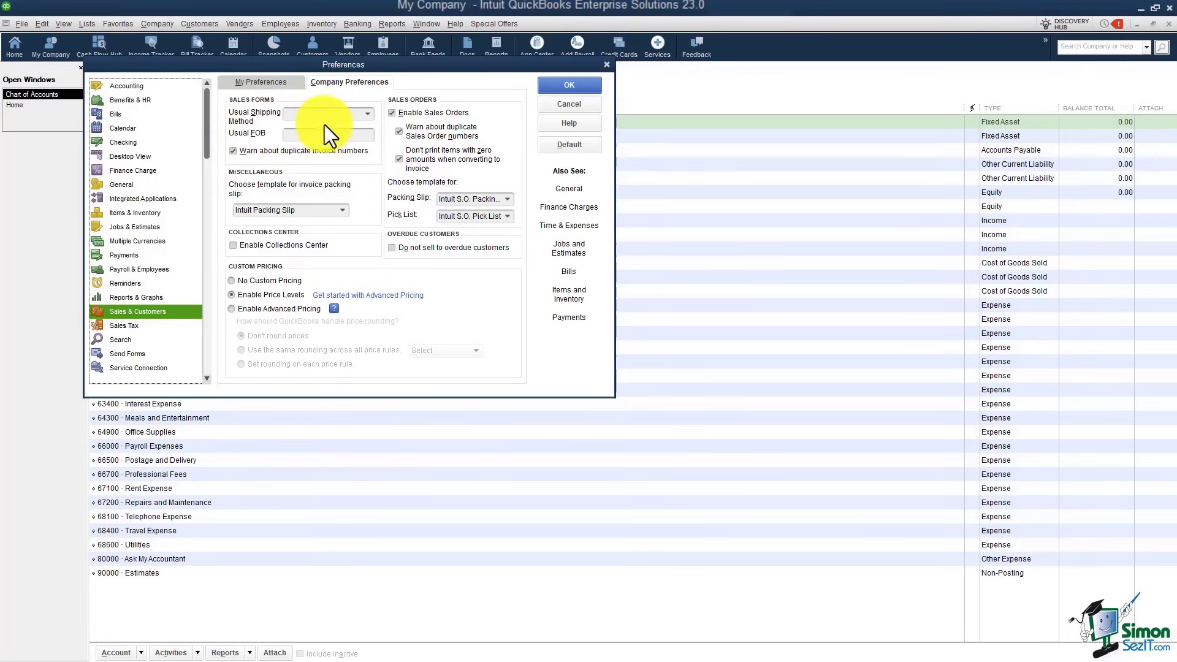
Step: Leave Usual Shipping Method blank and view the Sales Tax preferences: monthly, accrual basis
{"action": "left_click", "coordinate": [368, 114]}
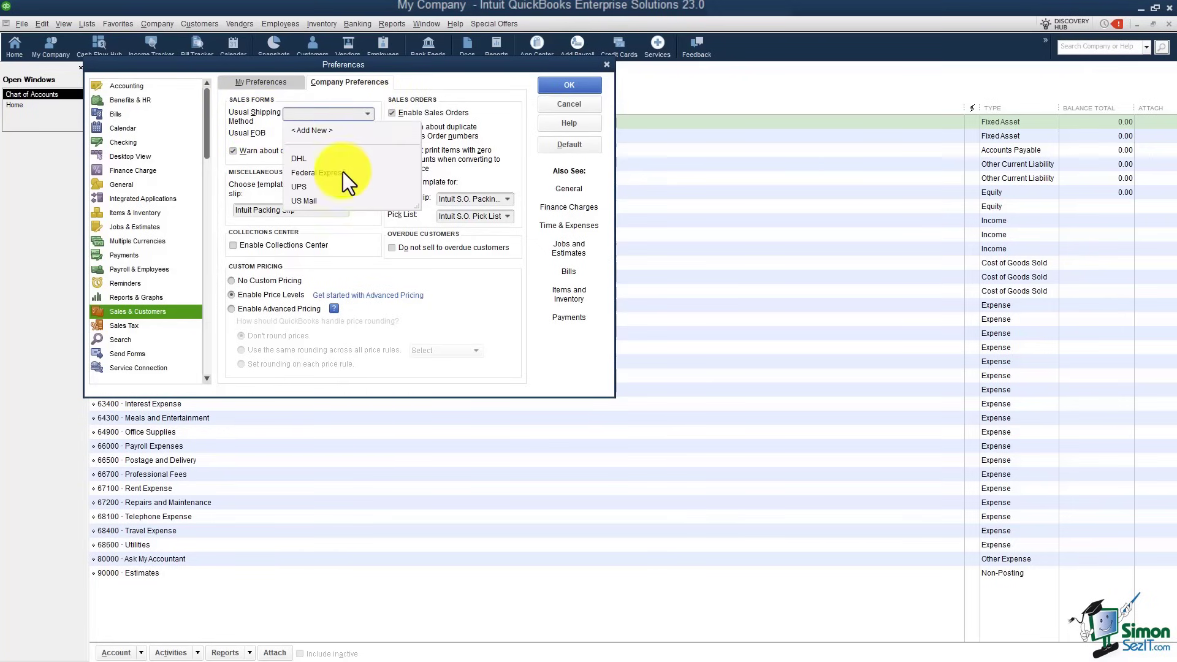
{"action": "left_click", "coordinate": [381, 101]}
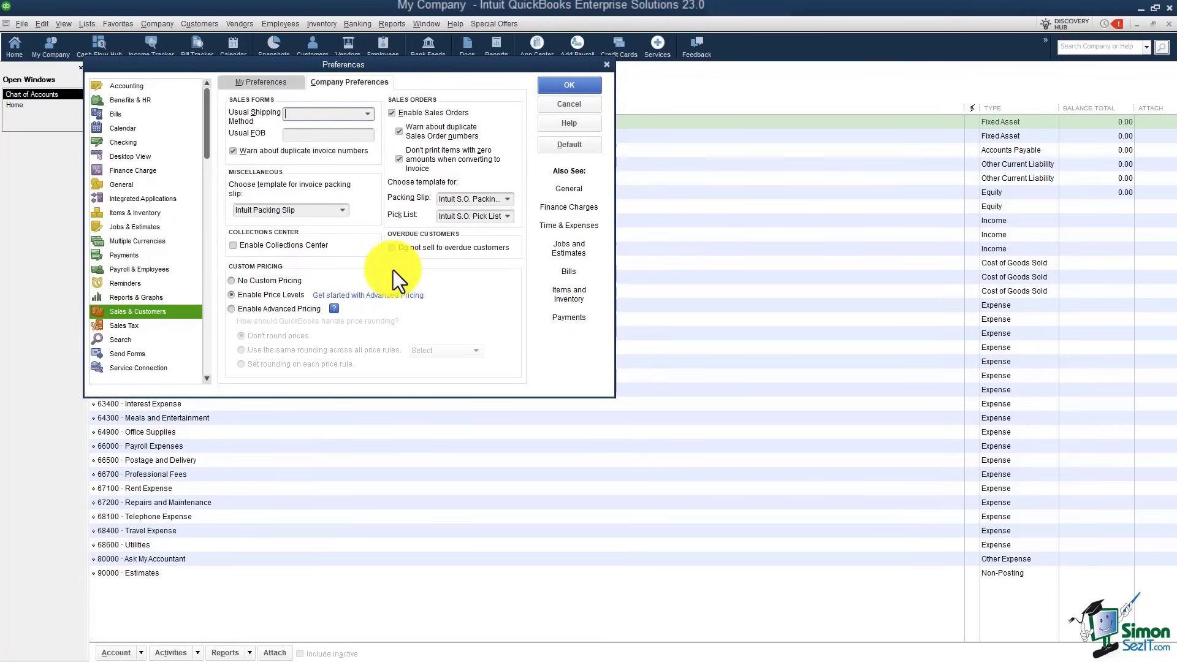
{"action": "left_click", "coordinate": [130, 326]}
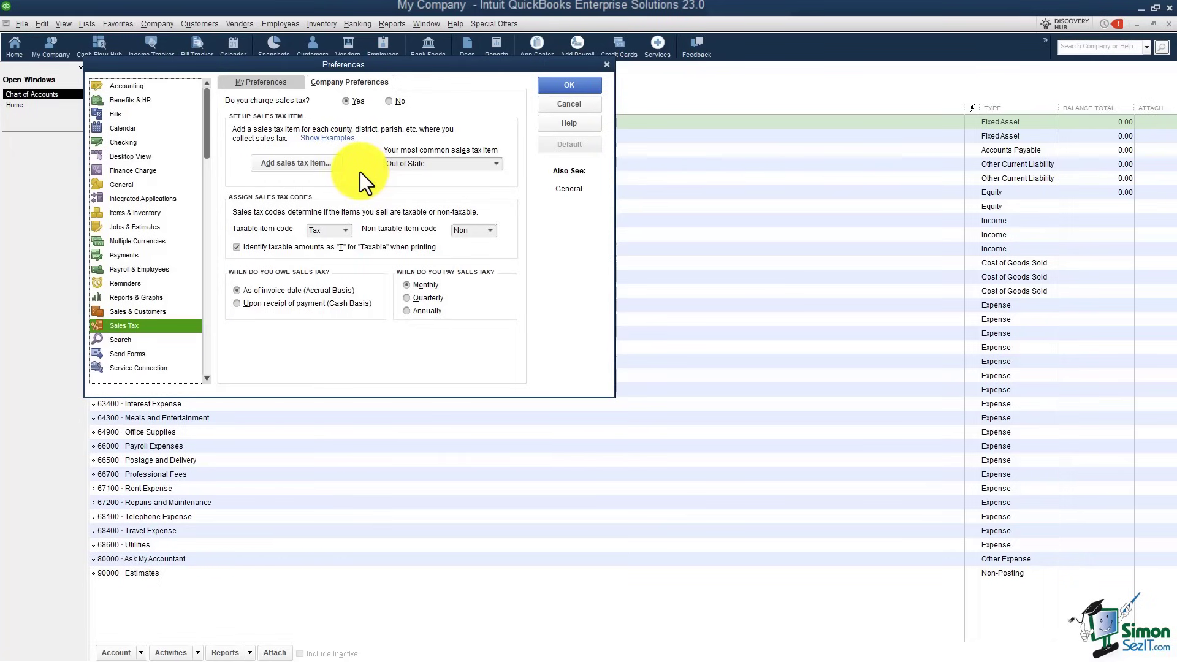
Step: Show Send Forms preferences: E-mail as default delivery, Basic Invoice as default template
{"action": "left_click", "coordinate": [204, 381]}
{"action": "left_click", "coordinate": [205, 382]}
{"action": "left_click", "coordinate": [205, 382]}
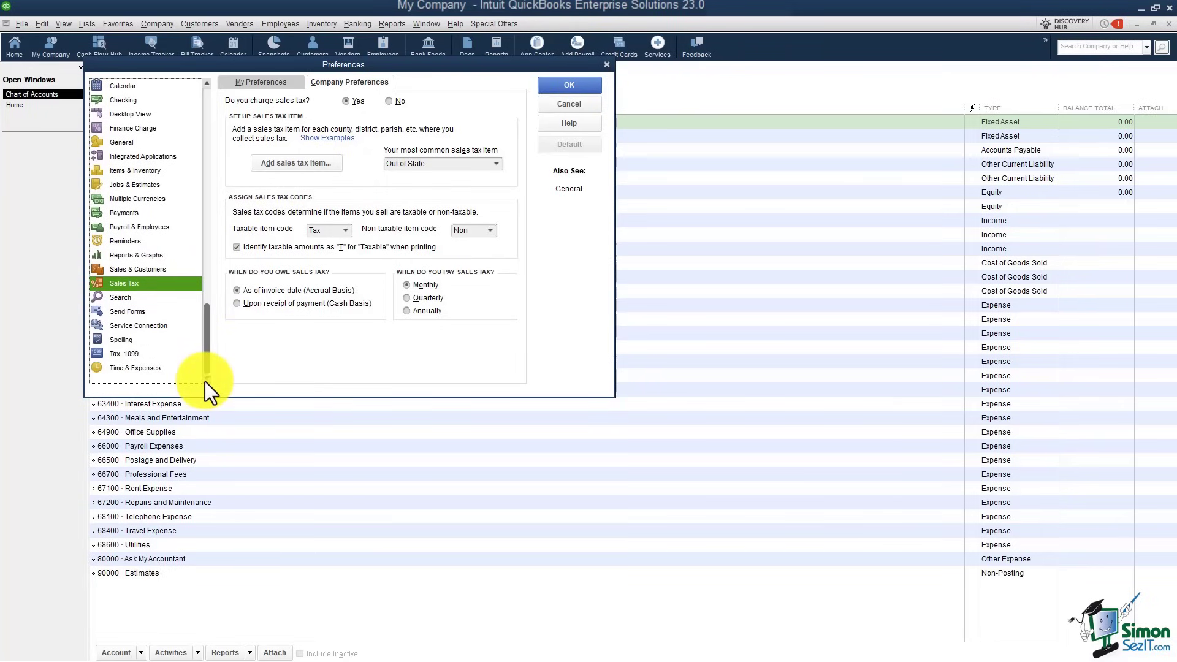
{"action": "left_click", "coordinate": [120, 312]}
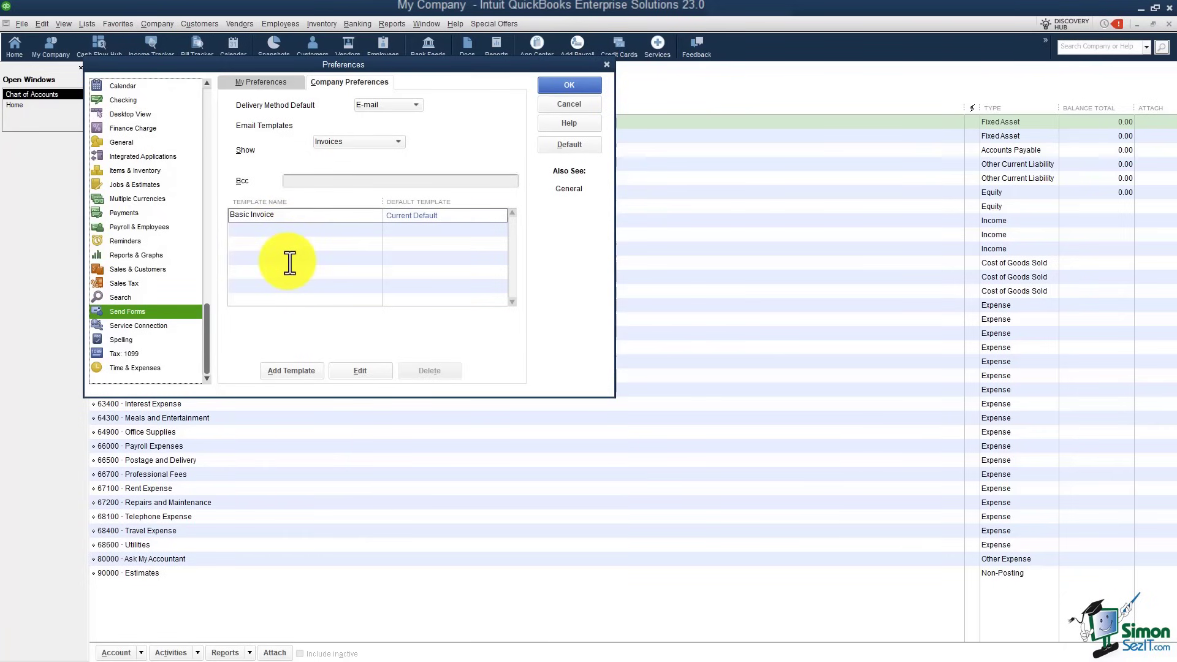
{"action": "left_click", "coordinate": [299, 215]}
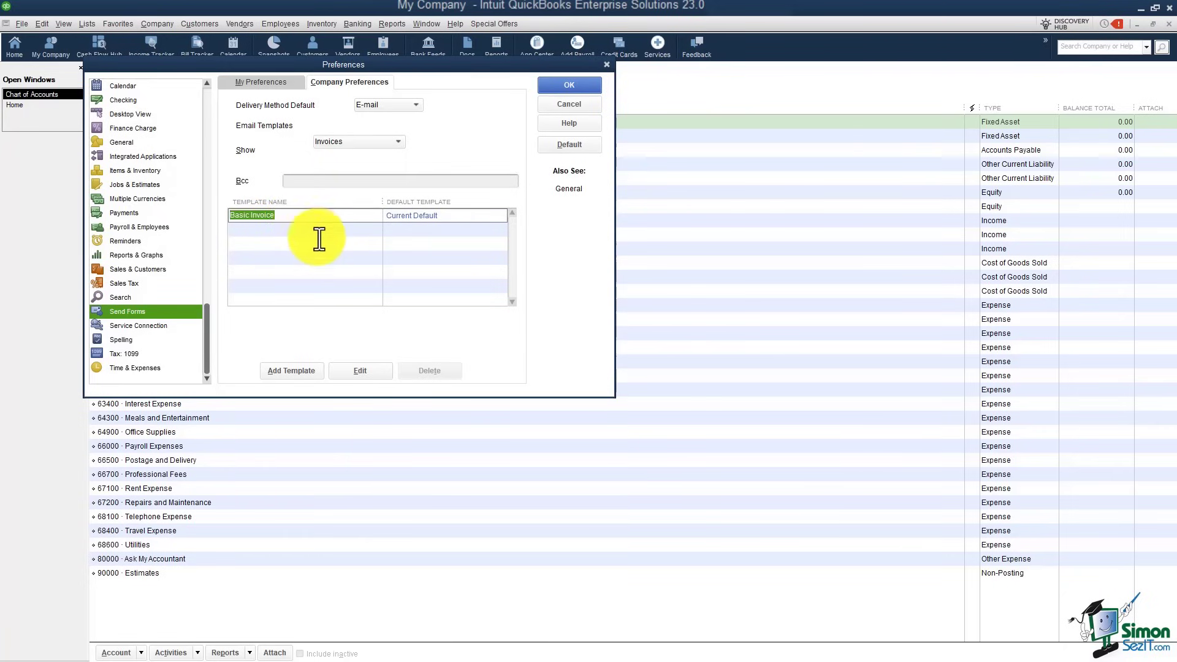
{"action": "left_click", "coordinate": [356, 372]}
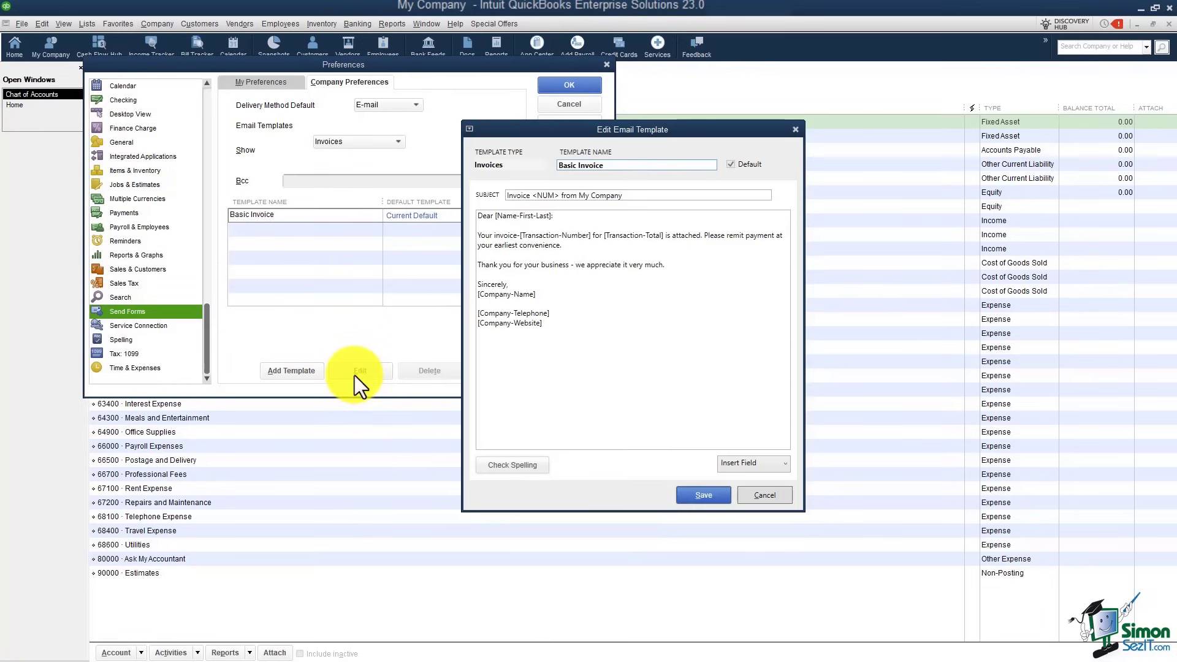
{"action": "left_click", "coordinate": [596, 356]}
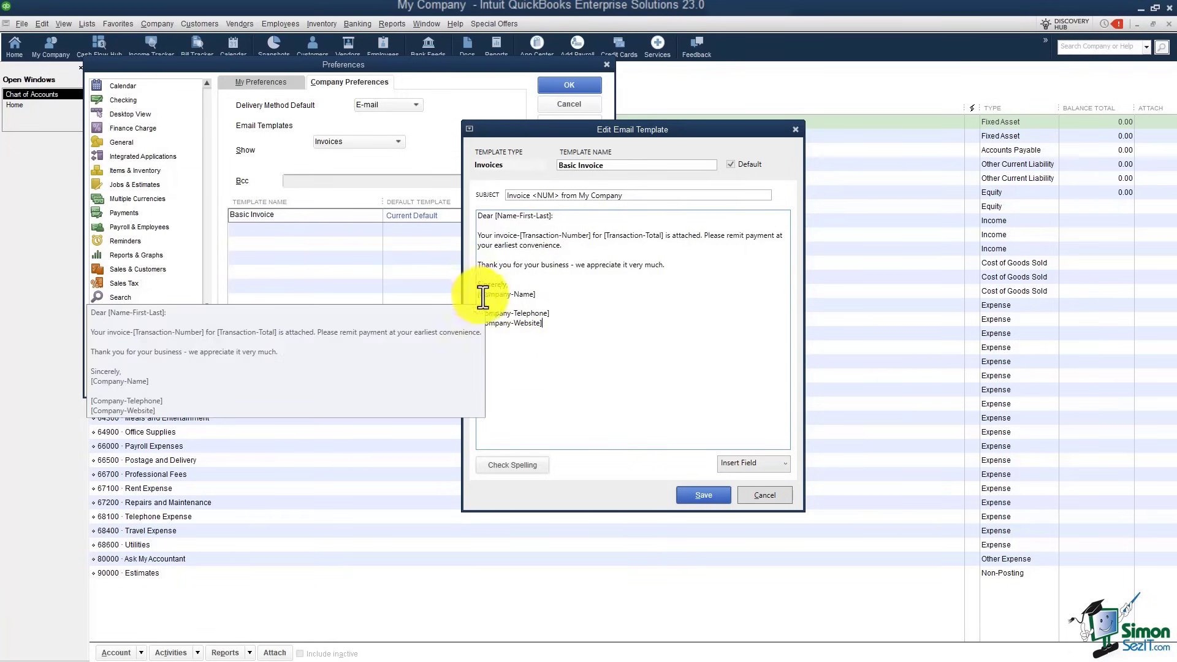
{"action": "left_click_drag", "start_coordinate": [545, 297], "coordinate": [483, 294]}
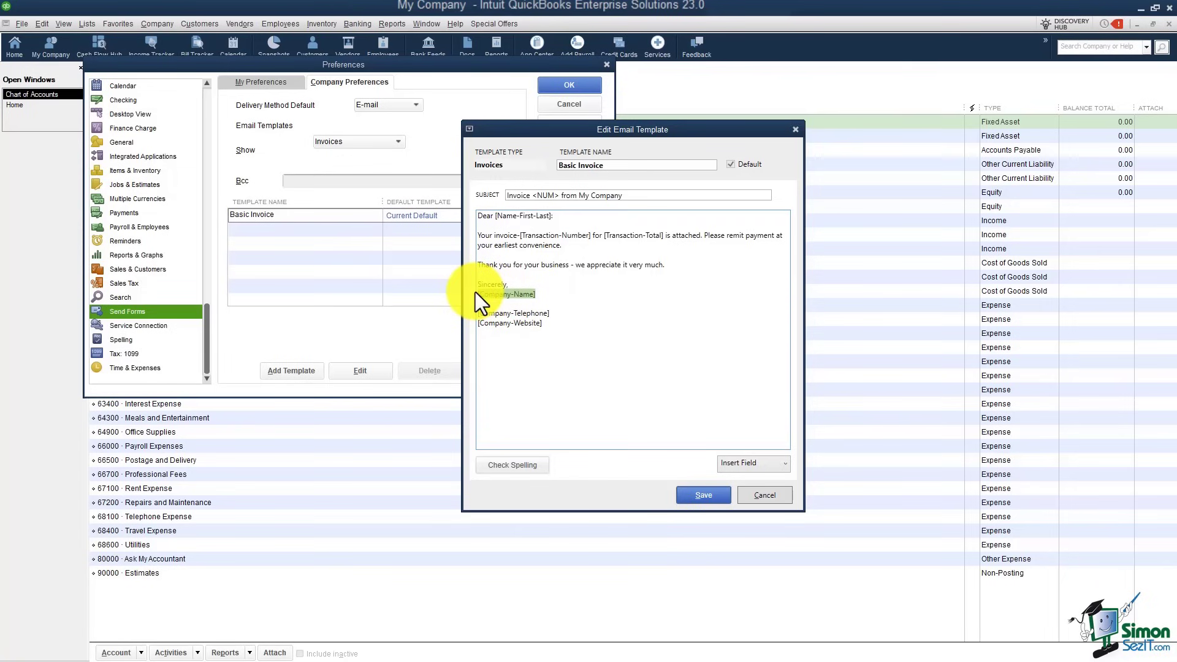
{"action": "left_click", "coordinate": [784, 466]}
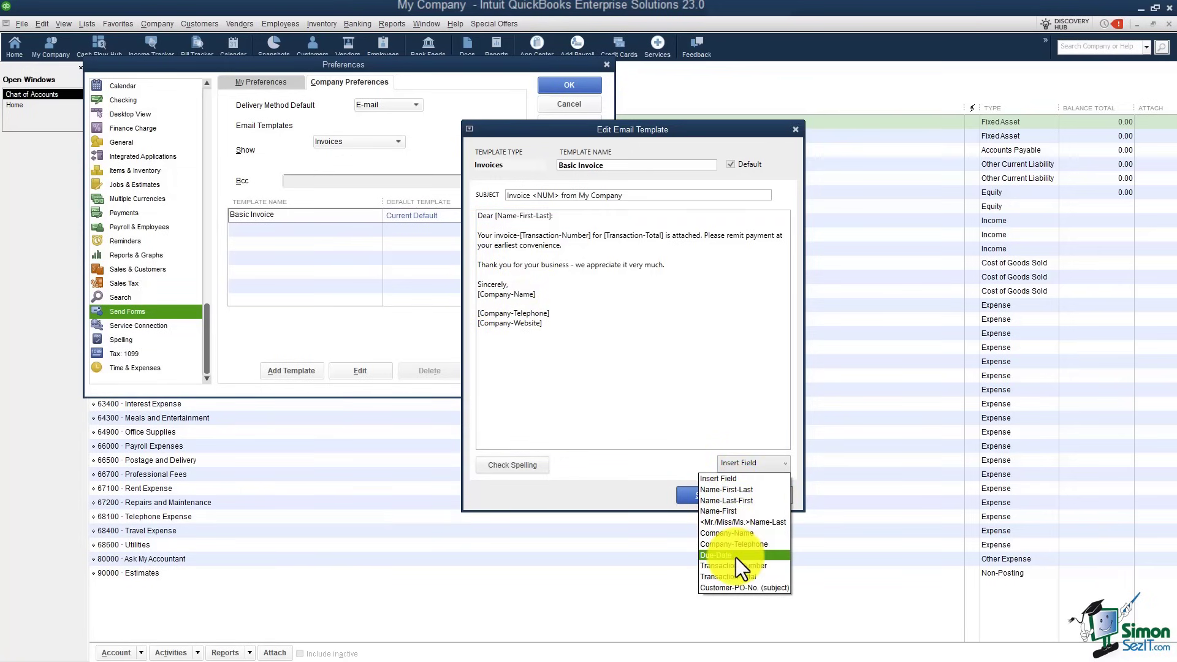
{"action": "left_click", "coordinate": [566, 331]}
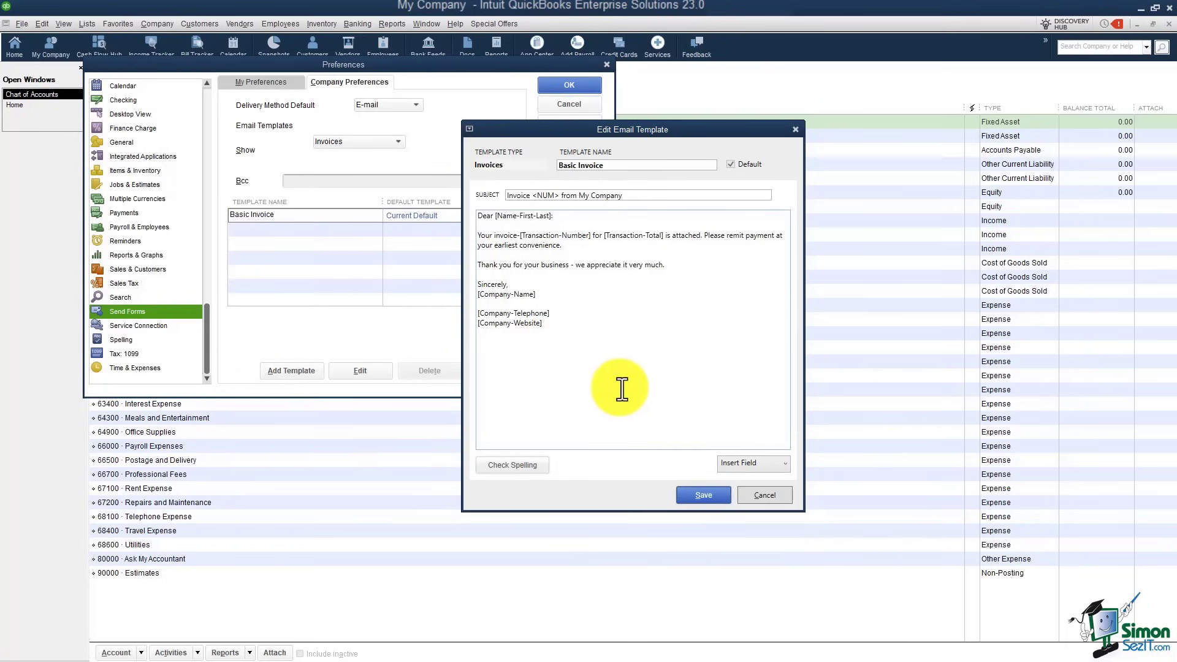
{"action": "left_click", "coordinate": [763, 494]}
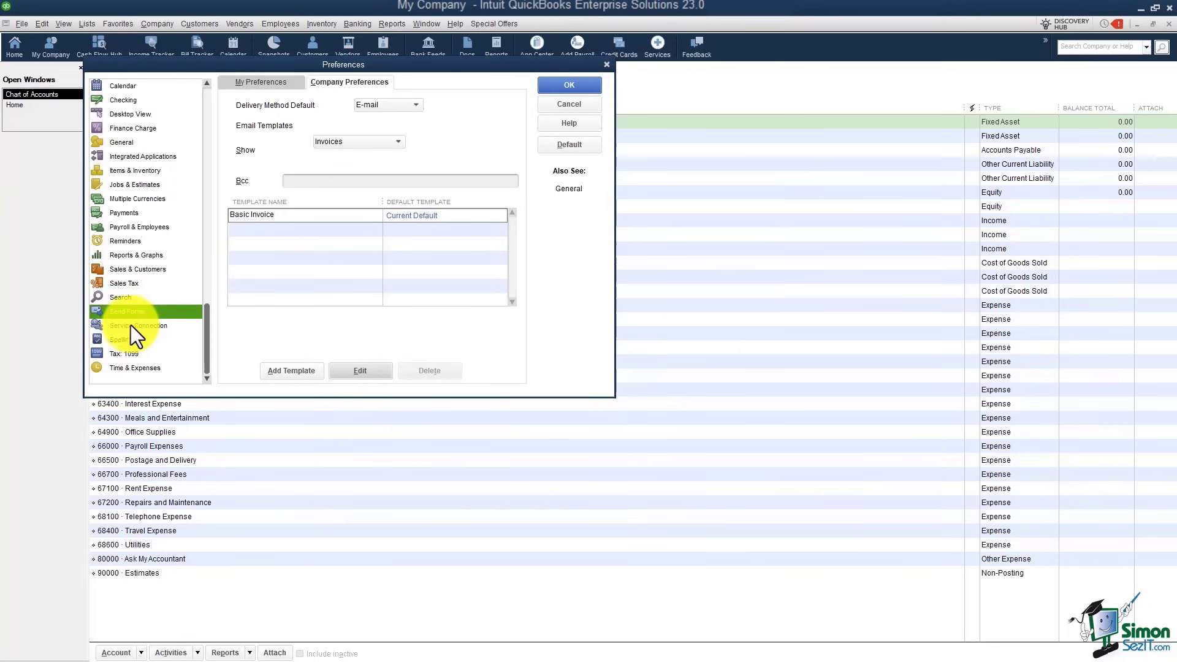
Step: Review Time & Expenses without saving Send Forms changes, then close Preferences with OK
{"action": "left_click", "coordinate": [137, 367]}
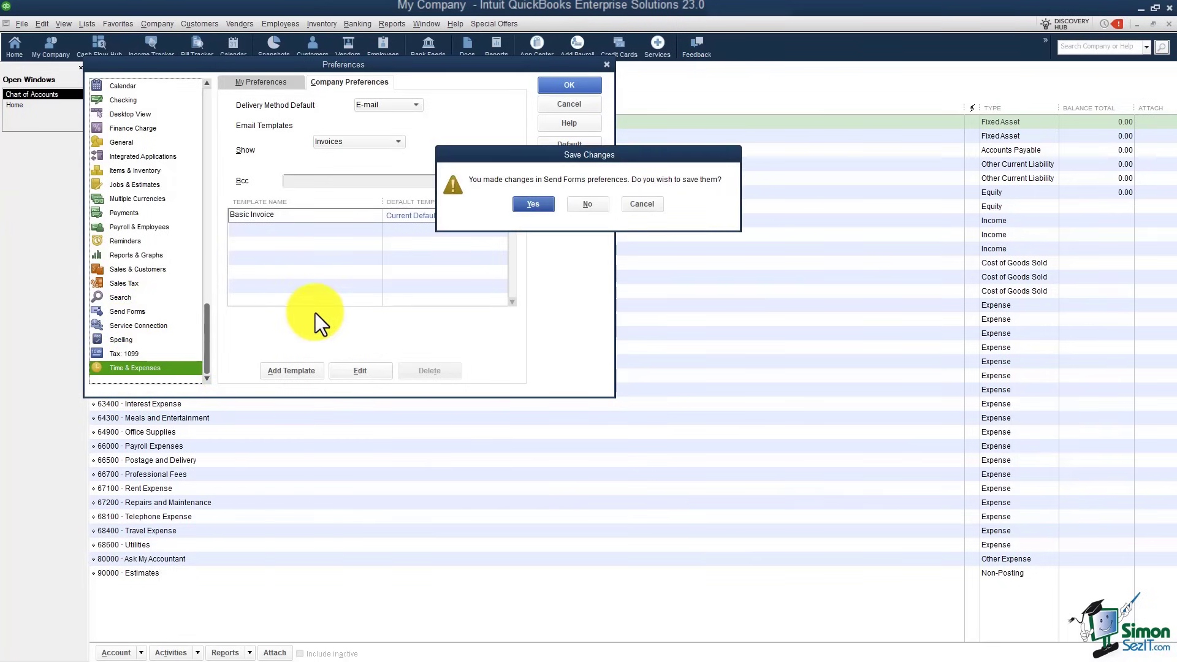
{"action": "left_click", "coordinate": [584, 208]}
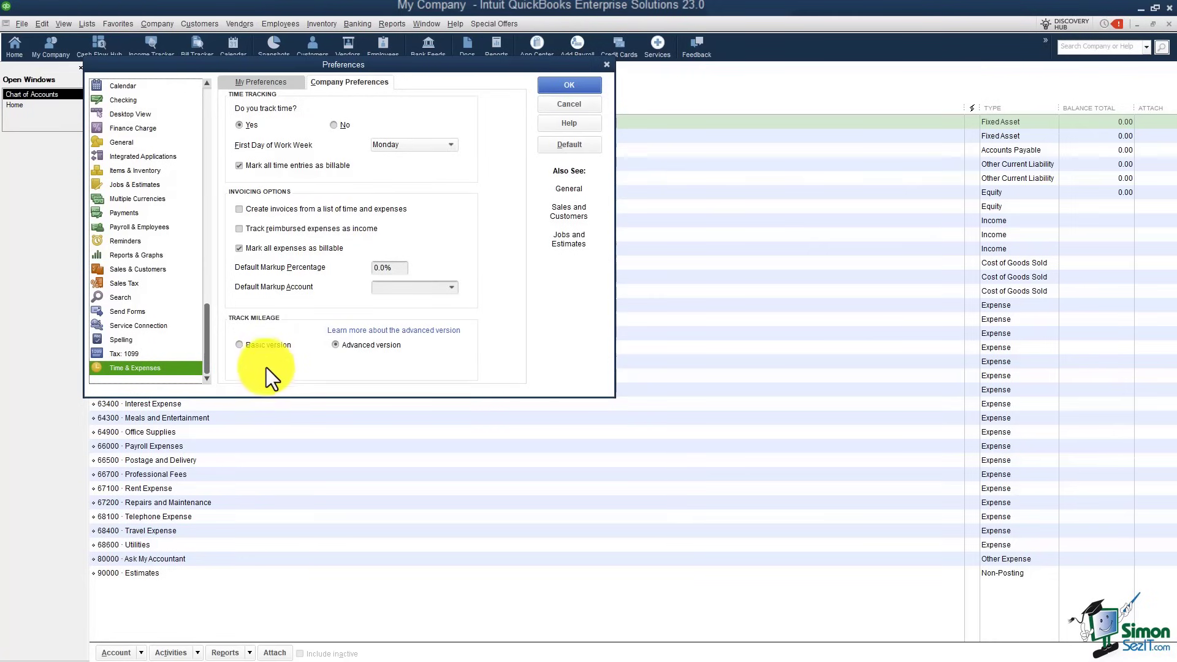
{"action": "scroll", "coordinate": [201, 318], "scroll_direction": "up", "scroll_amount": 1}
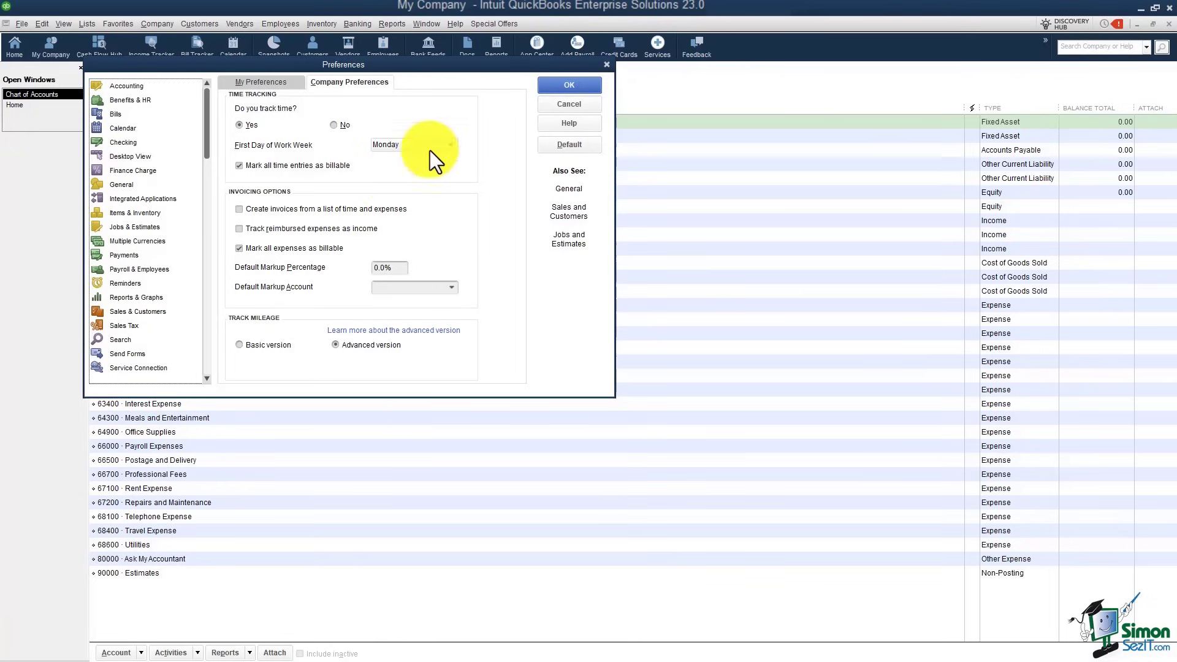
{"action": "left_click", "coordinate": [557, 88]}
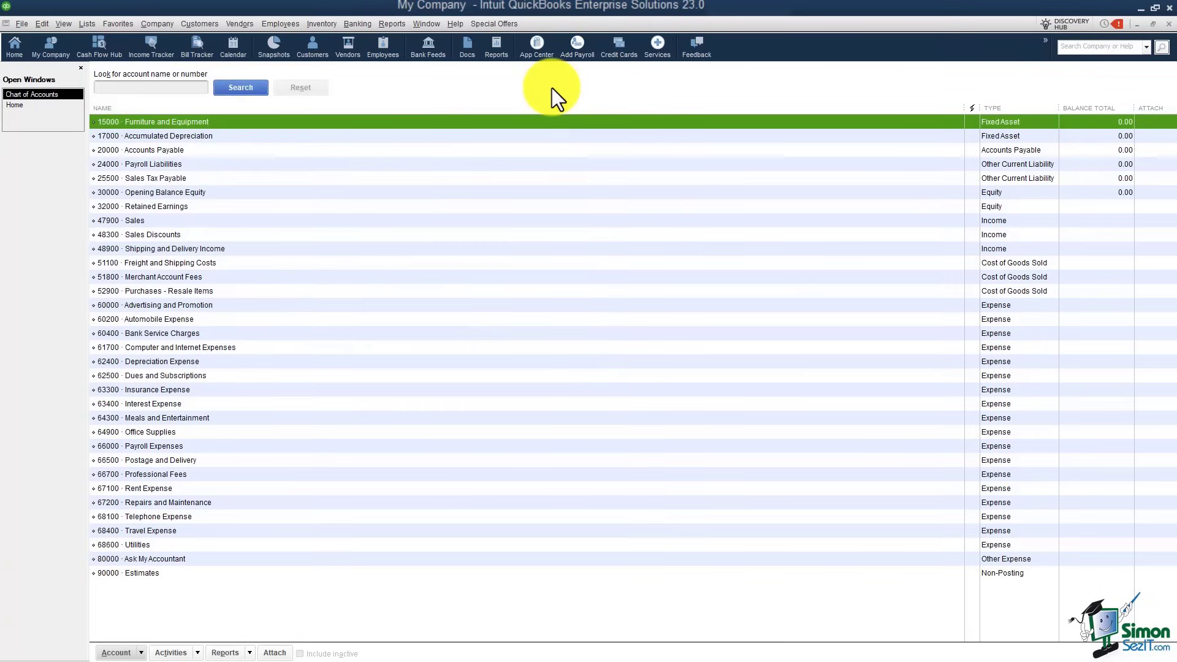
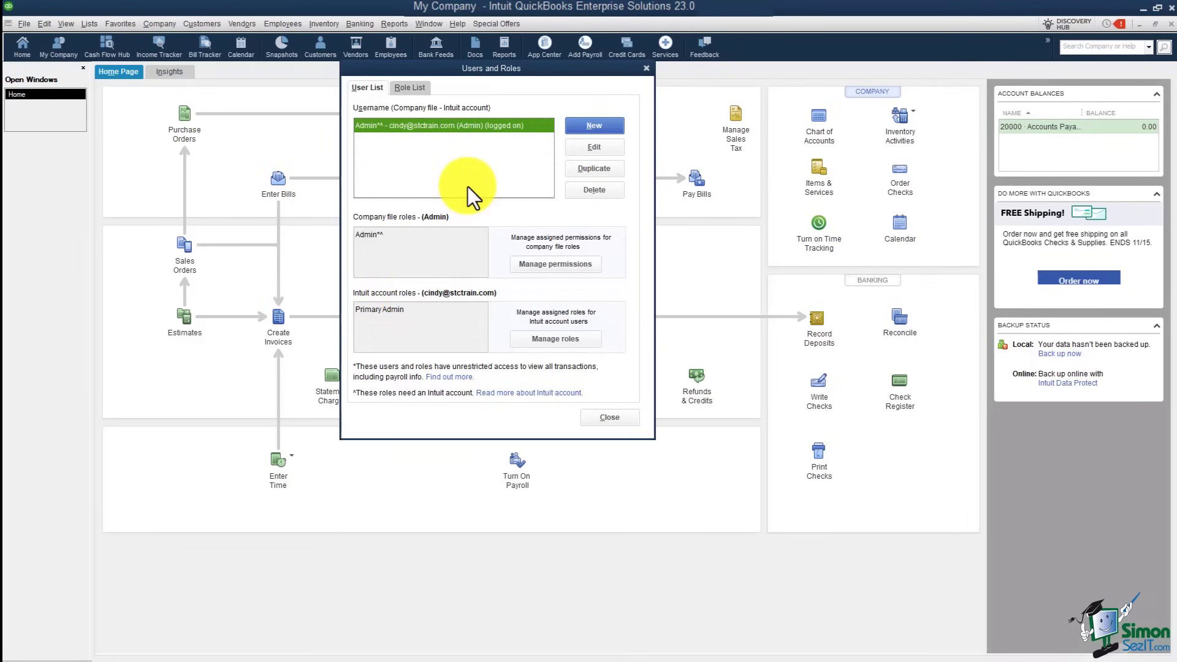
Step: From the User List in Users and Roles, open the New User dialog
{"action": "left_click", "coordinate": [593, 125]}
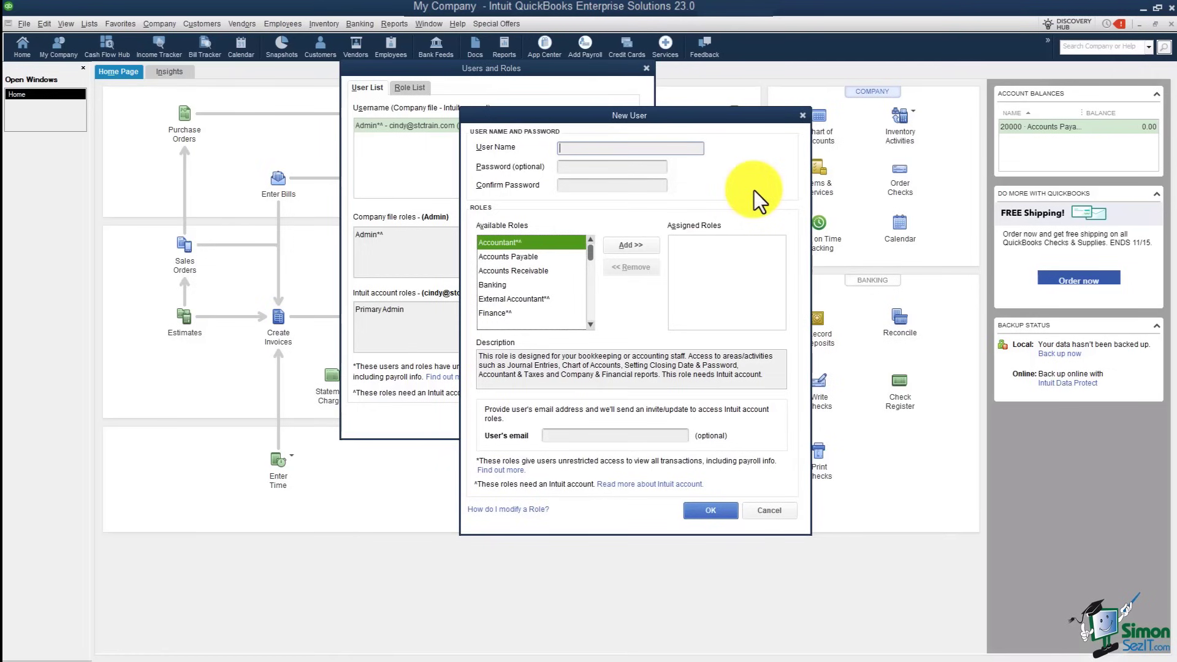
Step: Enter the new user's name, then type and confirm the account password
{"action": "type", "text": "John"}
{"action": "key", "text": "Tab"}
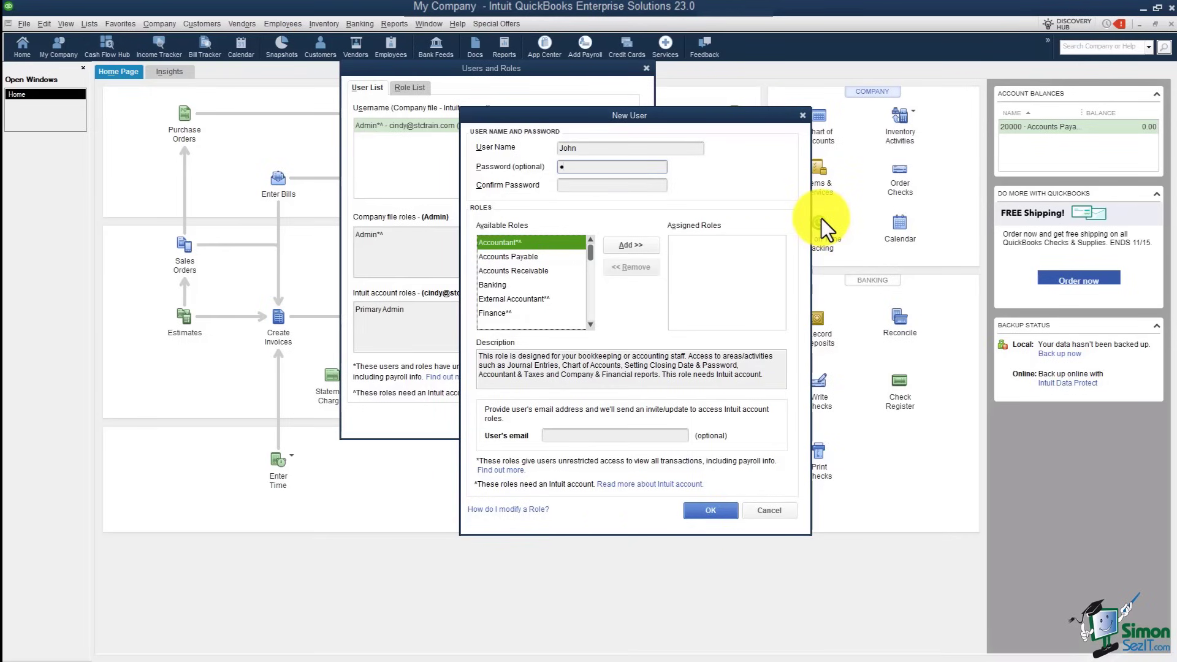
{"action": "type", "text": "12345678910"}
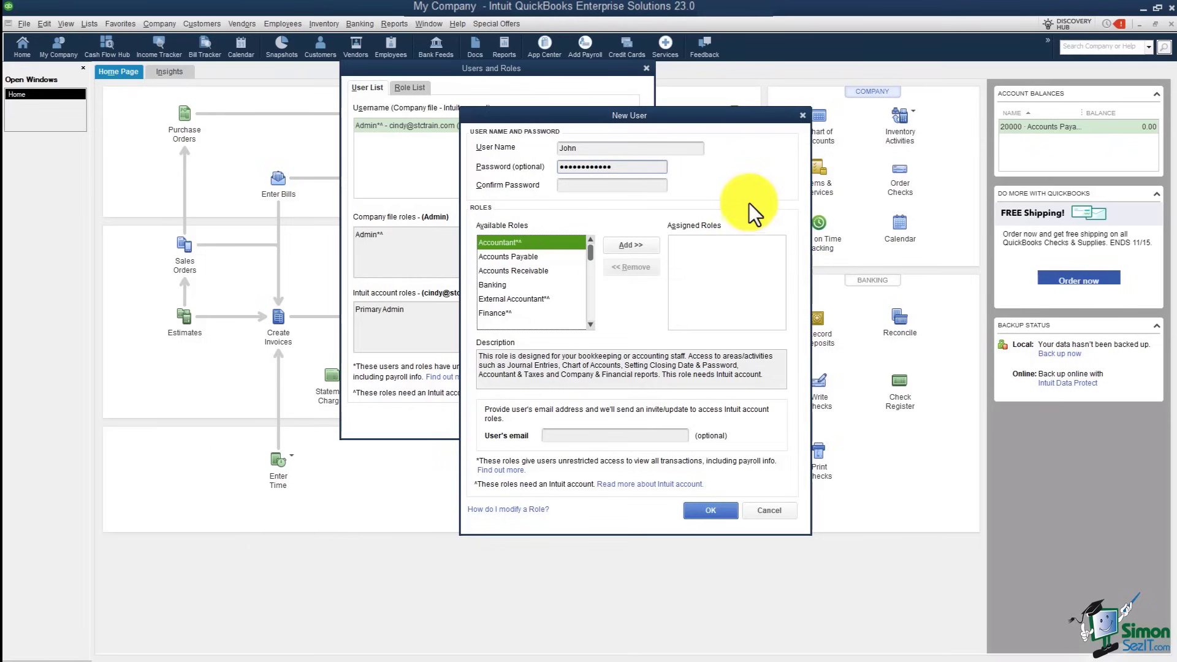
{"action": "left_click", "coordinate": [642, 185]}
{"action": "type", "text": "12345678910"}
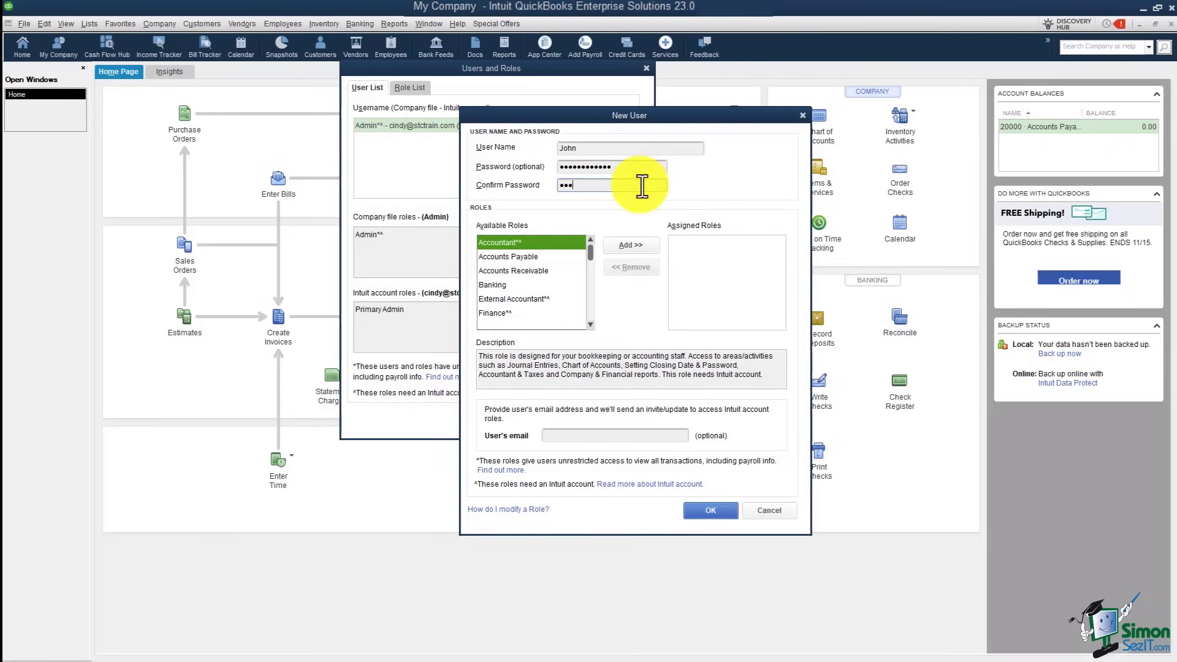
{"action": "type", "text": "0"}
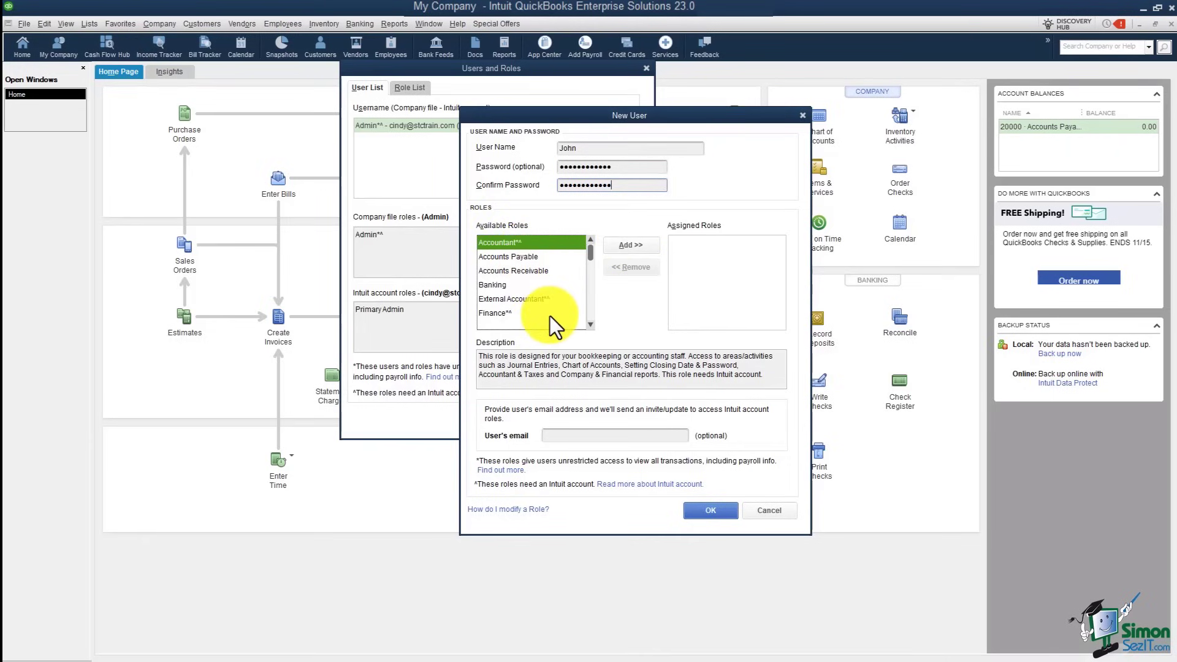
Step: Assign the Accounts Payable and Banking roles to the user and save it
{"action": "left_click", "coordinate": [536, 257]}
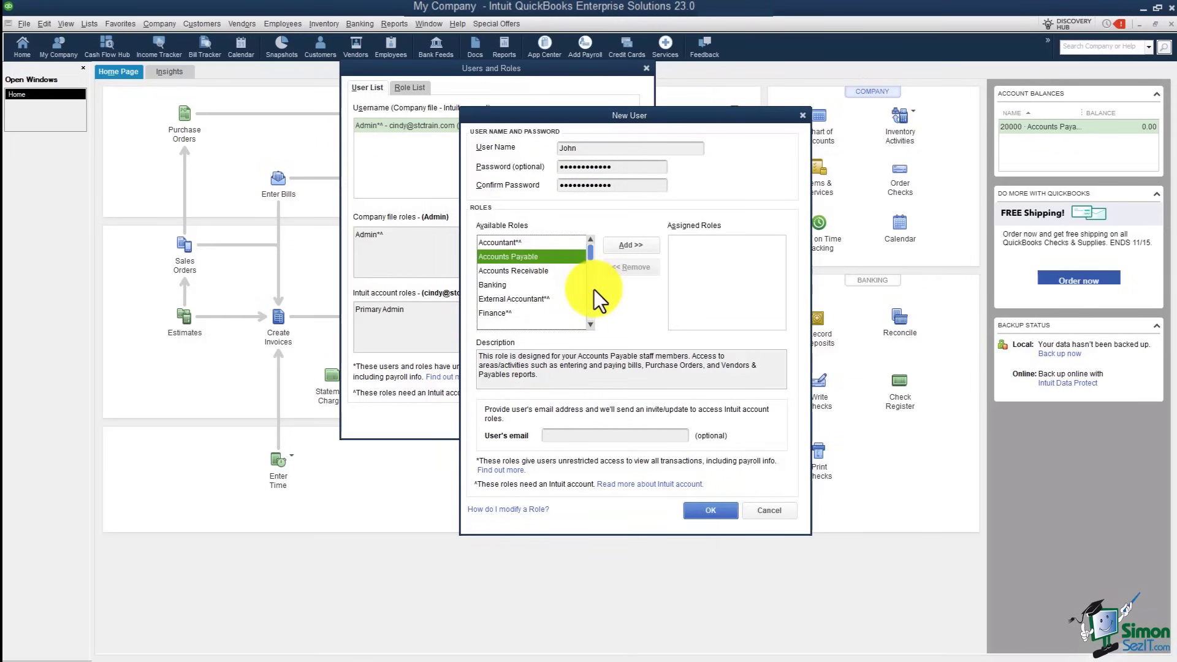
{"action": "left_click", "coordinate": [622, 249]}
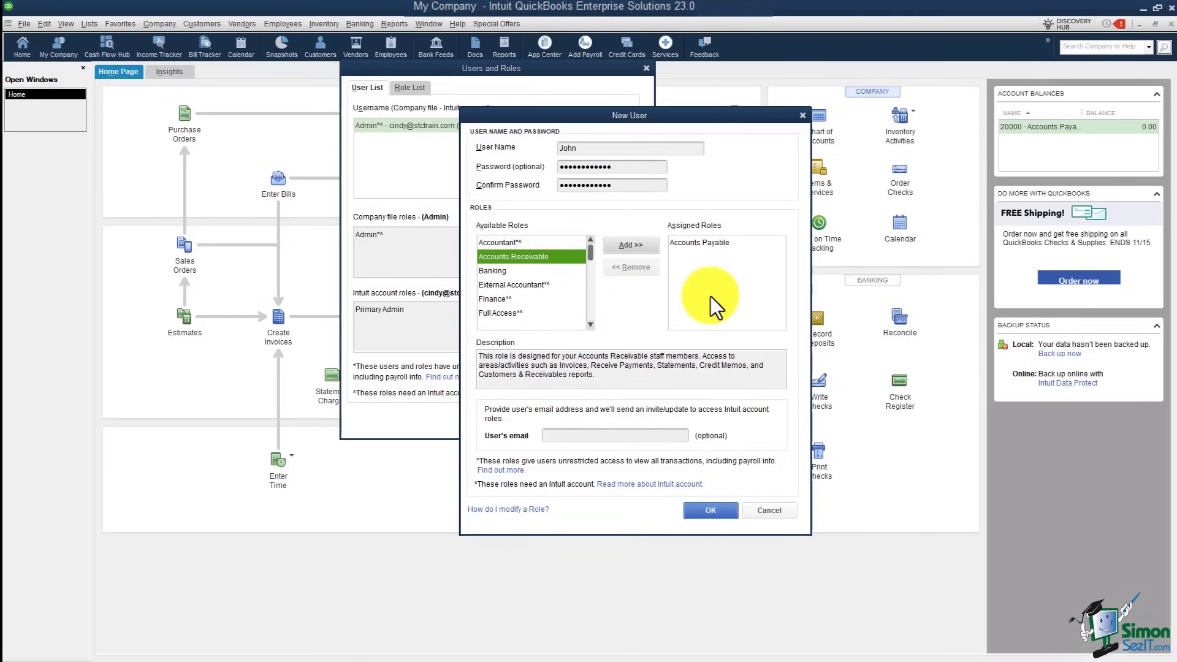
{"action": "left_click", "coordinate": [507, 273]}
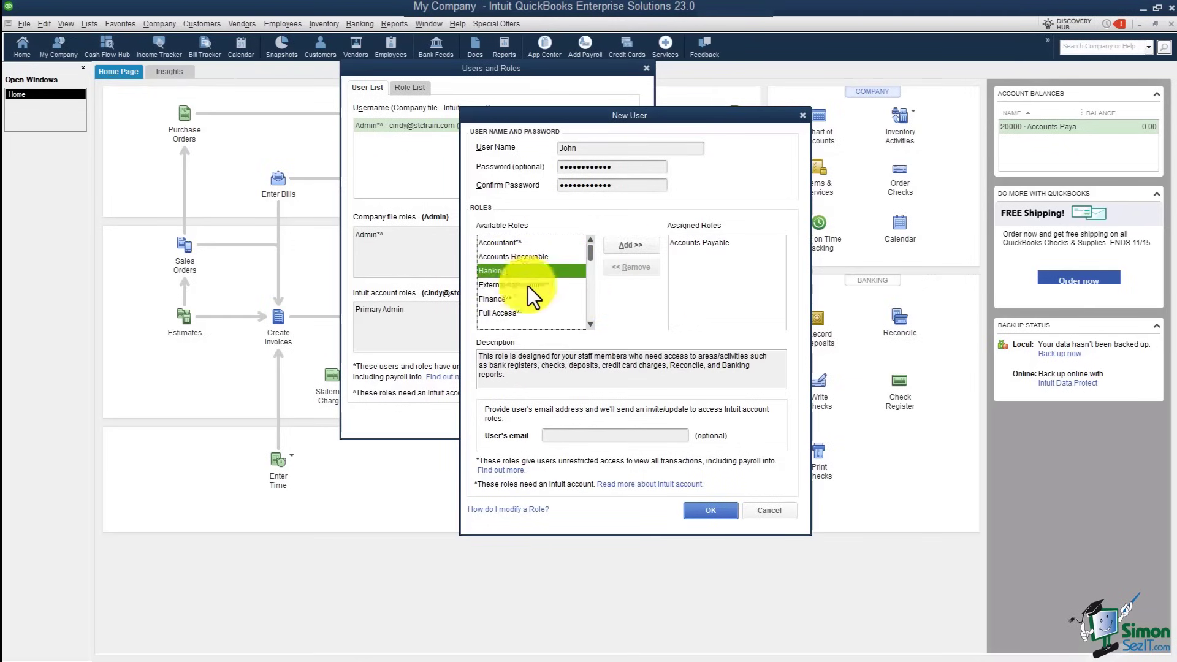
{"action": "left_click", "coordinate": [631, 247]}
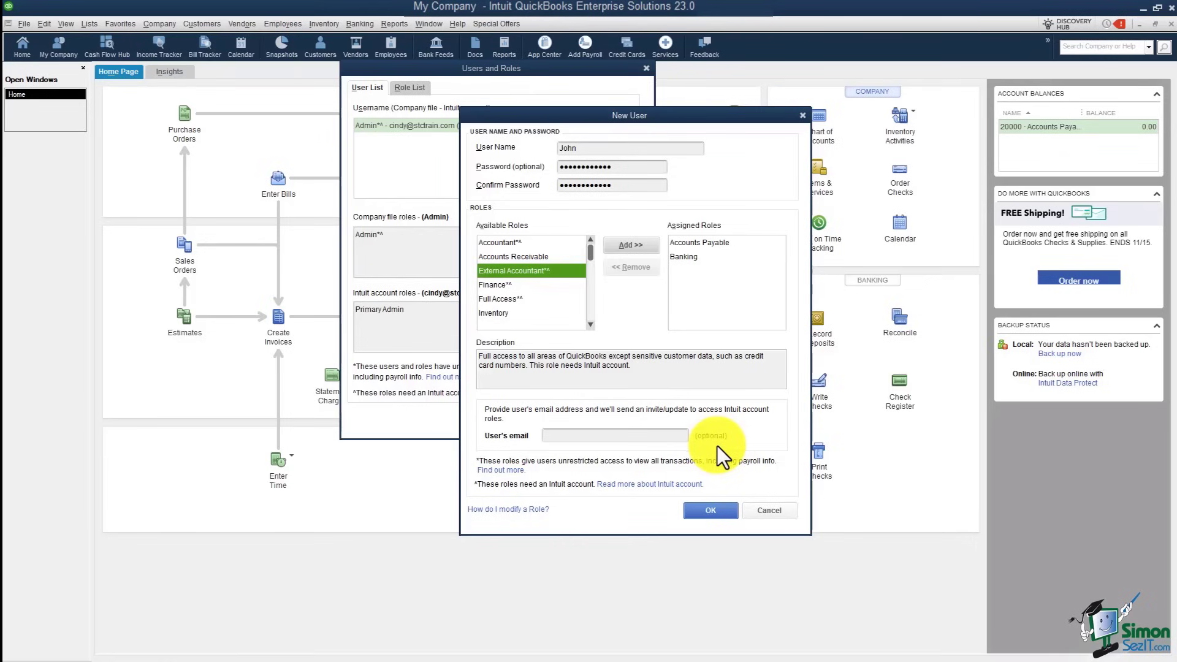
{"action": "left_click", "coordinate": [705, 510]}
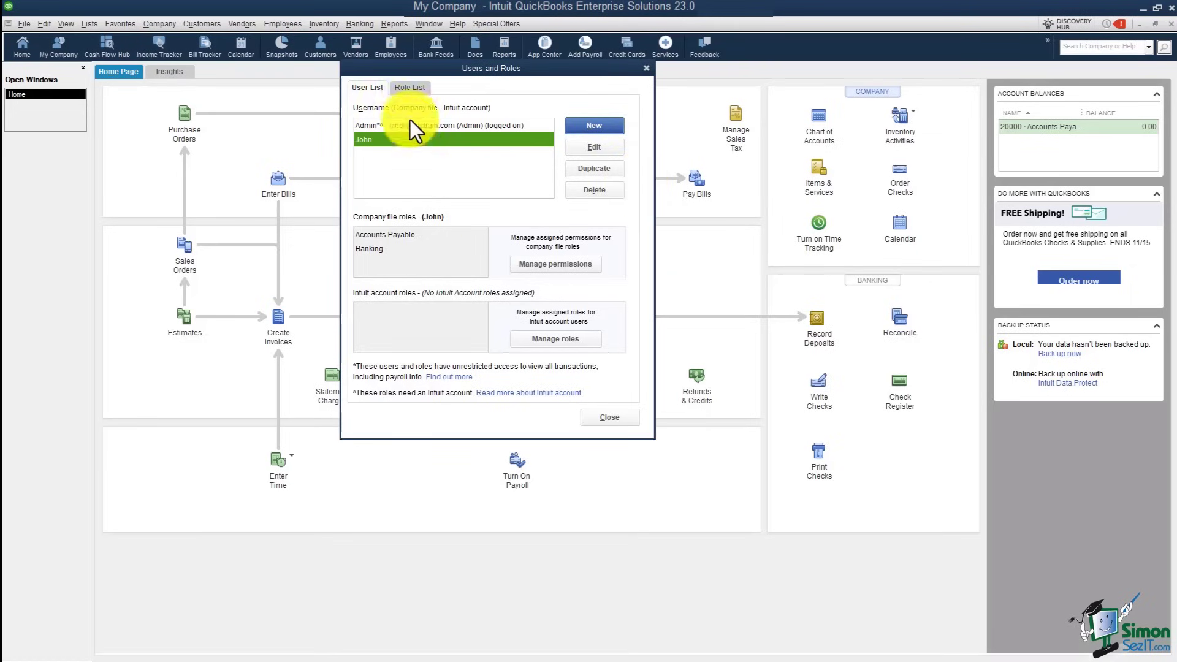
Step: Read the Accounts Receivable role description in the Role List, then close Users and Roles
{"action": "left_click", "coordinate": [408, 88]}
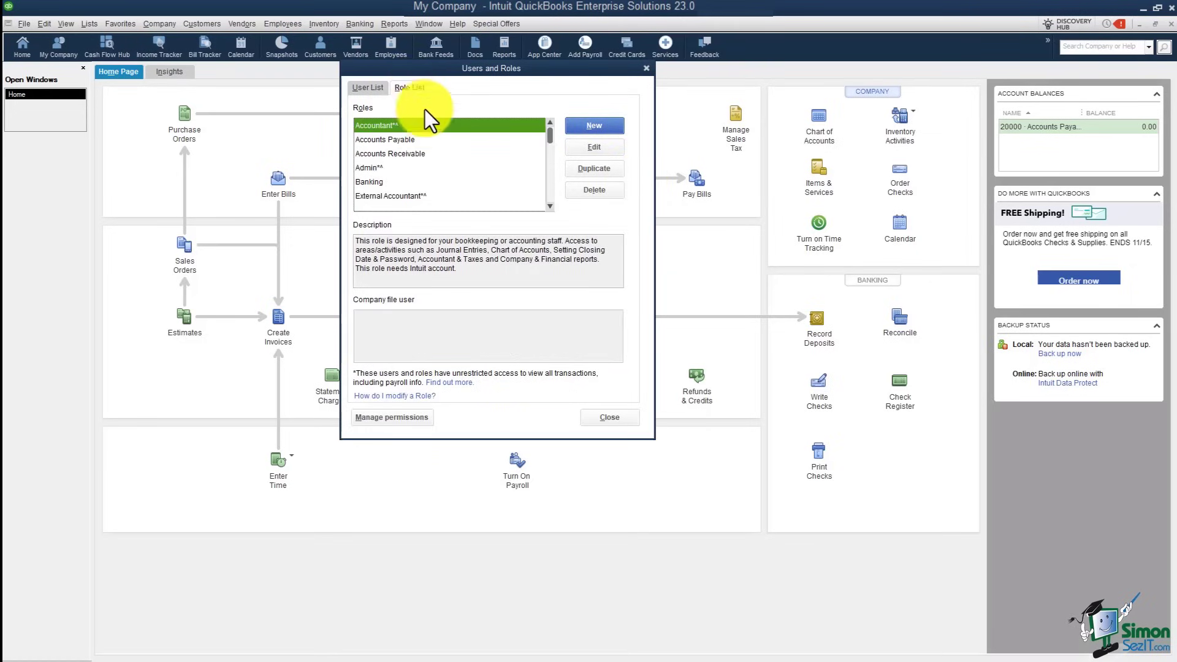
{"action": "left_click", "coordinate": [378, 153]}
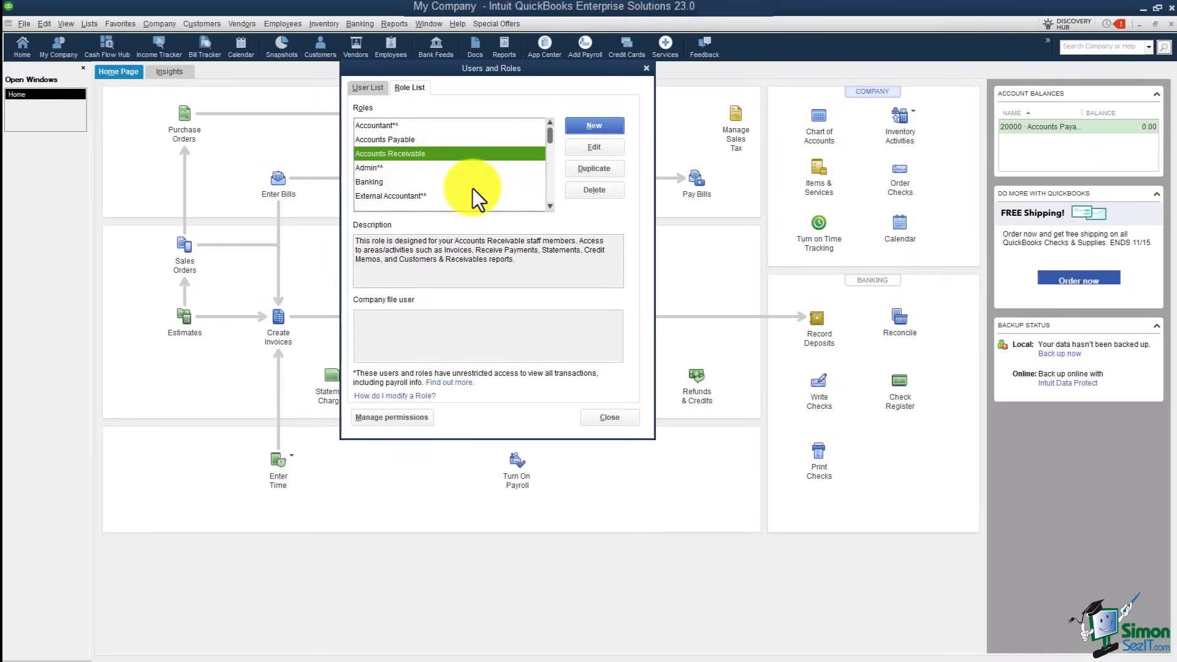
{"action": "left_click", "coordinate": [608, 419]}
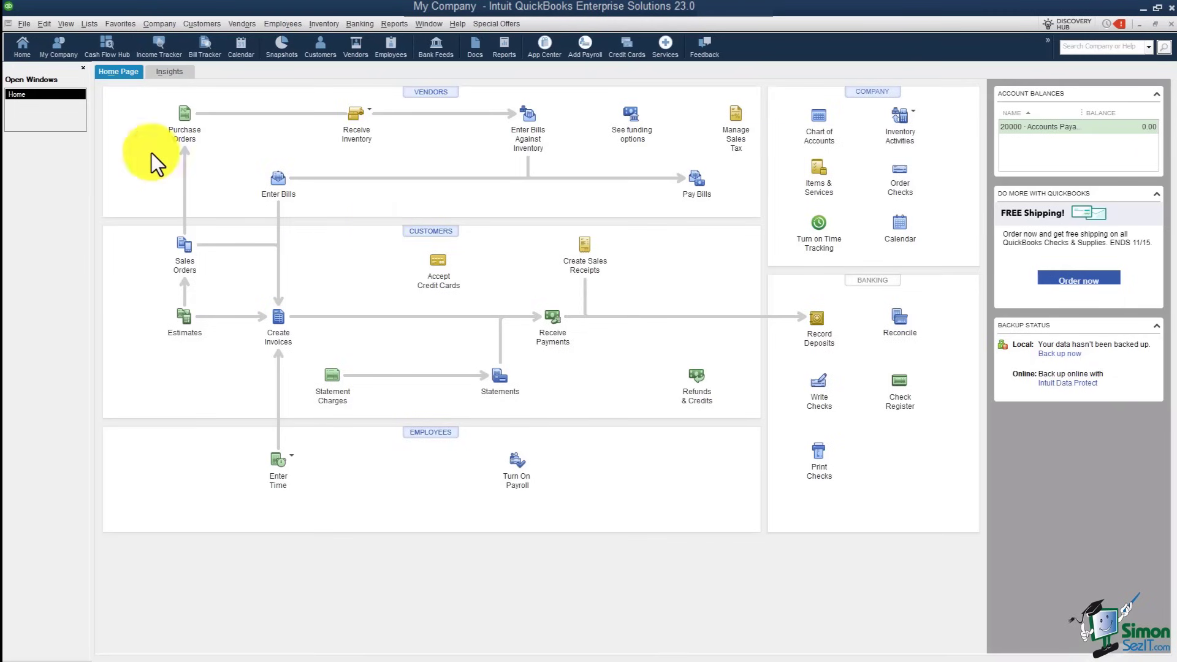
Step: Log off, close the company file, and reopen the My Company file
{"action": "left_click", "coordinate": [24, 27]}
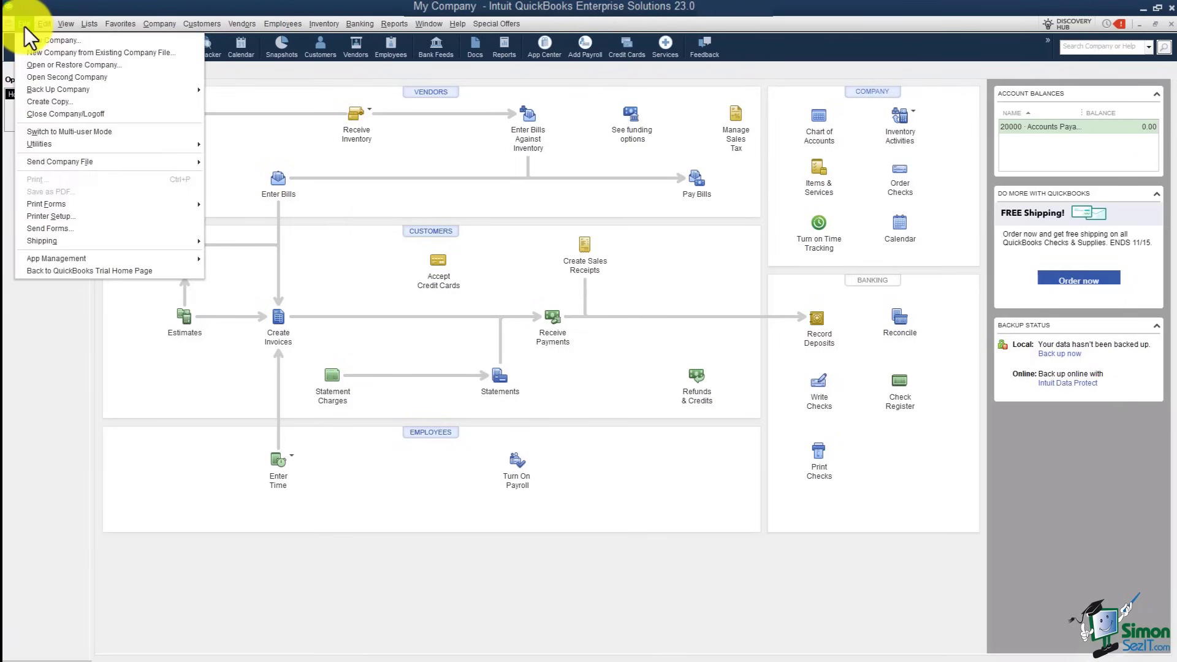
{"action": "left_click", "coordinate": [60, 112]}
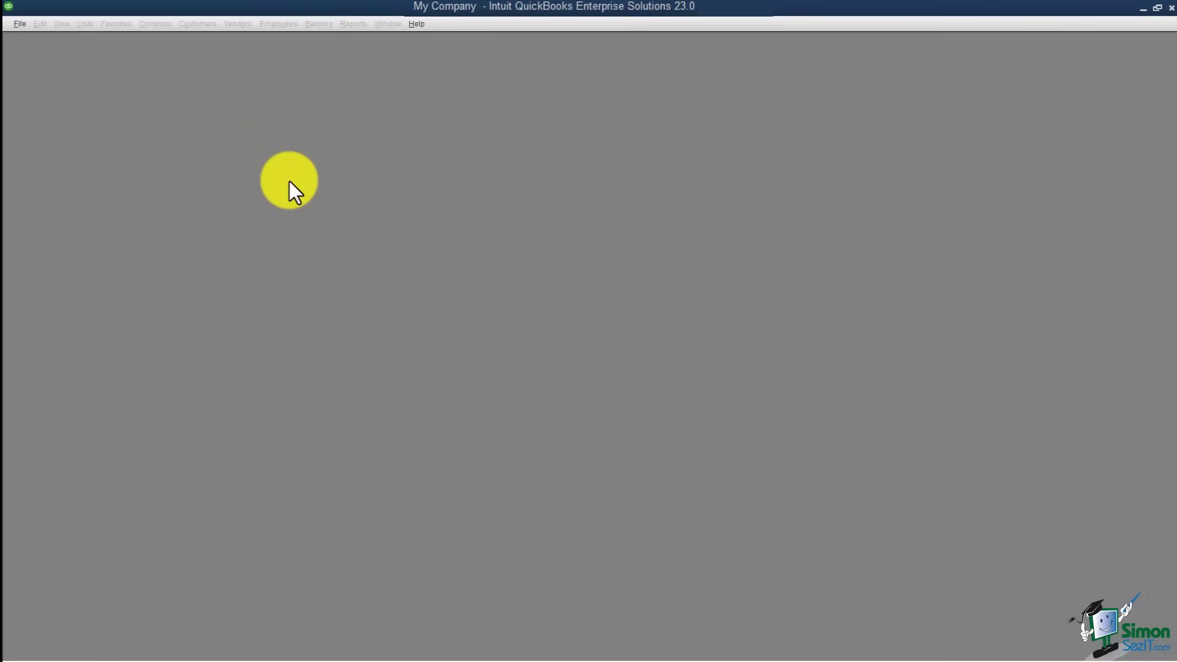
{"action": "left_click", "coordinate": [20, 24]}
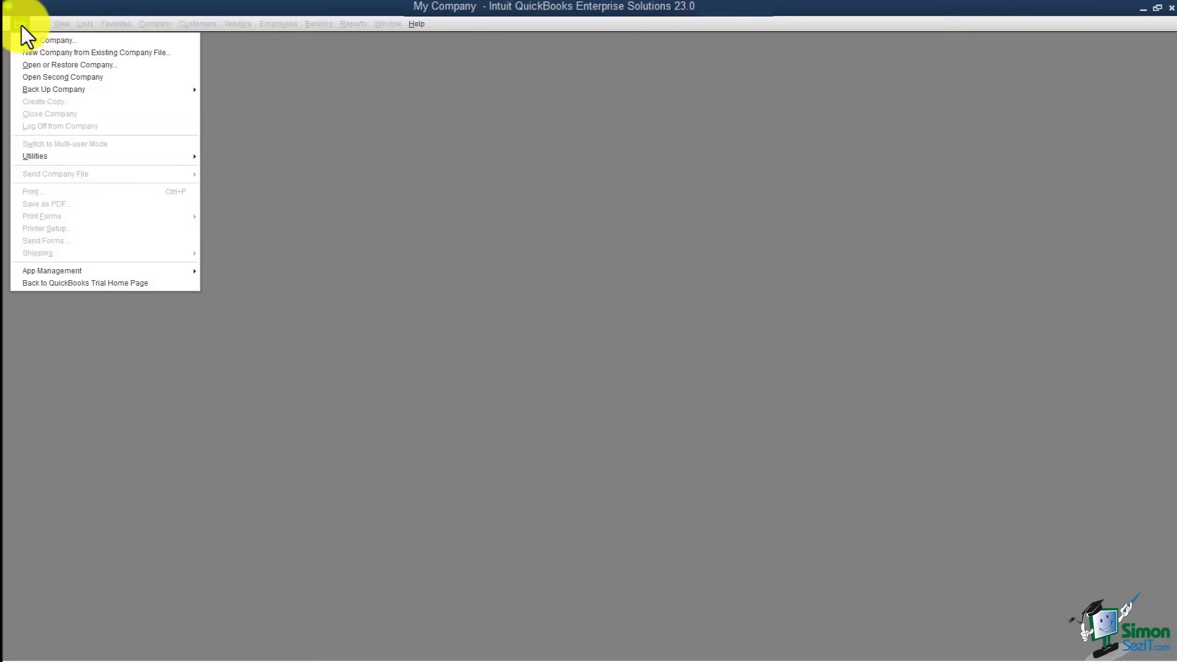
{"action": "left_click", "coordinate": [74, 66]}
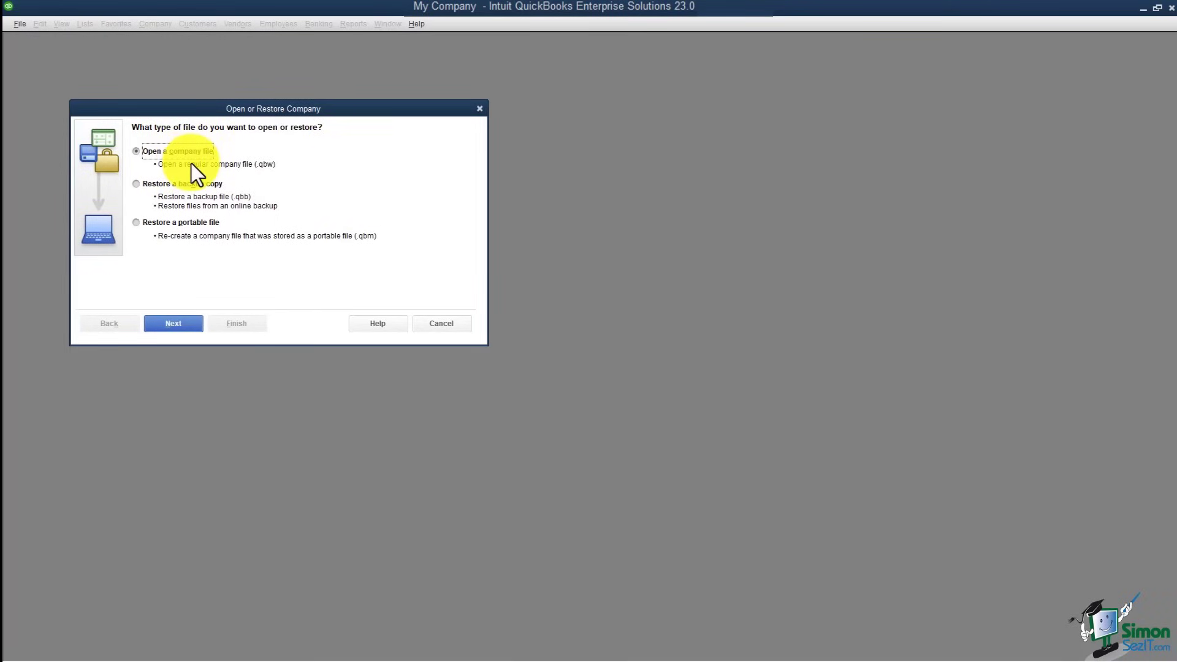
{"action": "left_click", "coordinate": [173, 324]}
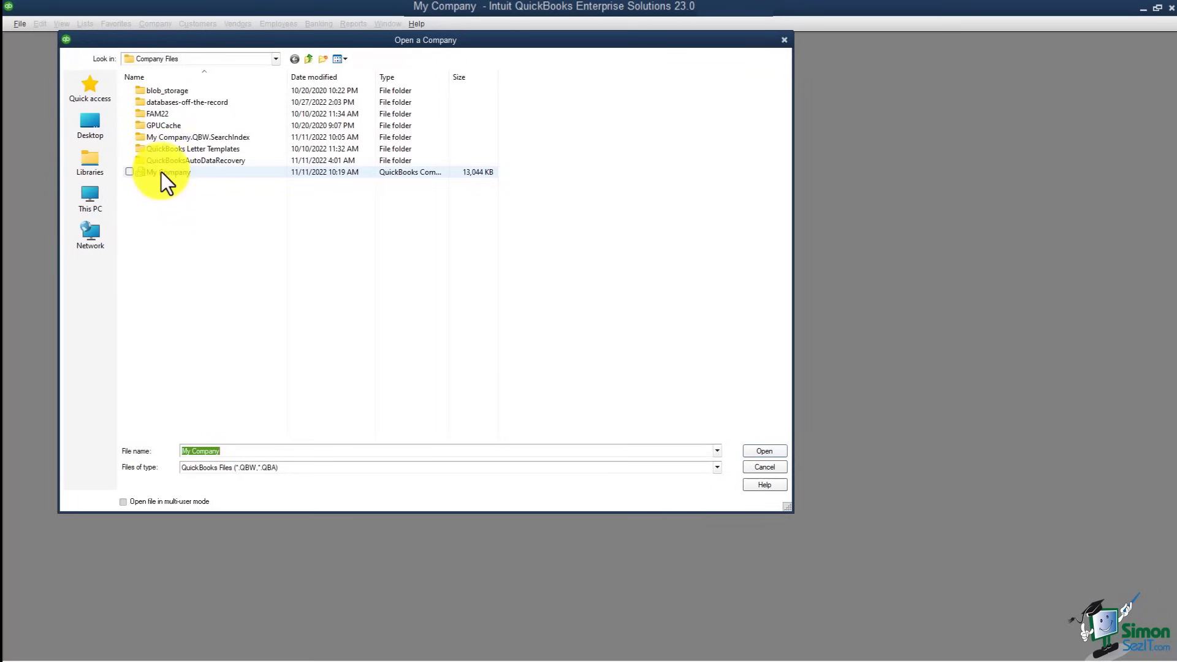
{"action": "left_click", "coordinate": [161, 172]}
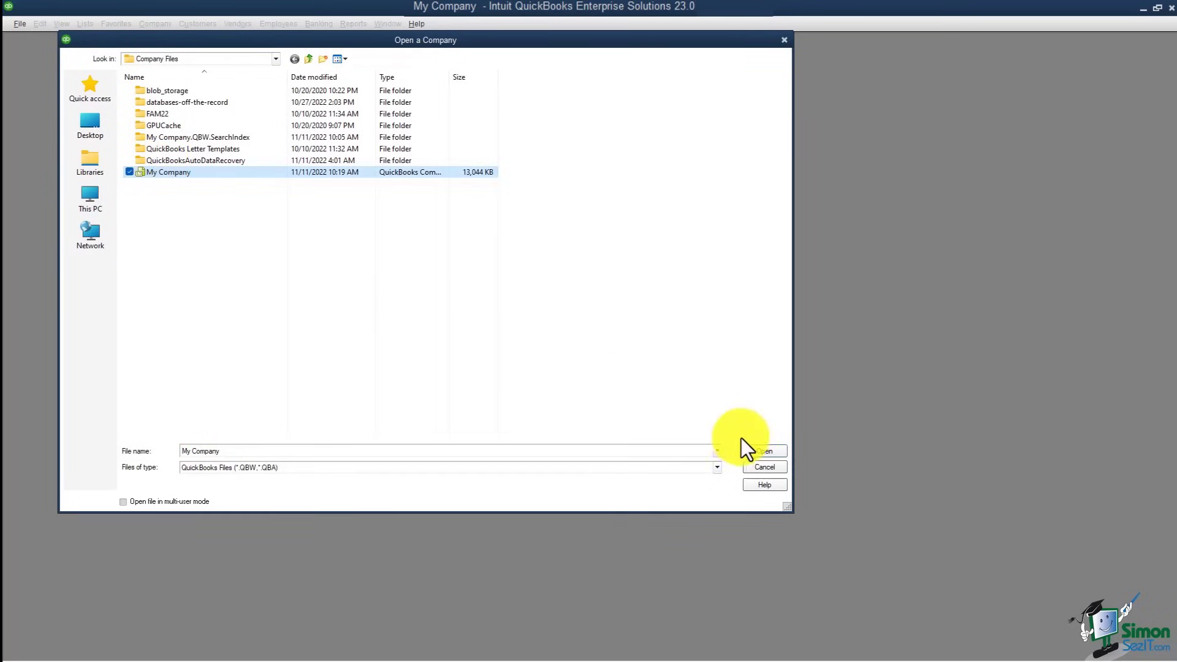
{"action": "left_click", "coordinate": [755, 451]}
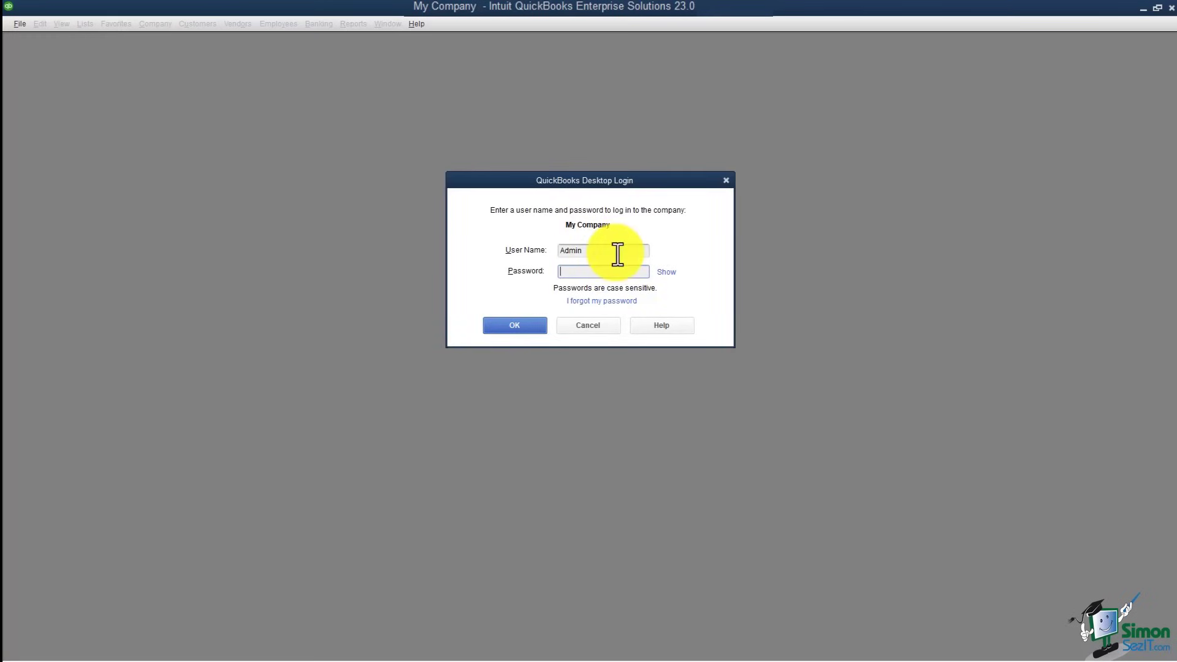
Step: Sign in to My Company as the new user, replacing Admin, with the user's password
{"action": "left_click_drag", "start_coordinate": [613, 251], "coordinate": [546, 248]}
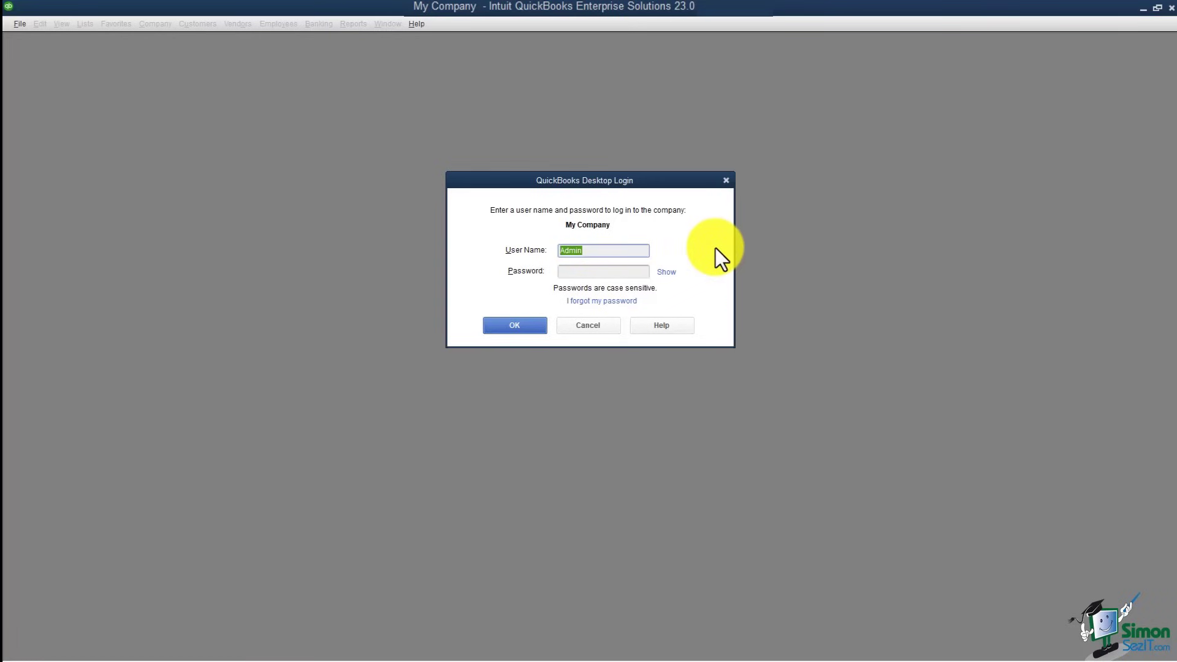
{"action": "key", "text": "BackSpace"}
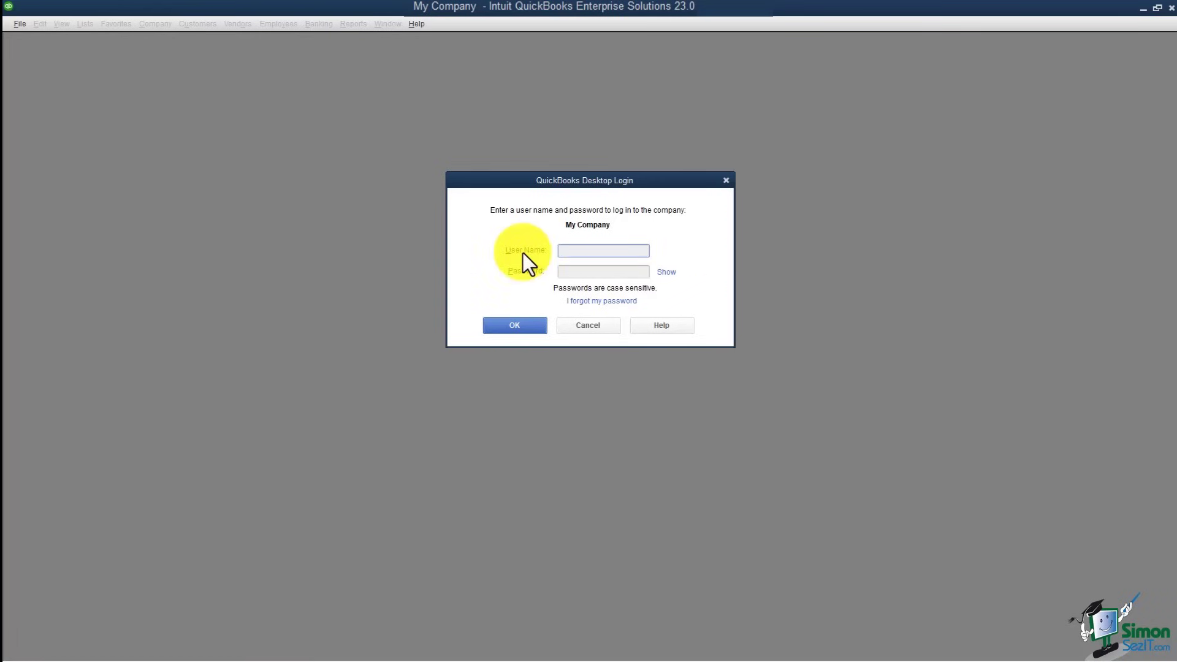
{"action": "type", "text": "John"}
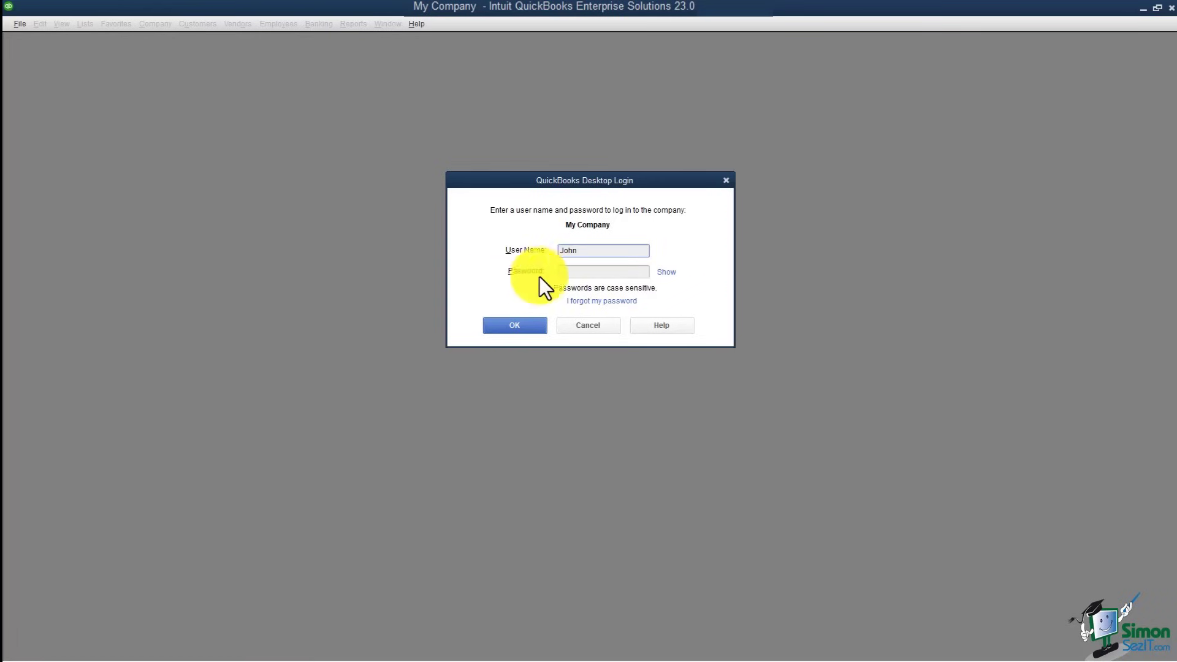
{"action": "left_click", "coordinate": [581, 271]}
{"action": "type", "text": "•••••••••••"}
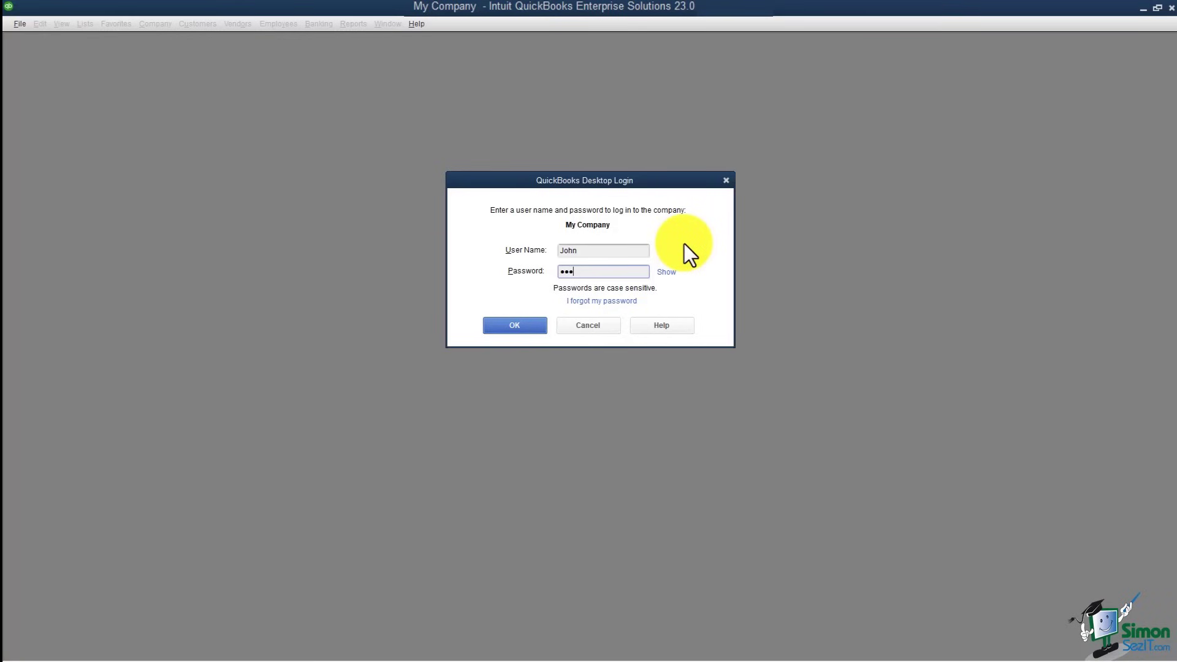
{"action": "type", "text": "••"}
{"action": "left_click", "coordinate": [498, 329]}
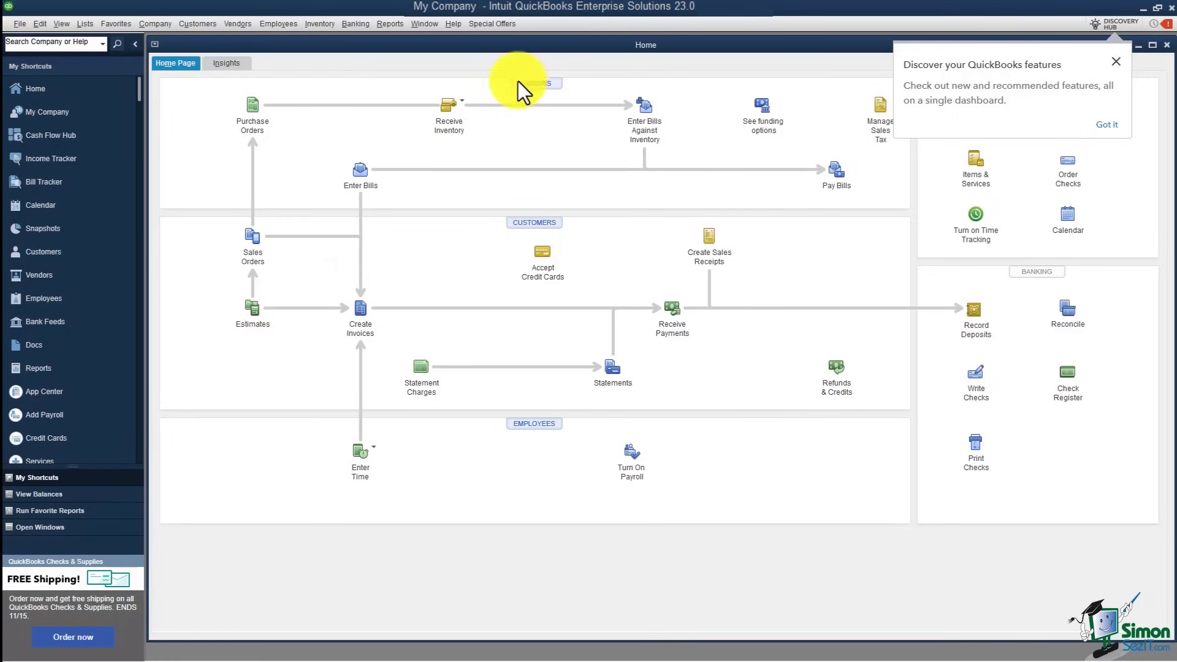
Step: Confirm Enter Bills opens but Create Invoices is refused, then dismiss the permission warning
{"action": "left_click", "coordinate": [367, 177]}
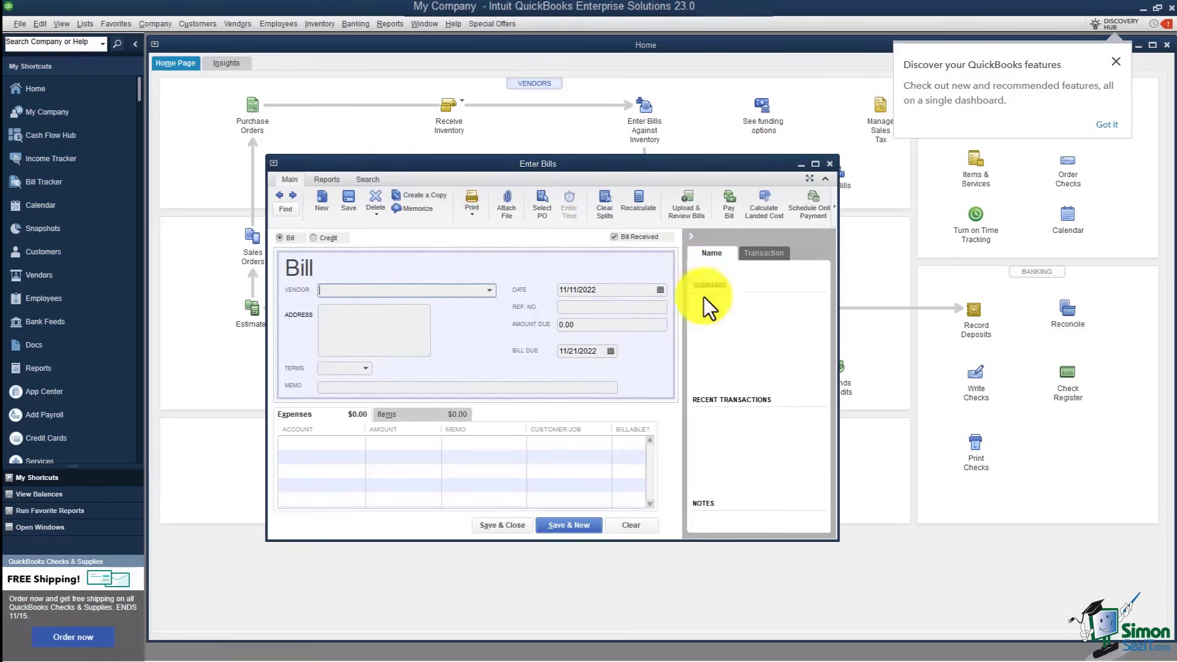
{"action": "left_click", "coordinate": [831, 164]}
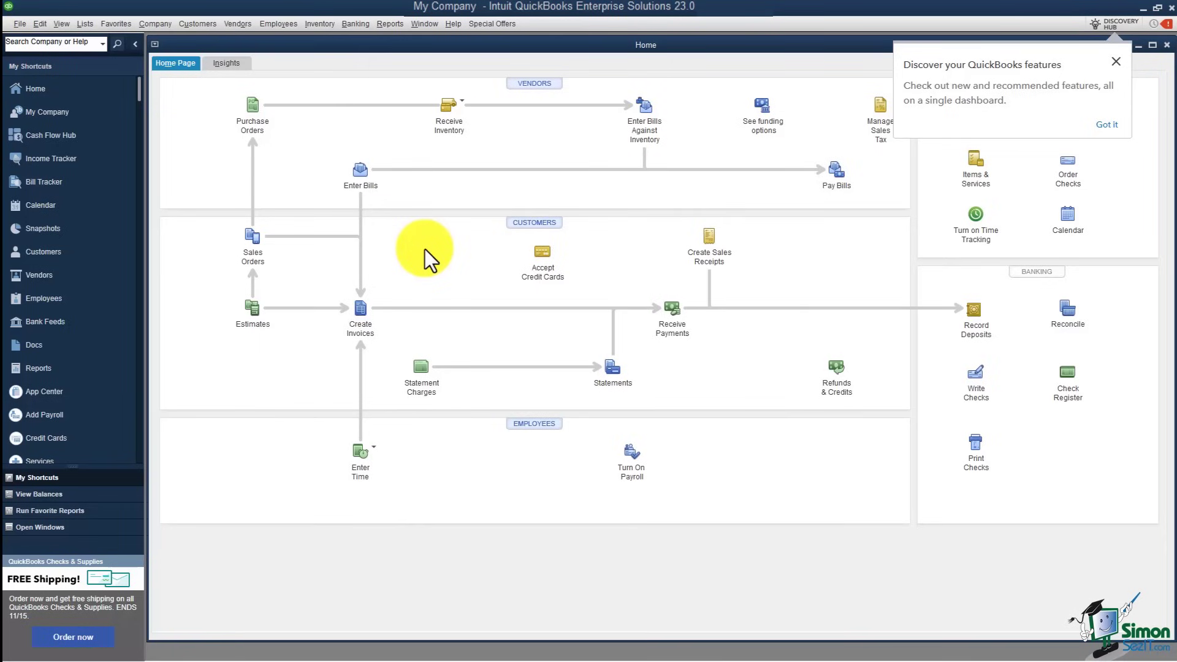
{"action": "left_click", "coordinate": [363, 332]}
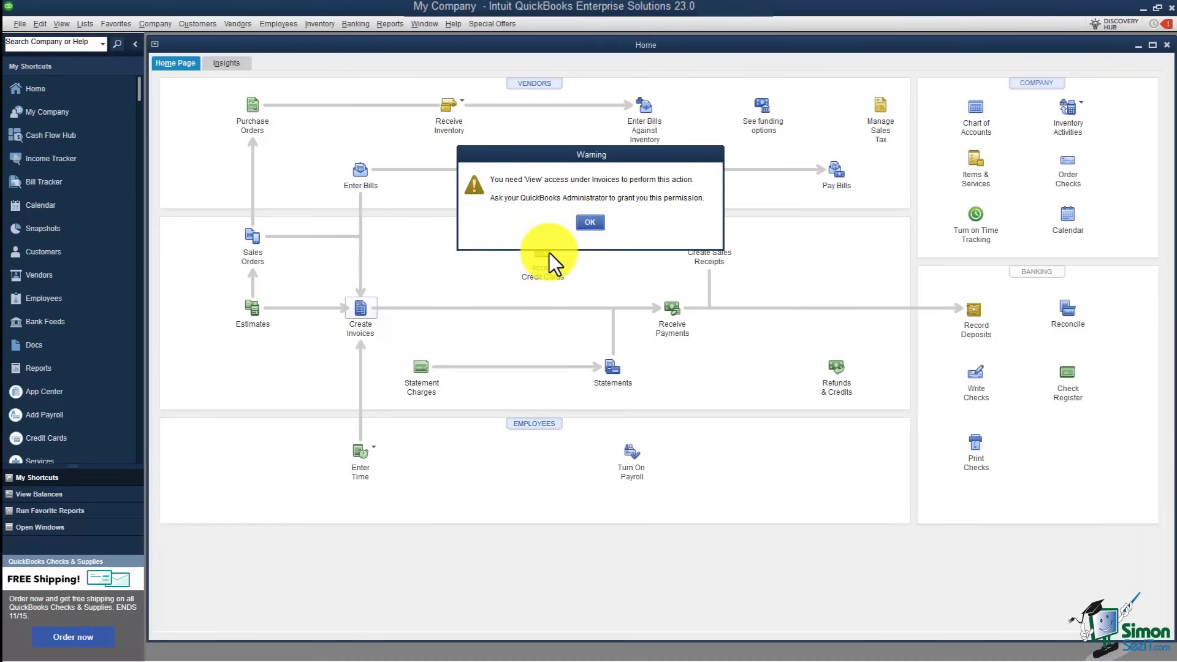
{"action": "left_click", "coordinate": [582, 228]}
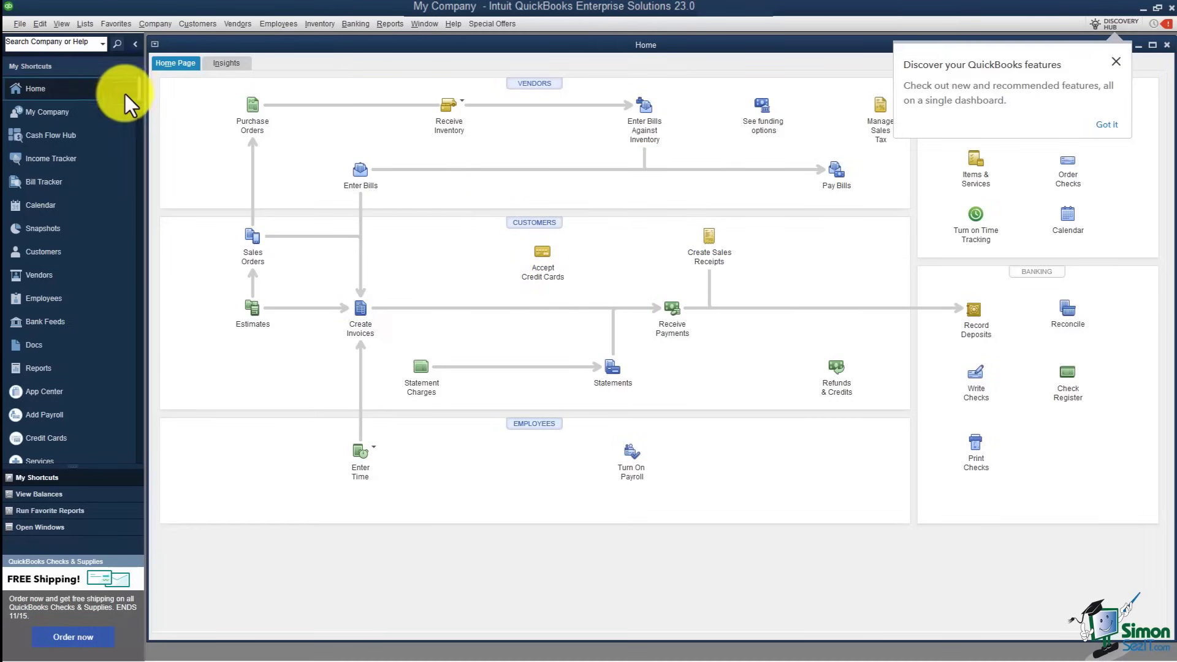
{"action": "left_click", "coordinate": [19, 24]}
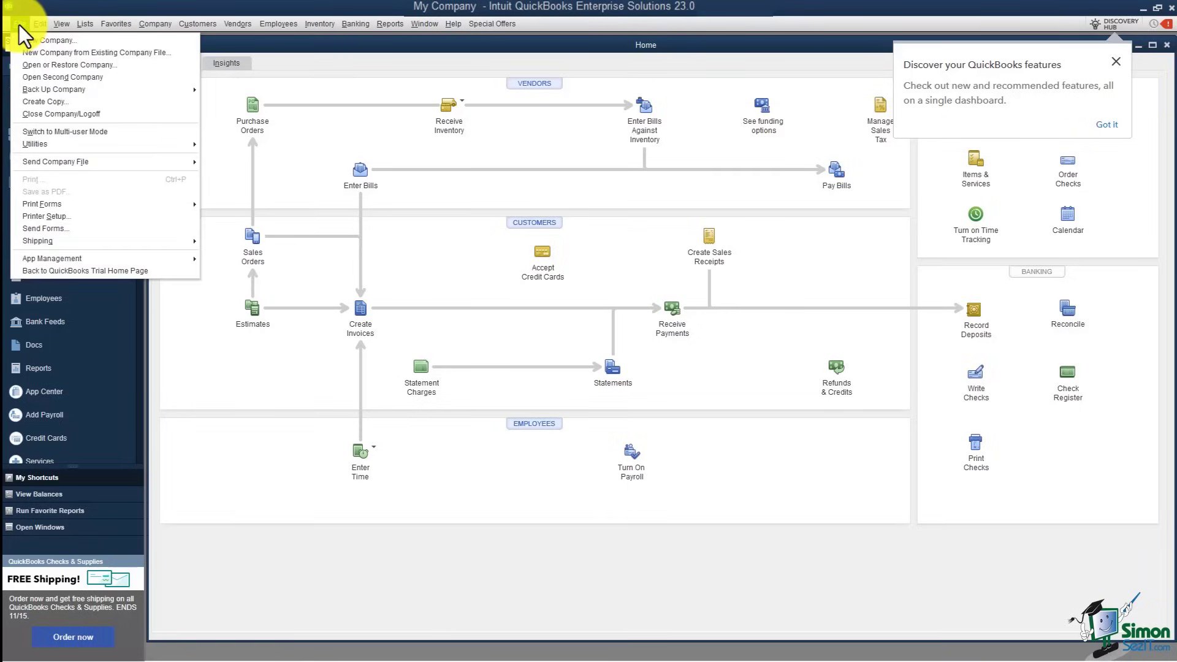
Step: Log the new user off, reopen My Company, and log in with Admin as the user name
{"action": "left_click", "coordinate": [83, 112]}
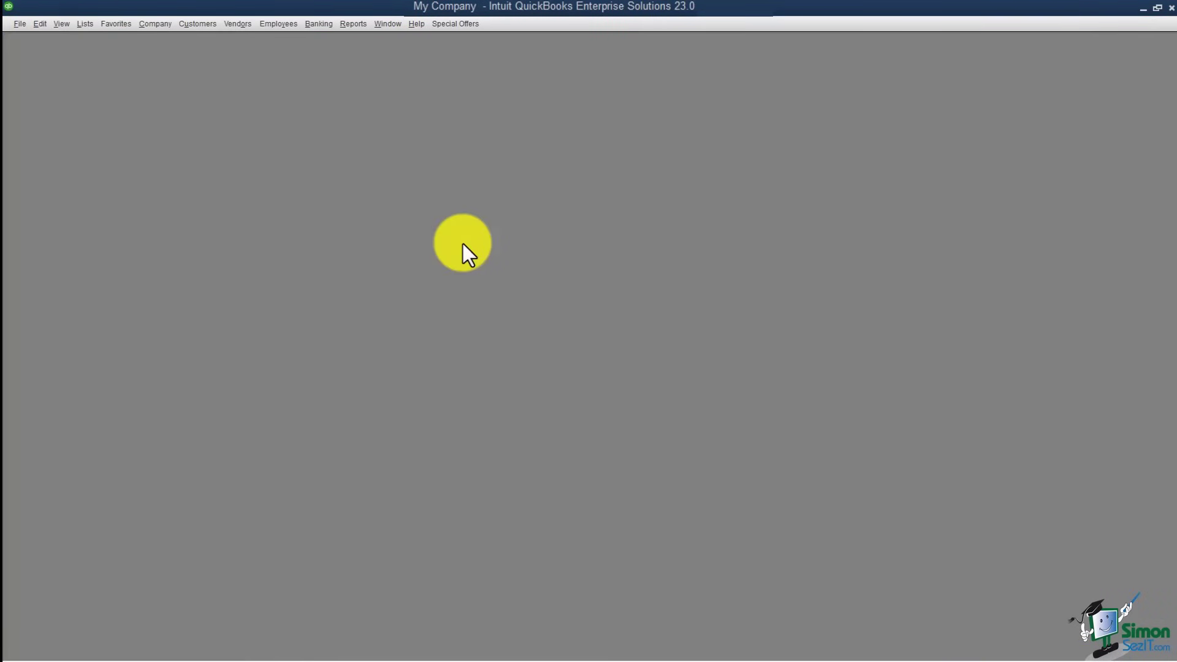
{"action": "left_click", "coordinate": [19, 25]}
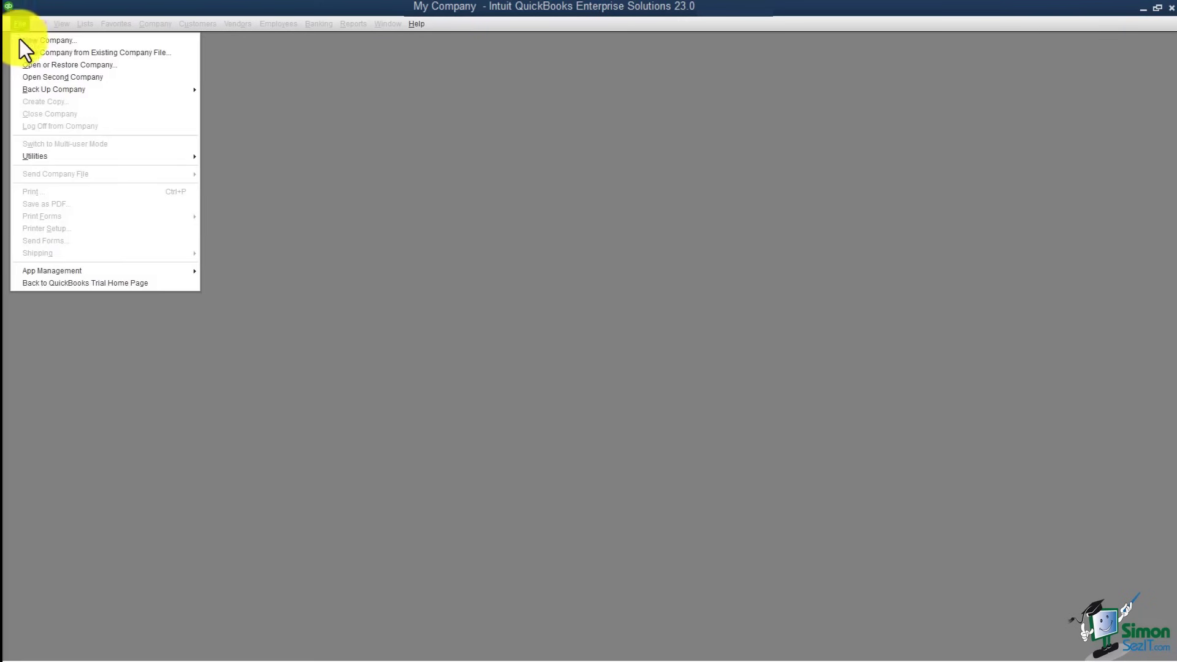
{"action": "left_click", "coordinate": [31, 64]}
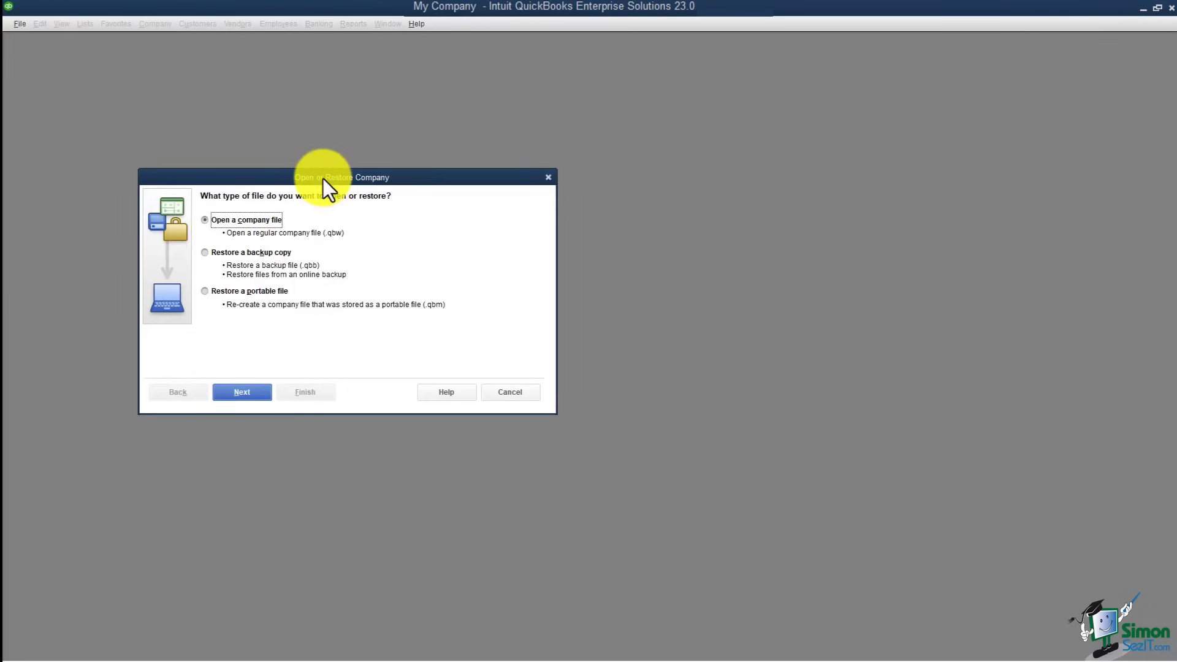
{"action": "left_click", "coordinate": [256, 392]}
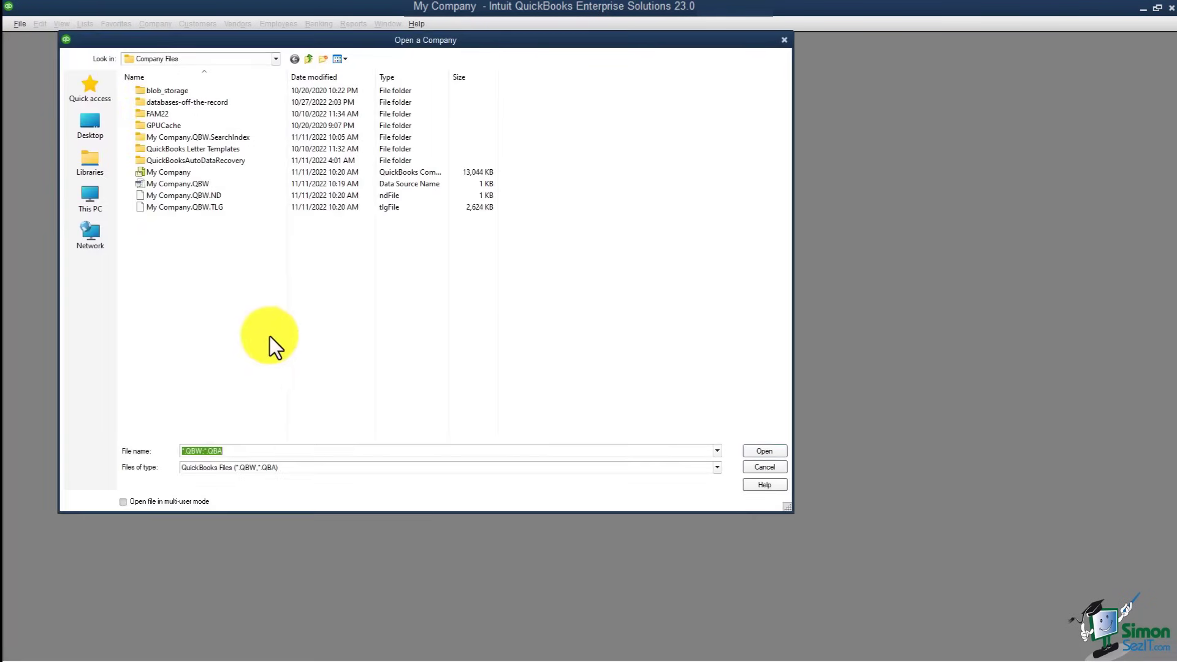
{"action": "double_click", "coordinate": [189, 176]}
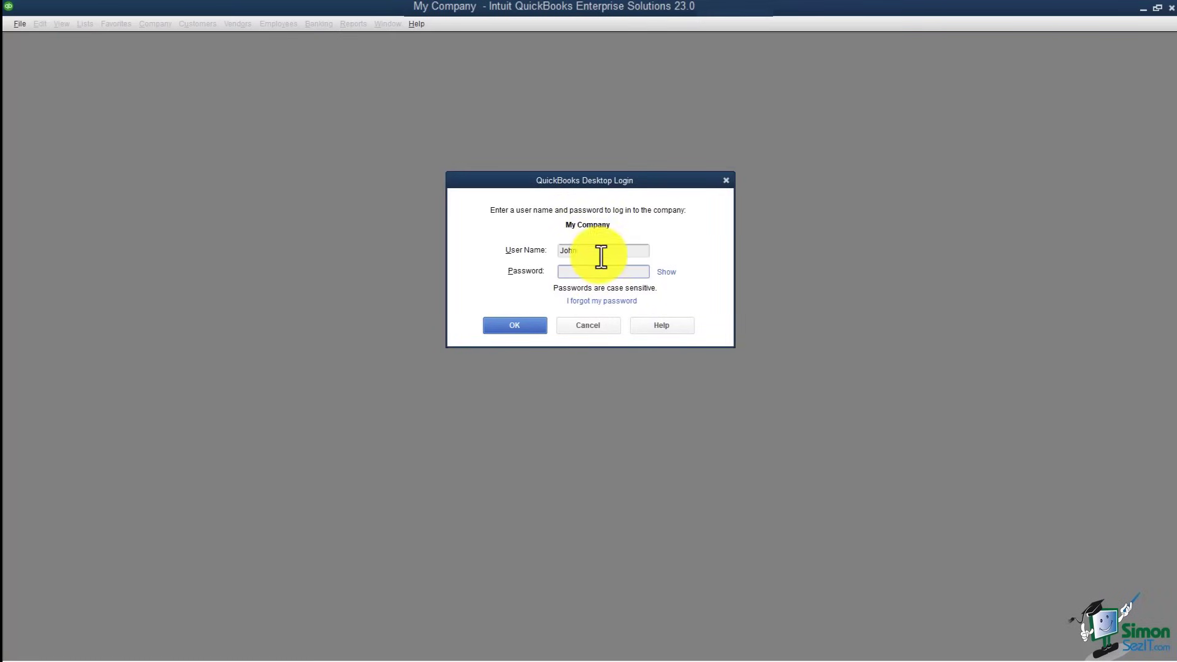
{"action": "double_click", "coordinate": [567, 251]}
{"action": "type", "text": "Adm"}
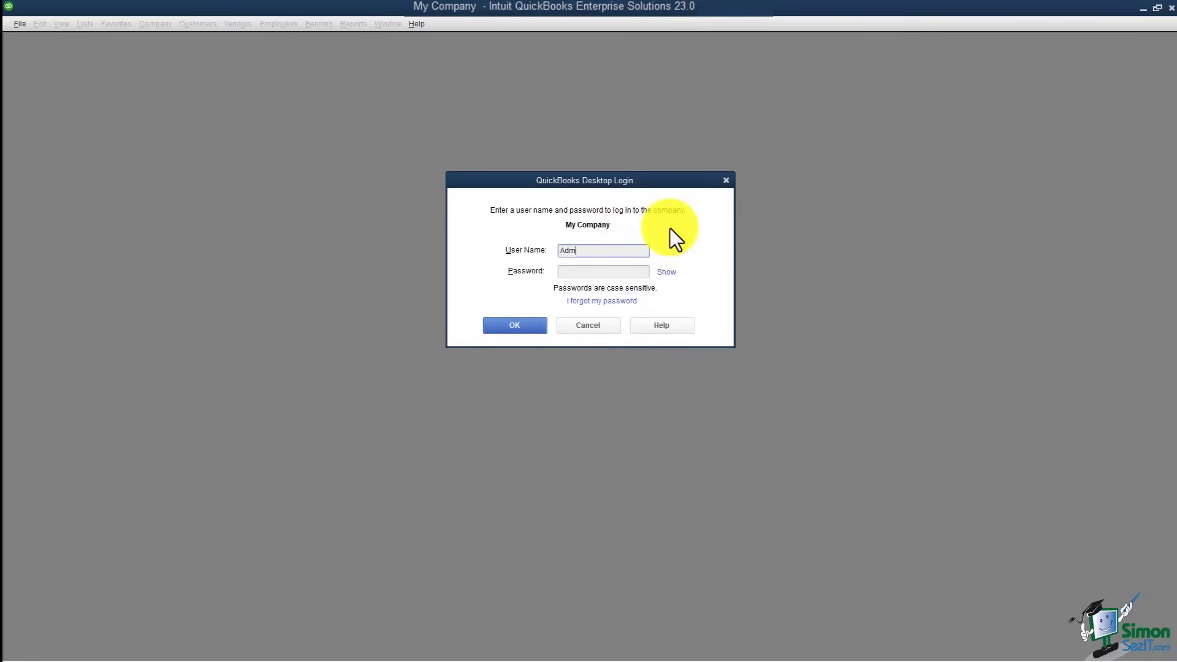
{"action": "type", "text": "in"}
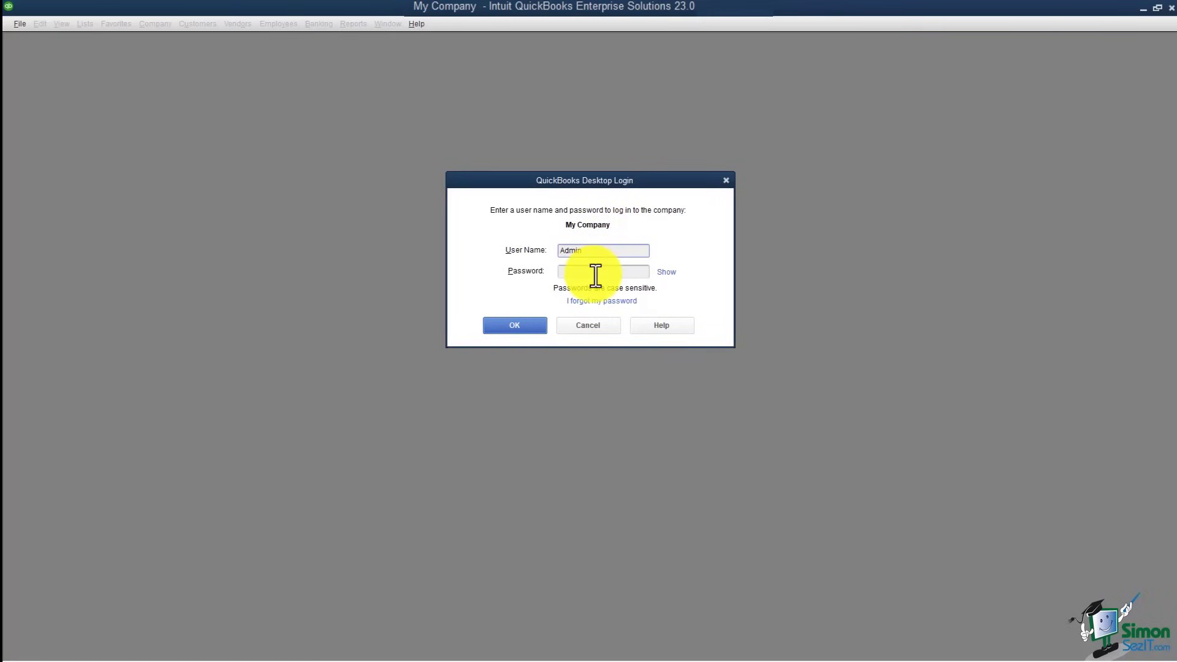
{"action": "left_click", "coordinate": [524, 326]}
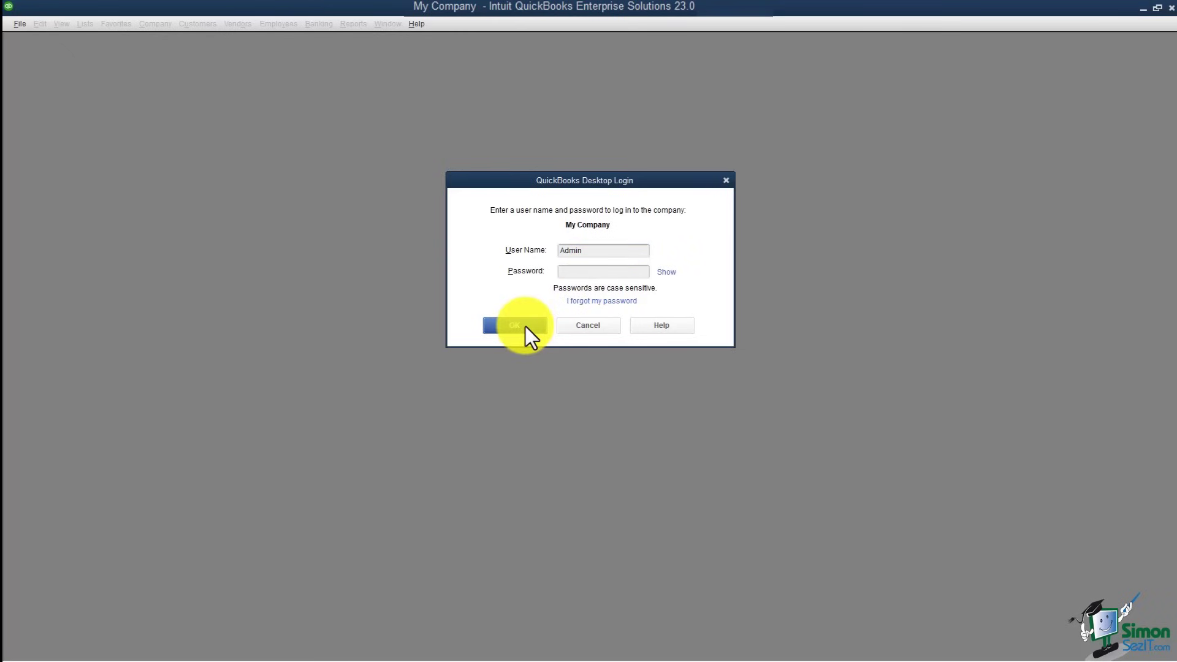
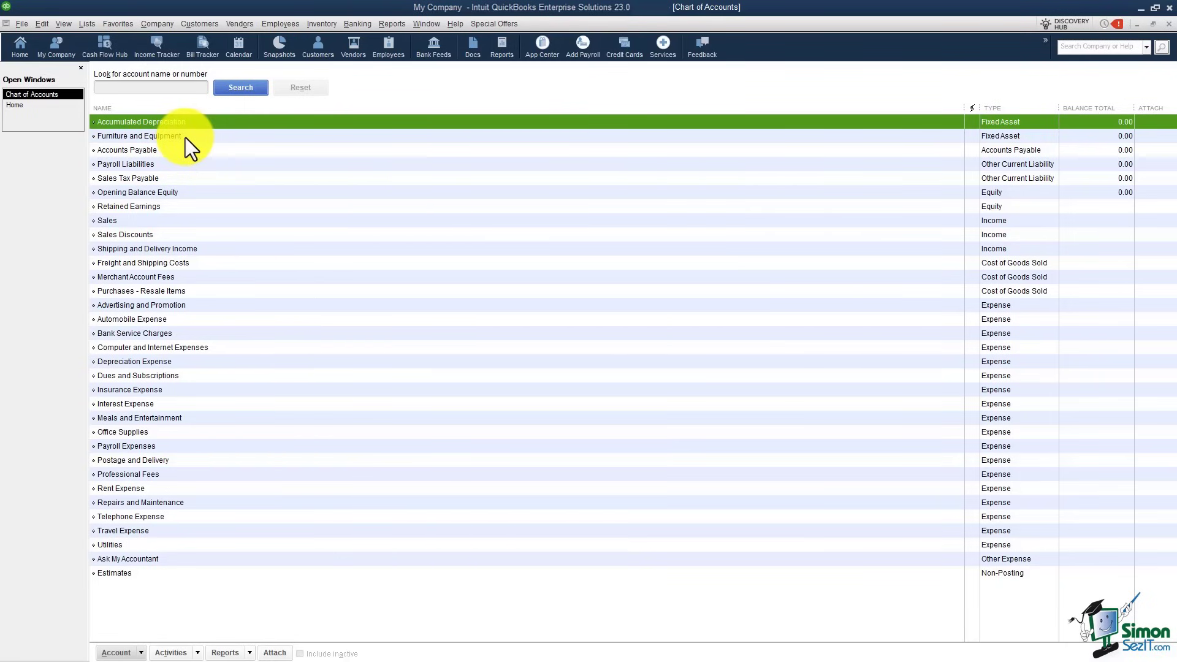
Step: Turn on Use account numbers in the company Accounting preferences
{"action": "left_click", "coordinate": [42, 24]}
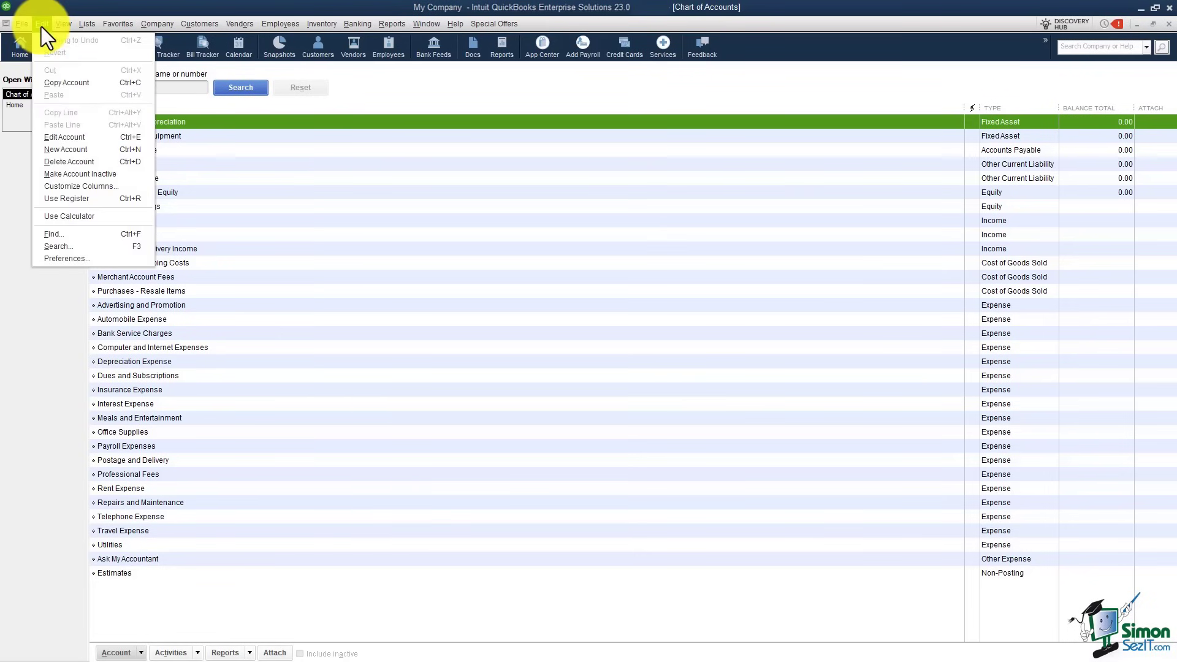
{"action": "left_click", "coordinate": [90, 259]}
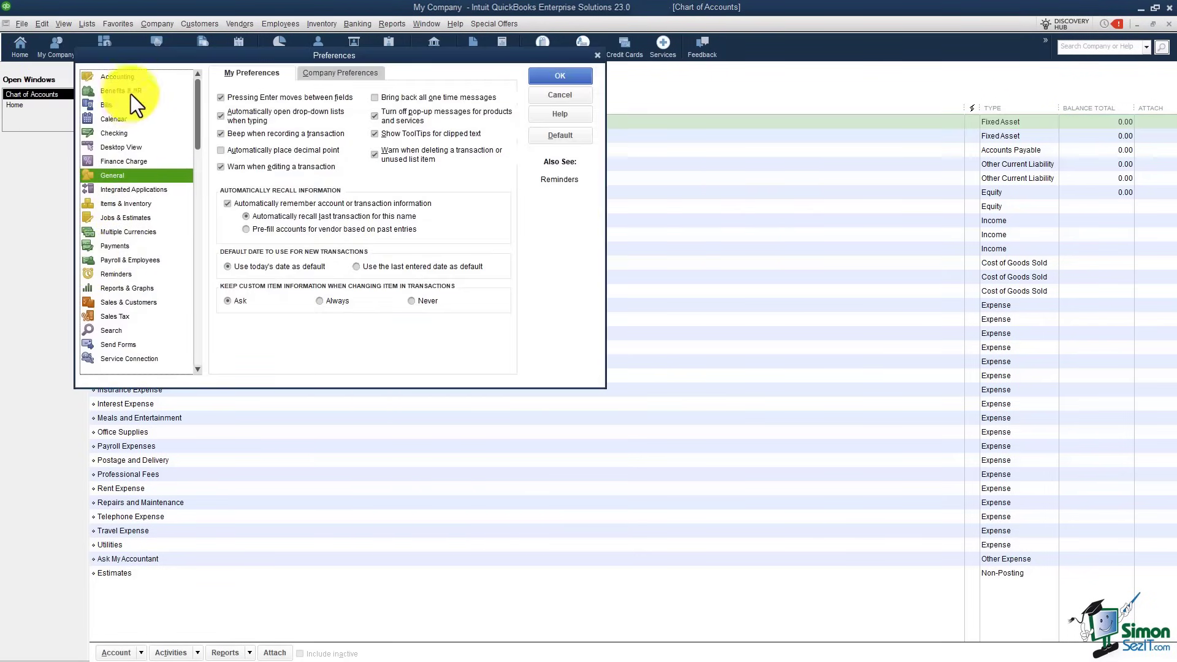
{"action": "left_click", "coordinate": [126, 76]}
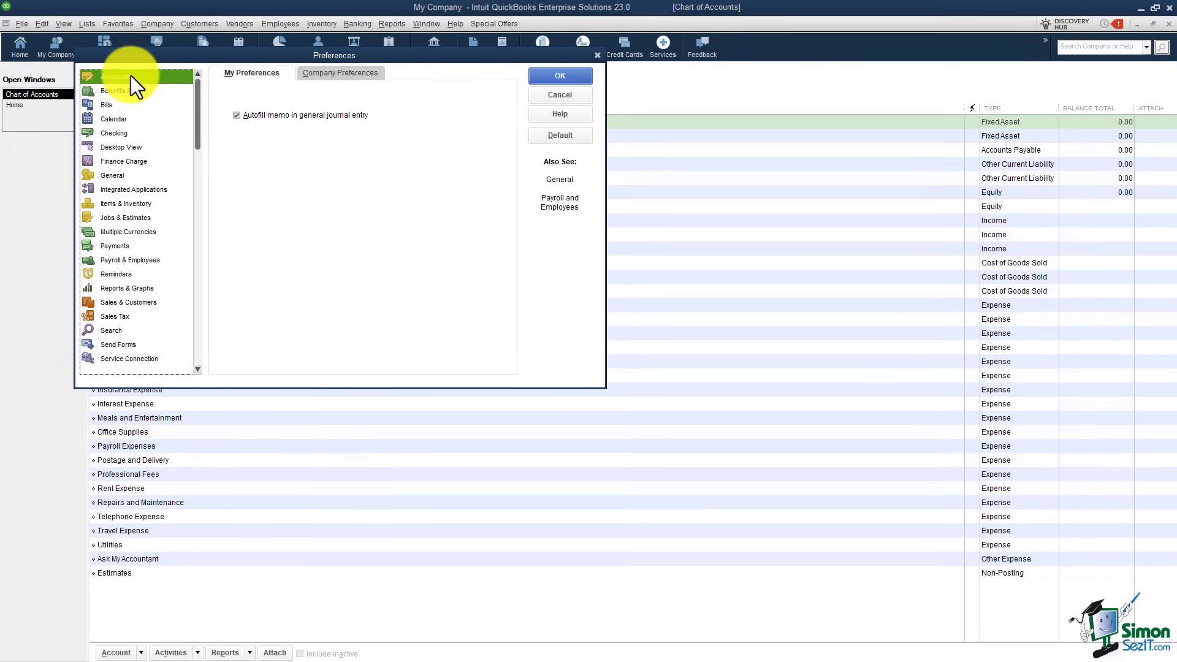
{"action": "left_click", "coordinate": [322, 73]}
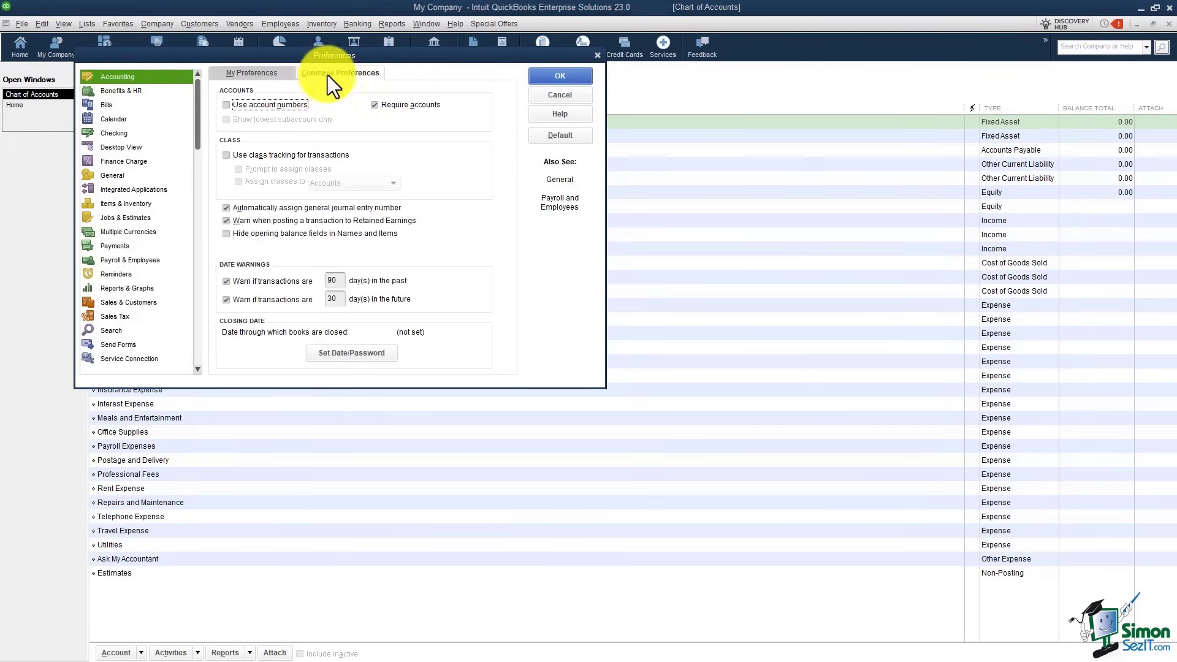
{"action": "left_click", "coordinate": [228, 107]}
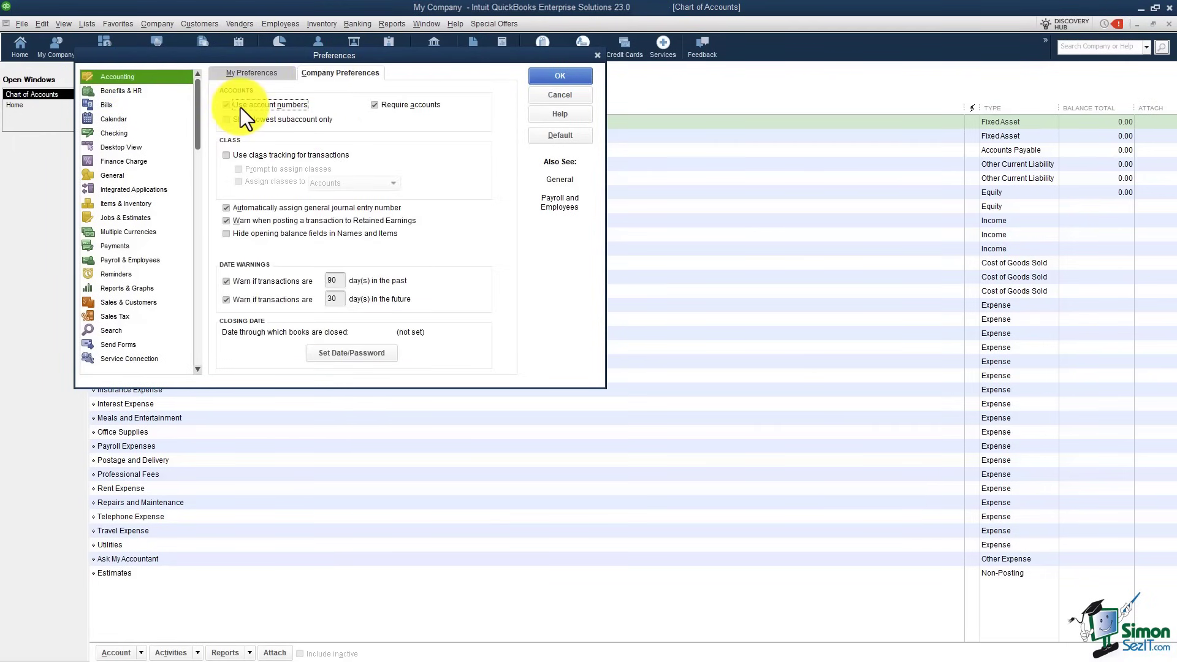
{"action": "left_click", "coordinate": [547, 79]}
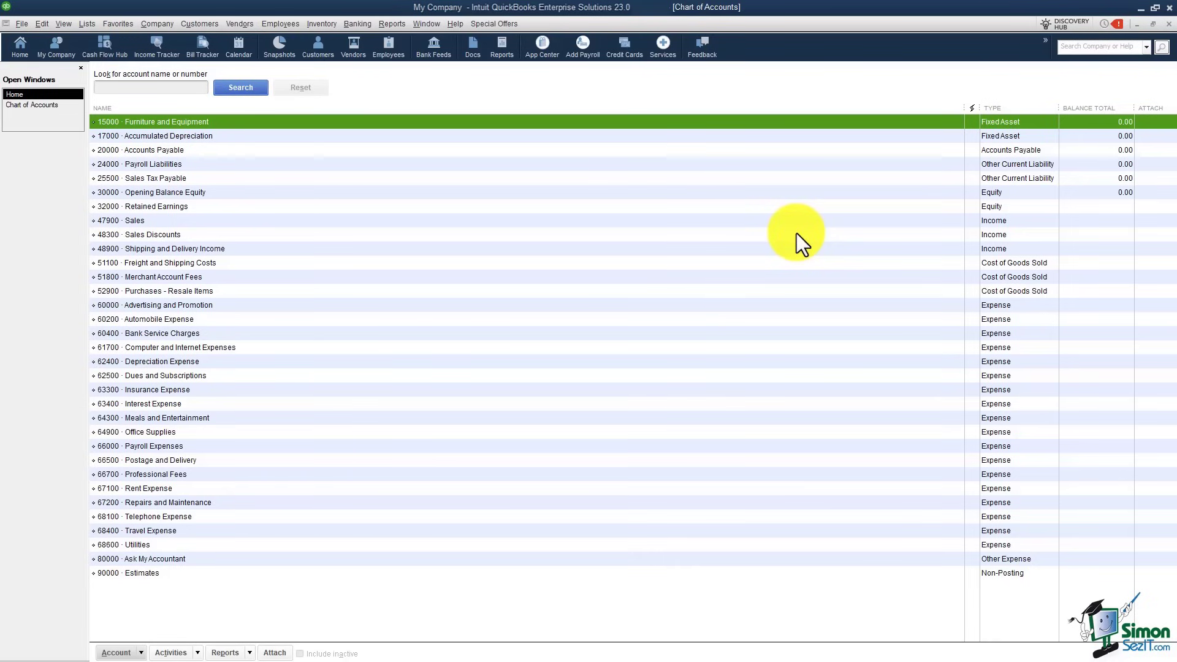
Step: Start a new Bank account from the Chart of Accounts, leaving other account types unchosen
{"action": "right_click", "coordinate": [498, 190]}
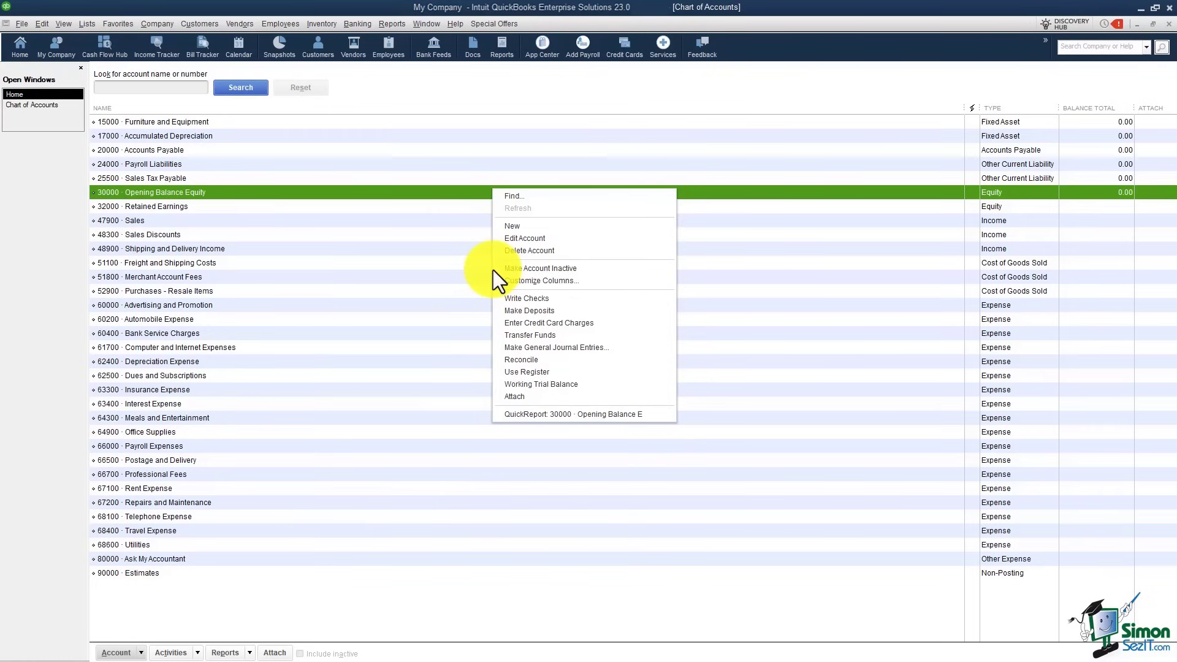
{"action": "left_click", "coordinate": [516, 227]}
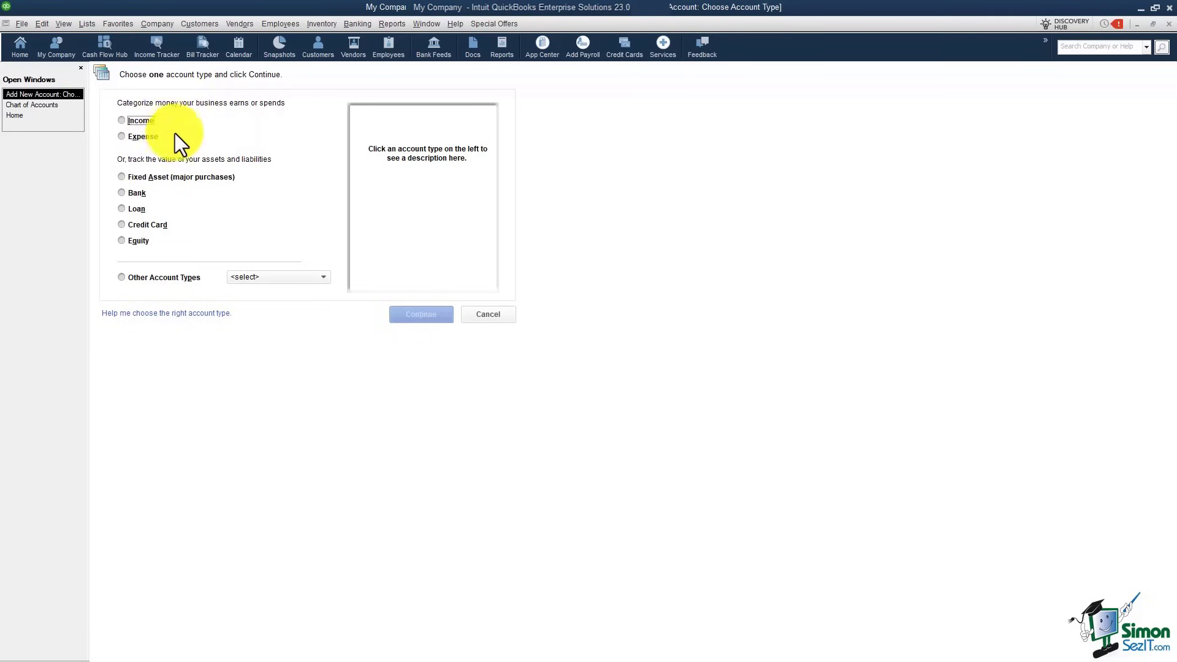
{"action": "left_click", "coordinate": [123, 192]}
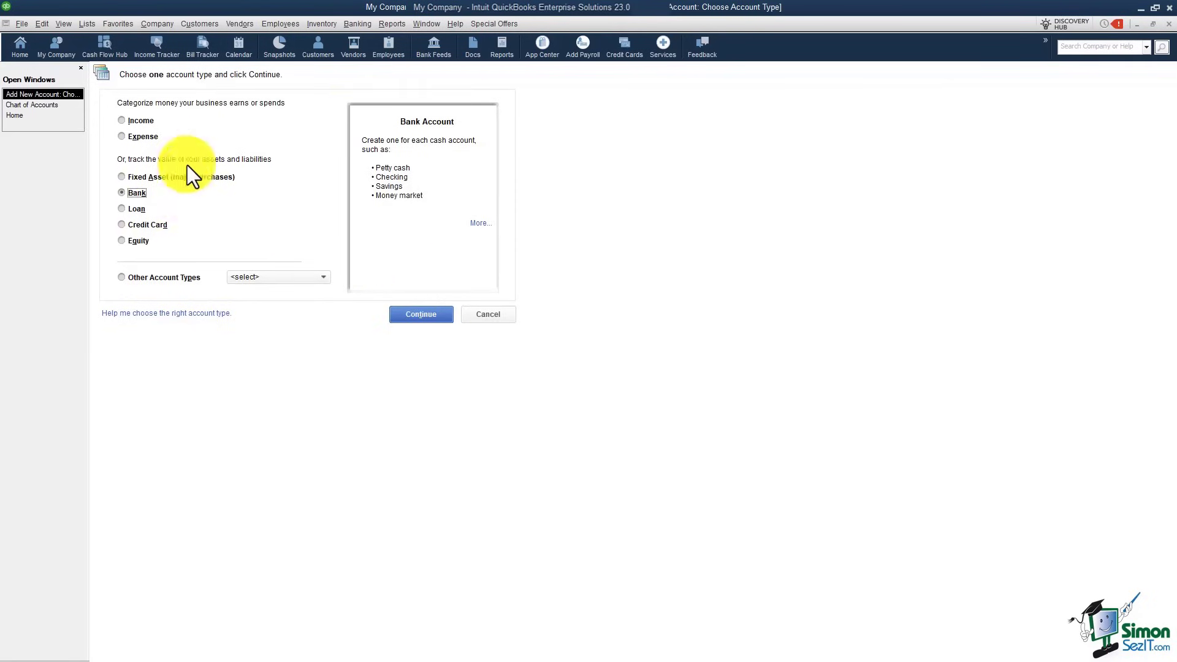
{"action": "left_click", "coordinate": [326, 278]}
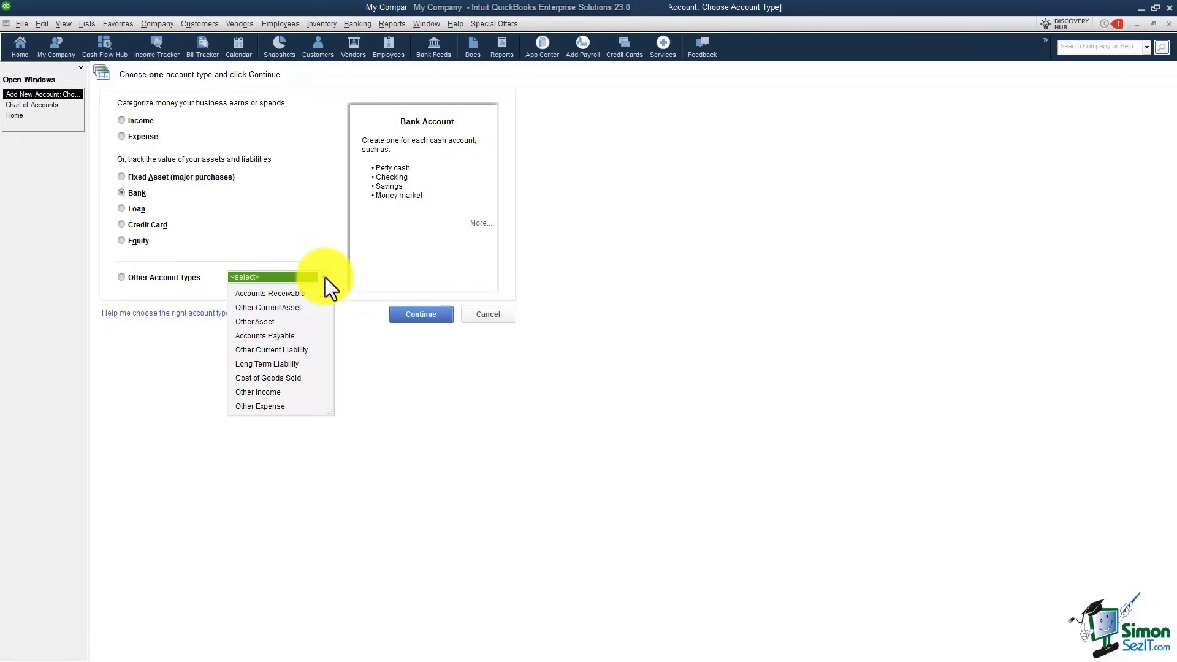
{"action": "left_click", "coordinate": [325, 277]}
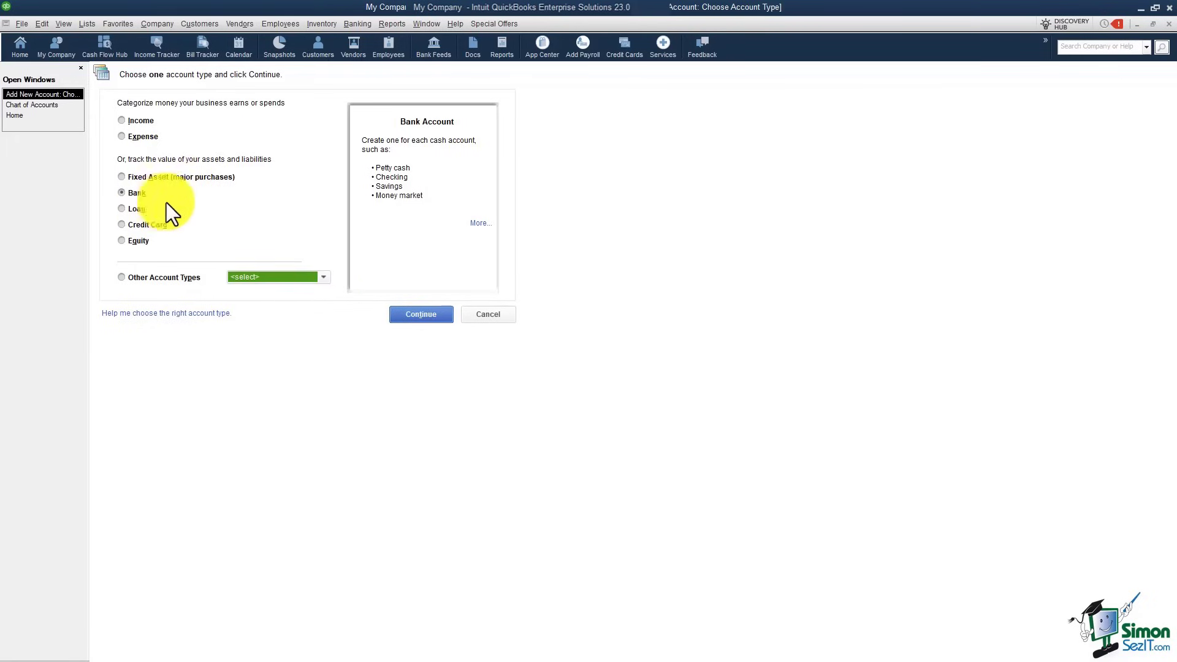
{"action": "left_click", "coordinate": [415, 314]}
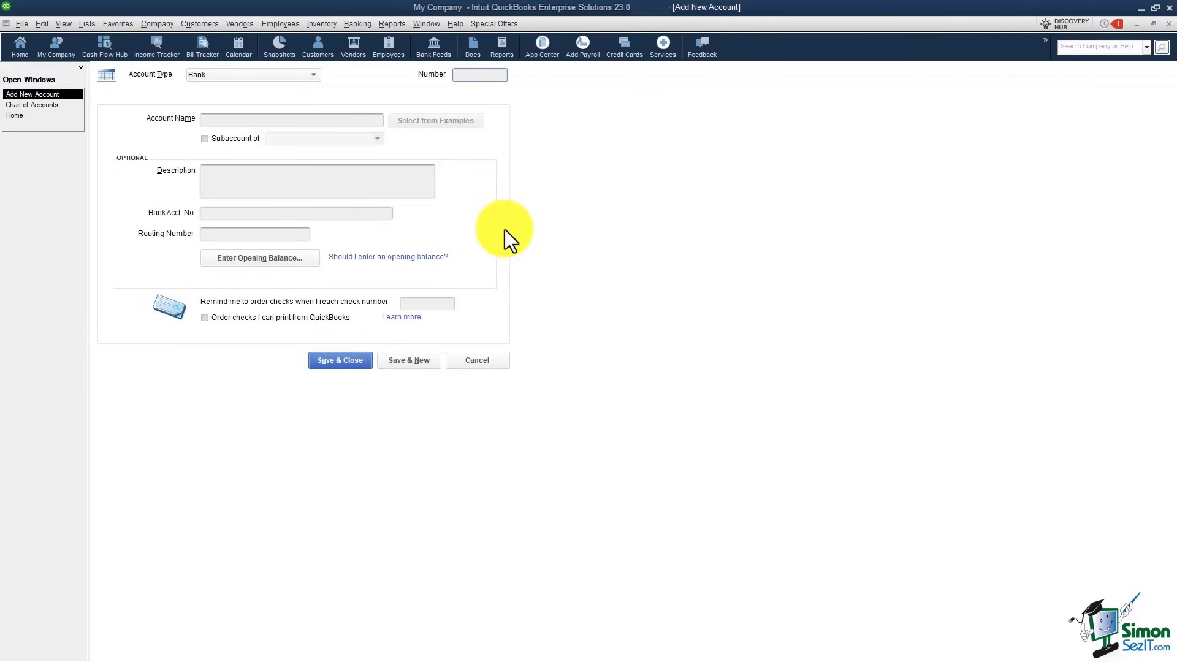
Step: Give the Bank account number 10000 and name Checking, then bring up its opening balance entry
{"action": "left_click", "coordinate": [314, 73]}
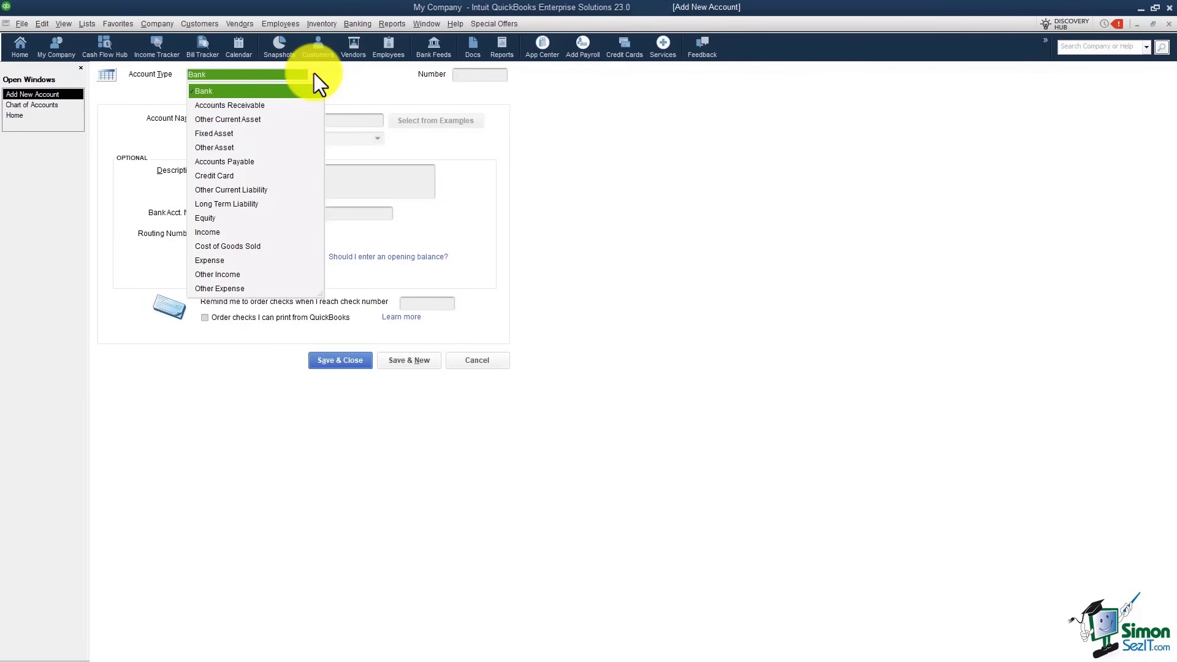
{"action": "left_click", "coordinate": [313, 73]}
{"action": "key", "text": "Tab"}
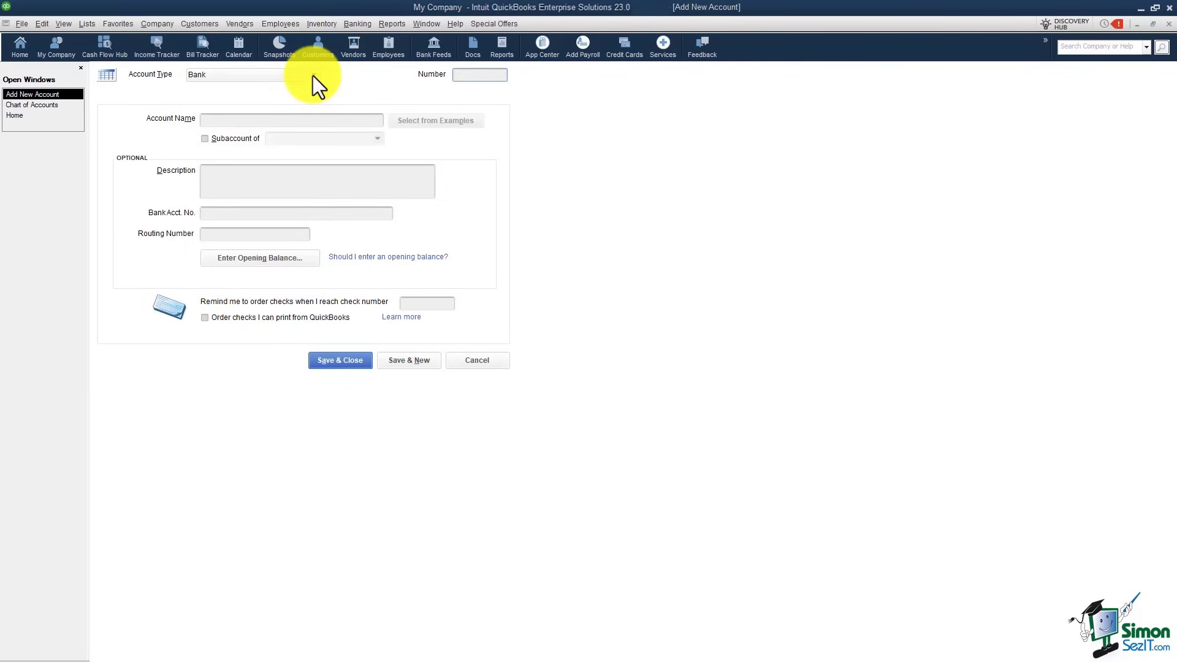
{"action": "left_click", "coordinate": [461, 75]}
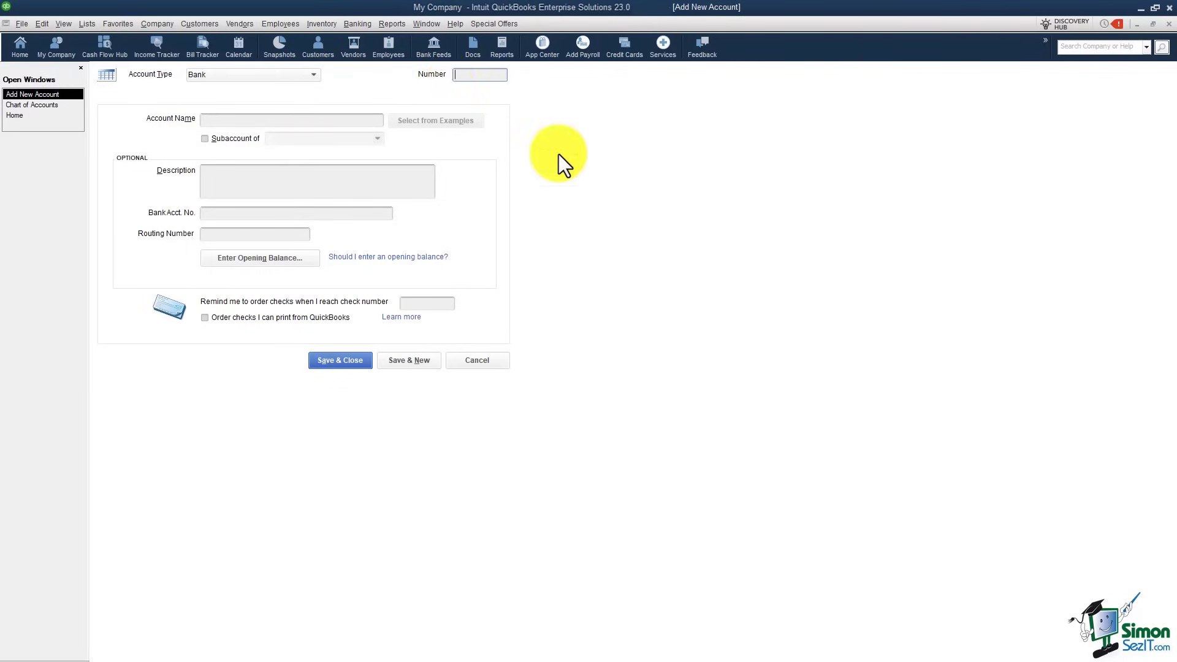
{"action": "type", "text": "10"}
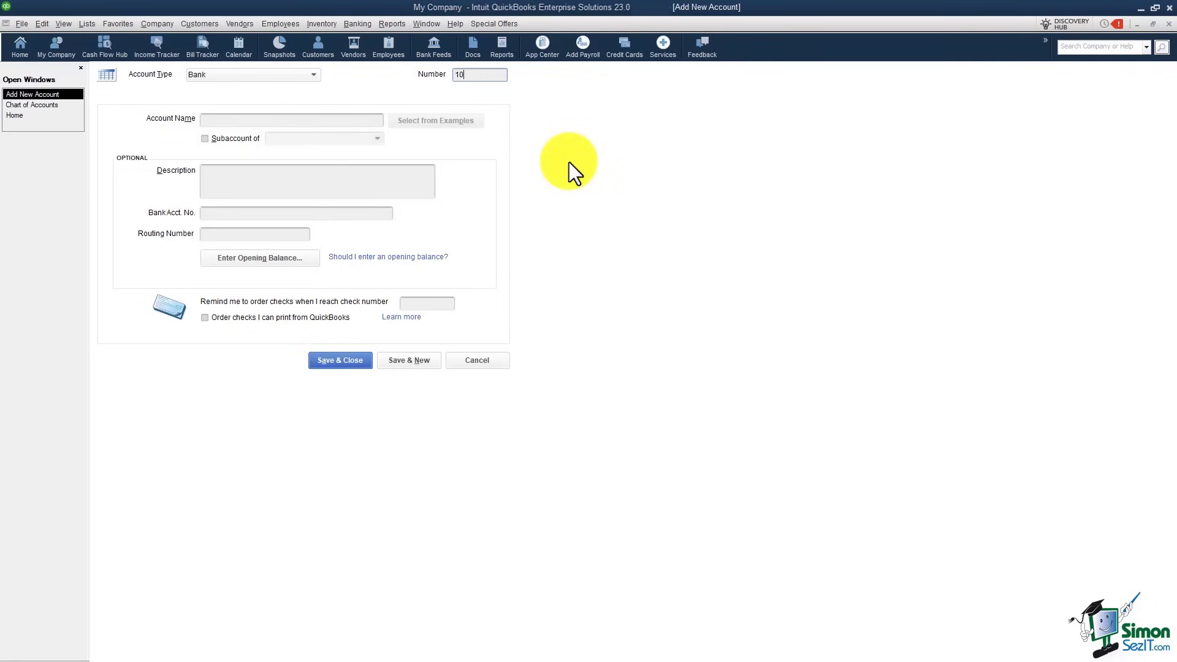
{"action": "type", "text": "000"}
{"action": "left_click", "coordinate": [312, 120]}
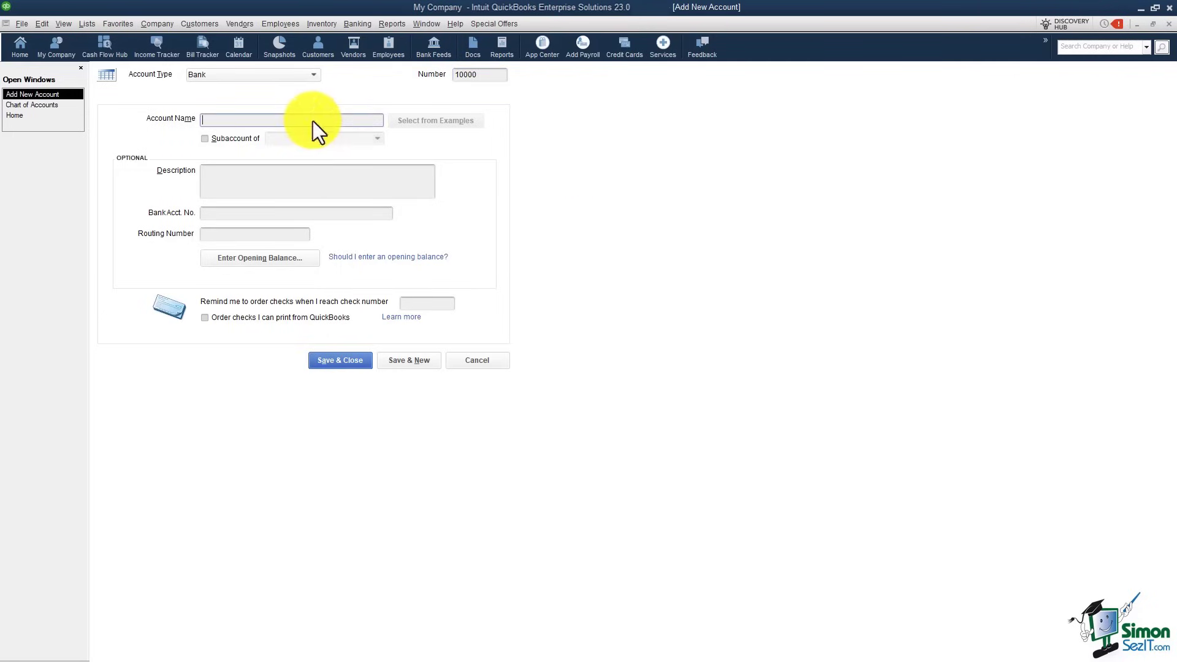
{"action": "type", "text": "Checking"}
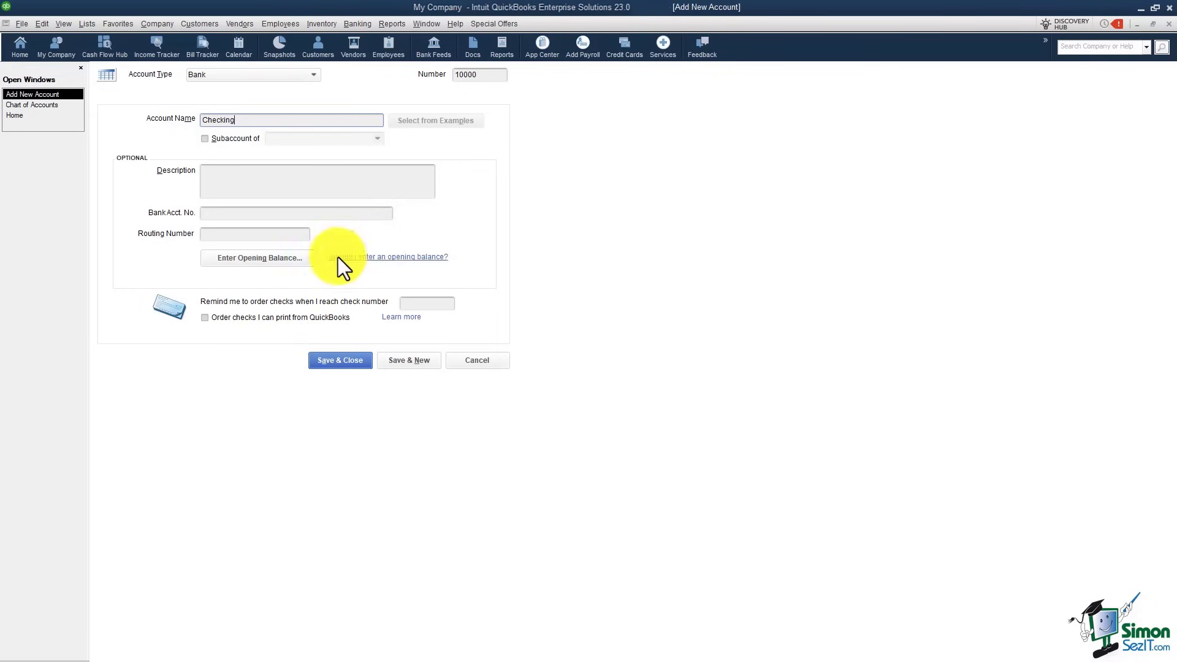
{"action": "left_click", "coordinate": [285, 259]}
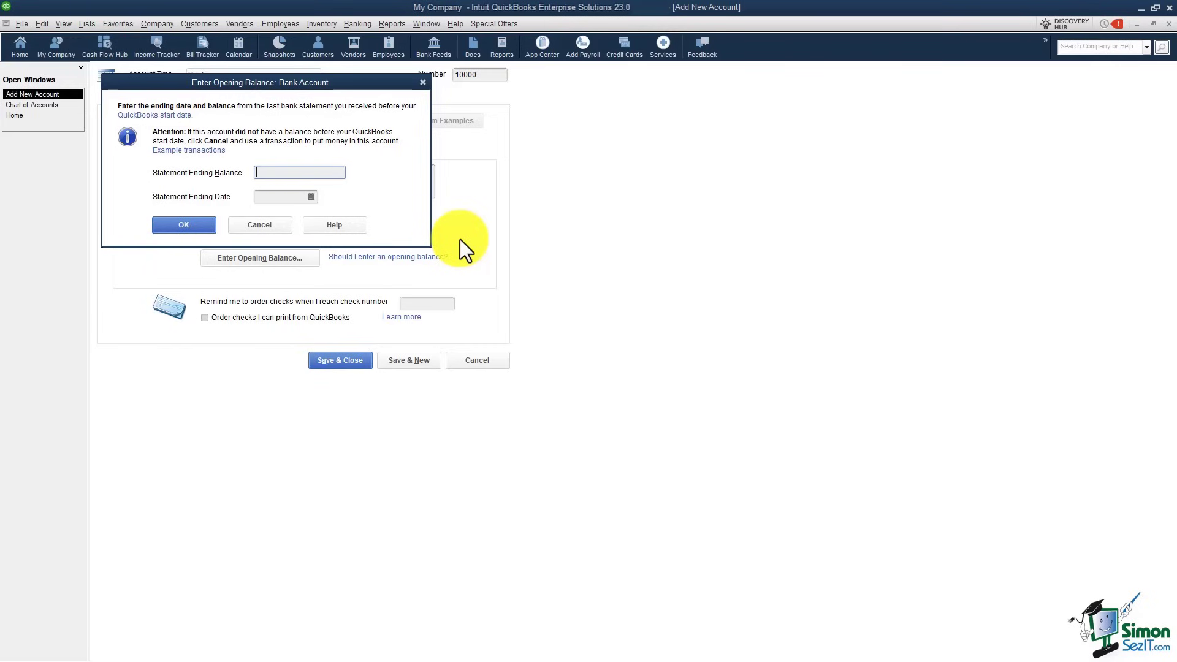
Step: Enter a 12,501.98 statement ending balance dated 12/31/2021 and confirm it
{"action": "type", "text": "12501.98"}
{"action": "left_click", "coordinate": [275, 196]}
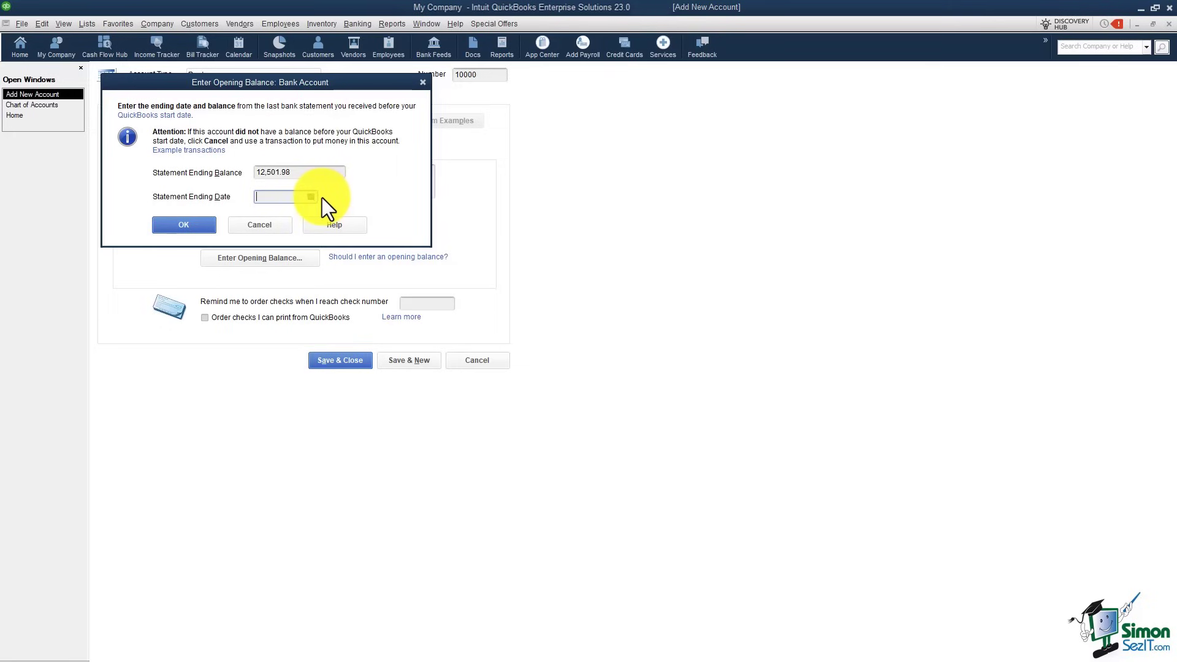
{"action": "type", "text": "12/31/2021"}
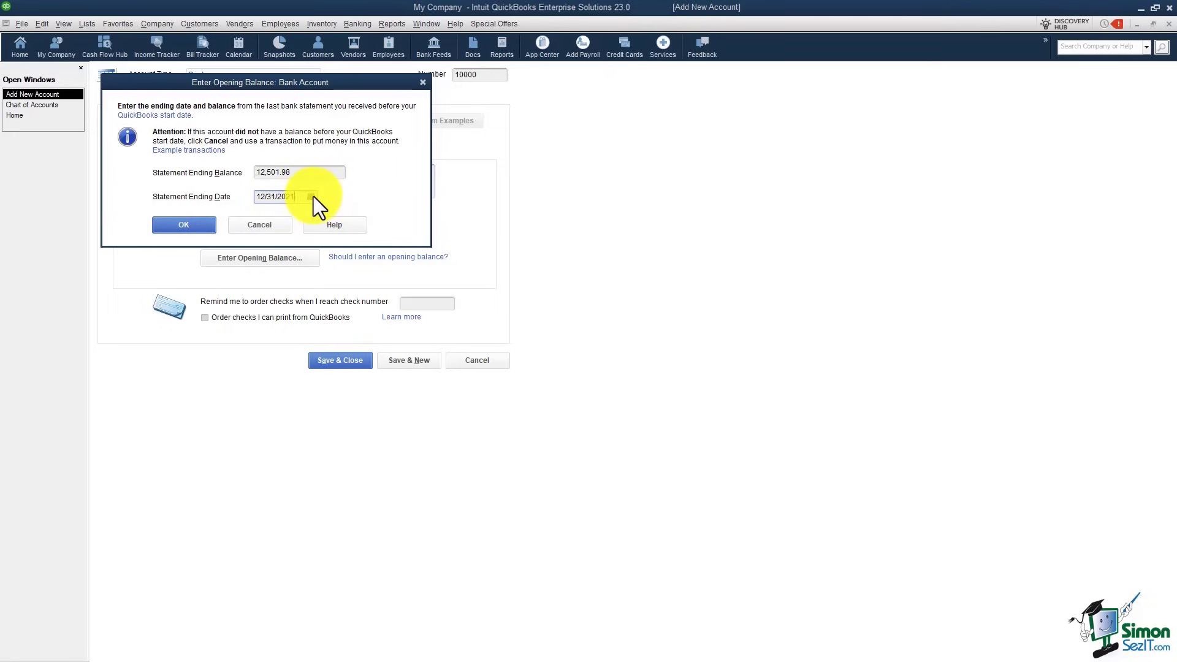
{"action": "left_click", "coordinate": [186, 225]}
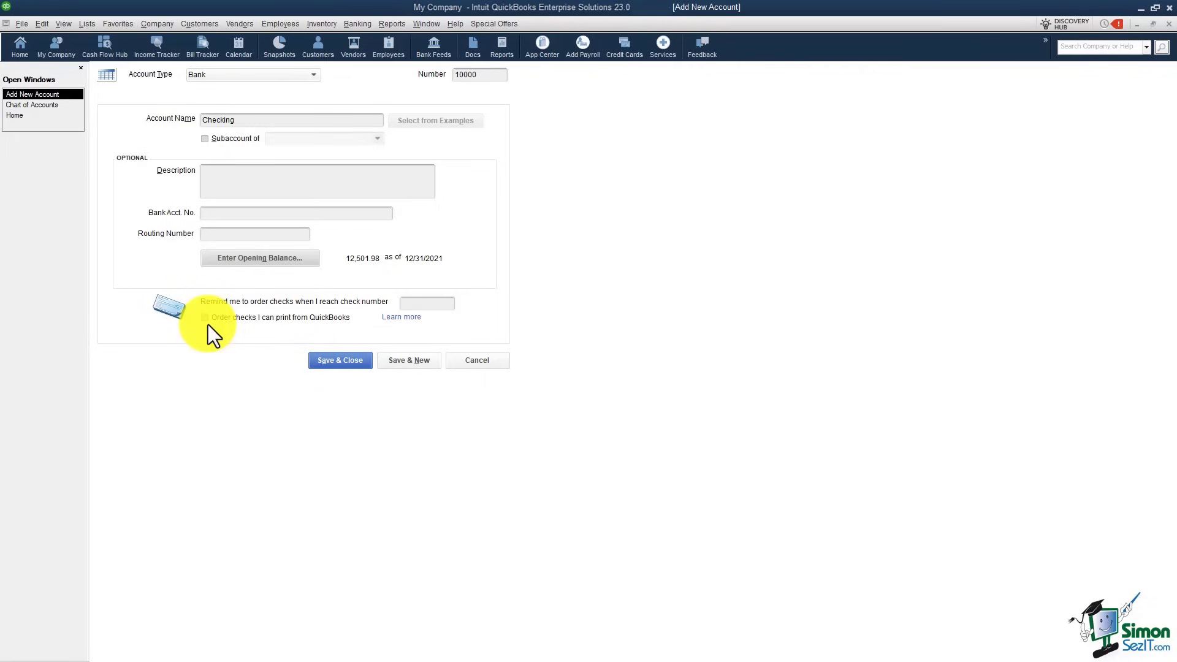
{"action": "left_click", "coordinate": [340, 361]}
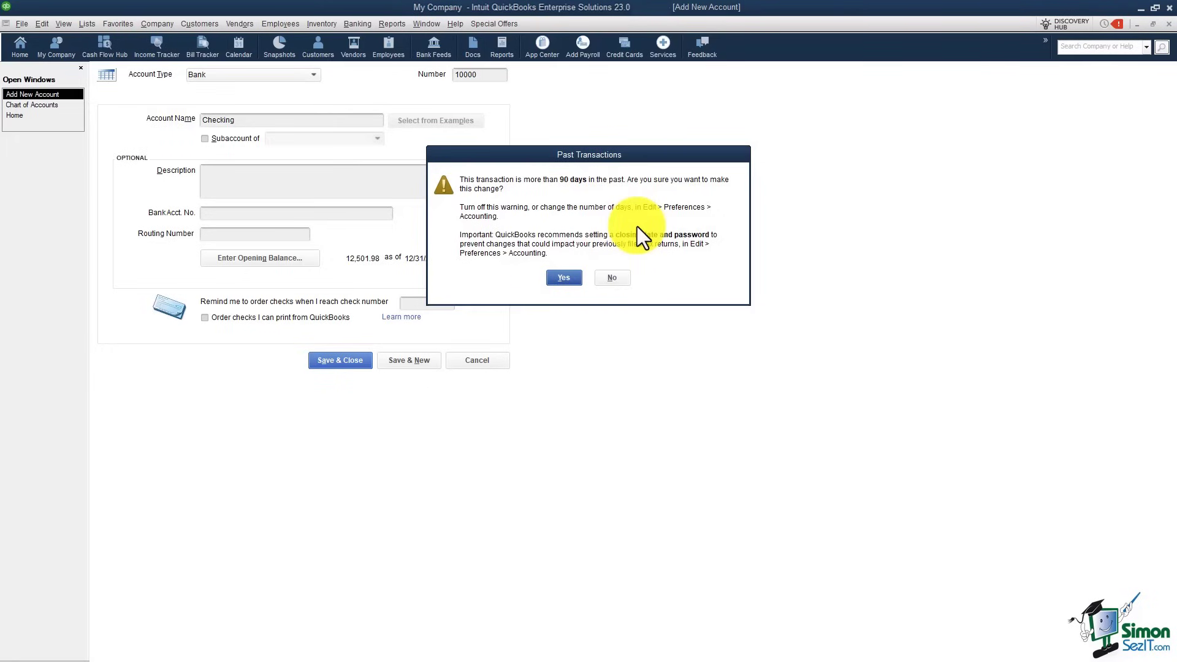
{"action": "left_click", "coordinate": [567, 278]}
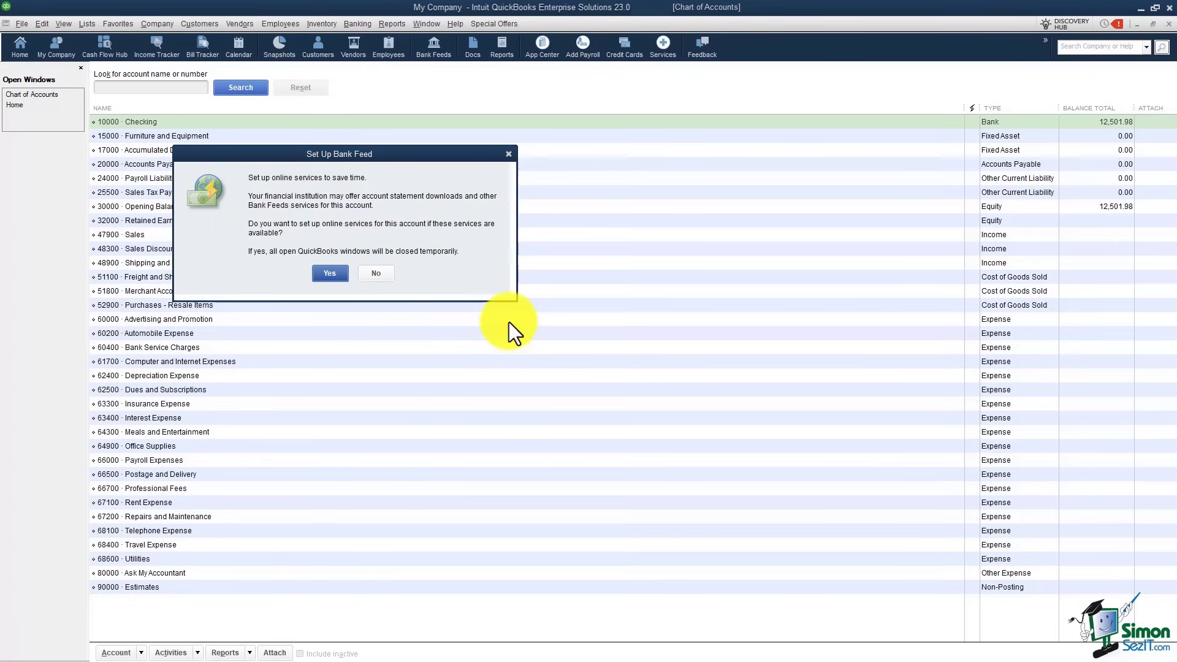
{"action": "left_click", "coordinate": [376, 274]}
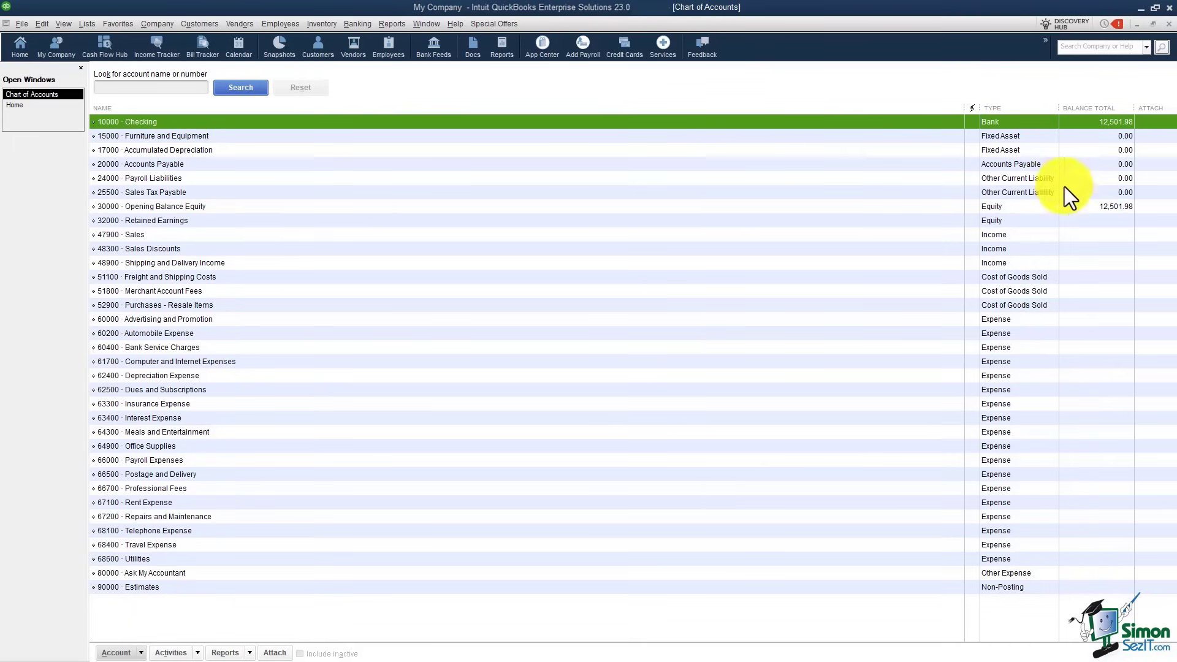
{"action": "double_click", "coordinate": [867, 120]}
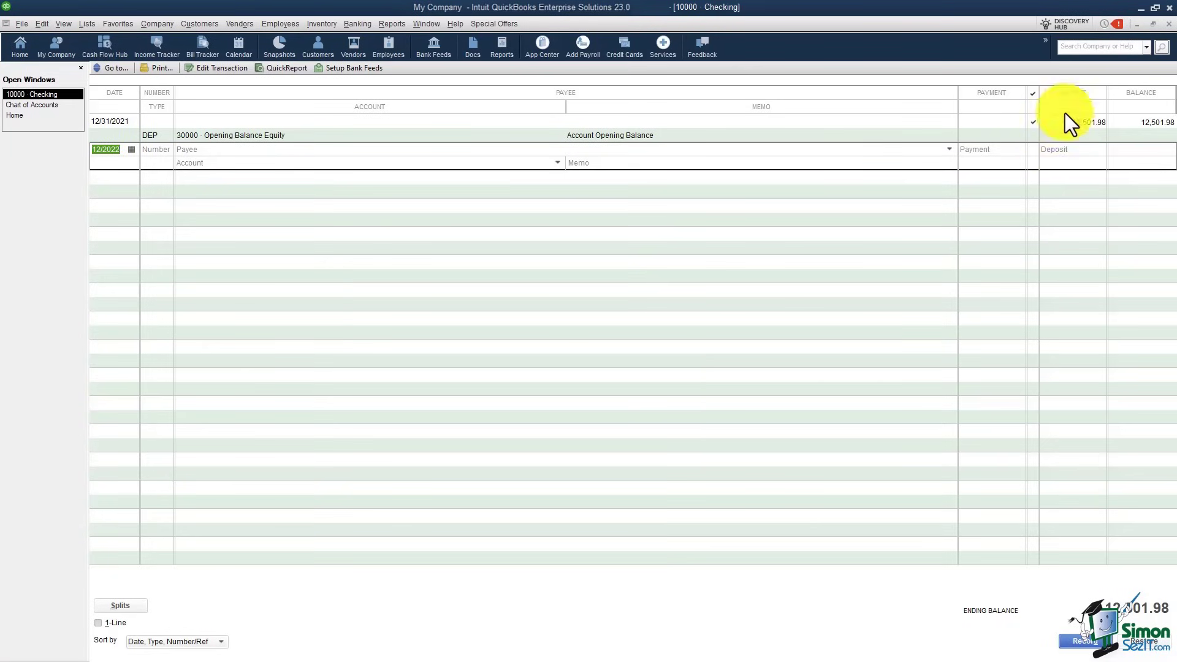
{"action": "left_click", "coordinate": [1169, 23]}
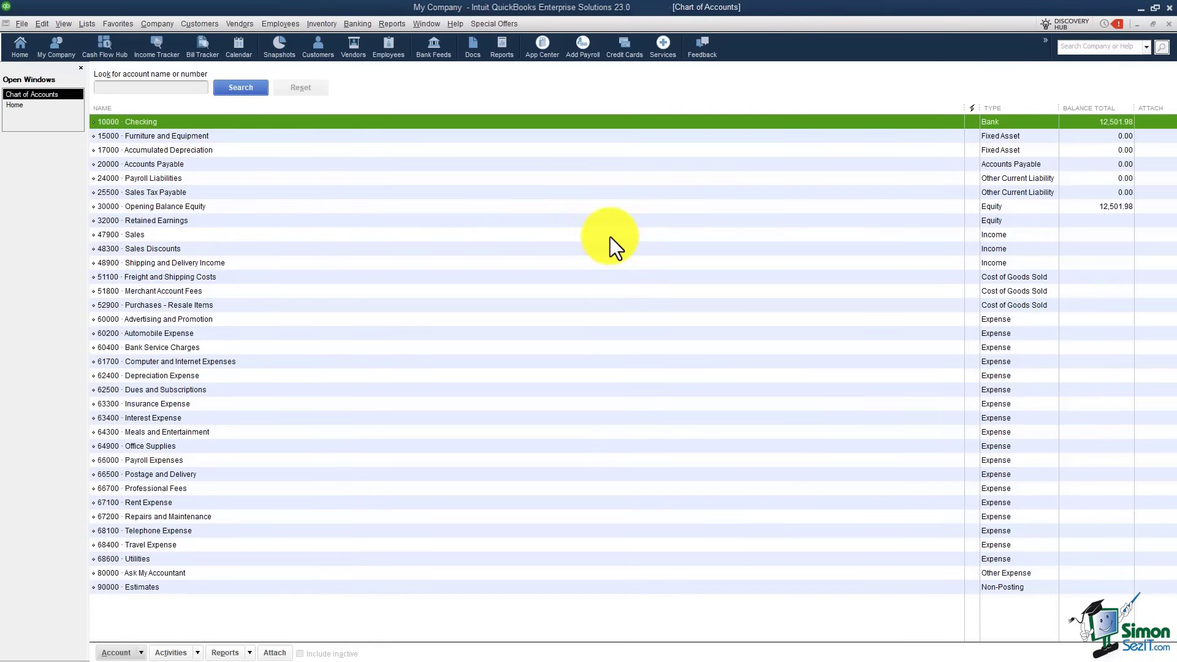
Step: Create a new Bank account named Savings with number 10100
{"action": "right_click", "coordinate": [598, 223]}
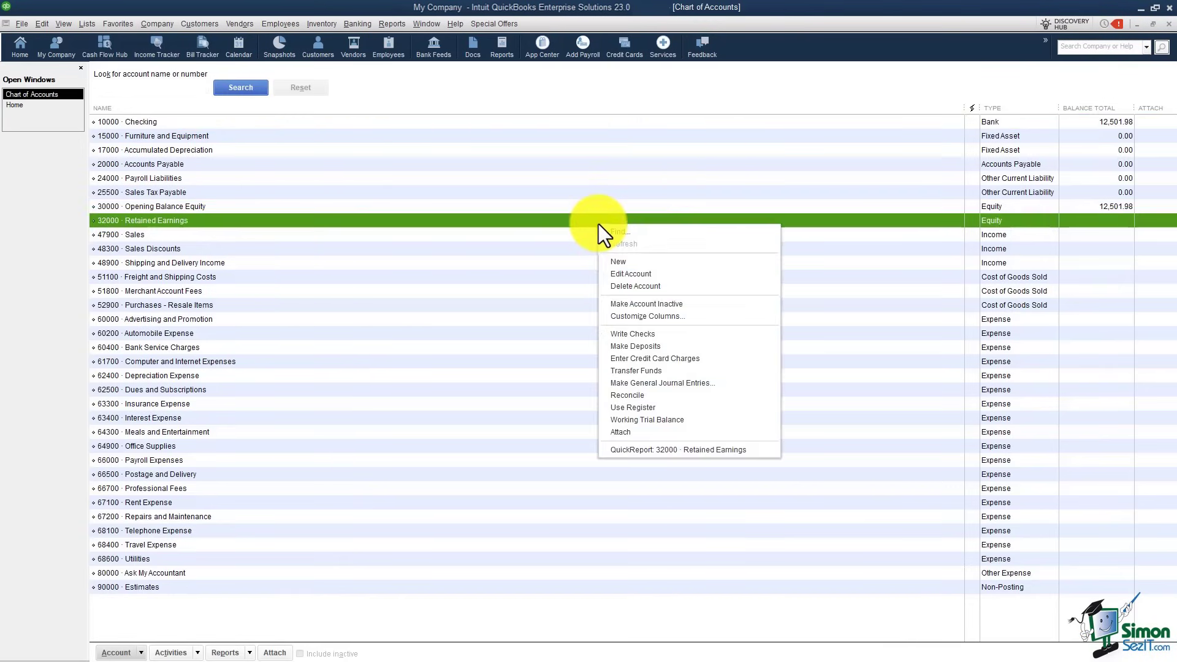
{"action": "left_click", "coordinate": [644, 262]}
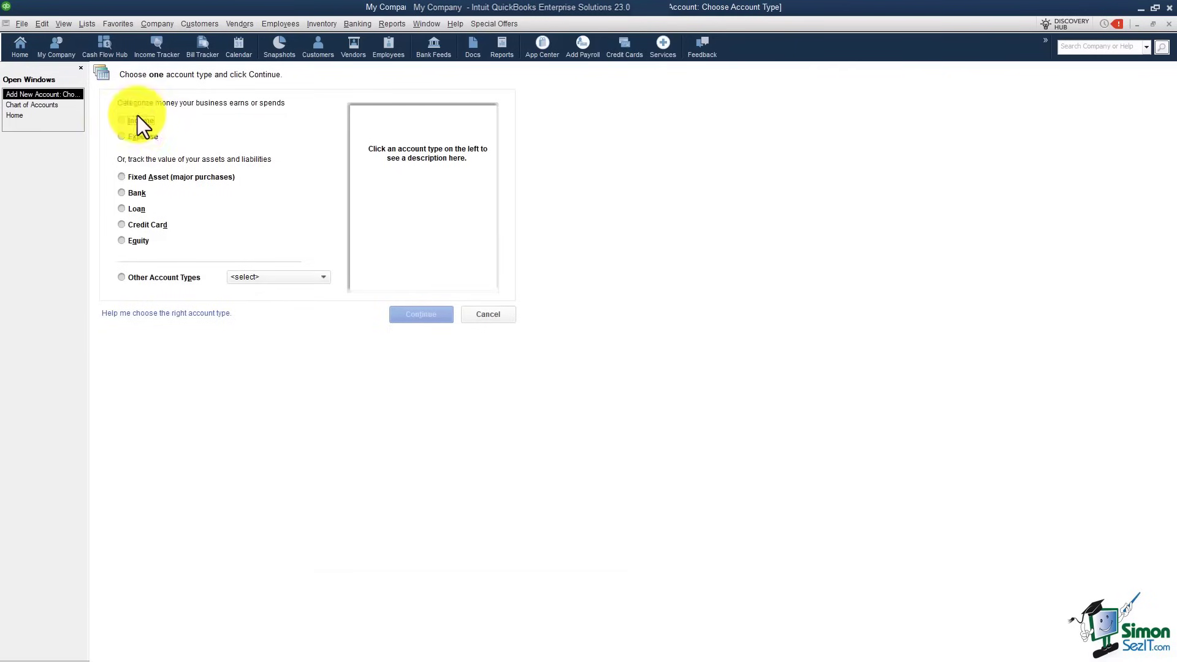
{"action": "left_click", "coordinate": [136, 192]}
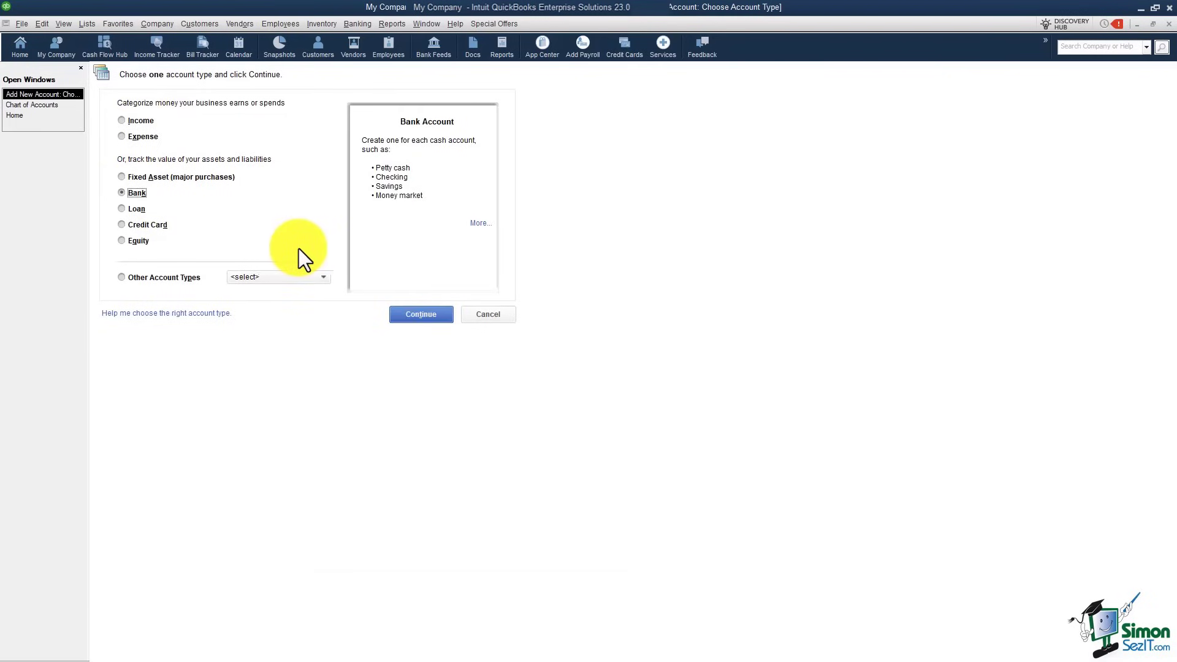
{"action": "left_click", "coordinate": [417, 315]}
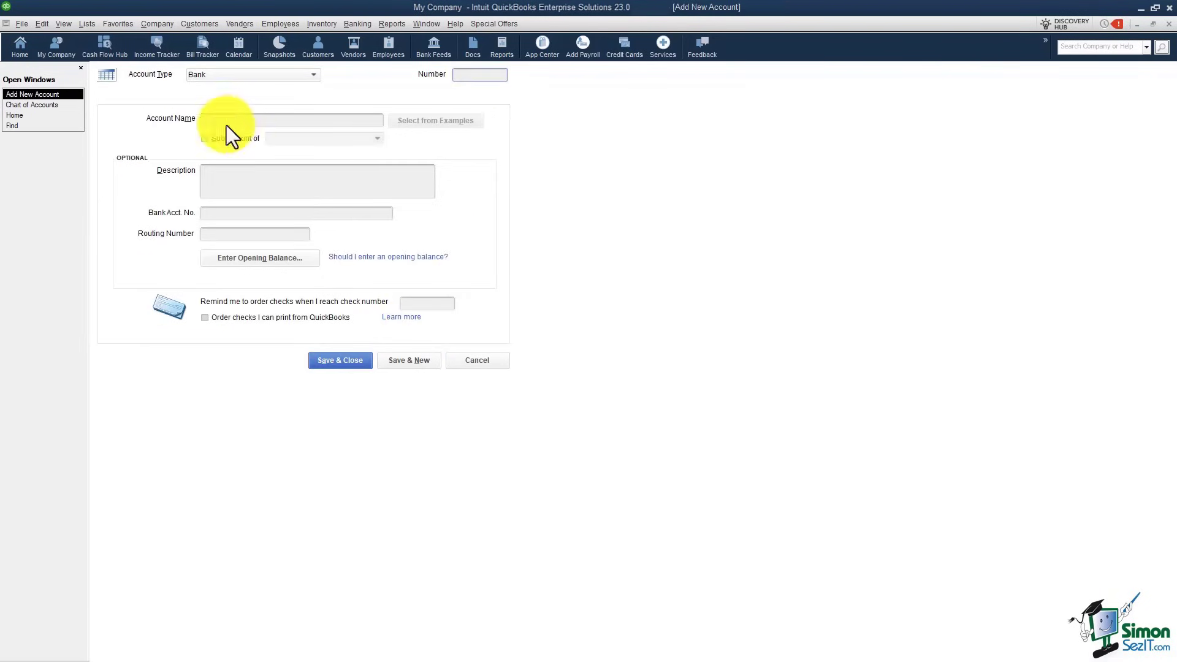
{"action": "type", "text": "Sav"}
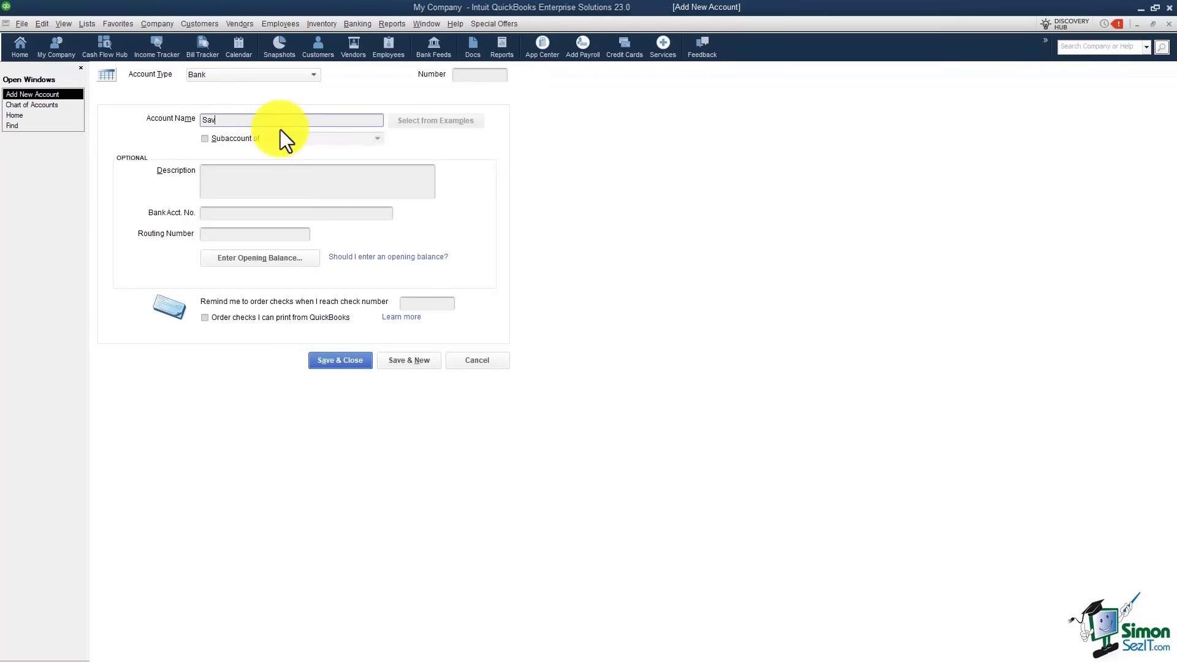
{"action": "type", "text": "ings"}
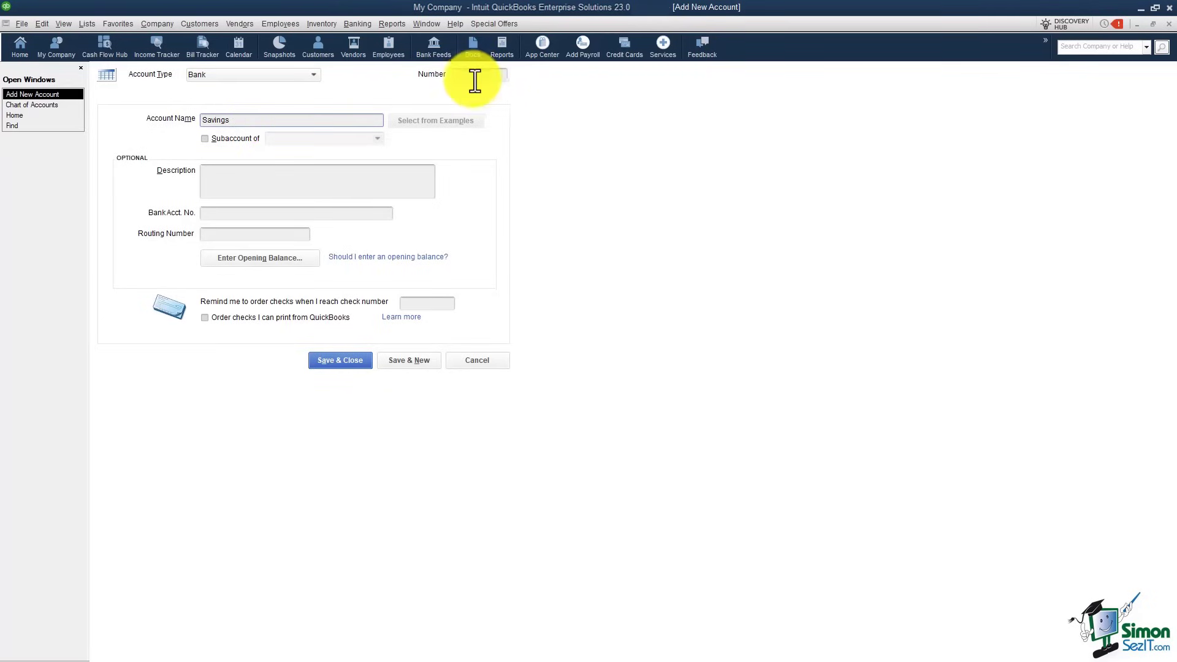
{"action": "left_click", "coordinate": [475, 74]}
{"action": "type", "text": "10100"}
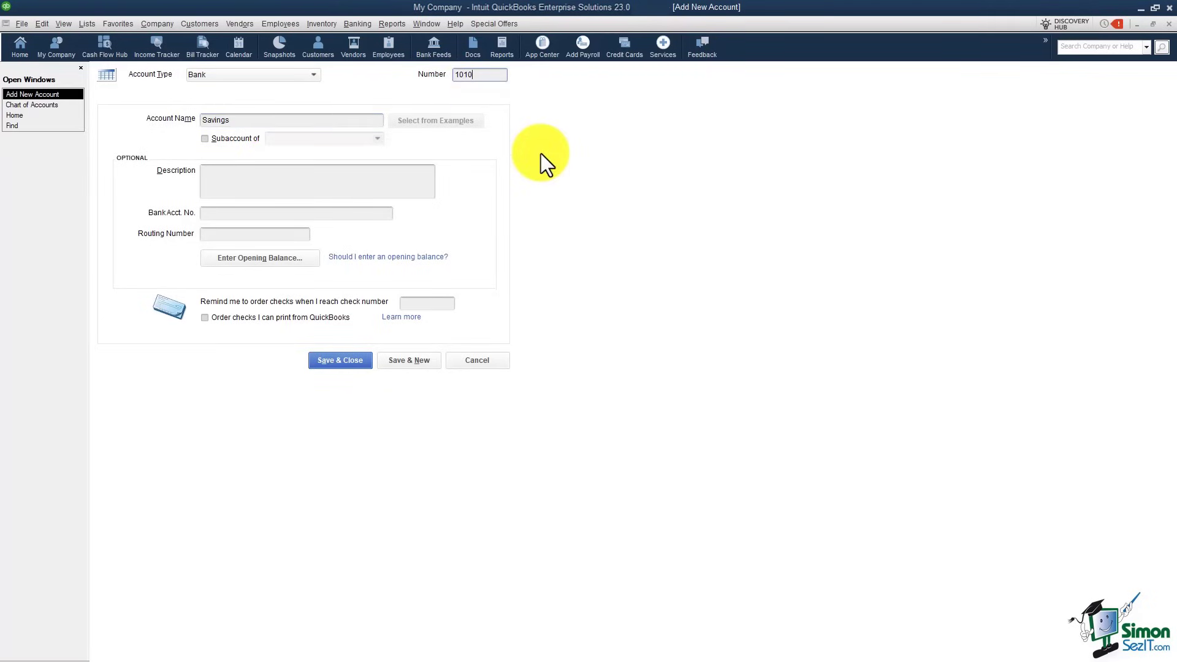
Step: Give Savings a 15,000.00 opening balance as of 12/31/2021 and save, accepting the warning
{"action": "left_click", "coordinate": [279, 263]}
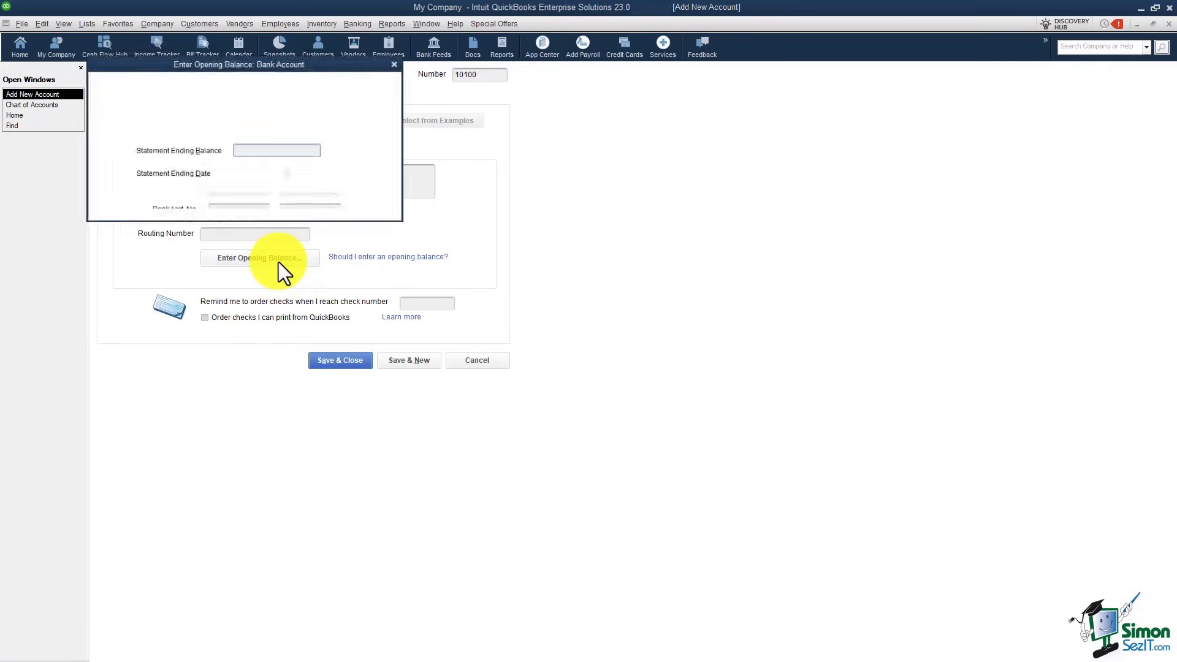
{"action": "type", "text": "15000.00"}
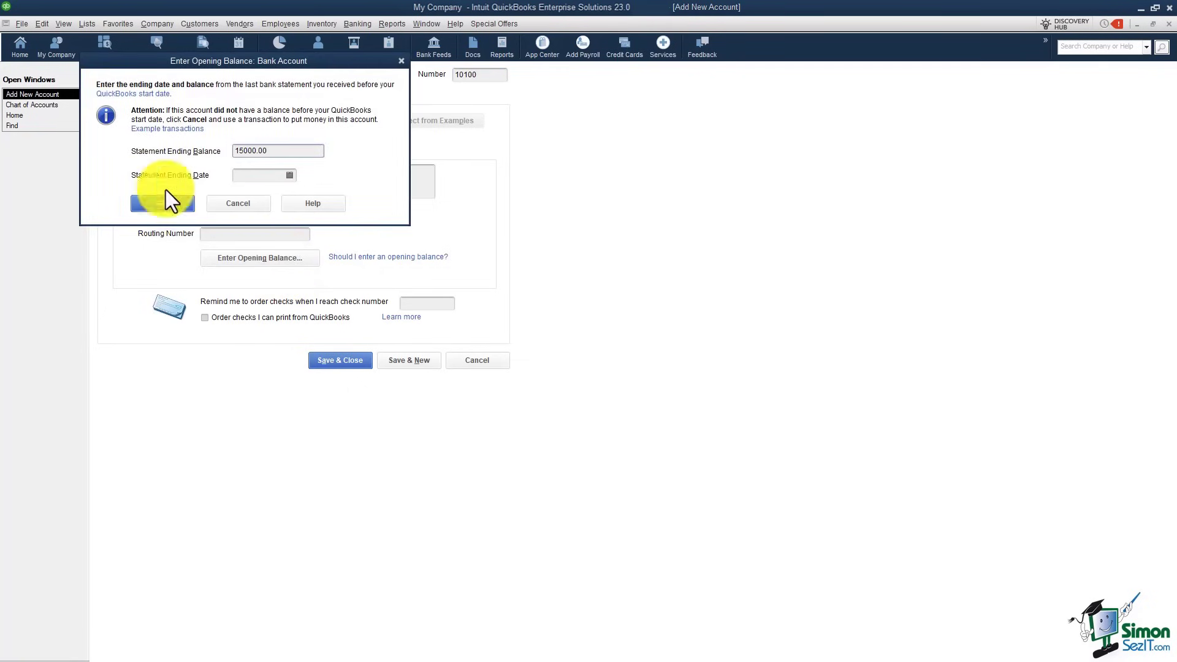
{"action": "left_click", "coordinate": [249, 176]}
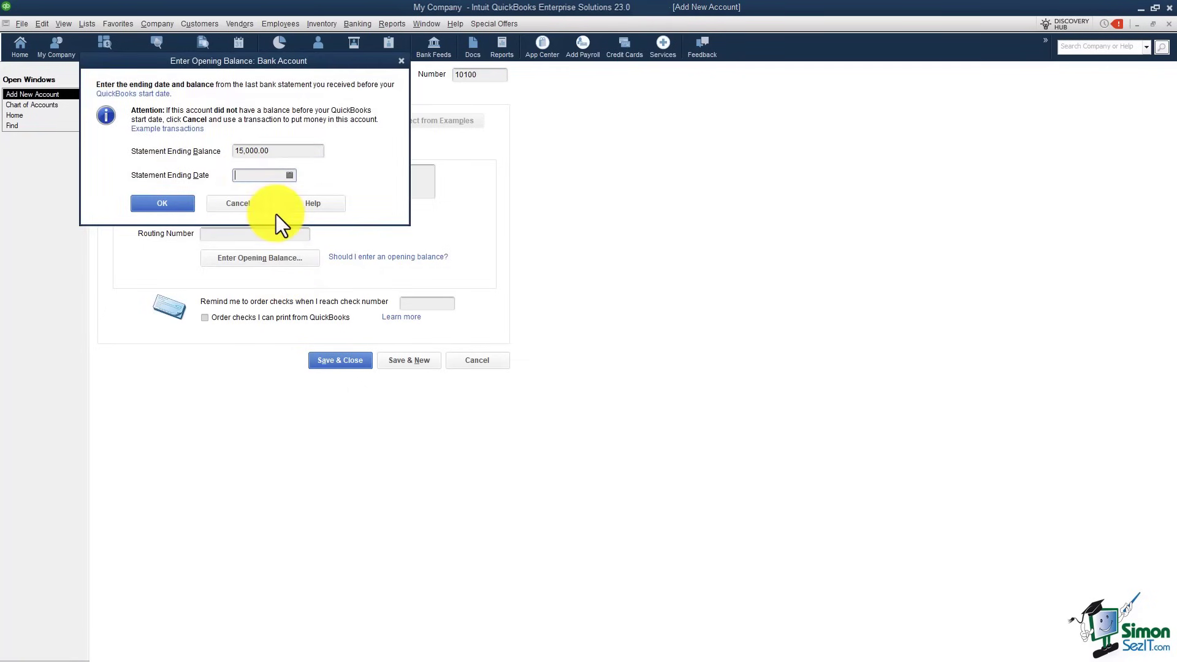
{"action": "type", "text": "12/31/2021"}
{"action": "left_click", "coordinate": [190, 205]}
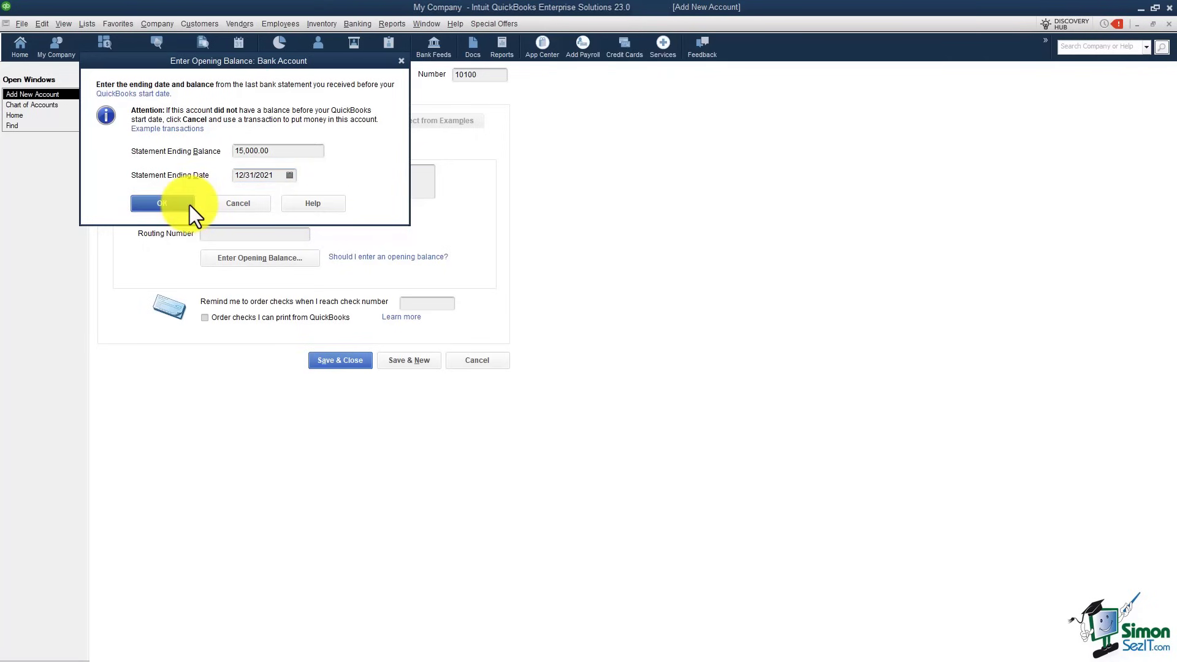
{"action": "left_click", "coordinate": [358, 358]}
{"action": "left_click", "coordinate": [554, 280]}
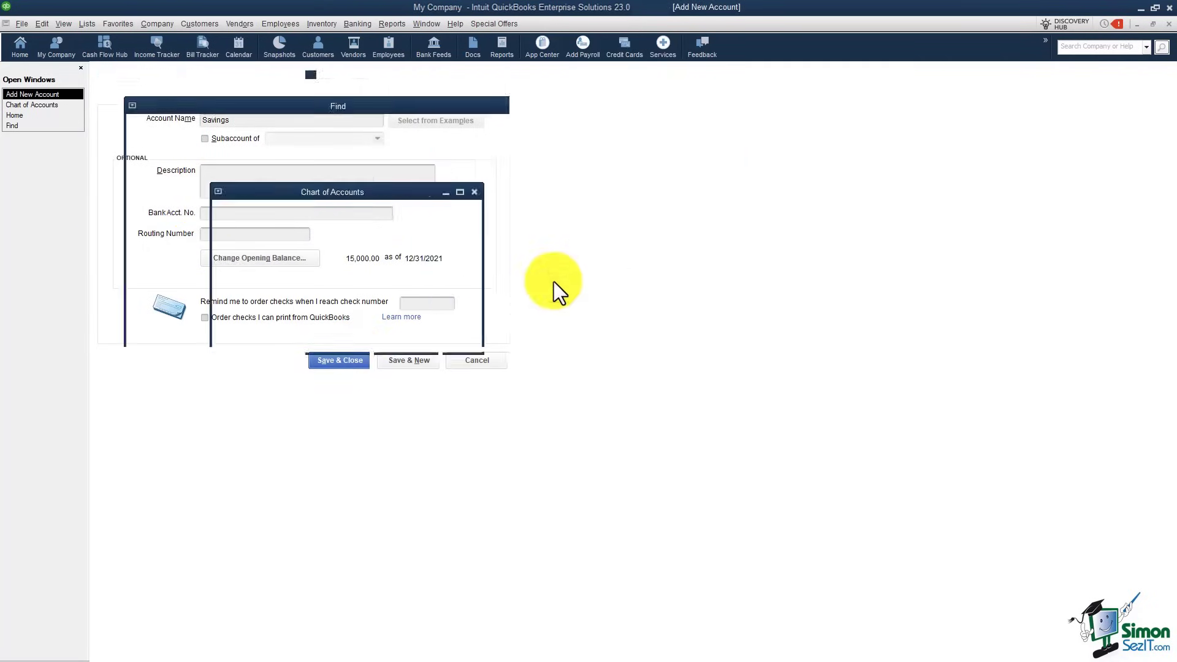
Step: Decline the bank feed, then review Opening Balance Equity (27,501.98) and Furniture and Equipment
{"action": "left_click", "coordinate": [358, 256]}
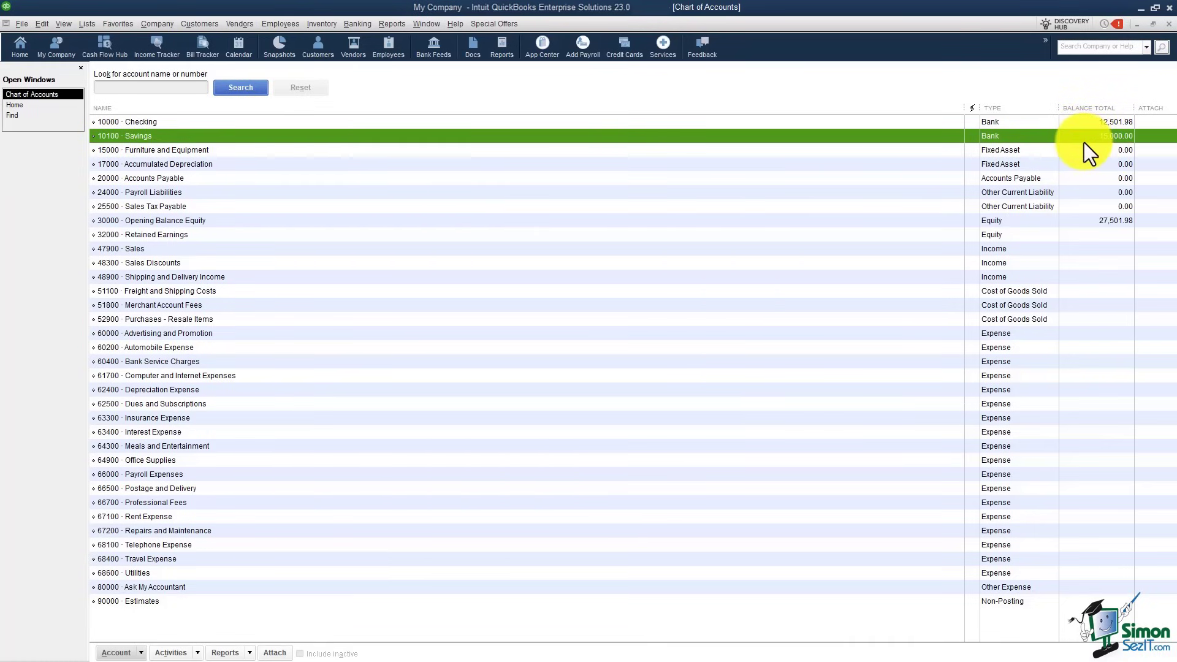
{"action": "left_click", "coordinate": [1076, 221]}
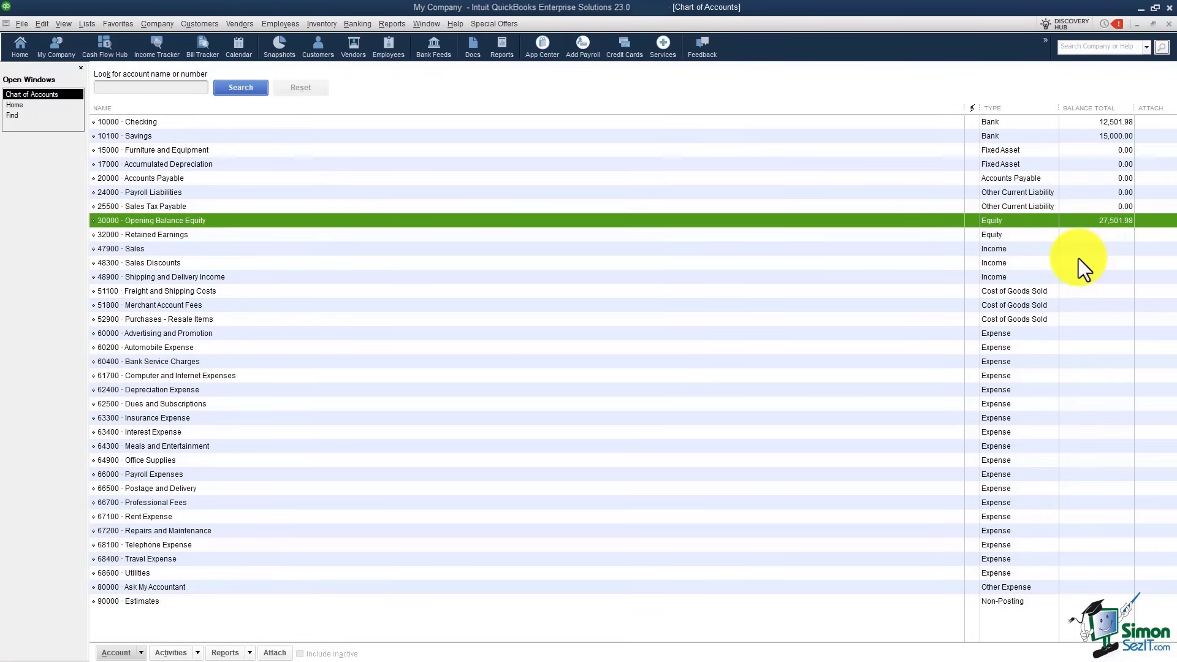
{"action": "left_click", "coordinate": [993, 151]}
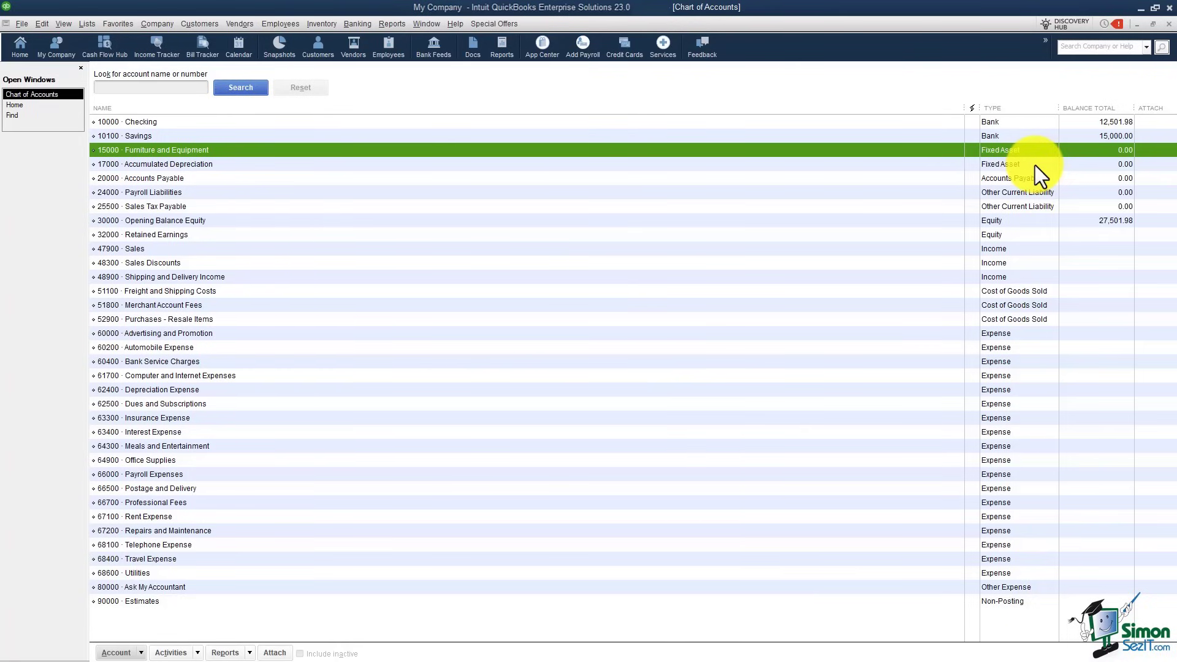
{"action": "left_click", "coordinate": [1041, 179]}
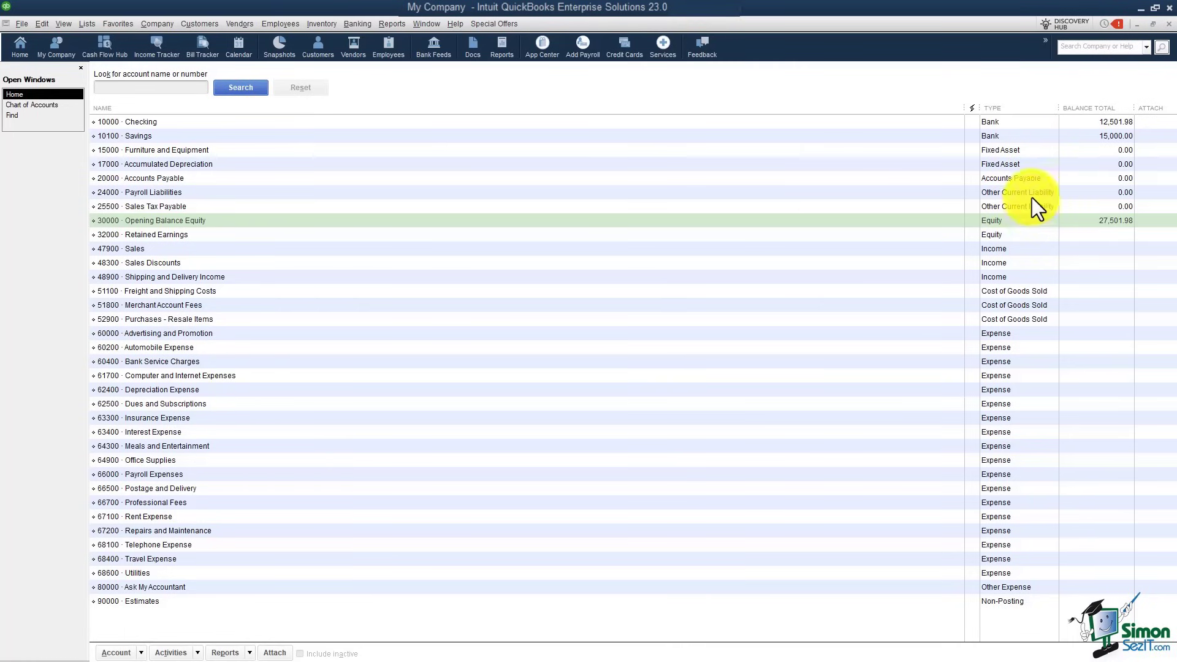
{"action": "left_click", "coordinate": [773, 206]}
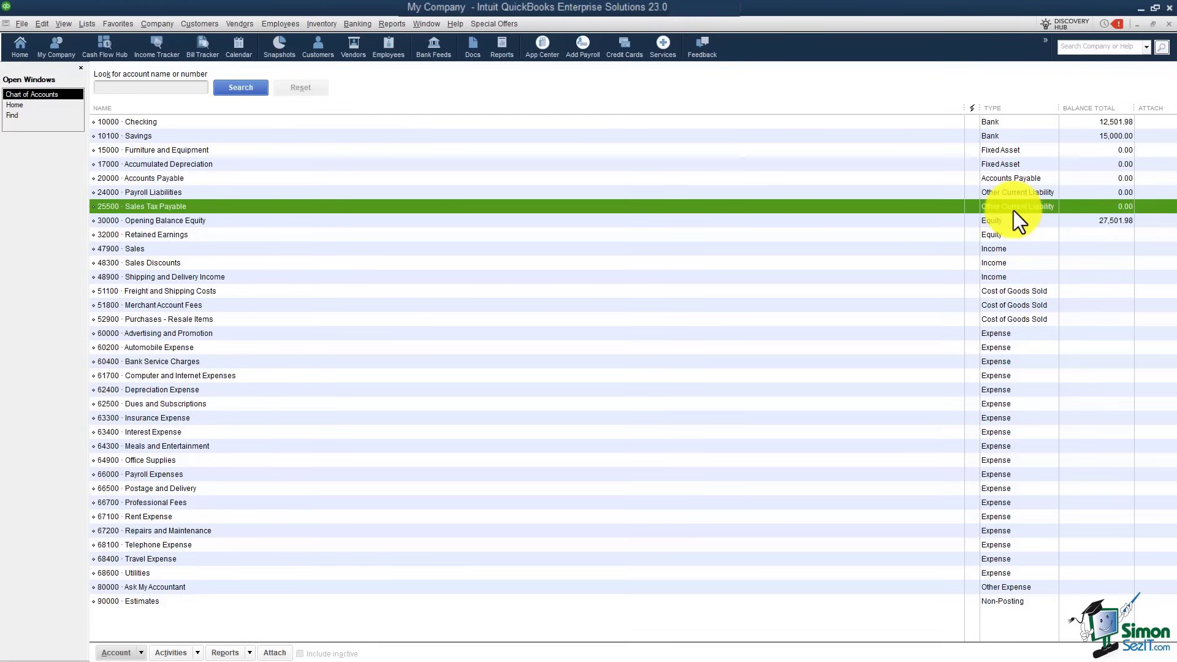
Step: Start a new Long Term Liability account from Other Account Types after previewing Bank and Loan
{"action": "right_click", "coordinate": [796, 204]}
{"action": "left_click", "coordinate": [825, 212]}
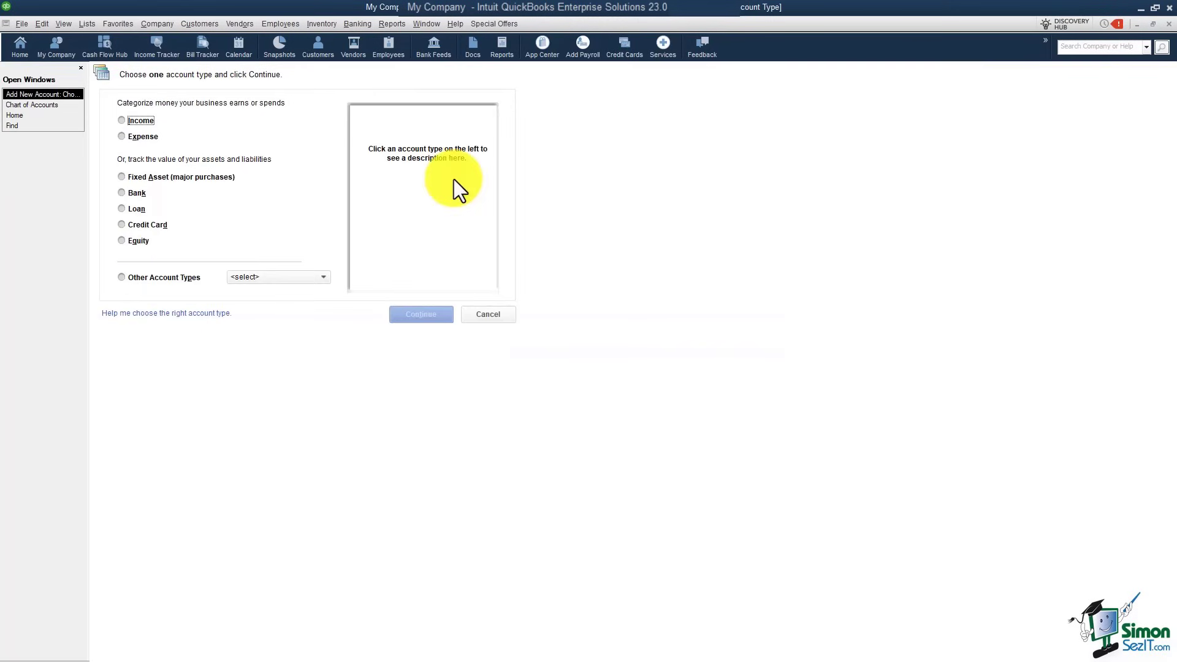
{"action": "left_click", "coordinate": [131, 195]}
{"action": "left_click", "coordinate": [123, 209]}
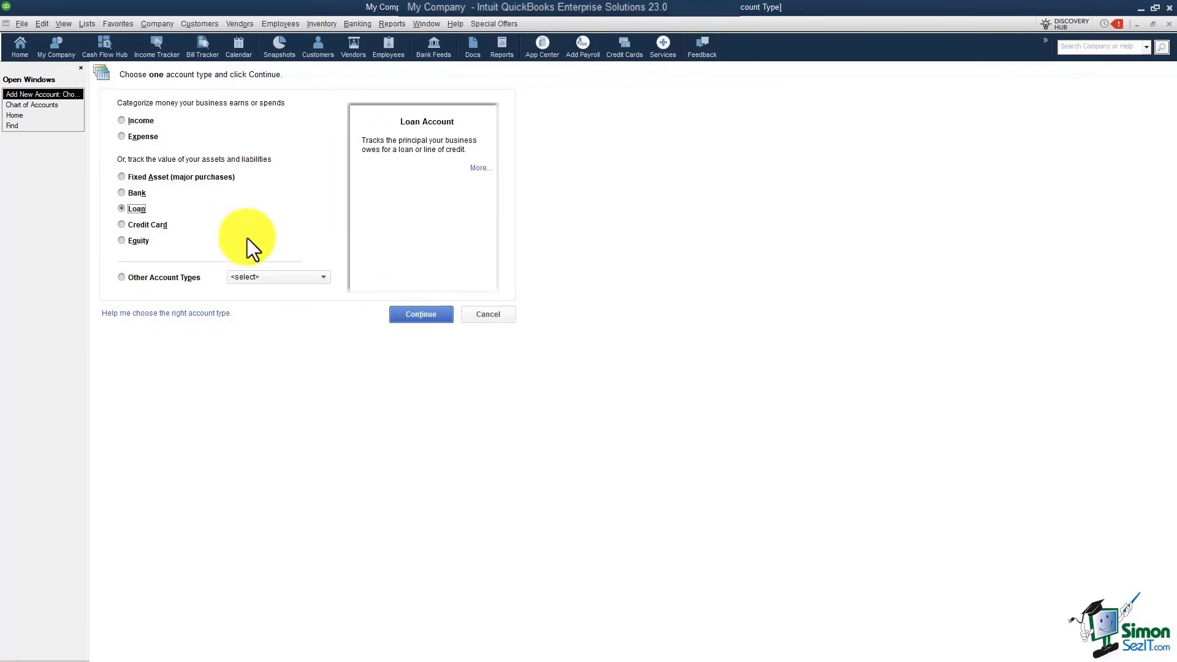
{"action": "left_click", "coordinate": [322, 277]}
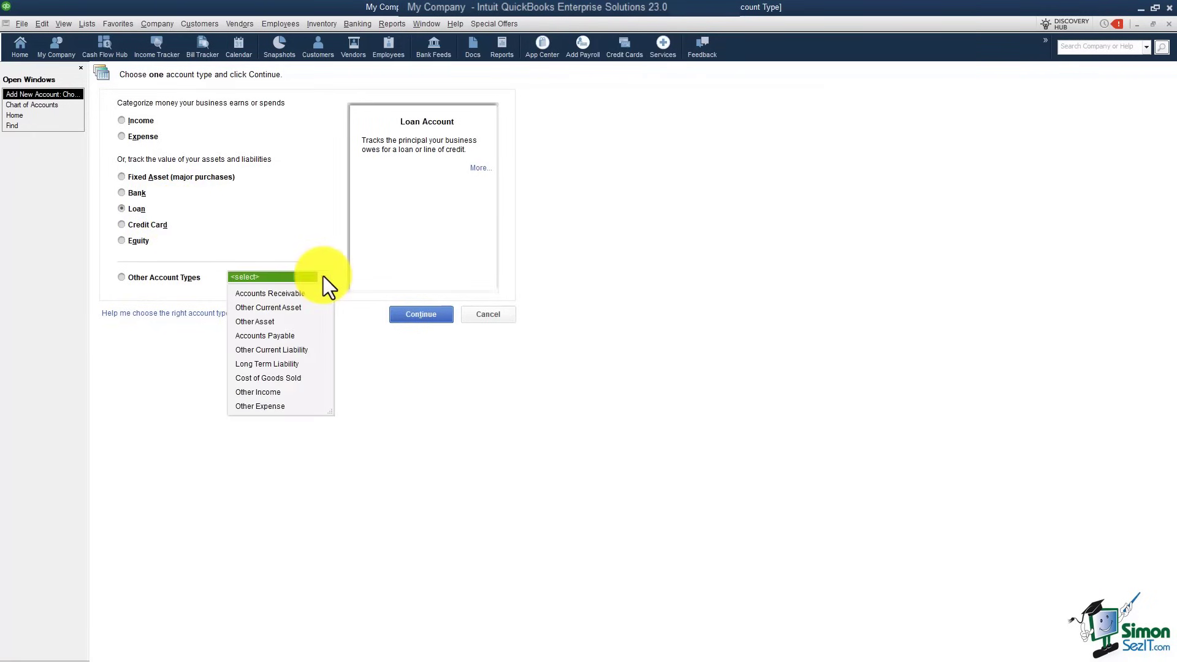
{"action": "left_click", "coordinate": [259, 366]}
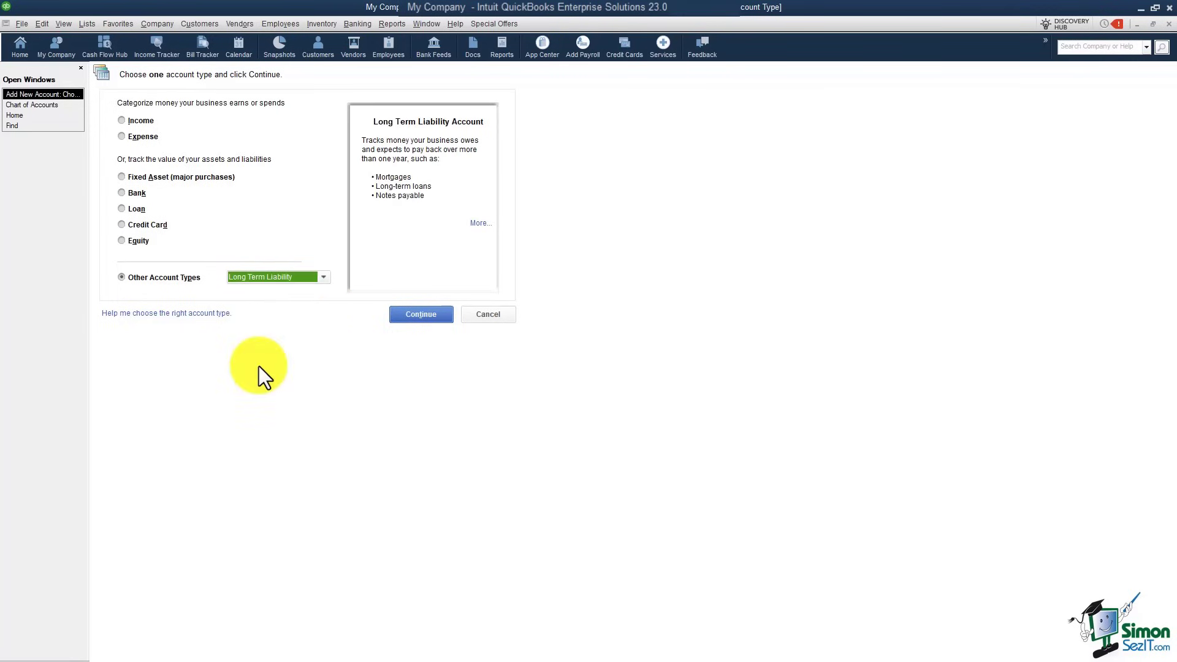
{"action": "left_click", "coordinate": [422, 315]}
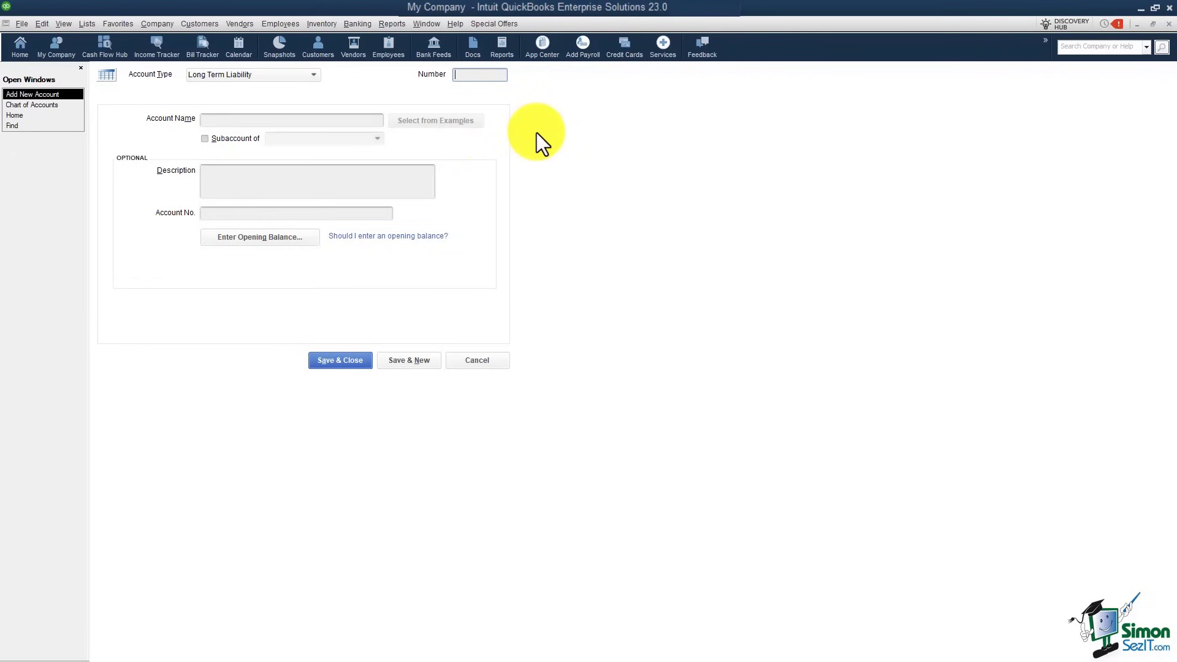
Step: Number the account 25600 and name it My Bank Car Payment
{"action": "type", "text": "25600"}
{"action": "left_click", "coordinate": [299, 120]}
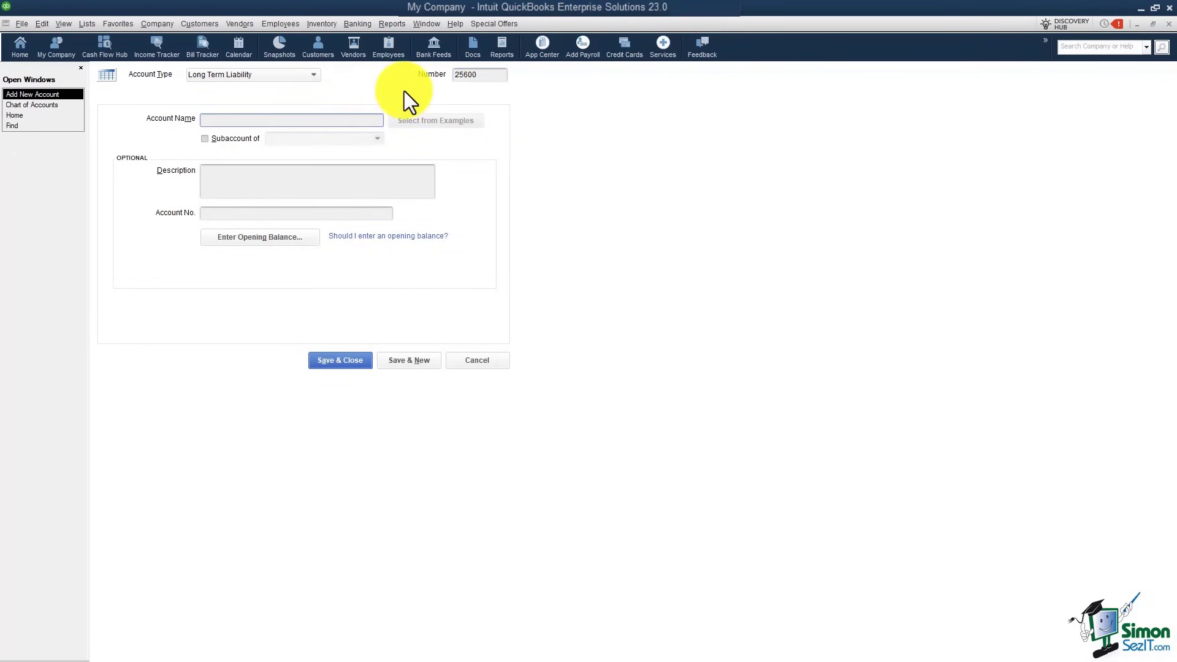
{"action": "type", "text": "My Bank Car Payment"}
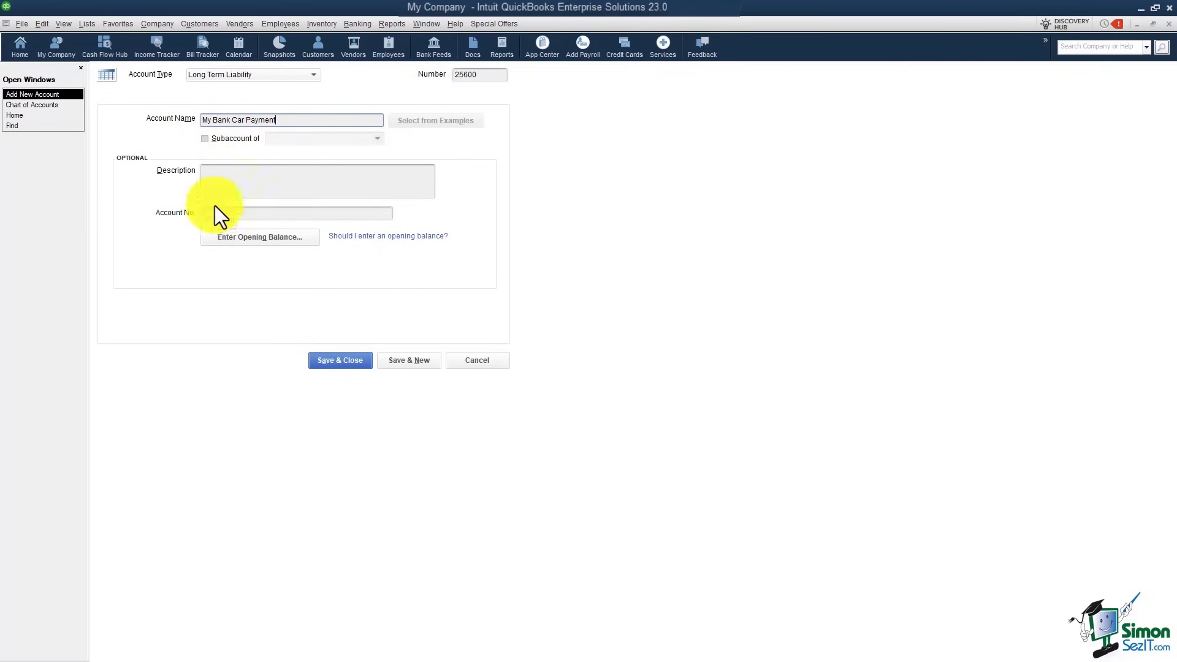
Step: Set a 12,569.87 opening balance as of 12/31/2021 and save, accepting the warning
{"action": "left_click", "coordinate": [270, 242]}
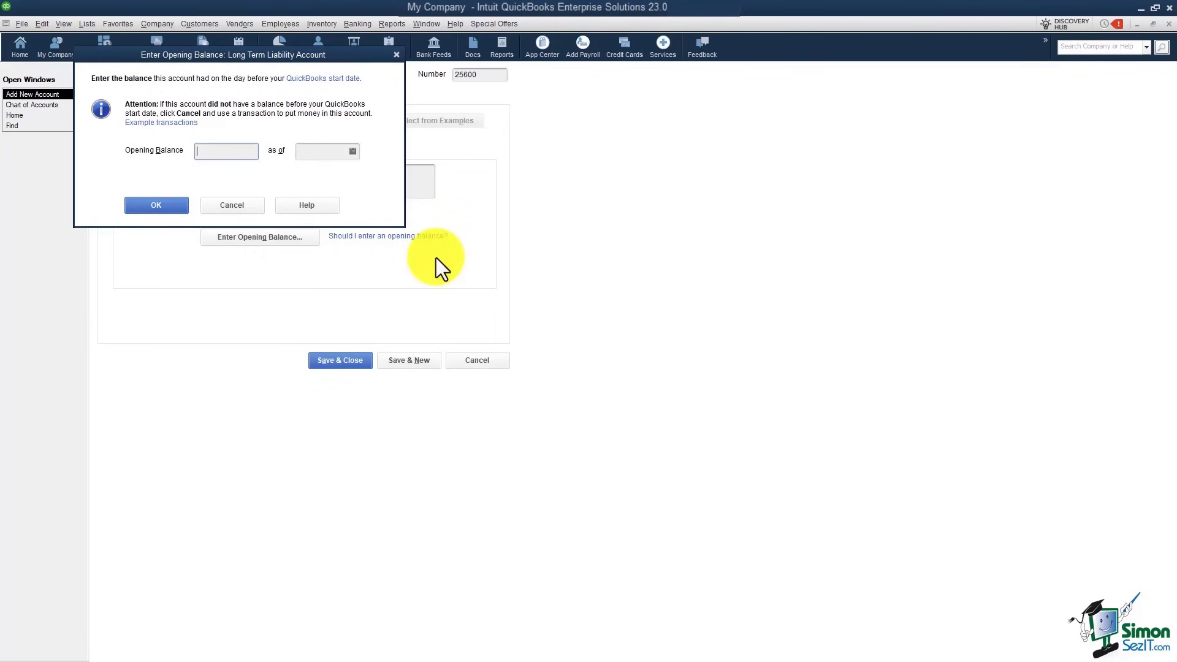
{"action": "type", "text": "12,569.87"}
{"action": "left_click", "coordinate": [313, 153]}
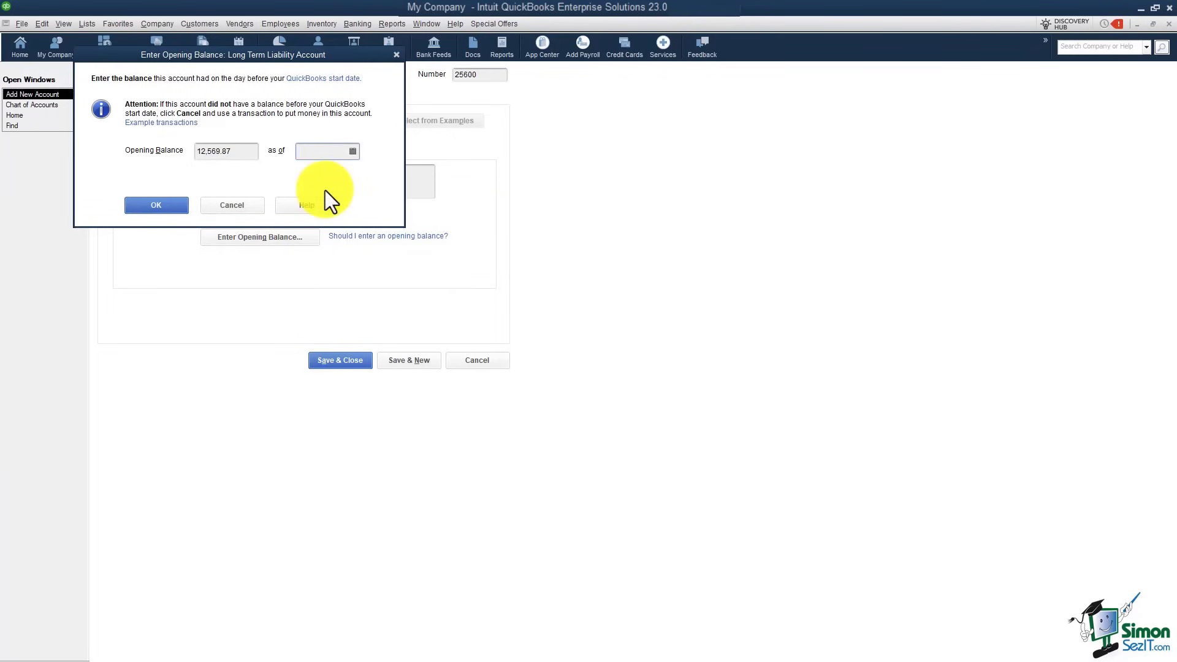
{"action": "type", "text": "12/31/2021"}
{"action": "left_click", "coordinate": [164, 205]}
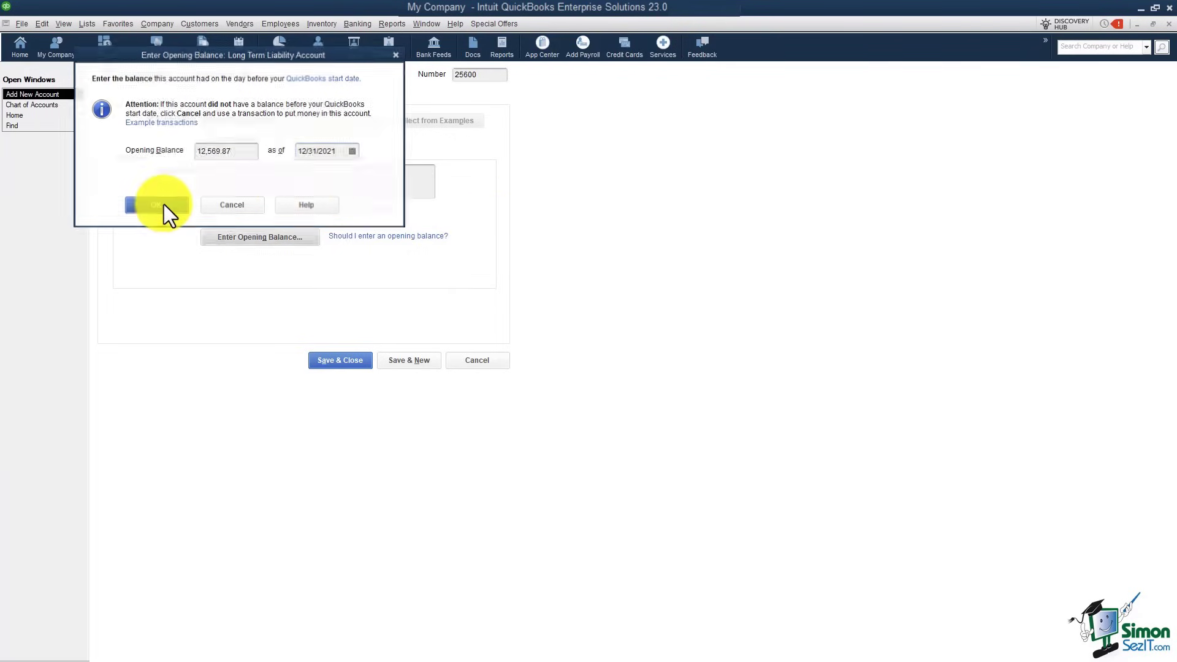
{"action": "left_click", "coordinate": [340, 361]}
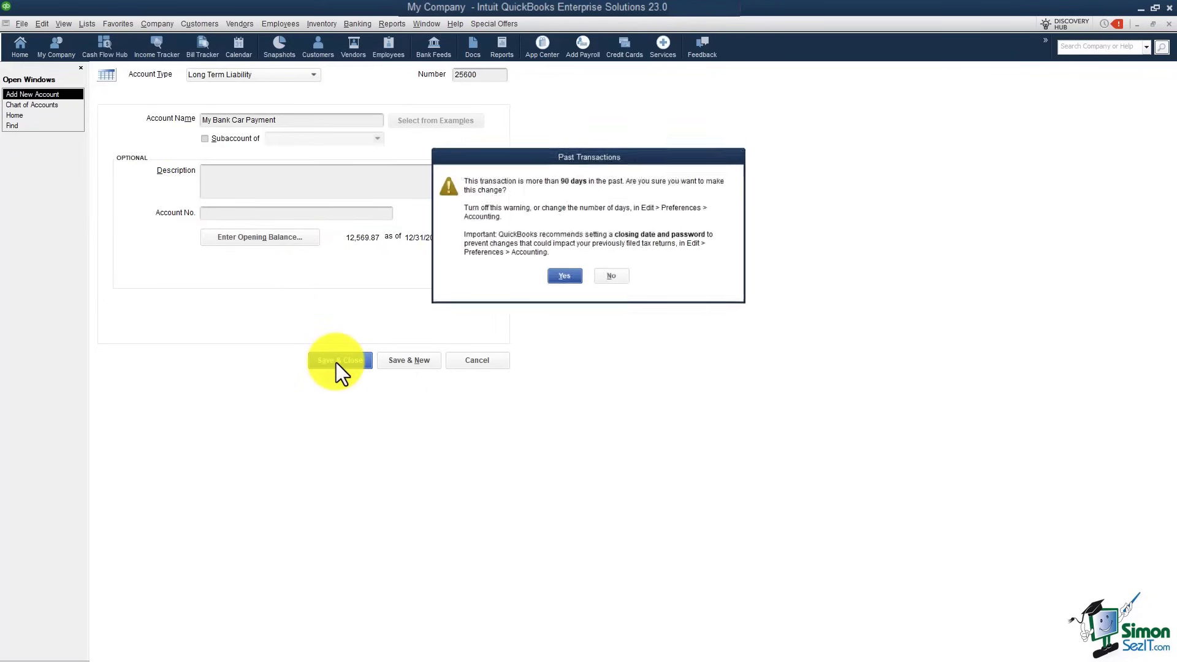
{"action": "left_click", "coordinate": [563, 277]}
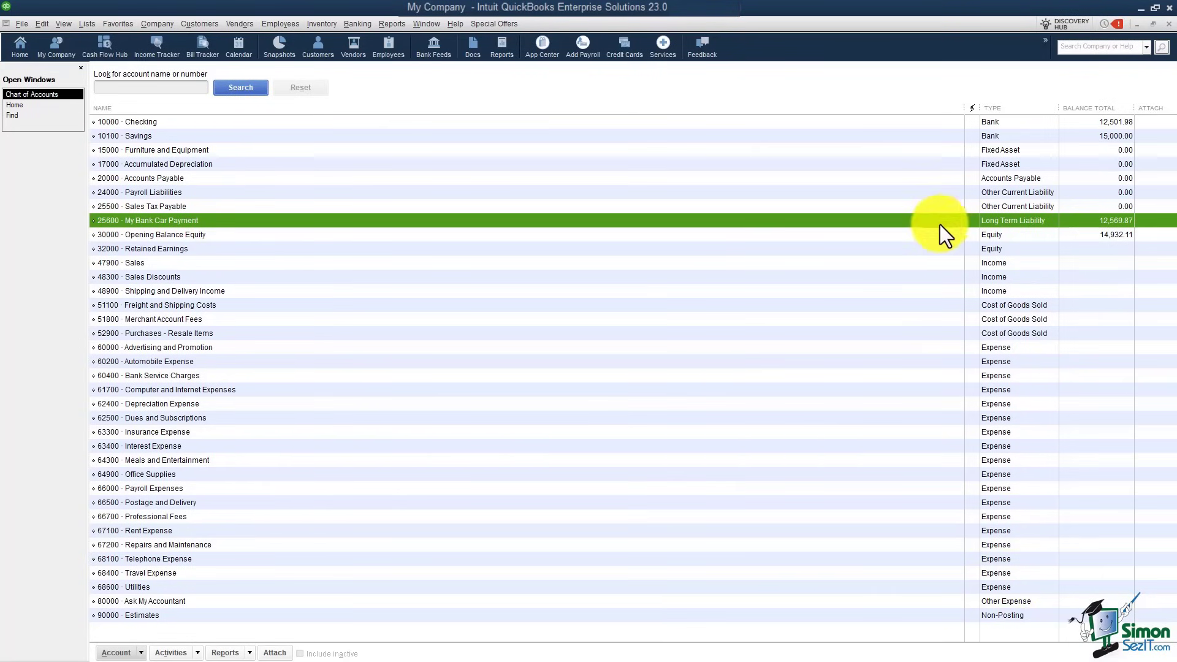
{"action": "left_click", "coordinate": [923, 234]}
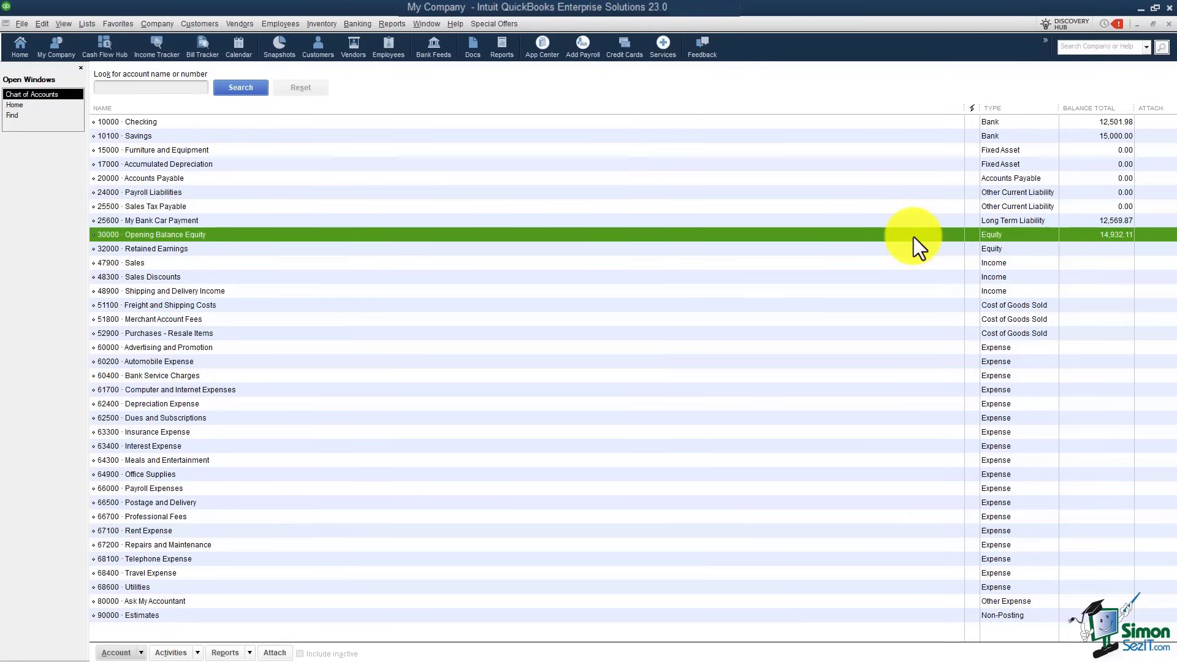
Step: Create a new Credit Card account named AMEX
{"action": "right_click", "coordinate": [824, 203]}
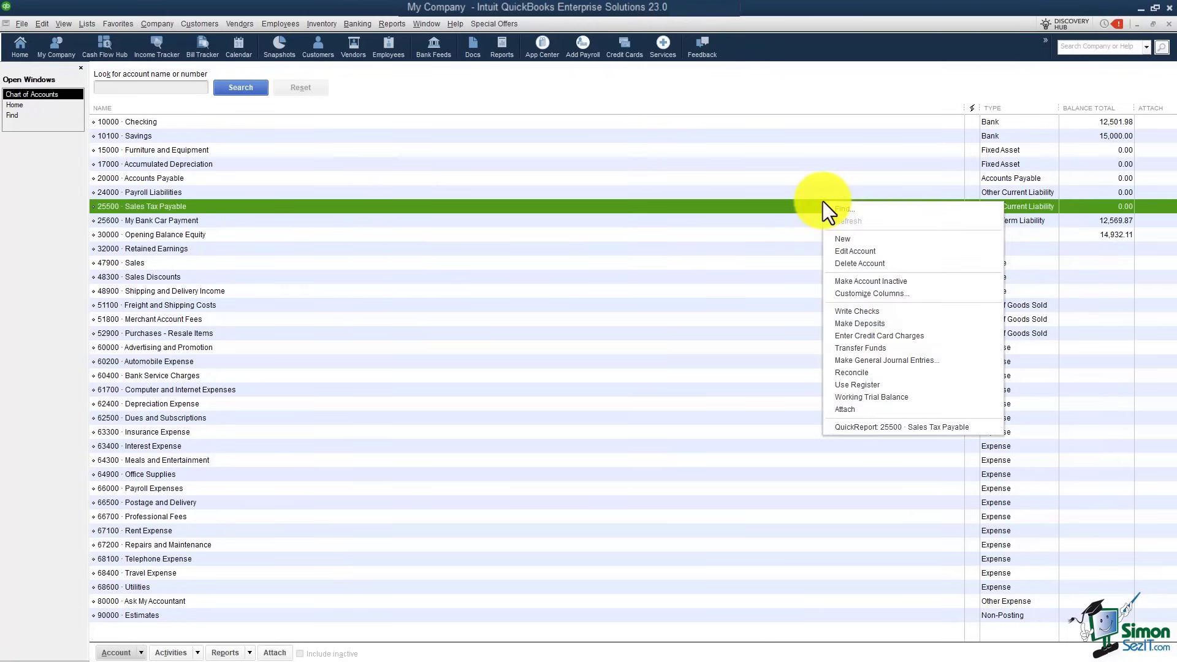
{"action": "left_click", "coordinate": [865, 240]}
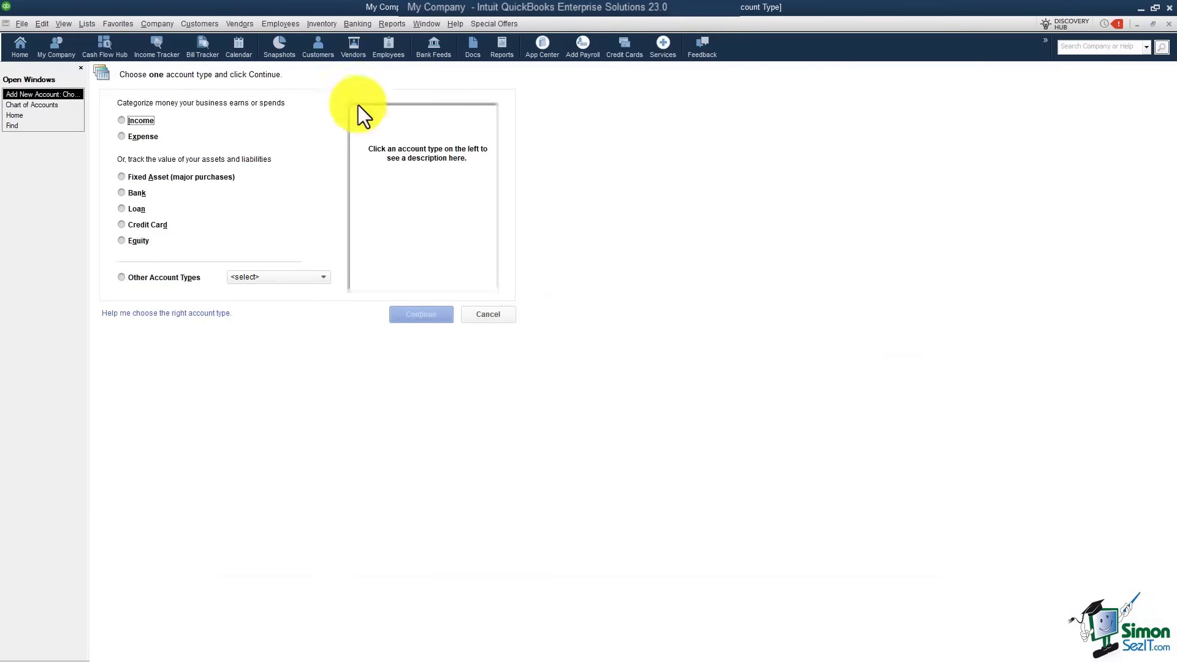
{"action": "left_click", "coordinate": [124, 224]}
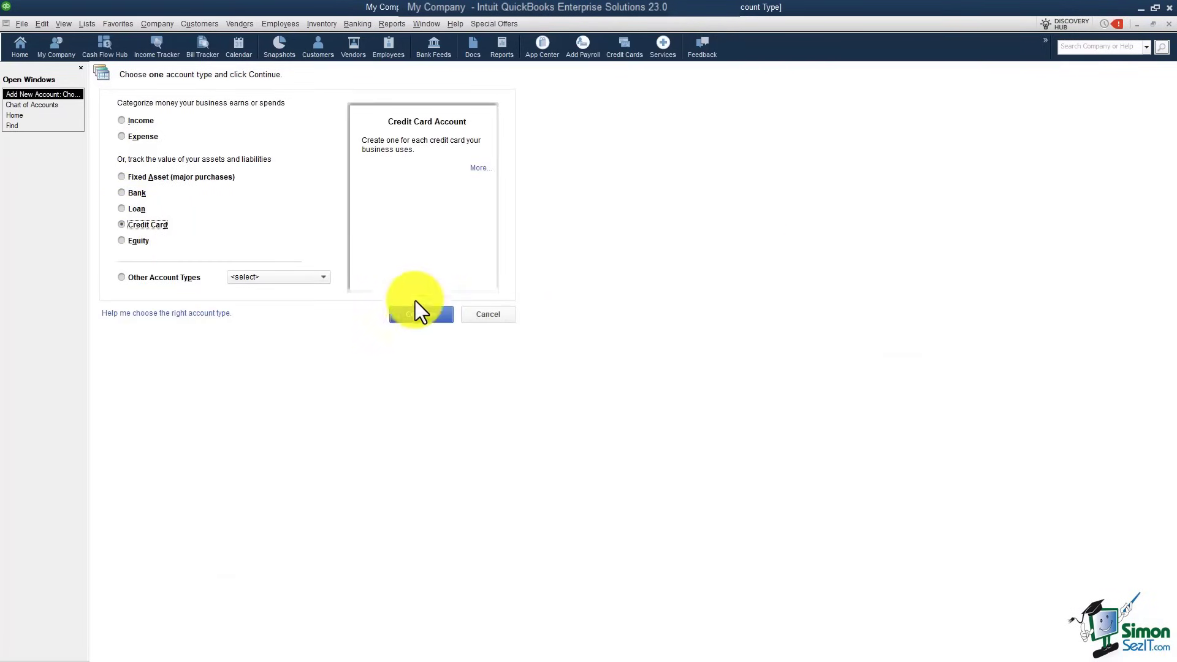
{"action": "left_click", "coordinate": [432, 314]}
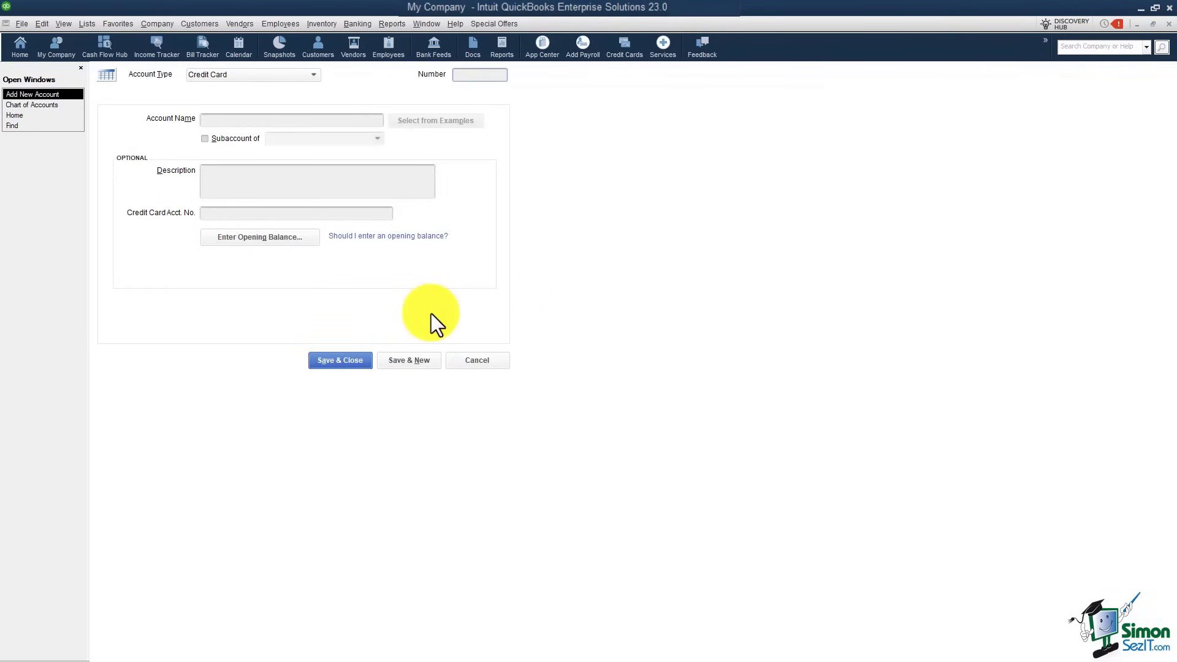
{"action": "left_click", "coordinate": [271, 119]}
{"action": "type", "text": "AMEX"}
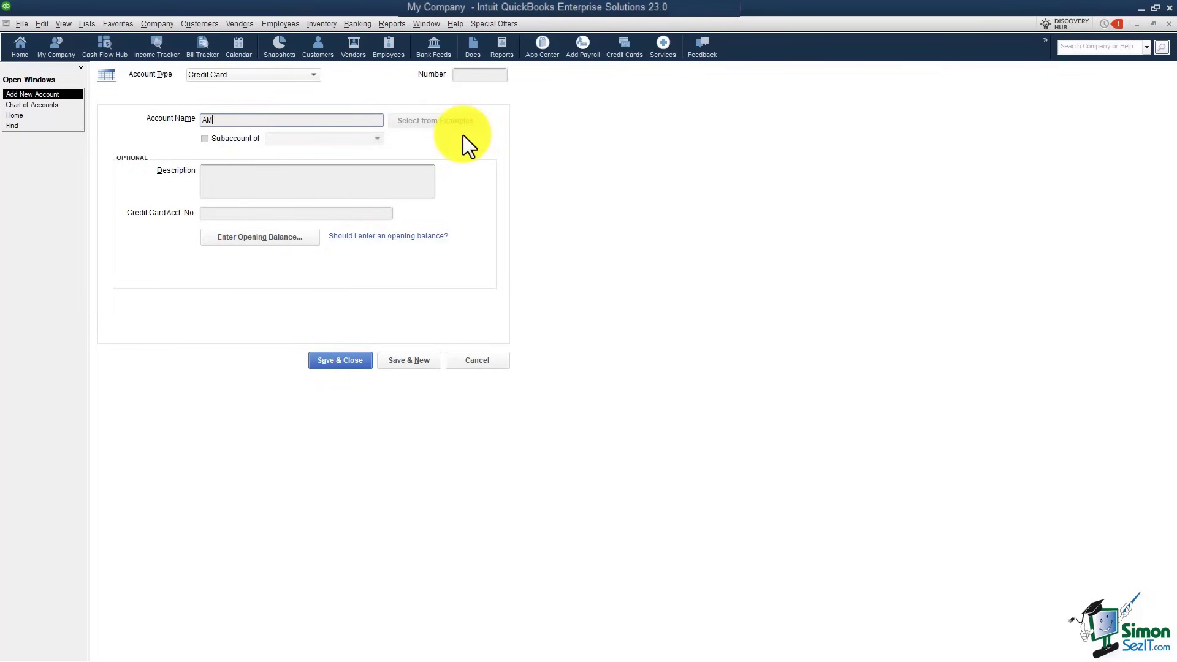
Step: Give AMEX a 2,987.62 opening balance dated 12/31/2021 and save, accepting the warning
{"action": "left_click", "coordinate": [282, 235]}
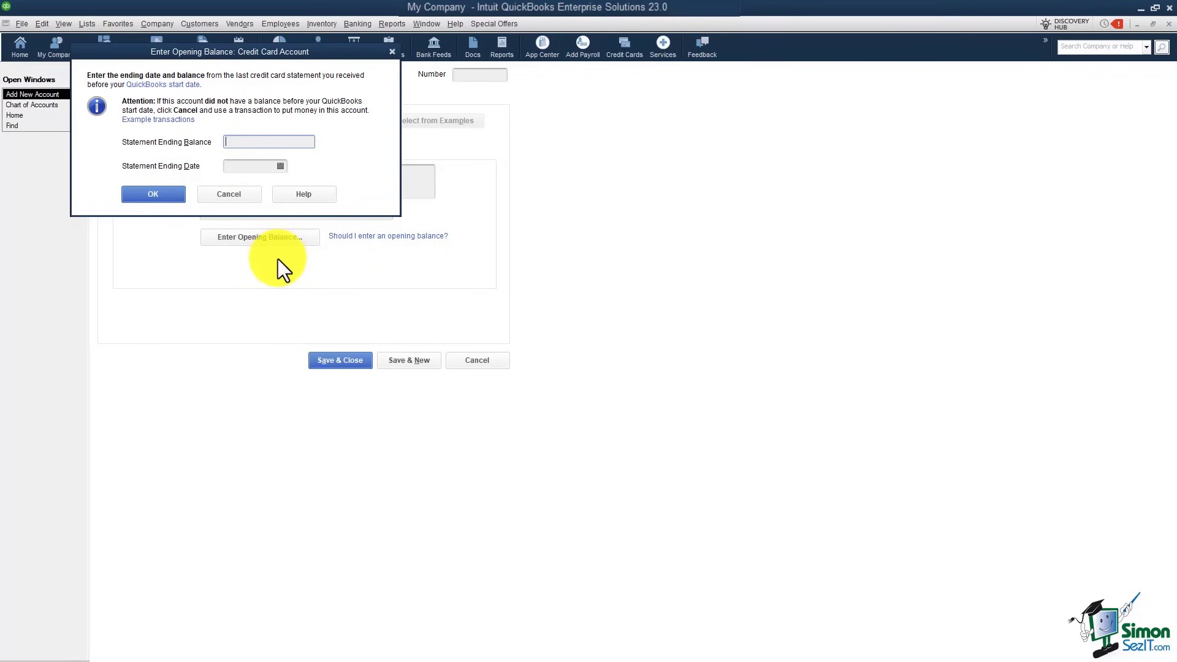
{"action": "type", "text": "2987.62"}
{"action": "left_click", "coordinate": [244, 166]}
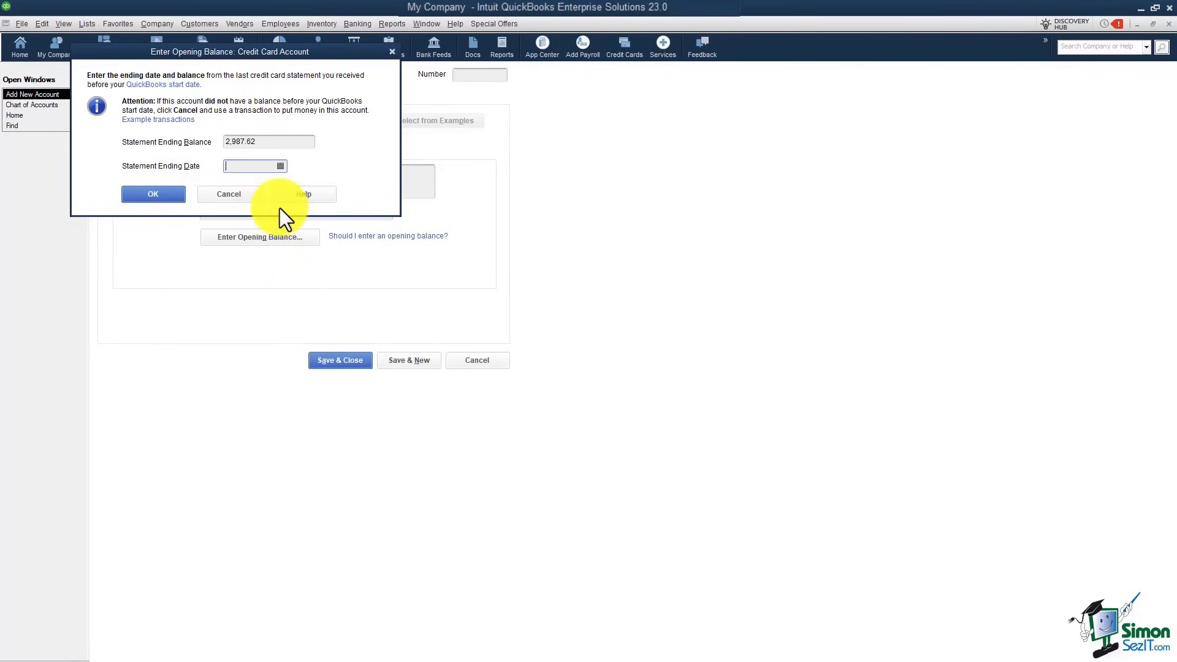
{"action": "type", "text": "12/31/2021"}
{"action": "left_click", "coordinate": [154, 194]}
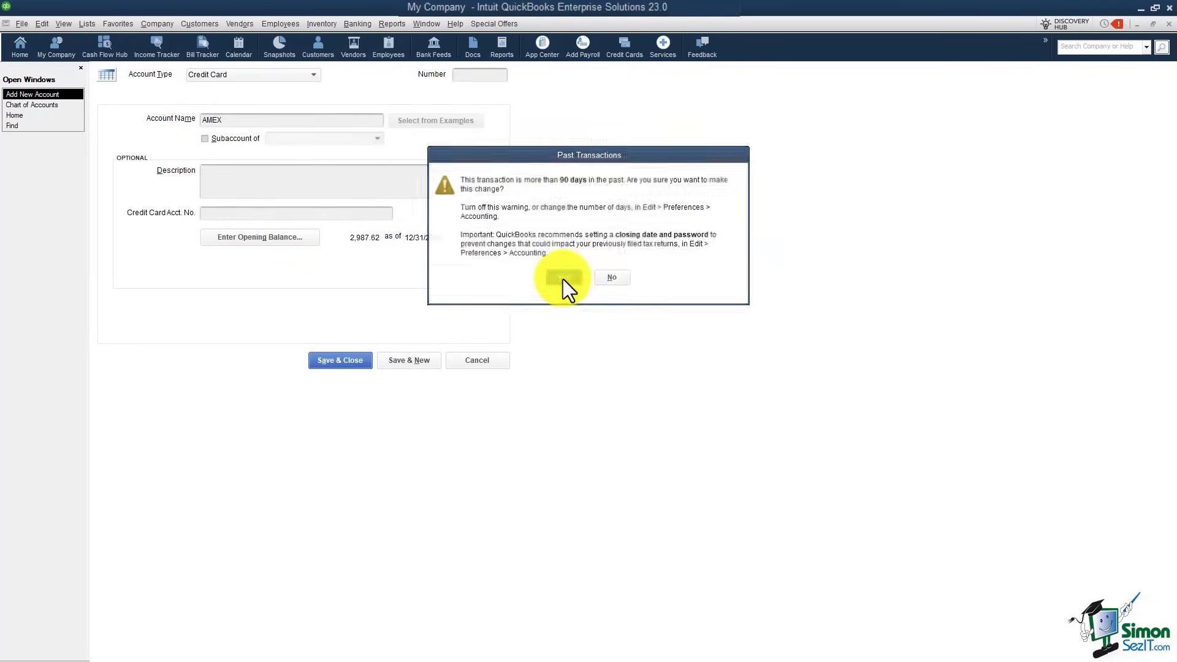
{"action": "left_click", "coordinate": [563, 277]}
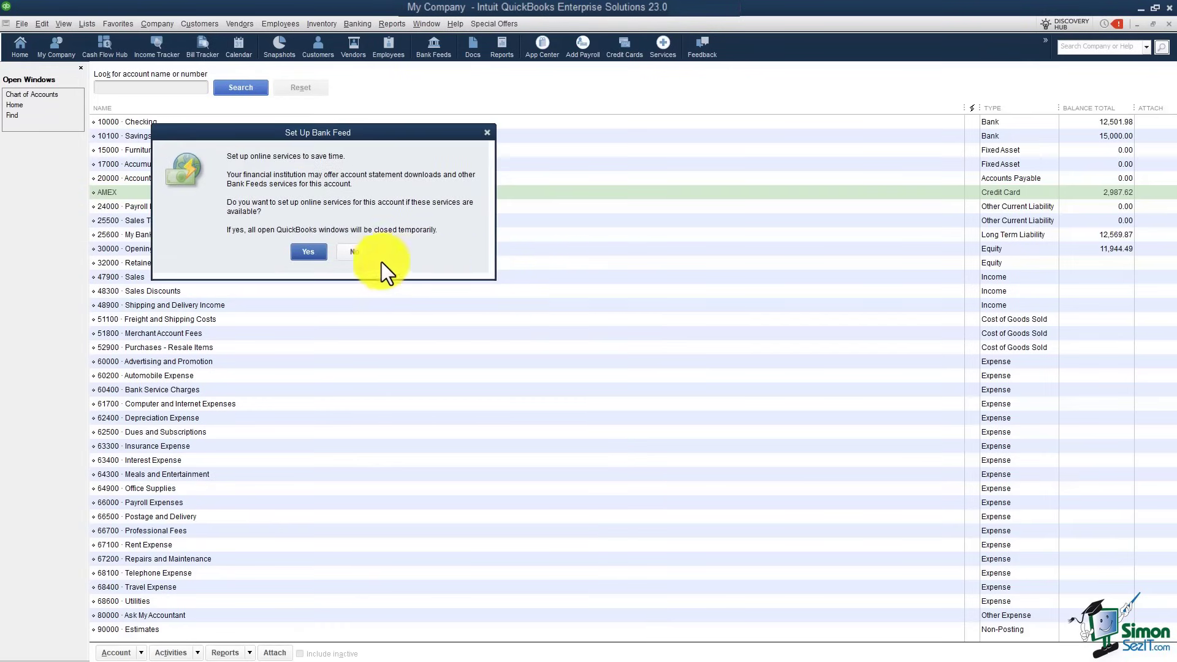
Step: Decline the online bank feed setup for the AMEX account
{"action": "left_click", "coordinate": [347, 257]}
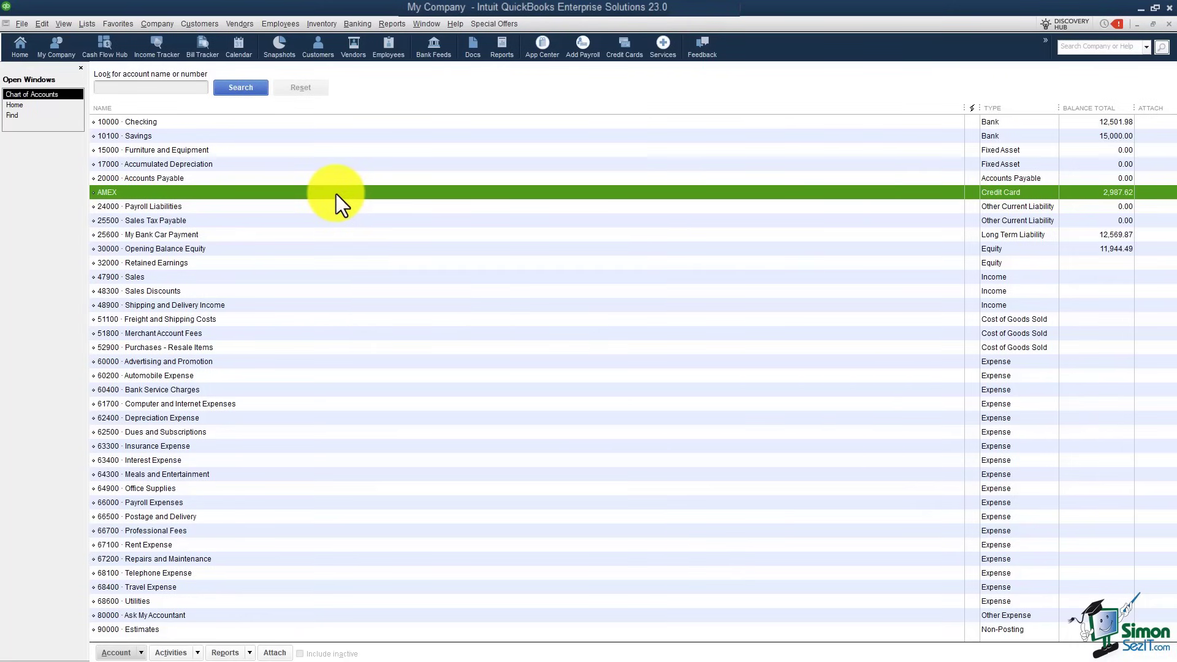
Step: Give the AMEX credit card account the account number 23000
{"action": "right_click", "coordinate": [245, 193]}
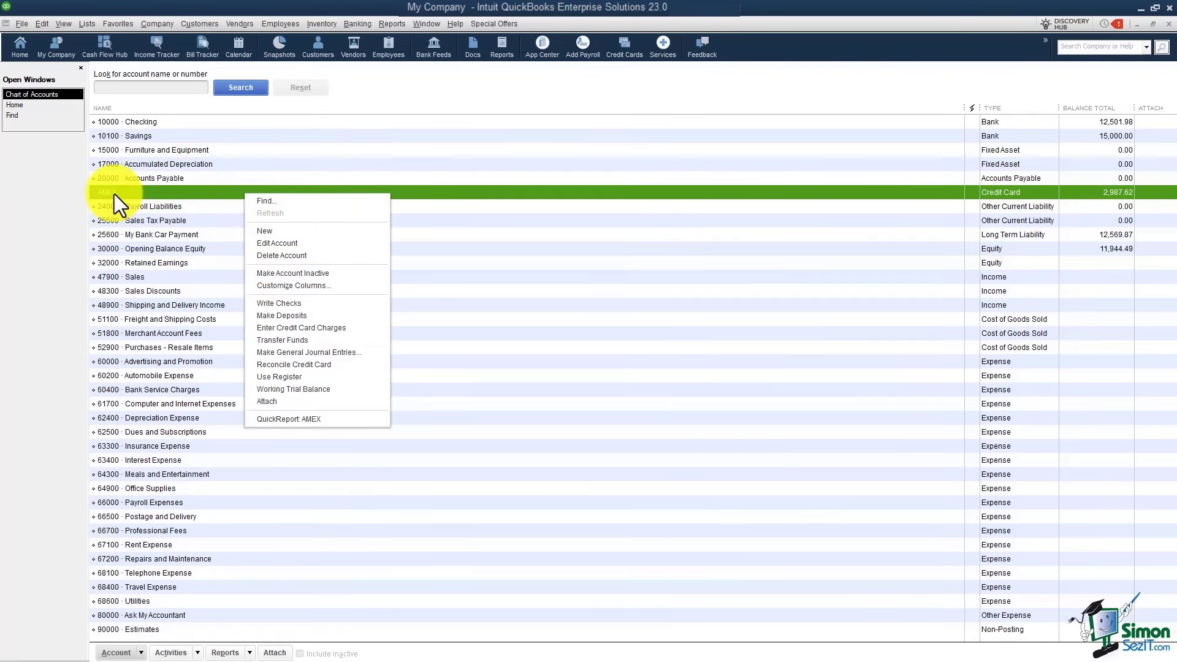
{"action": "left_click", "coordinate": [281, 246]}
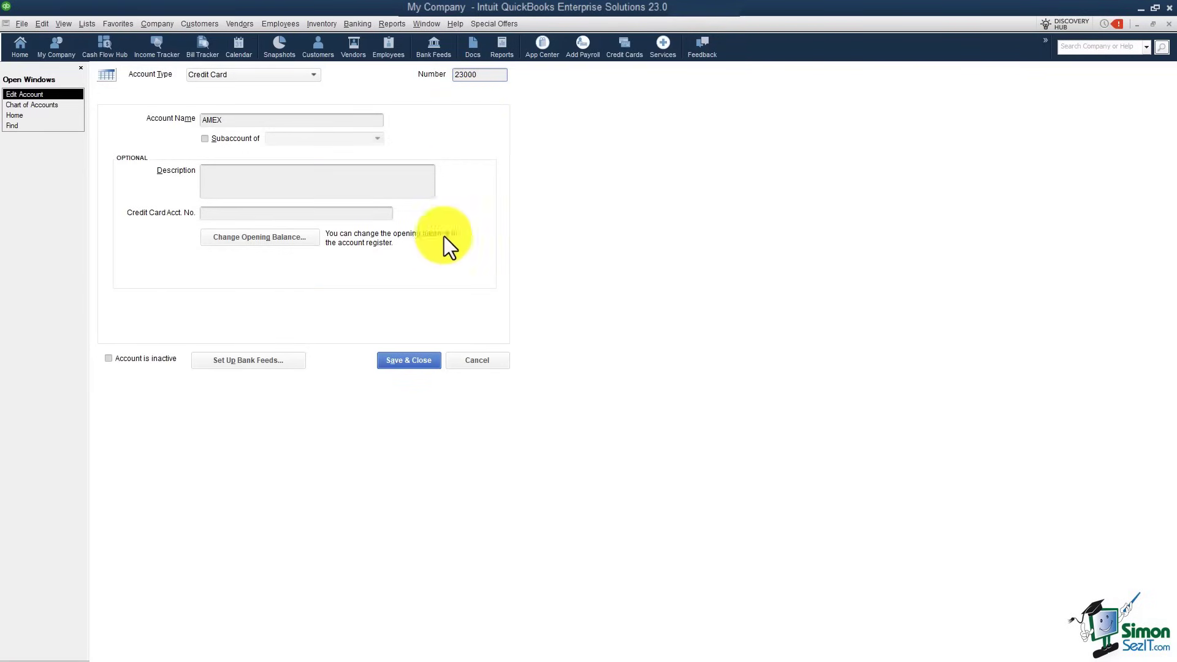
{"action": "left_click", "coordinate": [414, 358]}
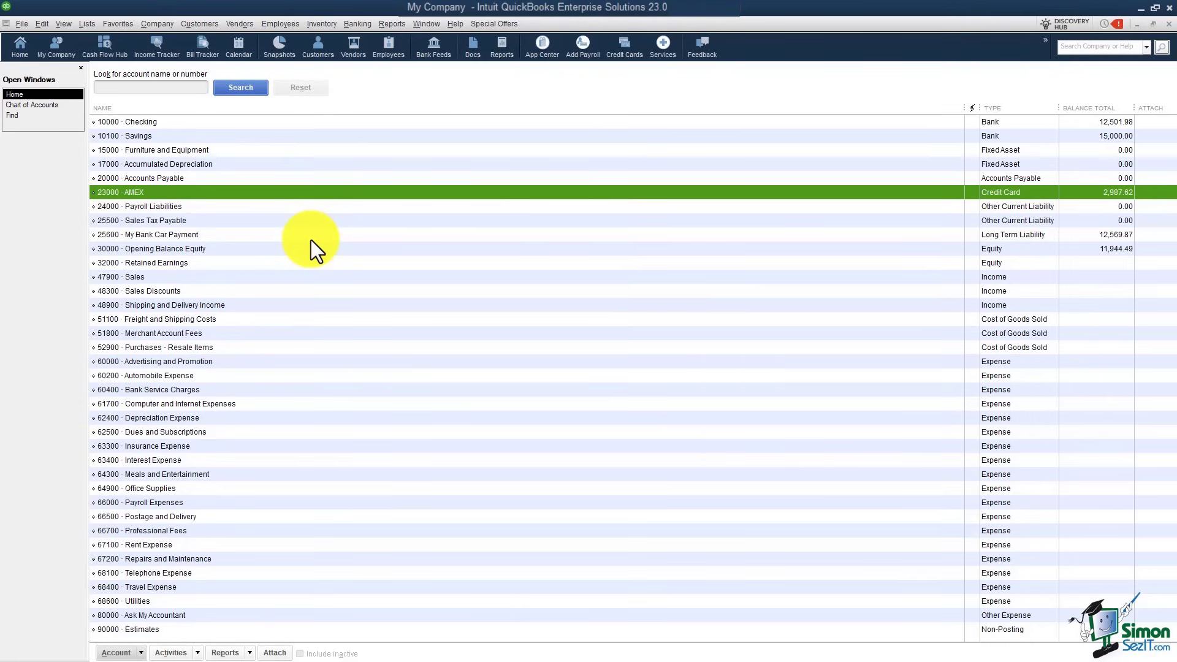
{"action": "left_click", "coordinate": [729, 249]}
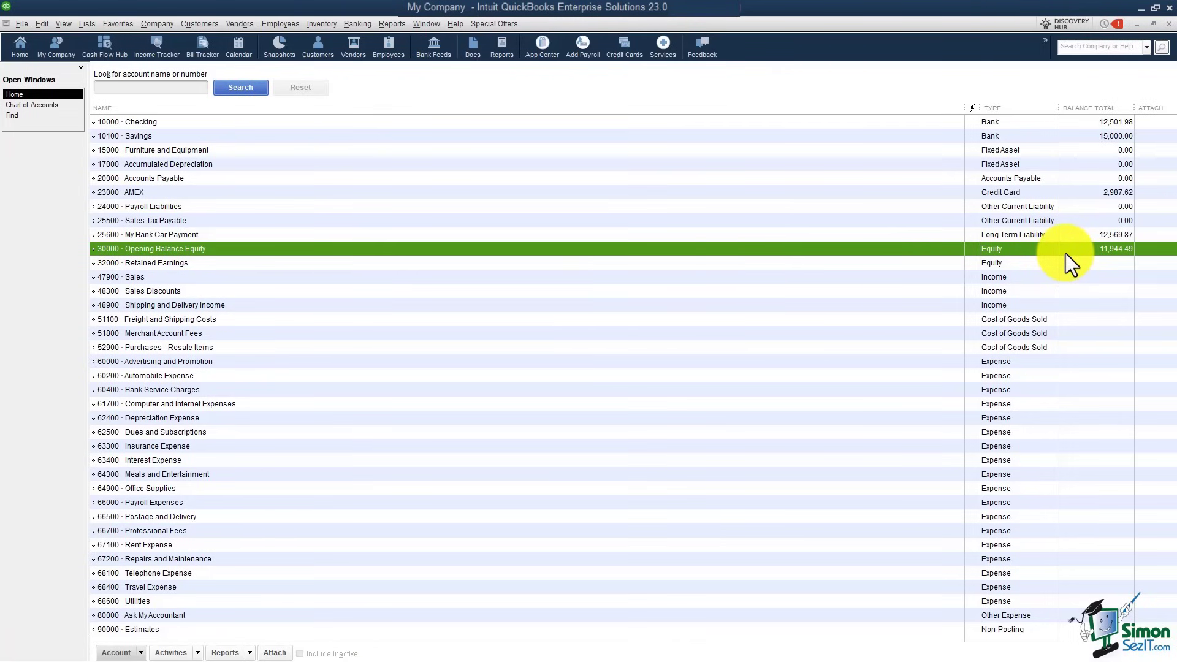
Step: Create a new Equity account named Owner, left without an account number
{"action": "right_click", "coordinate": [683, 264]}
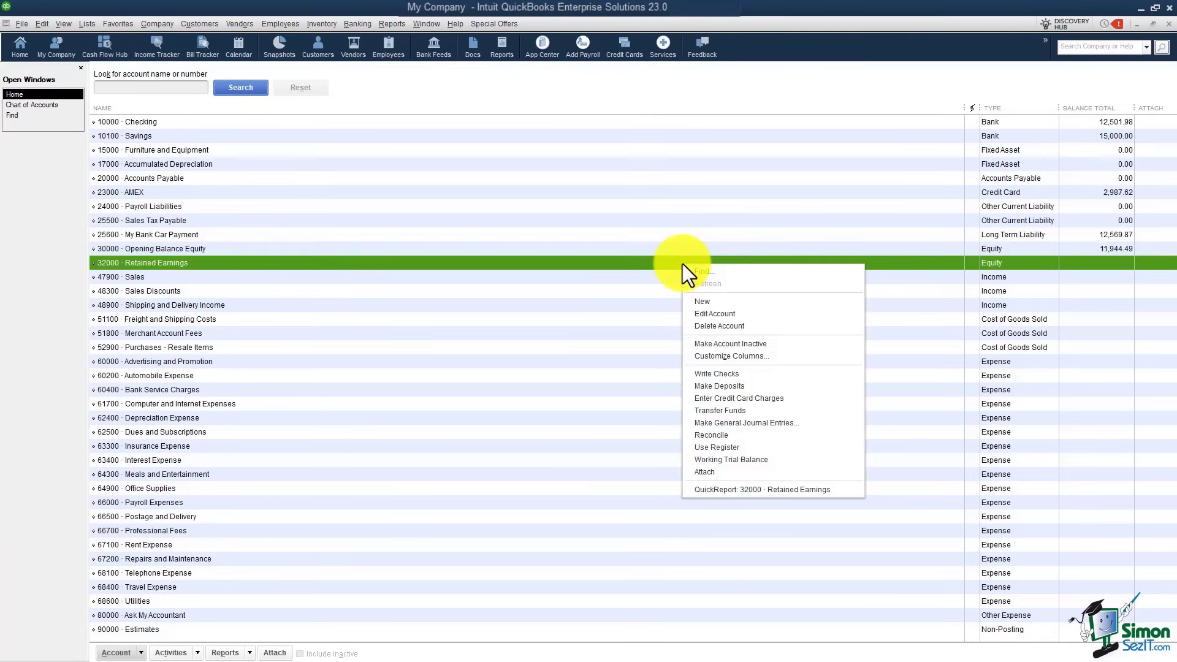
{"action": "left_click", "coordinate": [709, 301]}
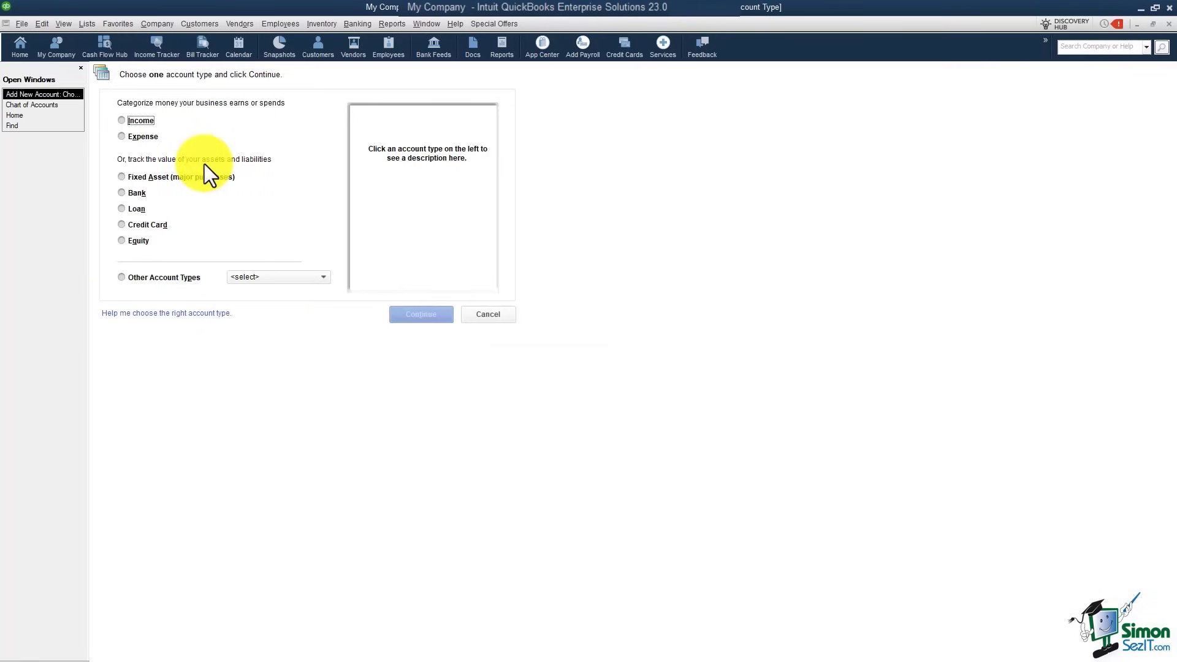
{"action": "left_click", "coordinate": [123, 241]}
{"action": "left_click", "coordinate": [421, 315]}
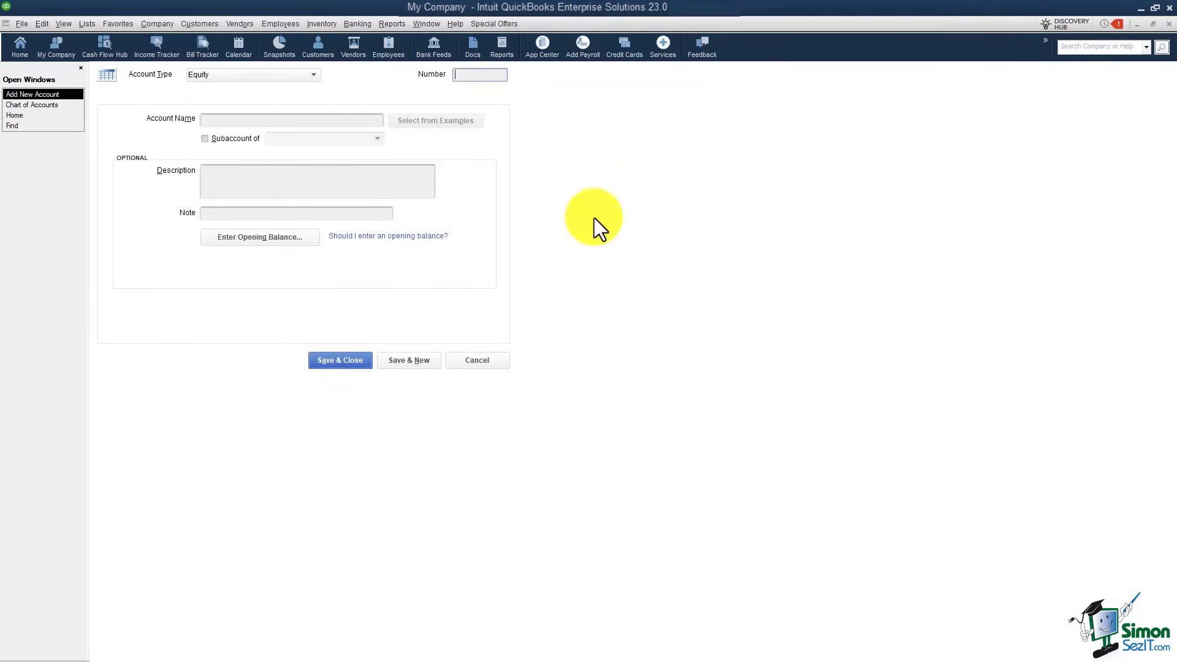
{"action": "left_click", "coordinate": [301, 121]}
{"action": "type", "text": "Owner"}
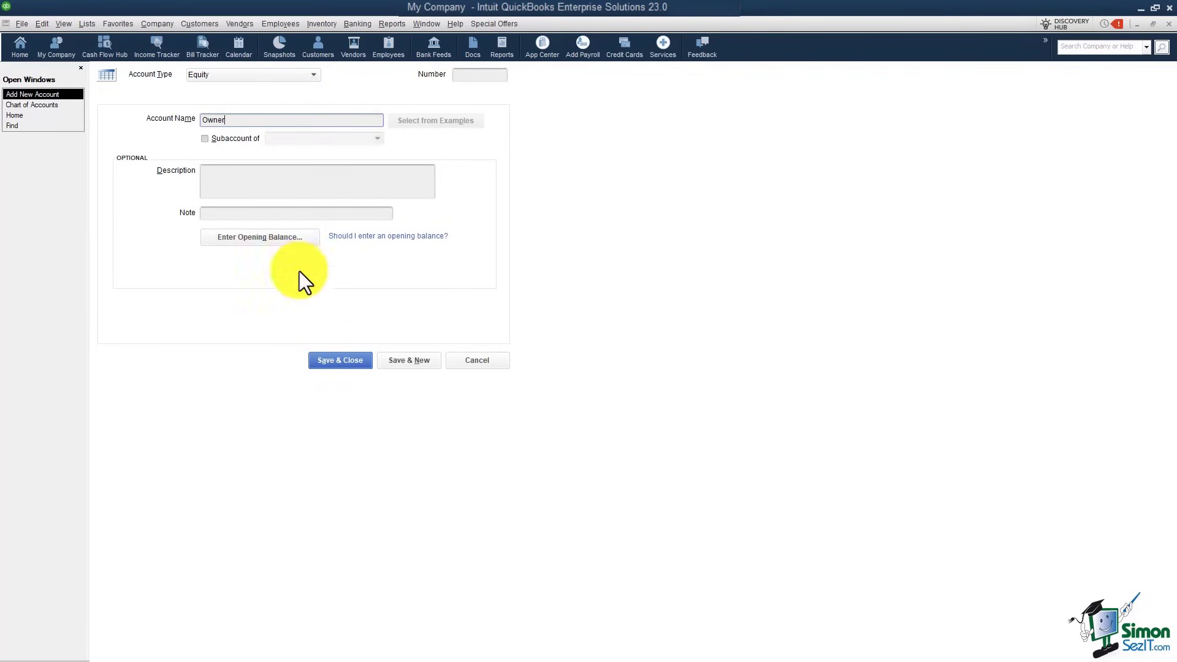
{"action": "left_click", "coordinate": [357, 363]}
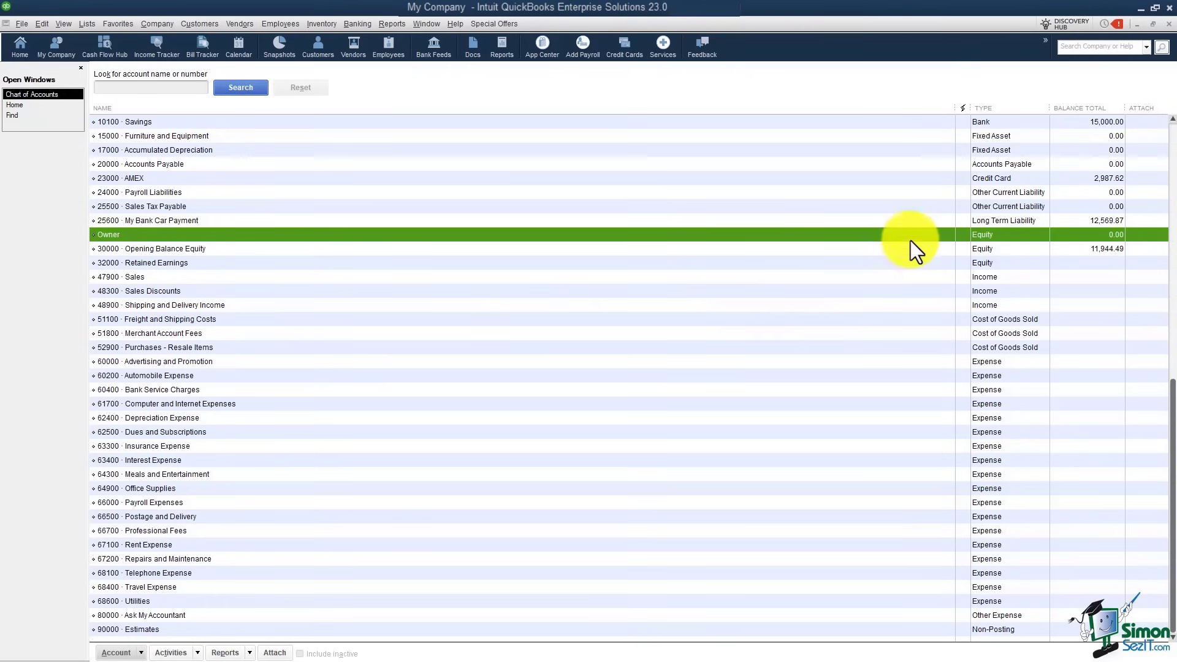
Step: Number the Owner equity account 26000, then begin another new account
{"action": "right_click", "coordinate": [237, 234]}
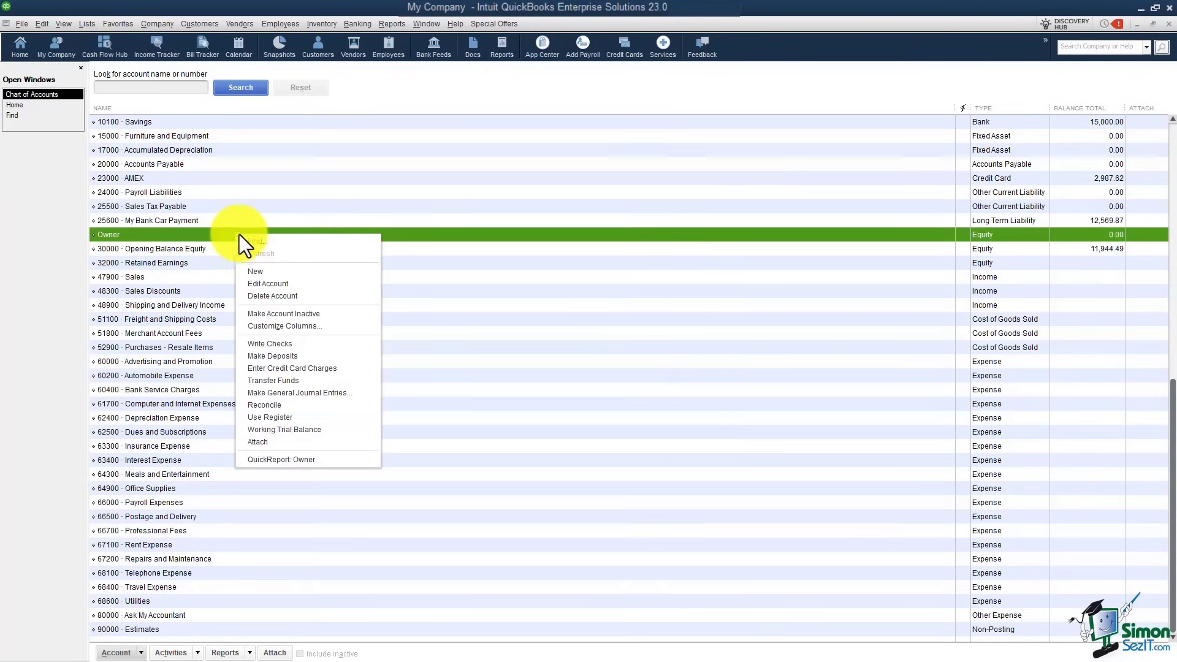
{"action": "left_click", "coordinate": [264, 283]}
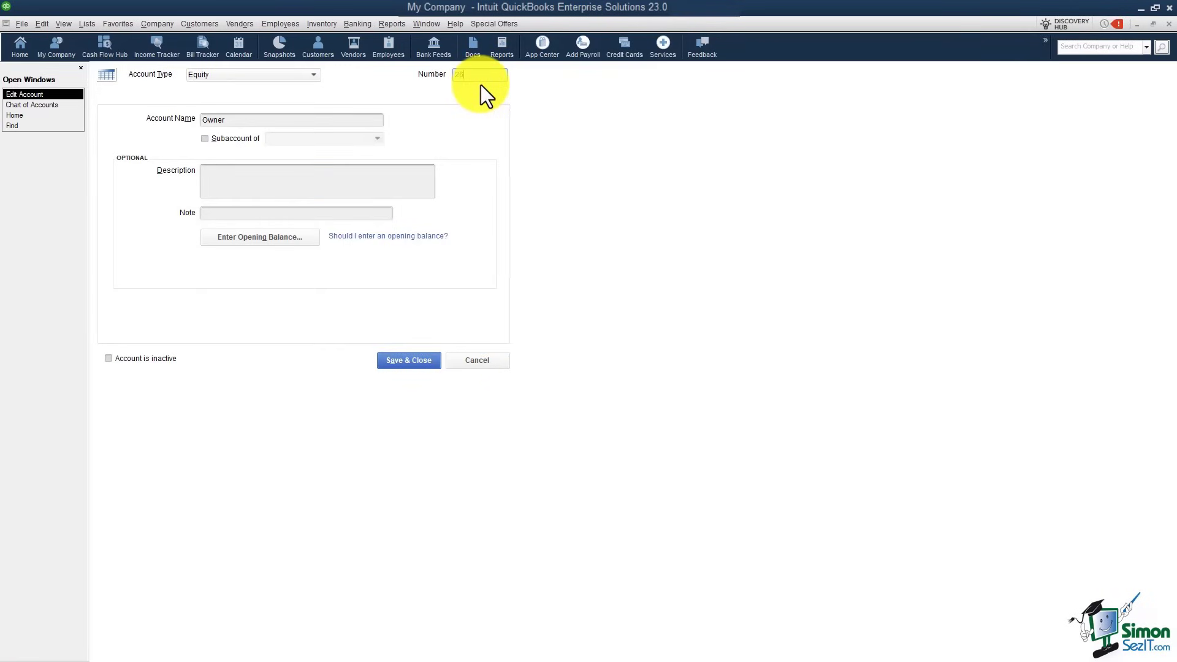
{"action": "left_click", "coordinate": [420, 362]}
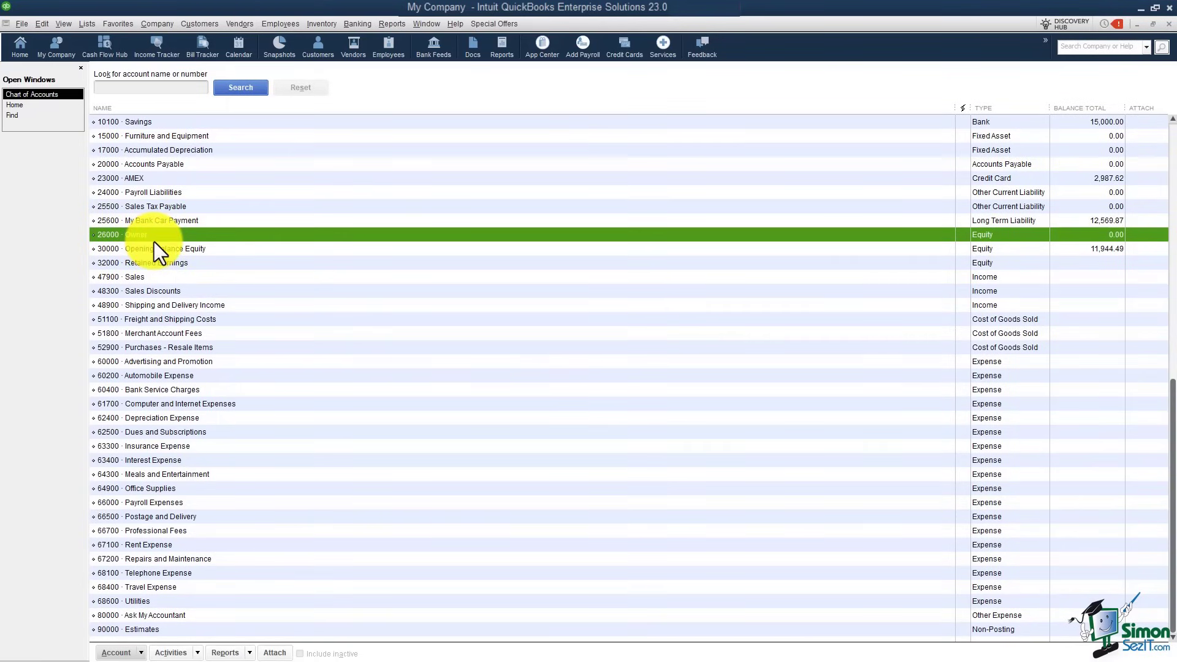
{"action": "right_click", "coordinate": [196, 234]}
{"action": "left_click", "coordinate": [227, 270]}
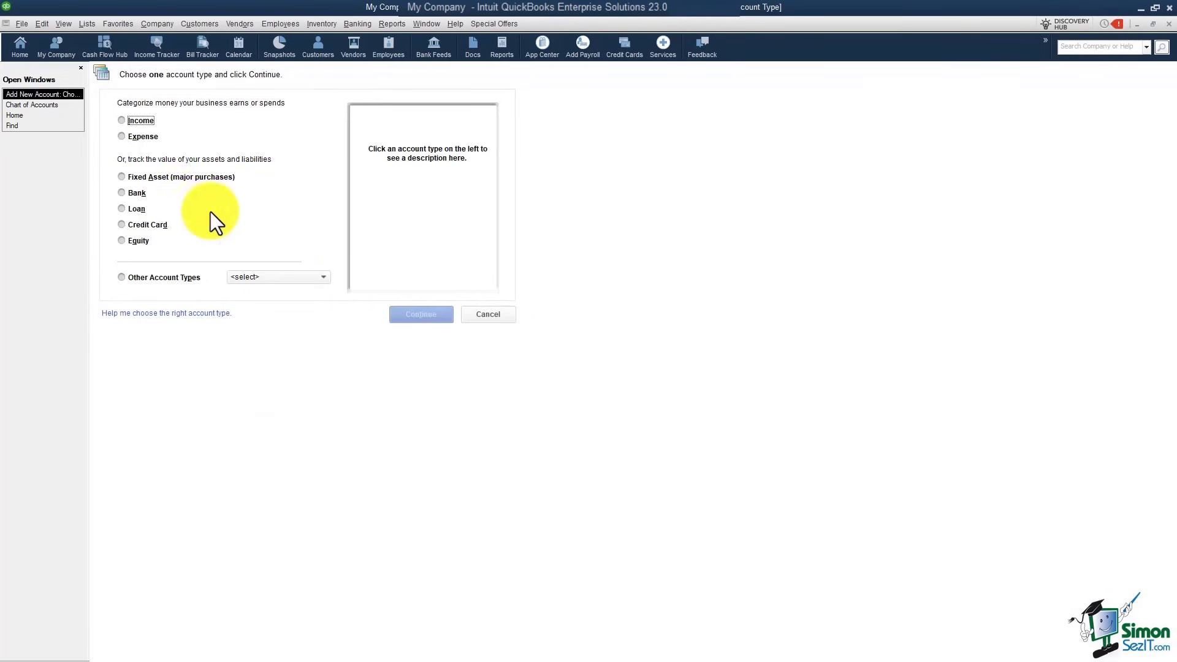
Step: Add an Equity account named Contributions as a subaccount of 26000 · Owner
{"action": "left_click", "coordinate": [121, 241]}
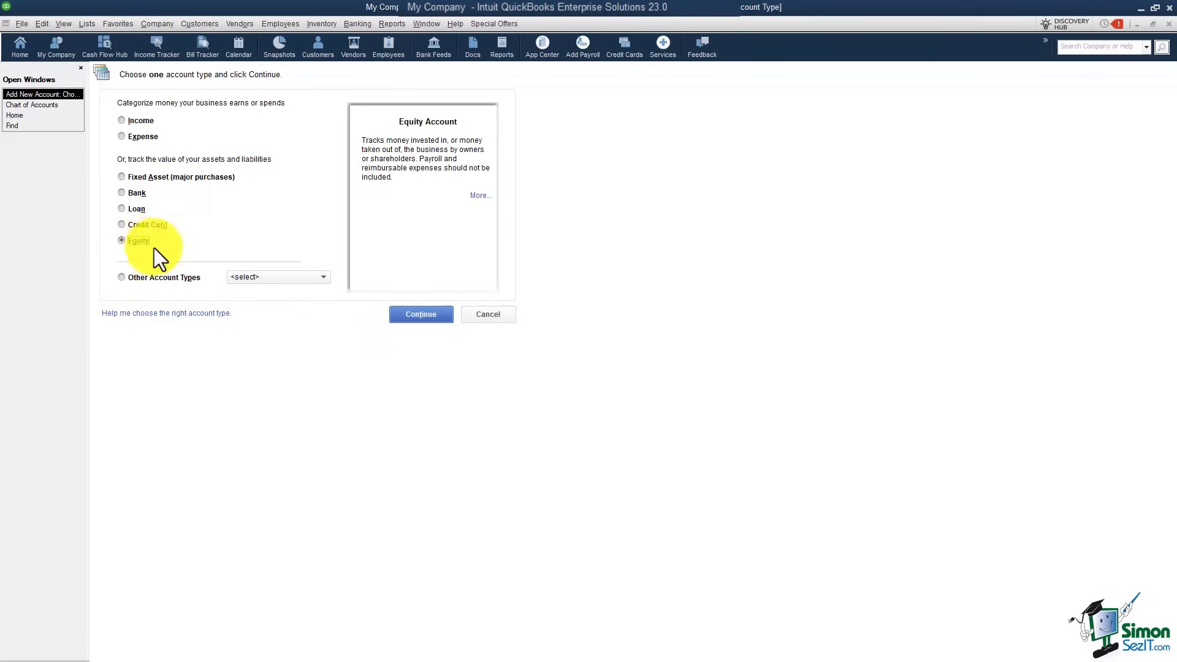
{"action": "left_click", "coordinate": [427, 315]}
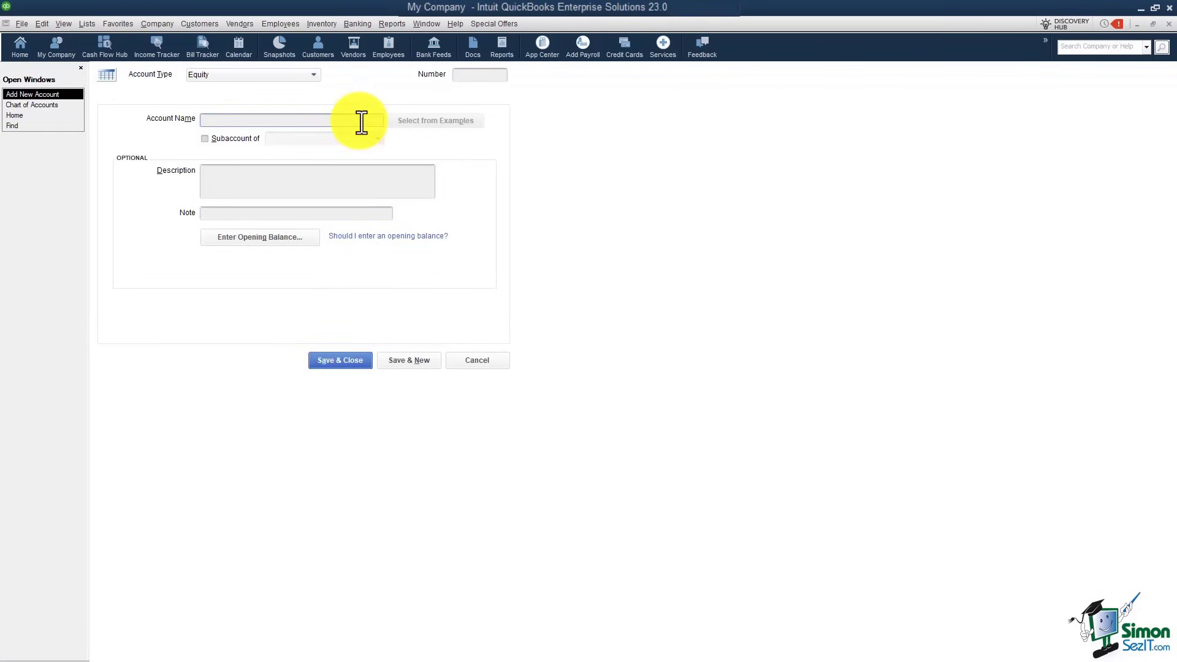
{"action": "type", "text": "Contributions"}
{"action": "left_click", "coordinate": [205, 142]}
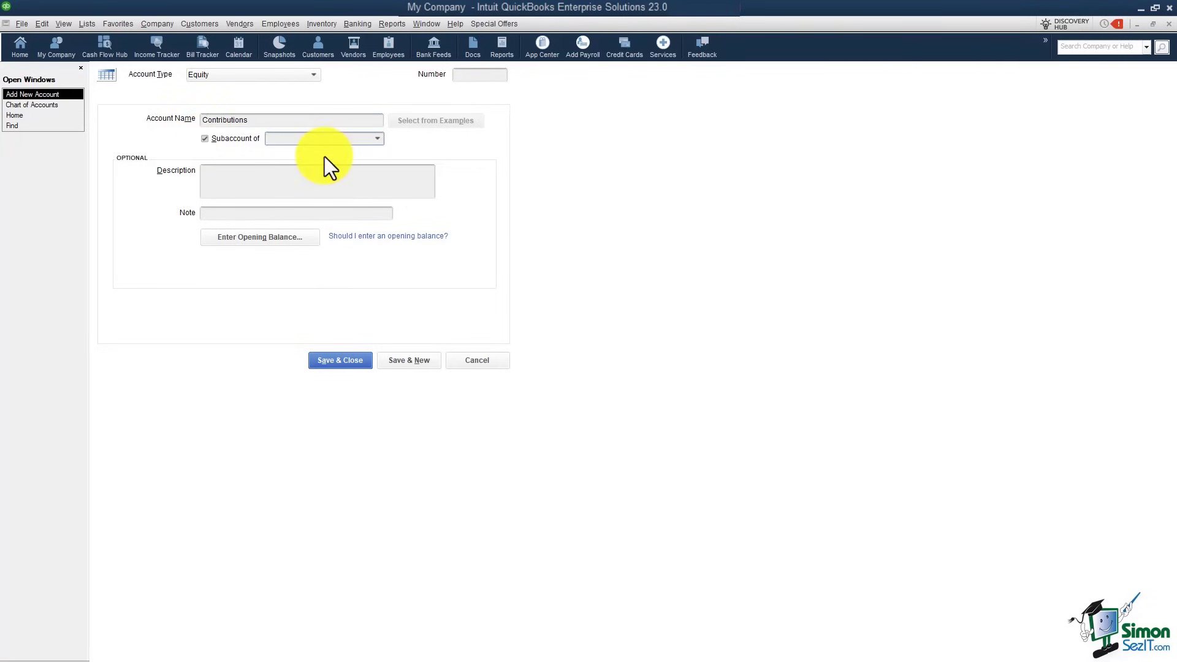
{"action": "type", "text": "Owner"}
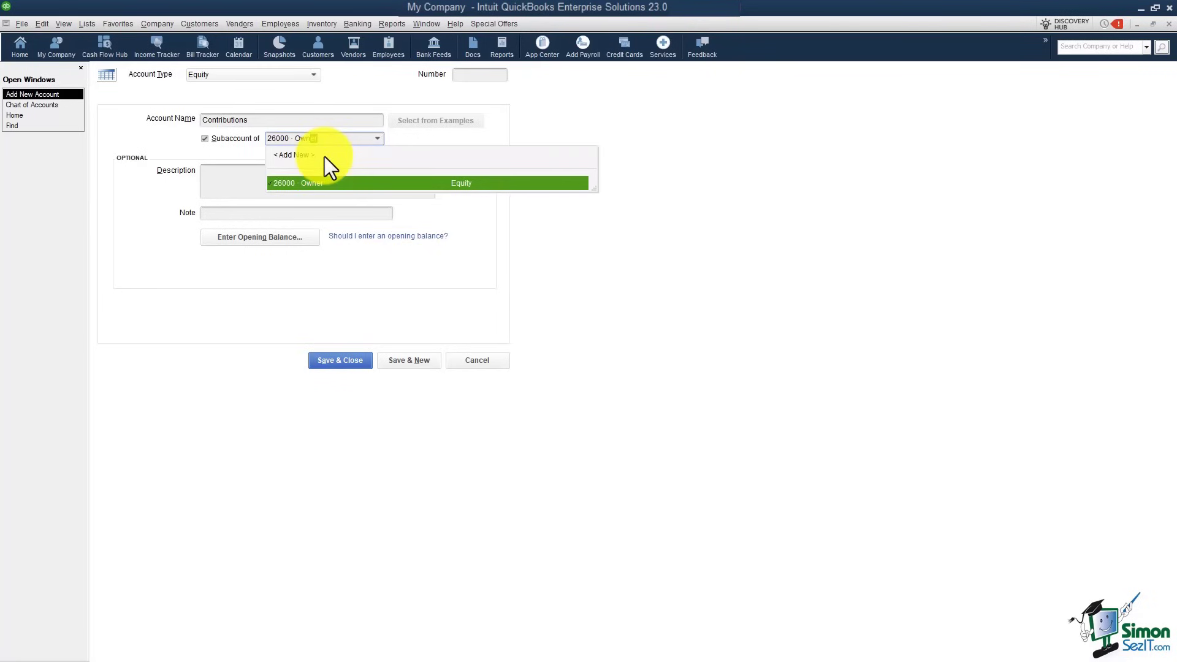
{"action": "left_click", "coordinate": [316, 184]}
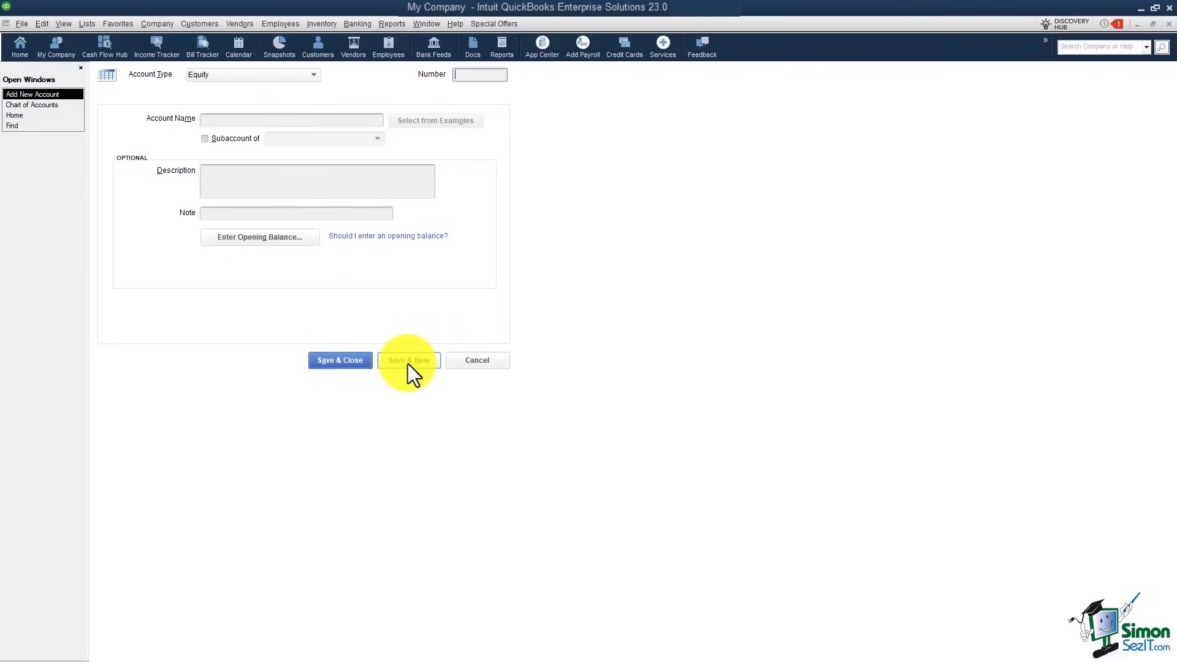
Step: Add Draw as a second Equity subaccount of 26000 · Owner
{"action": "left_click", "coordinate": [256, 121]}
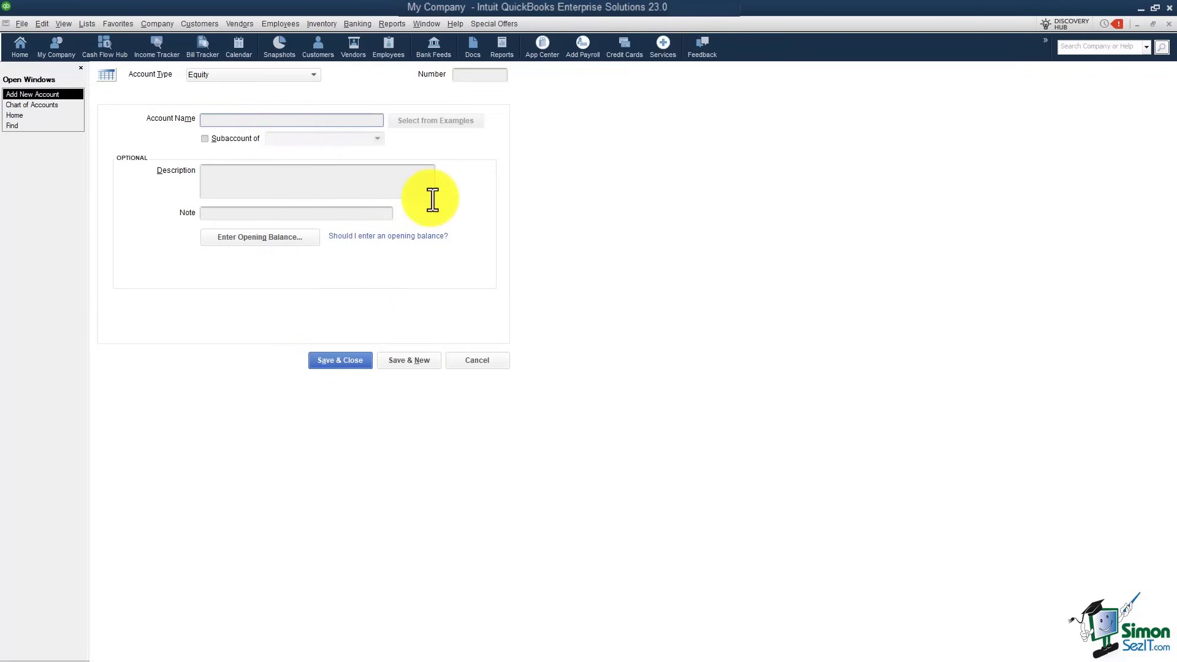
{"action": "type", "text": "Draw"}
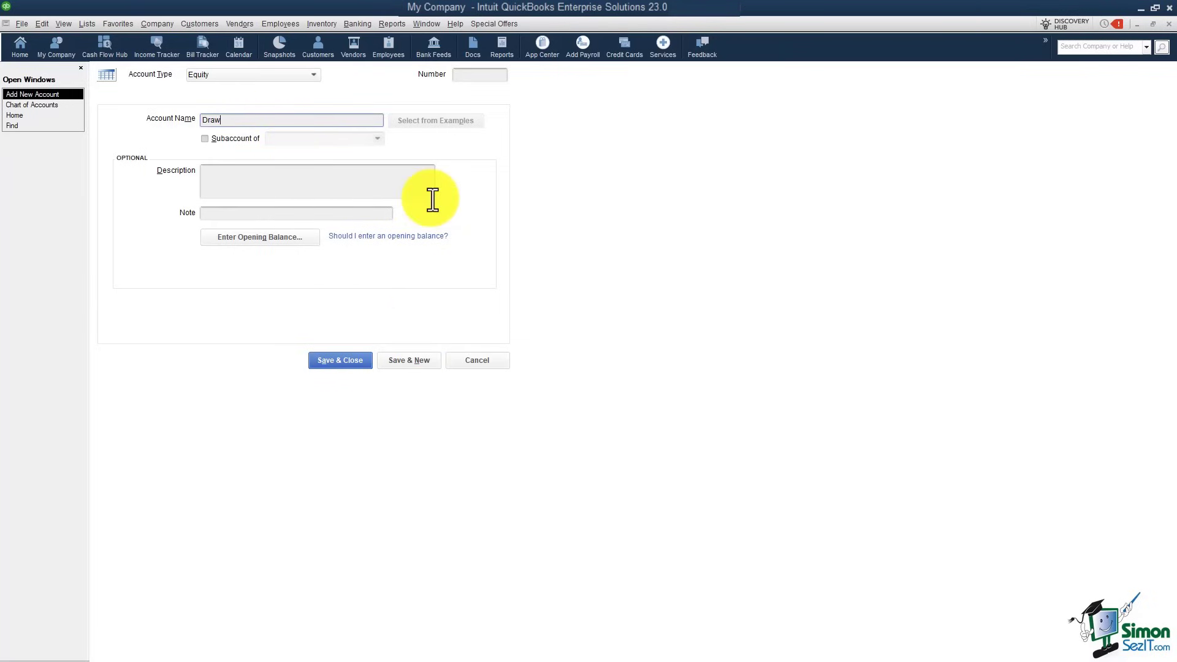
{"action": "left_click", "coordinate": [205, 139]}
{"action": "left_click", "coordinate": [288, 142]}
{"action": "type", "text": "Owner"}
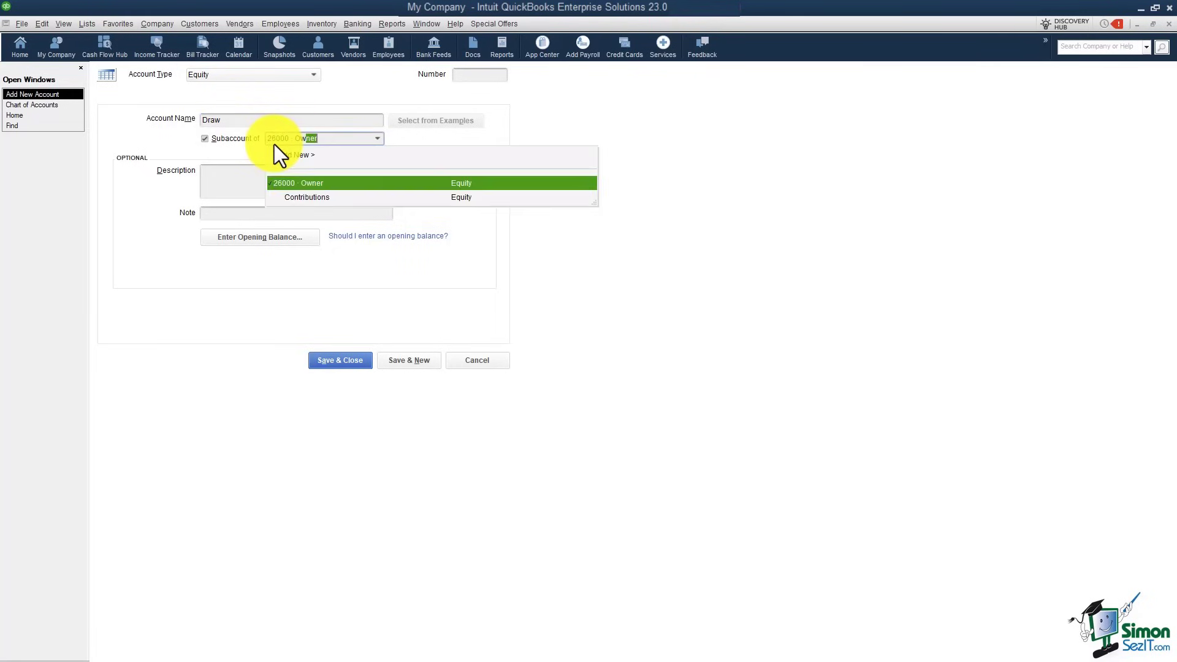
{"action": "left_click", "coordinate": [295, 184]}
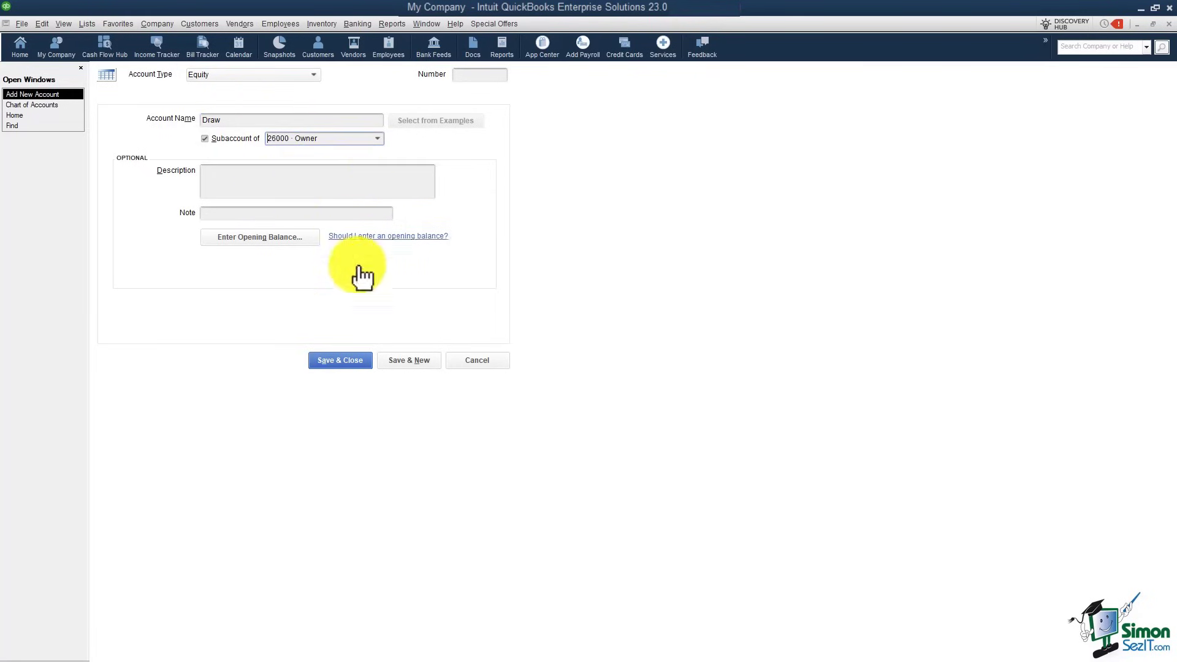
{"action": "left_click", "coordinate": [341, 361]}
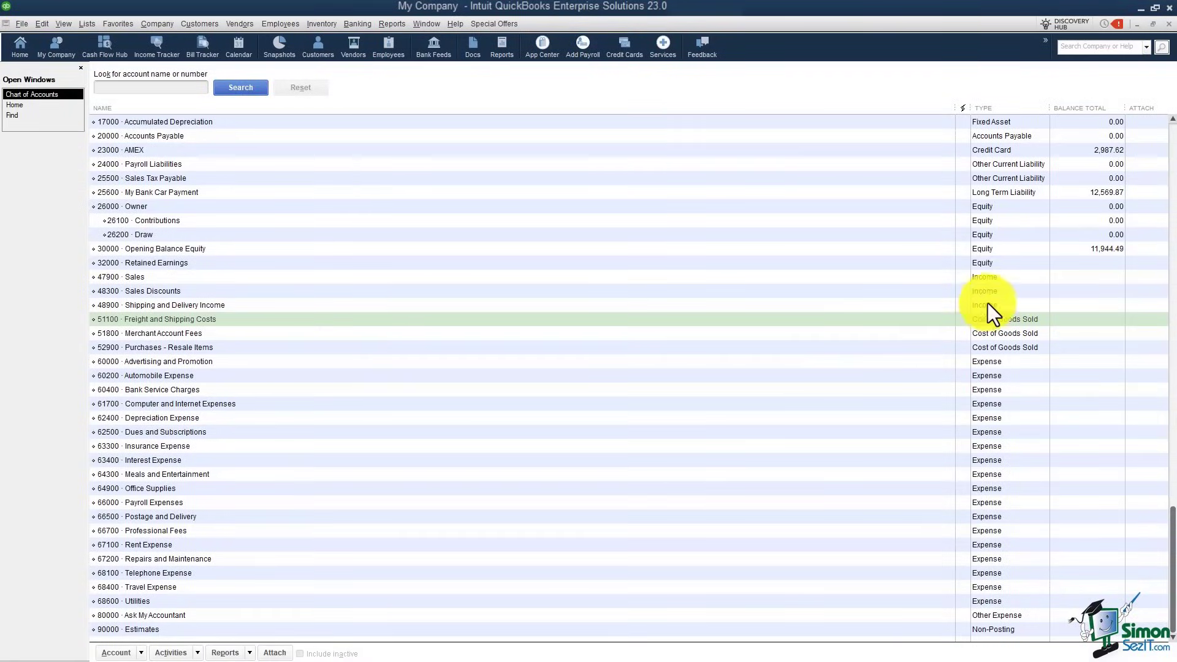
{"action": "left_click", "coordinate": [987, 276]}
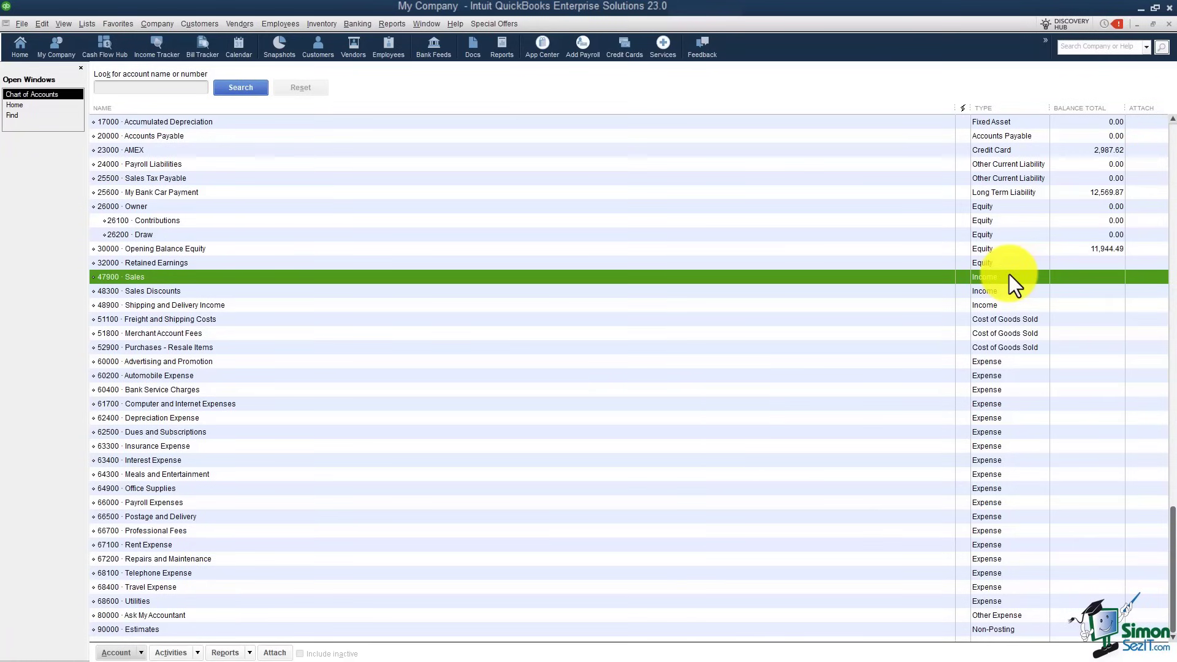
{"action": "left_click", "coordinate": [1020, 321]}
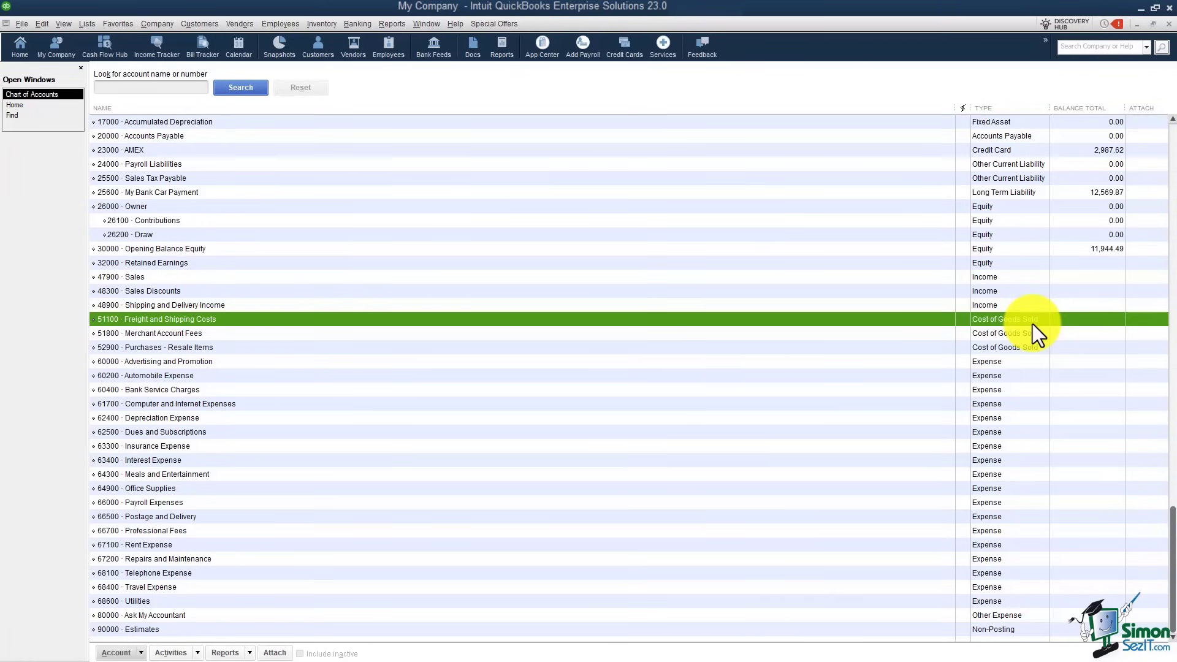
{"action": "left_click", "coordinate": [1011, 360]}
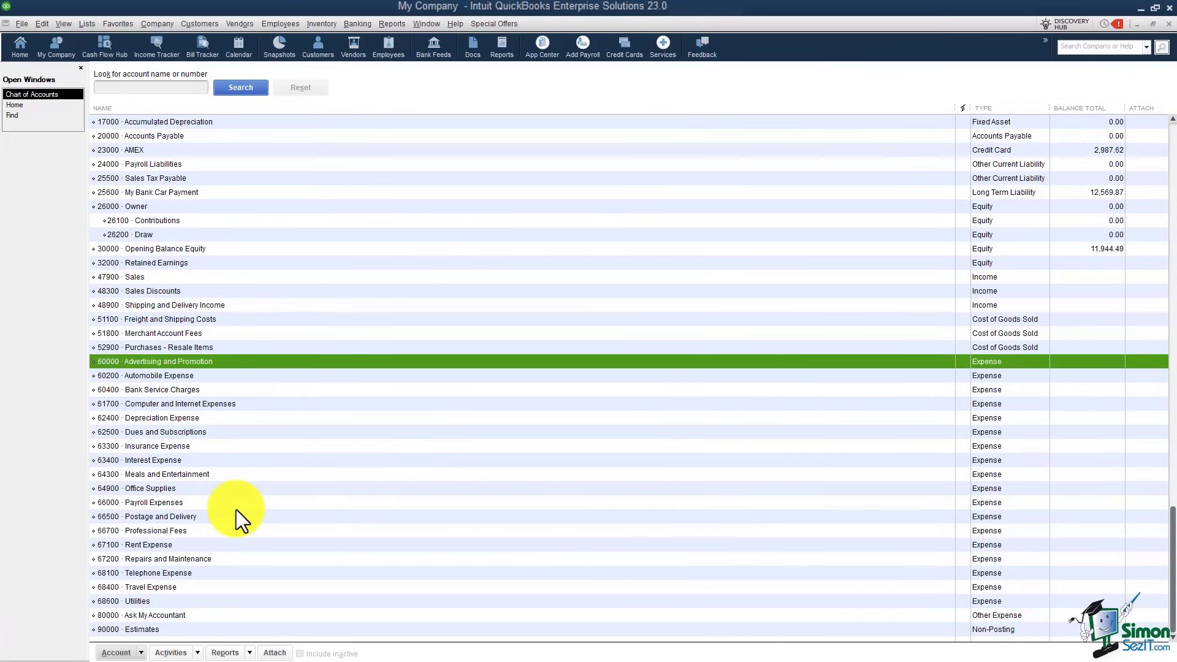
{"action": "left_click", "coordinate": [214, 376]}
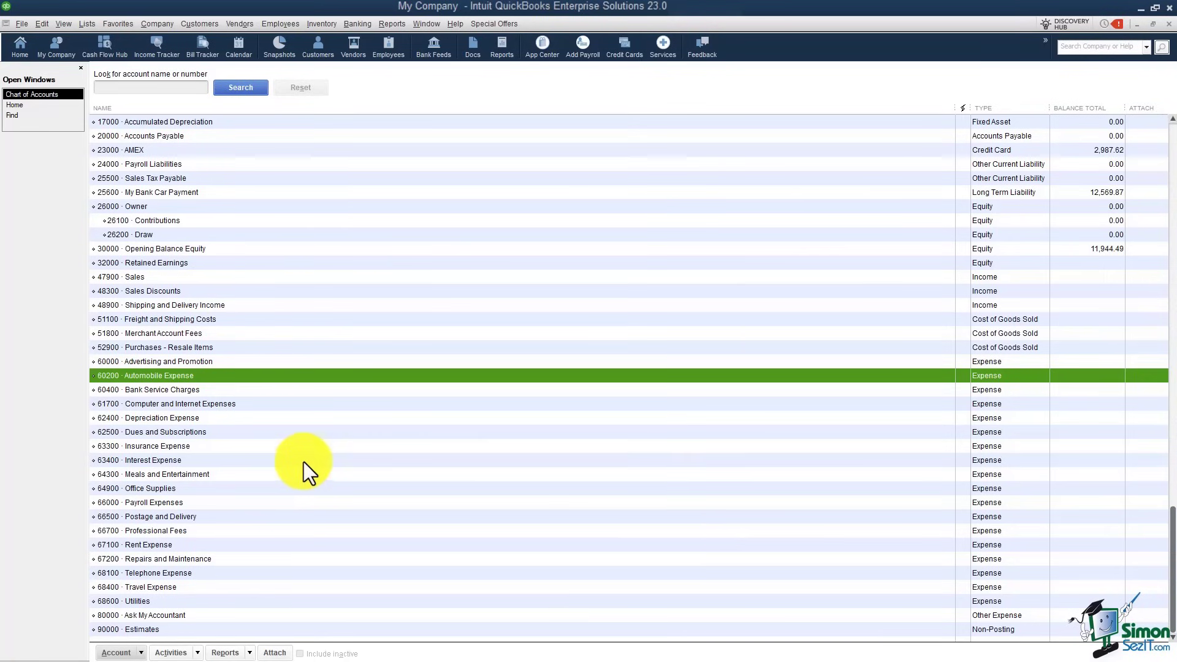
Step: Add an unnumbered Expense account named Gas under 60200 · Automobile Expense
{"action": "right_click", "coordinate": [239, 378]}
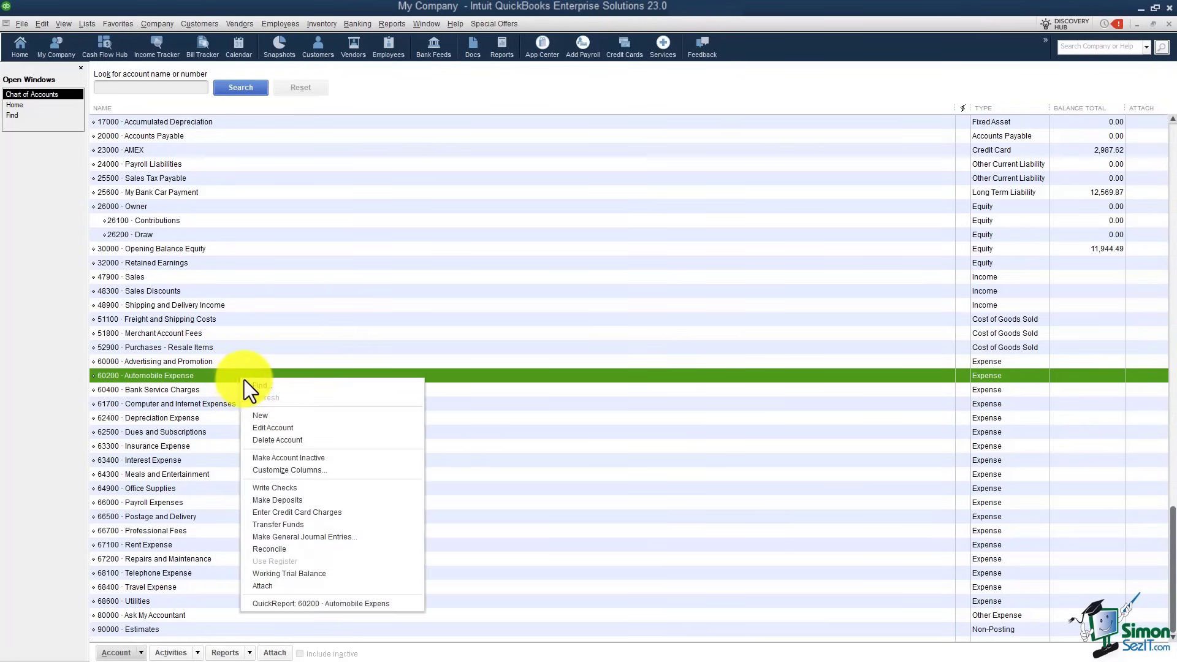
{"action": "left_click", "coordinate": [269, 415]}
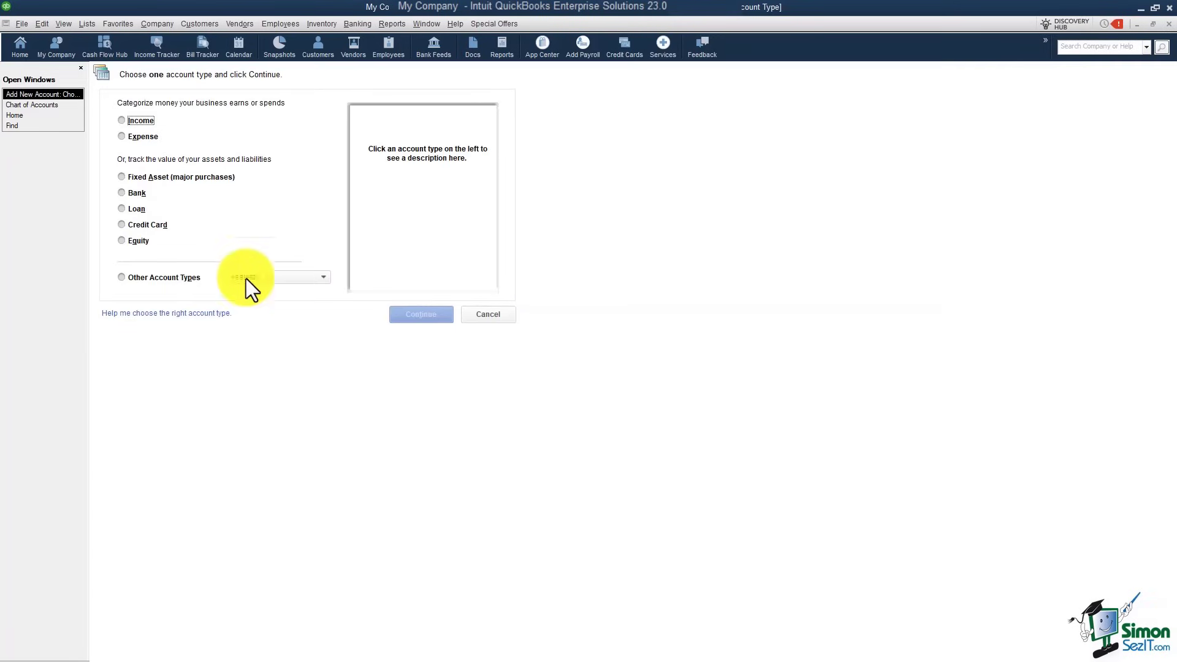
{"action": "left_click", "coordinate": [123, 138]}
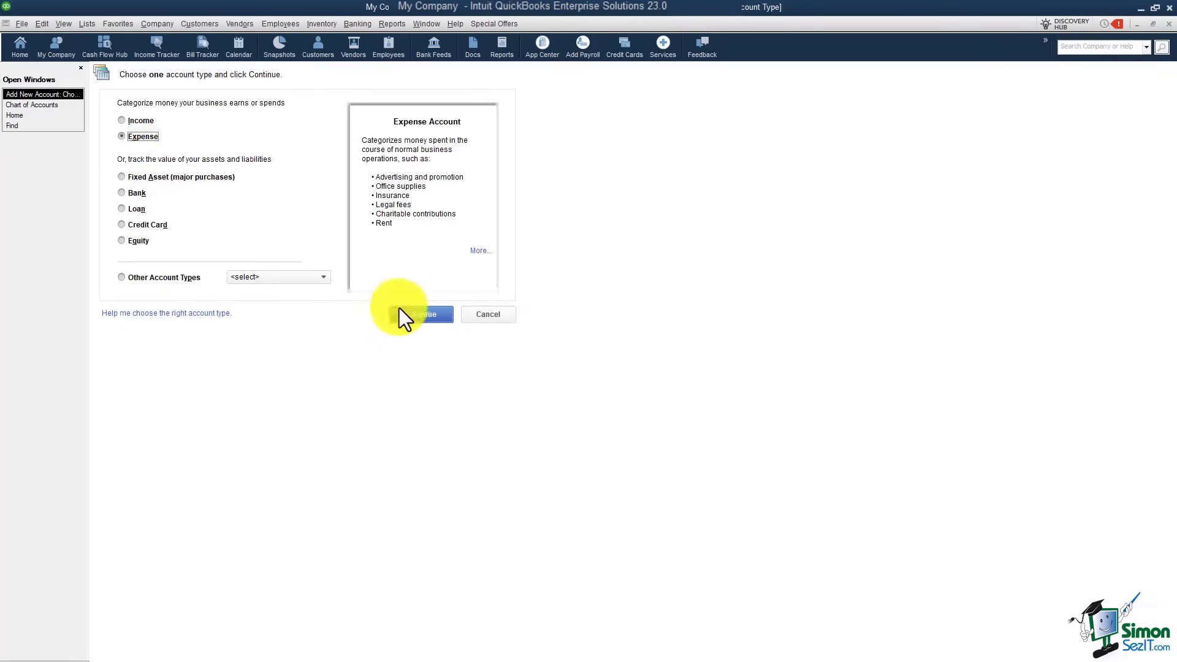
{"action": "left_click", "coordinate": [429, 315]}
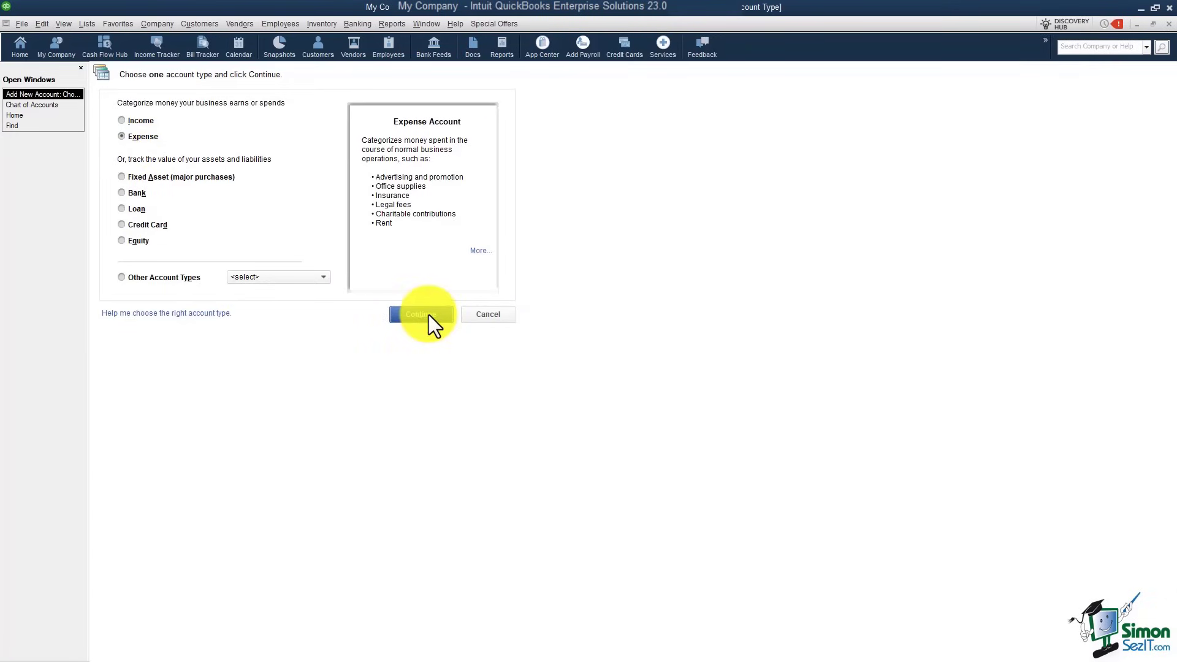
{"action": "left_click", "coordinate": [272, 121]}
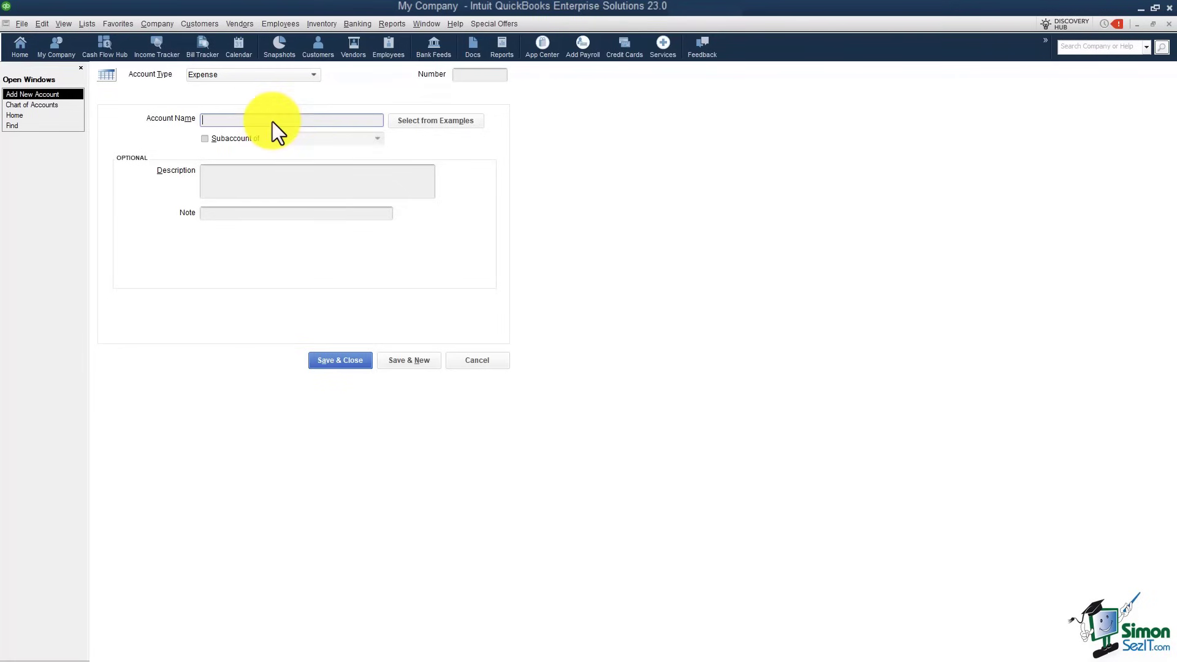
{"action": "type", "text": "GAs"}
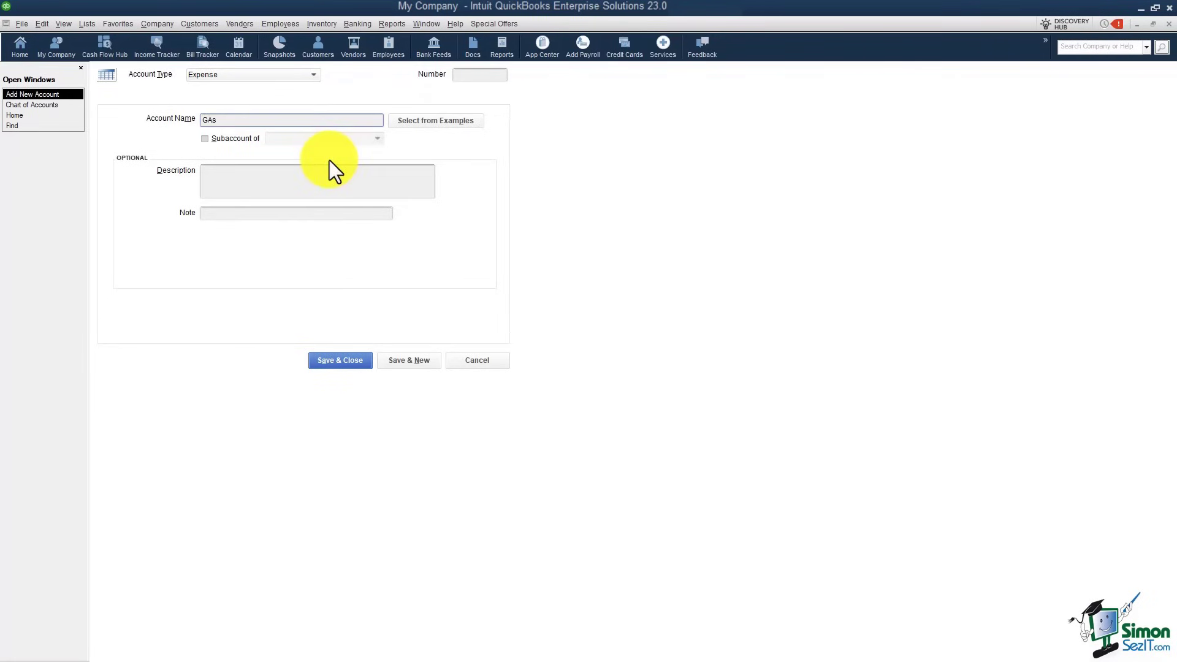
{"action": "key", "text": "BackSpace"}
{"action": "key", "text": "BackSpace"}
{"action": "type", "text": "as"}
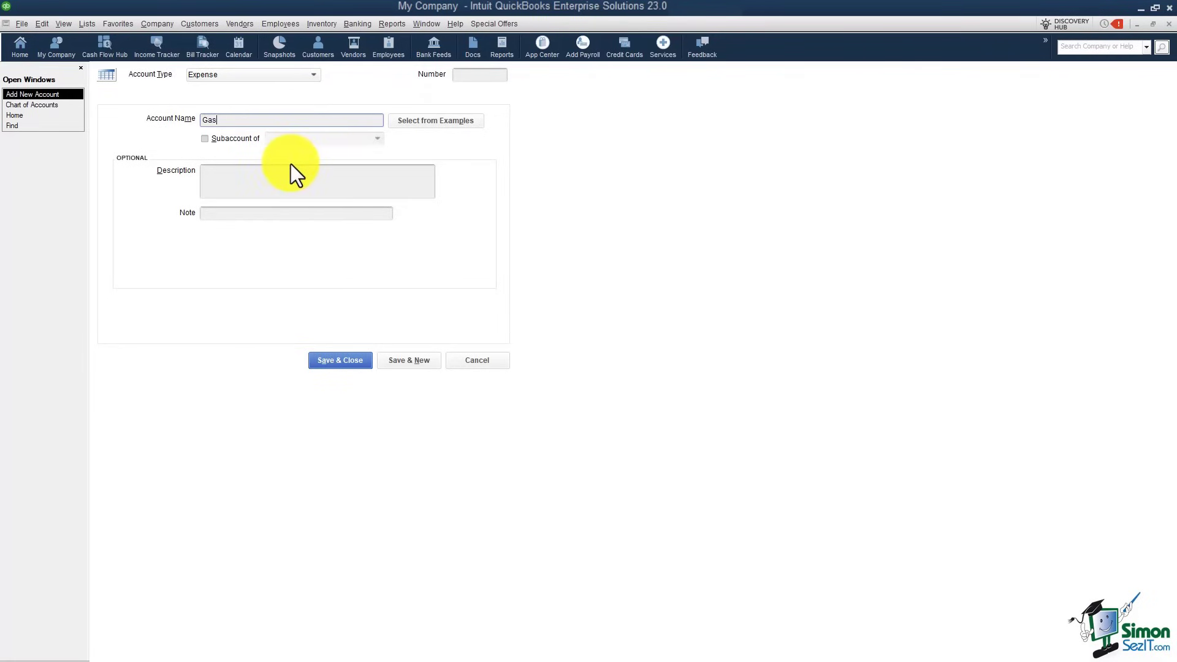
{"action": "left_click", "coordinate": [210, 137]}
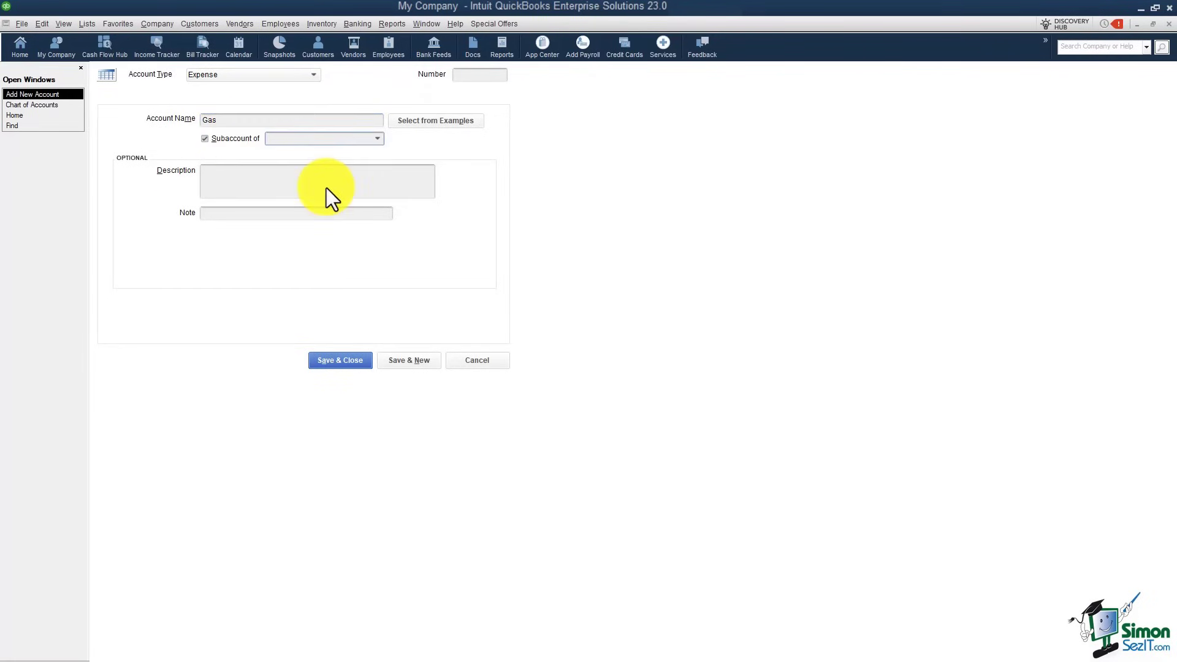
{"action": "type", "text": "Automobile Expense"}
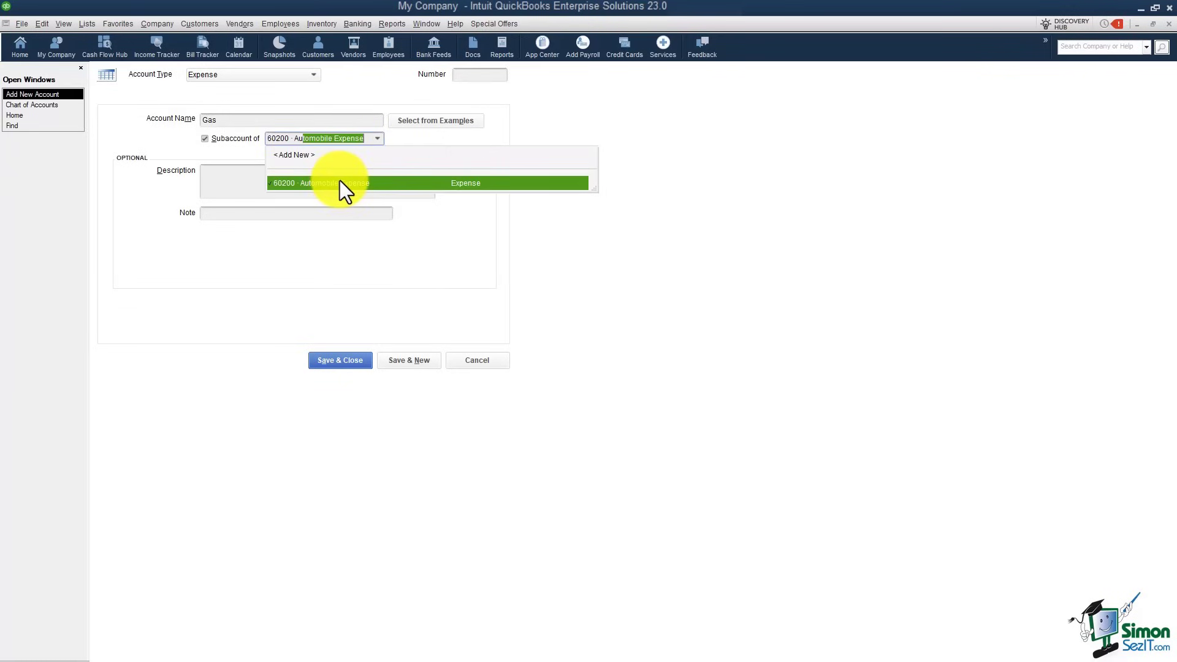
{"action": "left_click", "coordinate": [340, 180]}
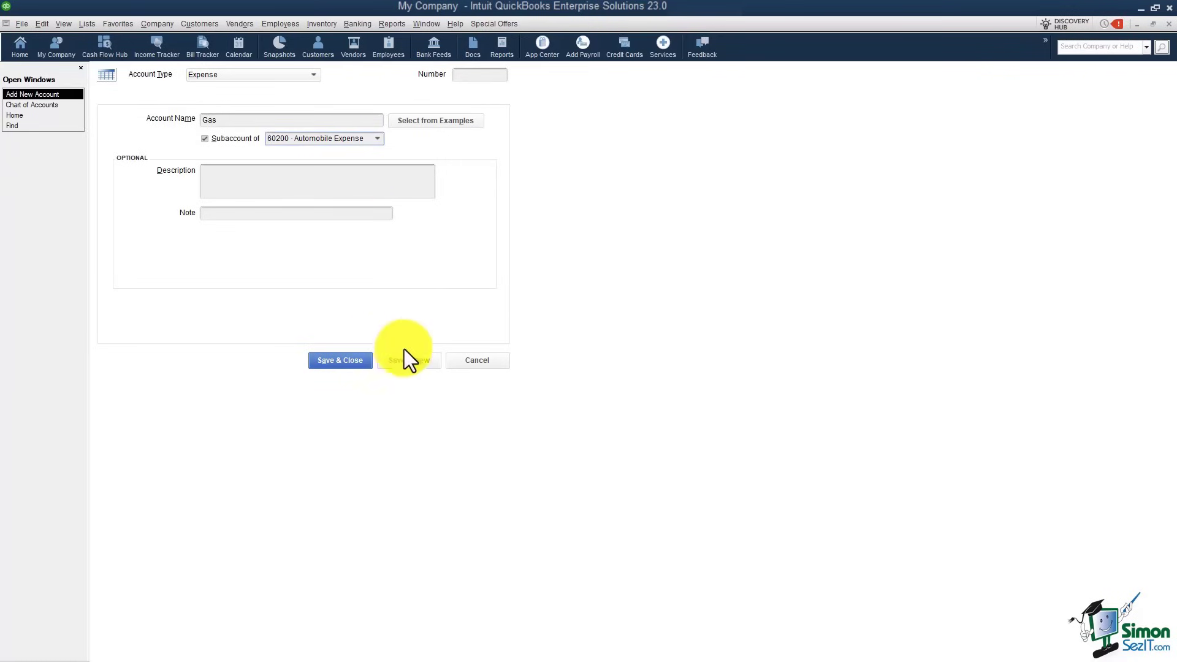
{"action": "left_click", "coordinate": [356, 361]}
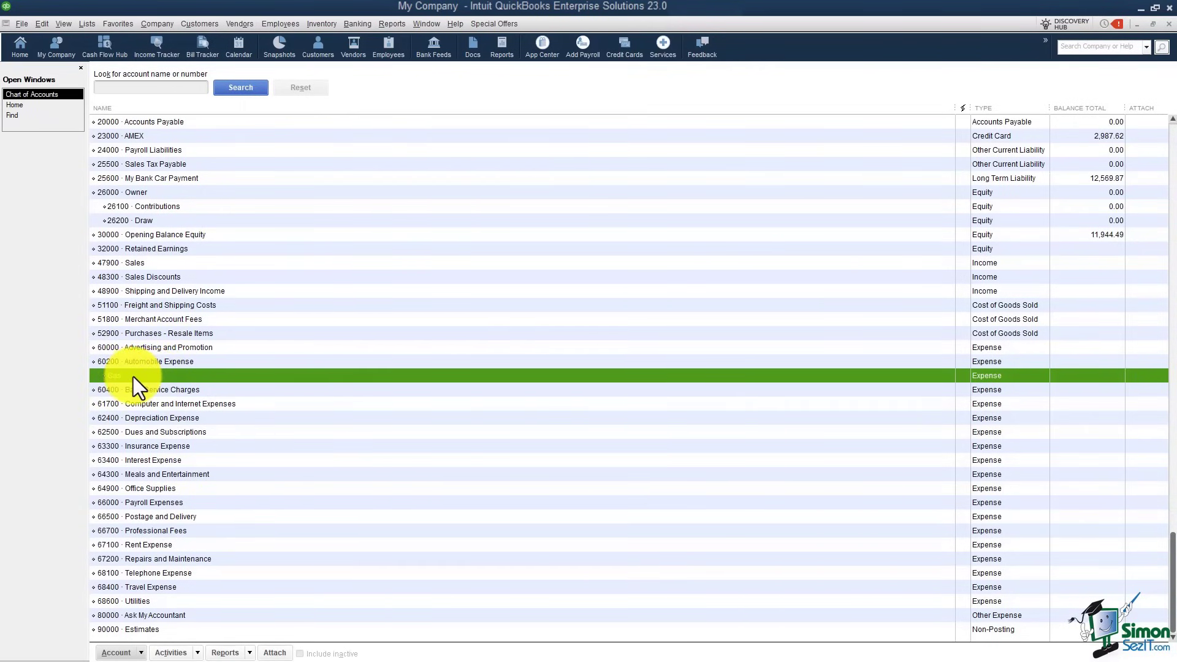
Step: Give the Gas subaccount the account number 60250
{"action": "right_click", "coordinate": [149, 377]}
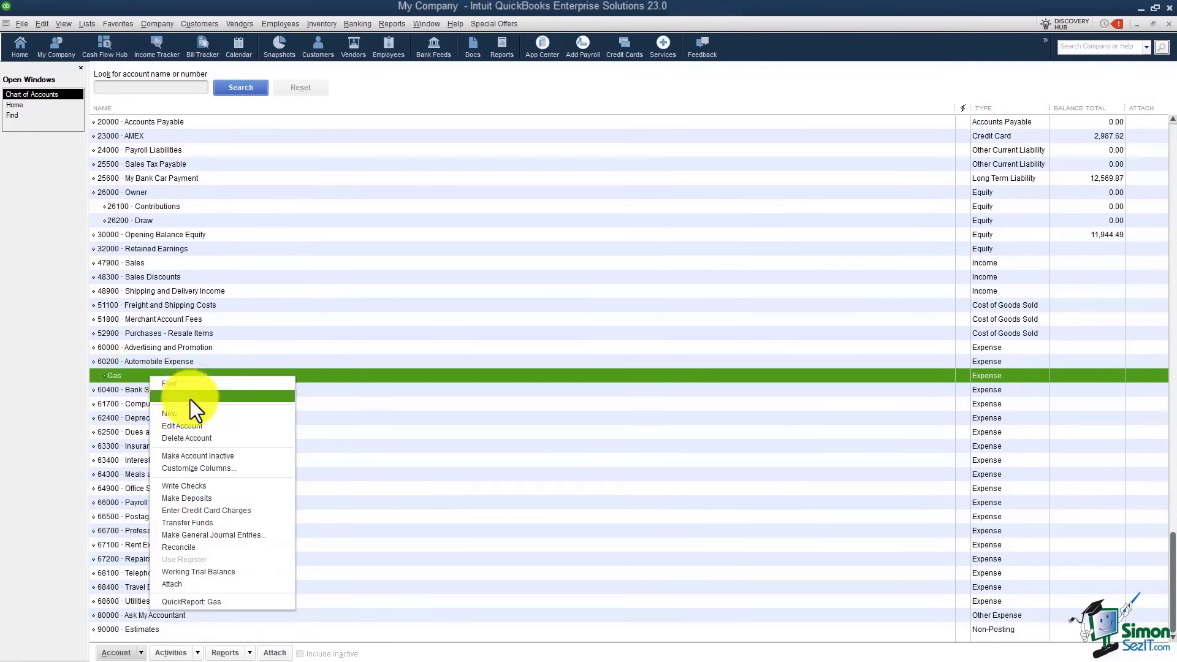
{"action": "left_click", "coordinate": [187, 426]}
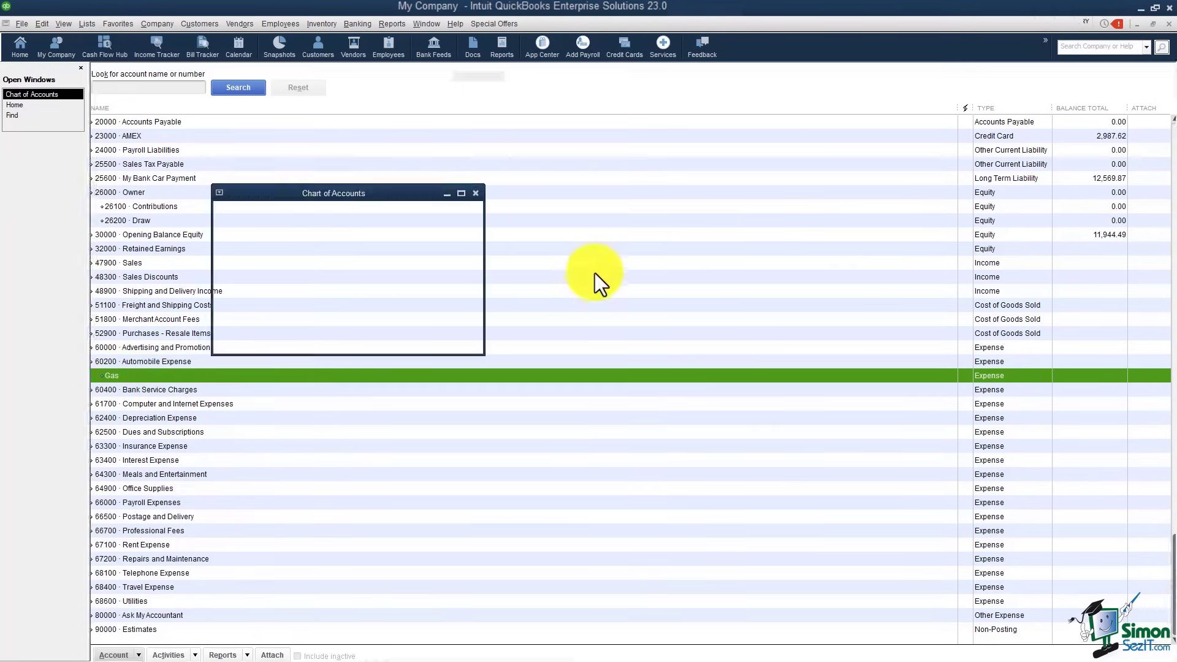
{"action": "type", "text": "60250"}
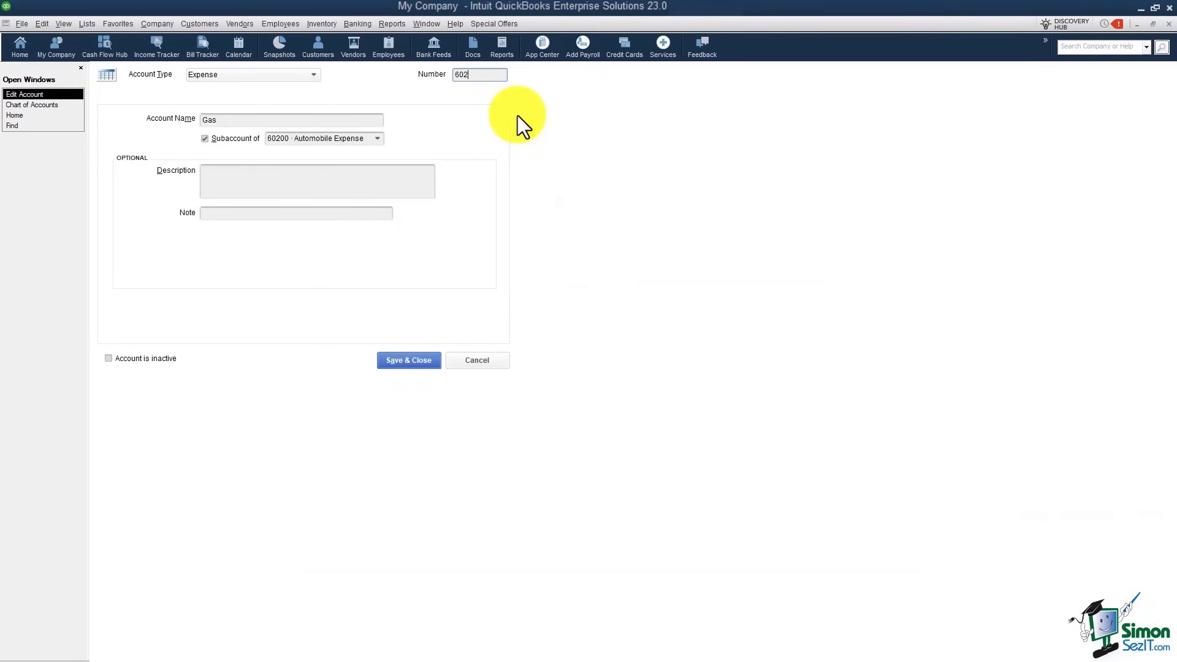
{"action": "left_click", "coordinate": [396, 361]}
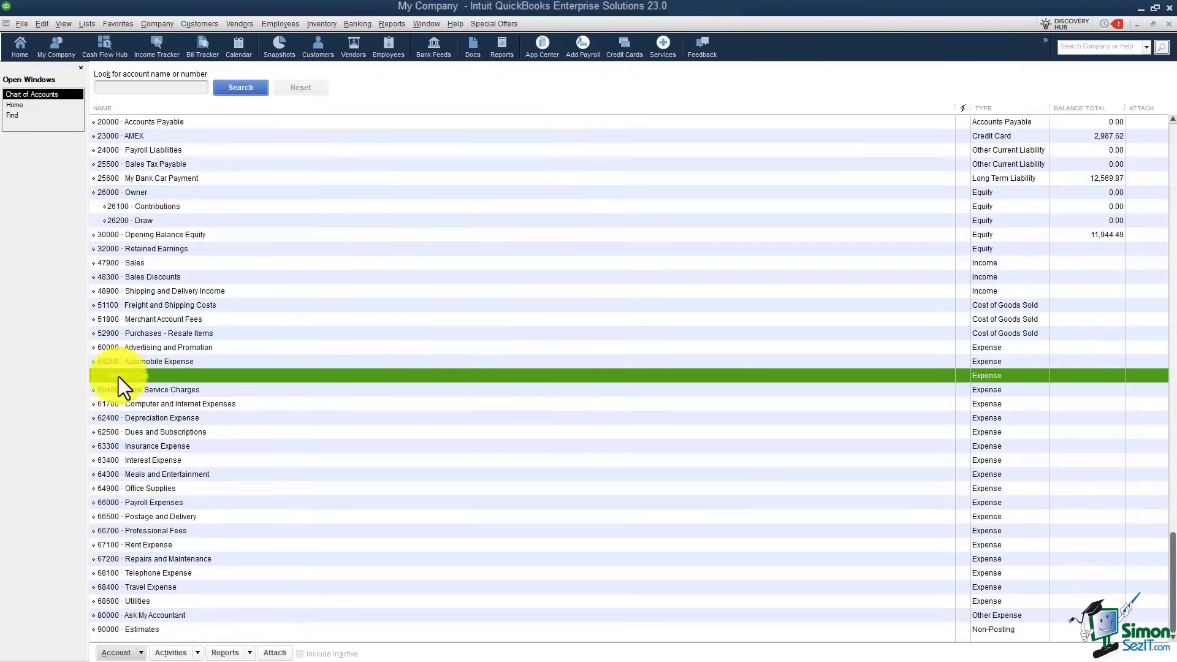
Step: Create Expense account 60260 Repairs as a subaccount of 60200 · Automobile Expense
{"action": "right_click", "coordinate": [179, 377]}
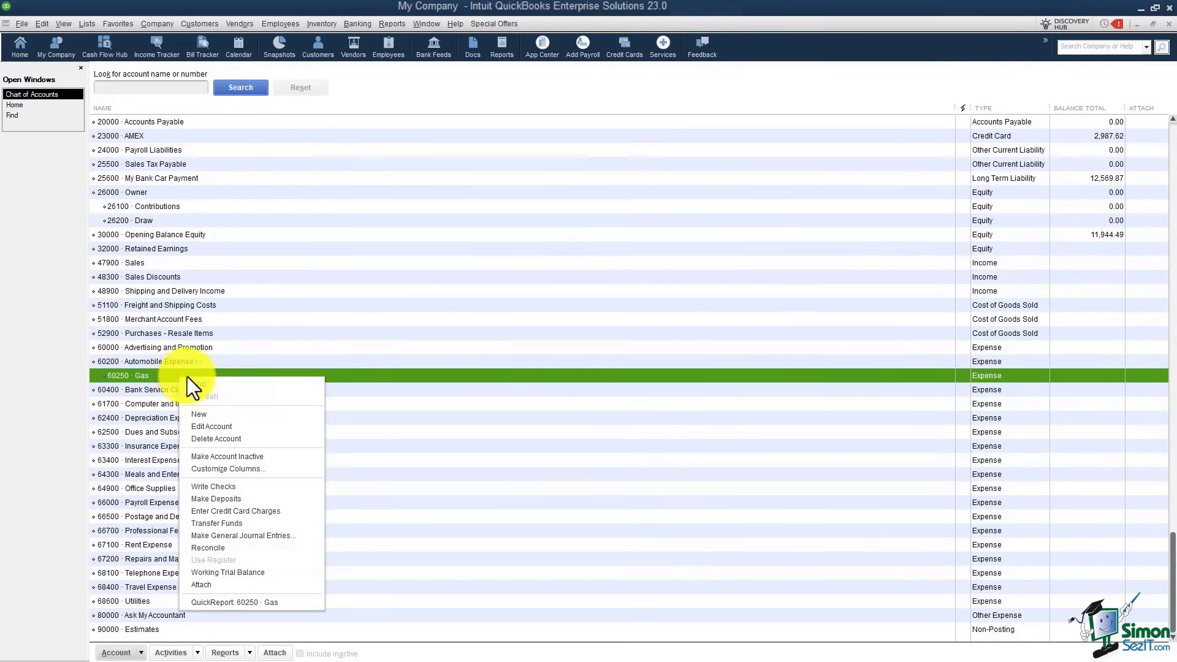
{"action": "left_click", "coordinate": [214, 414]}
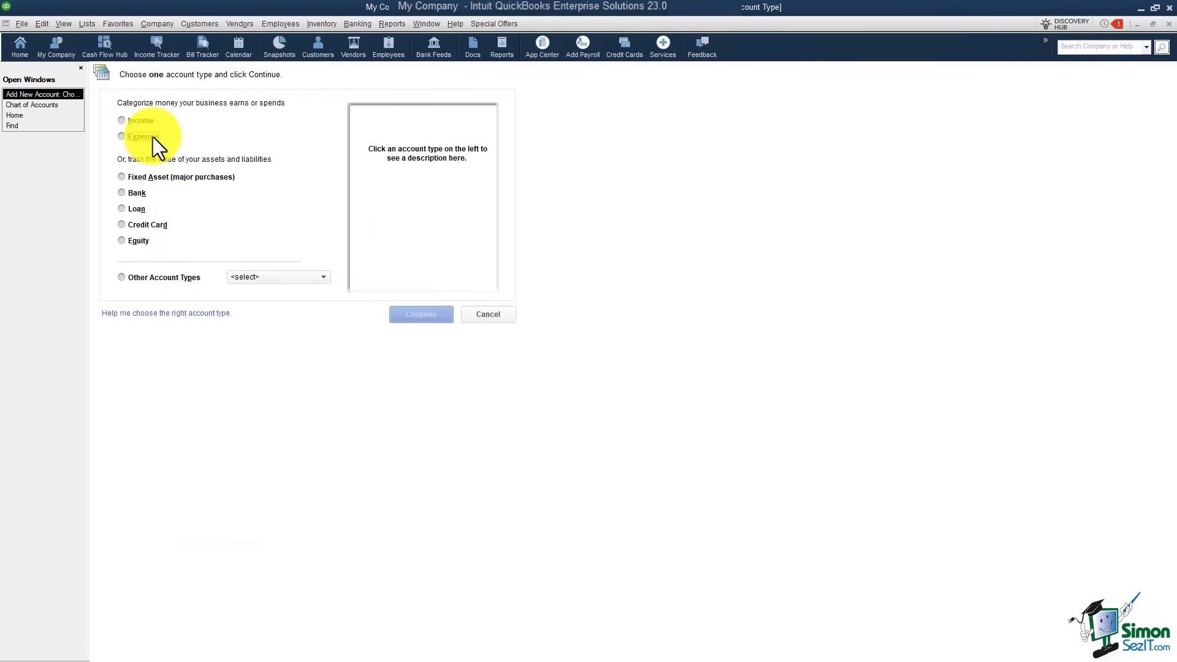
{"action": "left_click", "coordinate": [143, 136]}
{"action": "left_click", "coordinate": [425, 318]}
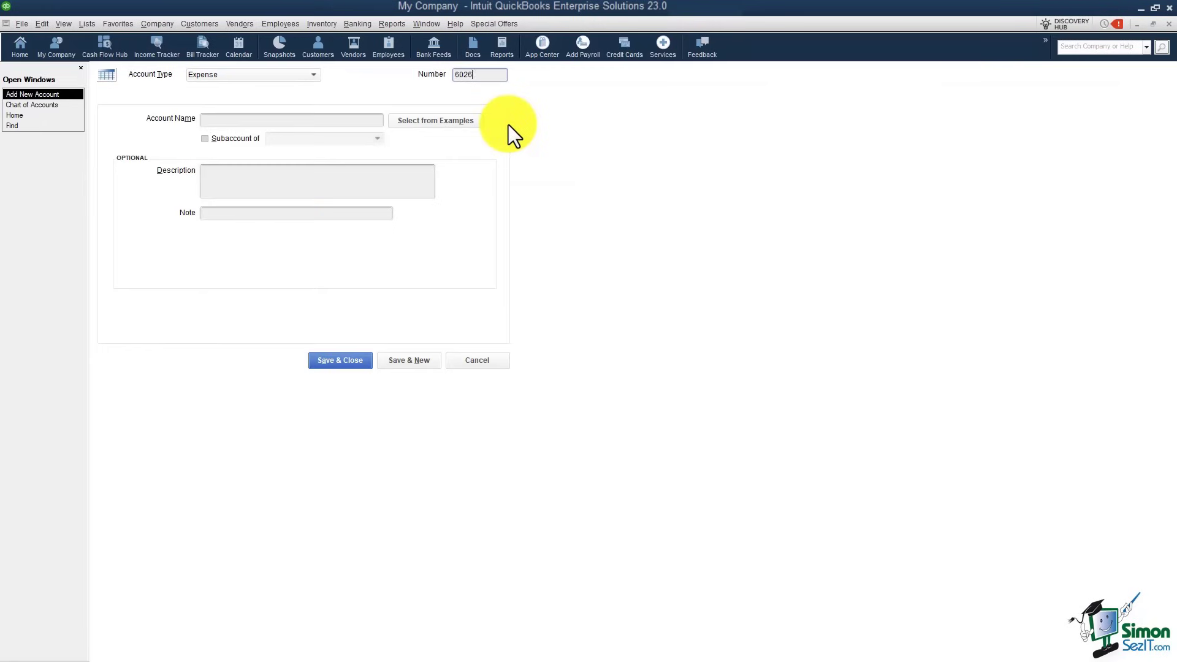
{"action": "left_click", "coordinate": [270, 120]}
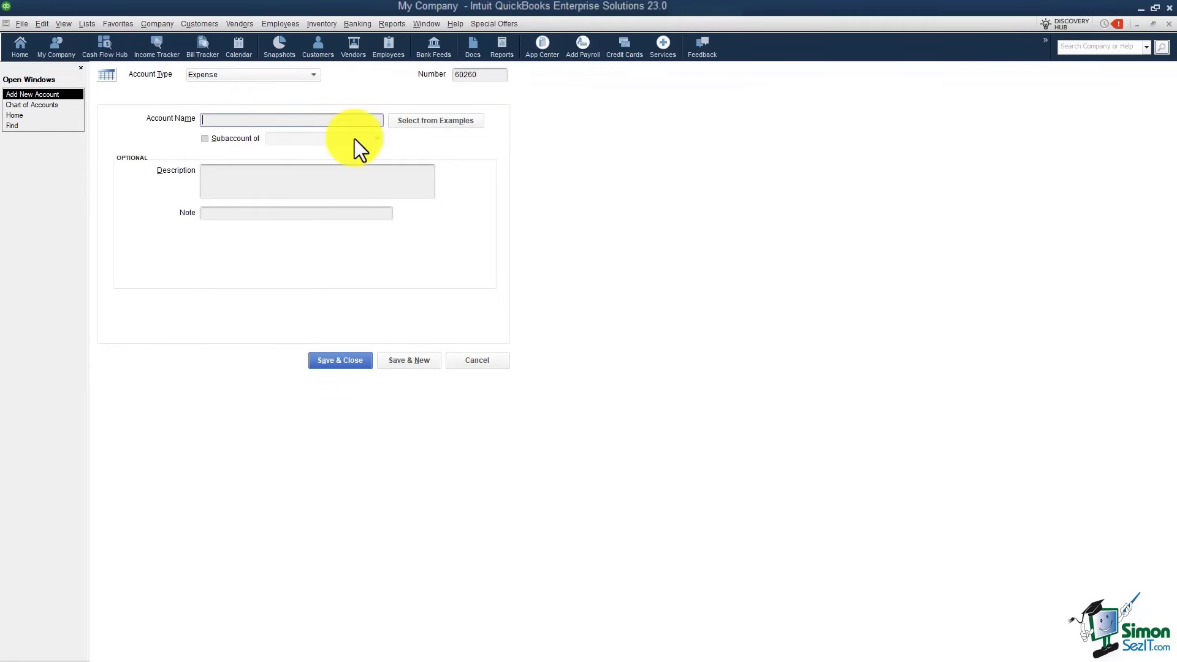
{"action": "type", "text": "Repairs"}
{"action": "left_click", "coordinate": [205, 139]}
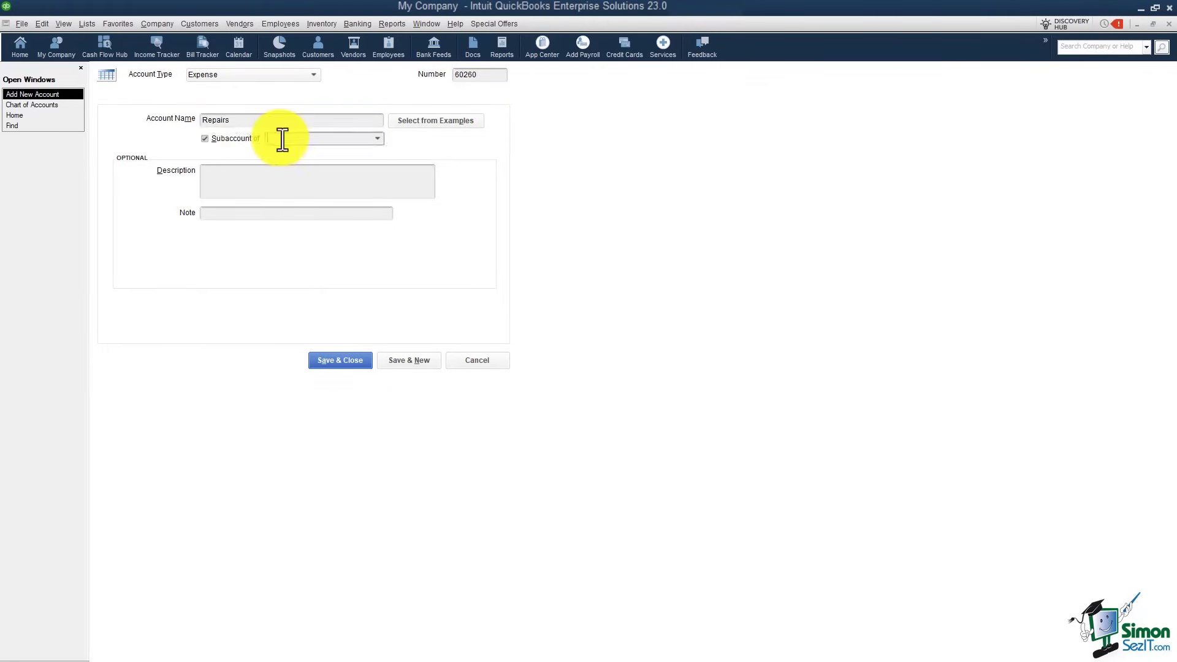
{"action": "left_click", "coordinate": [281, 138]}
{"action": "type", "text": "Automobile Expense"}
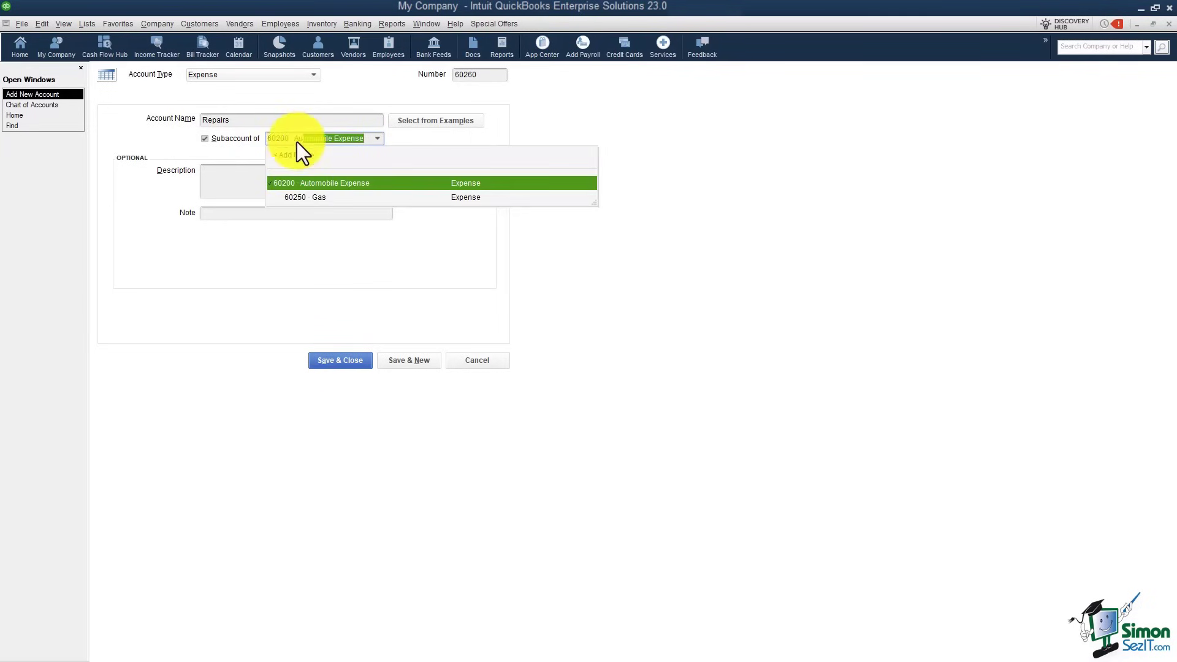
{"action": "left_click", "coordinate": [348, 361]}
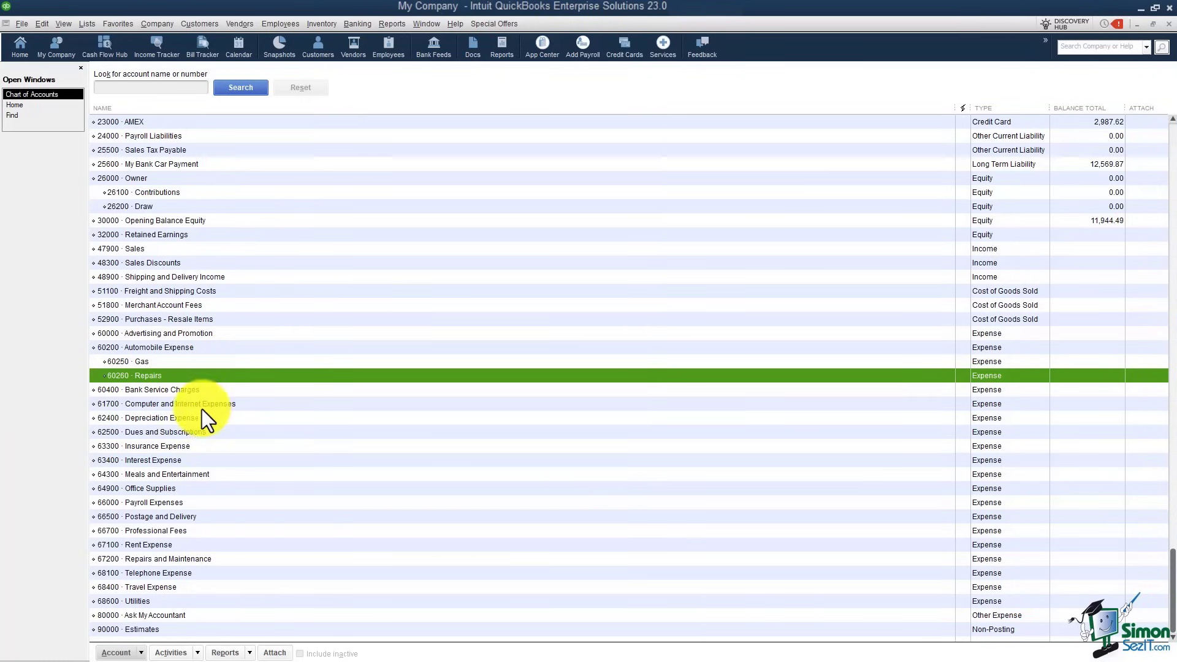
{"action": "left_click", "coordinate": [175, 447]}
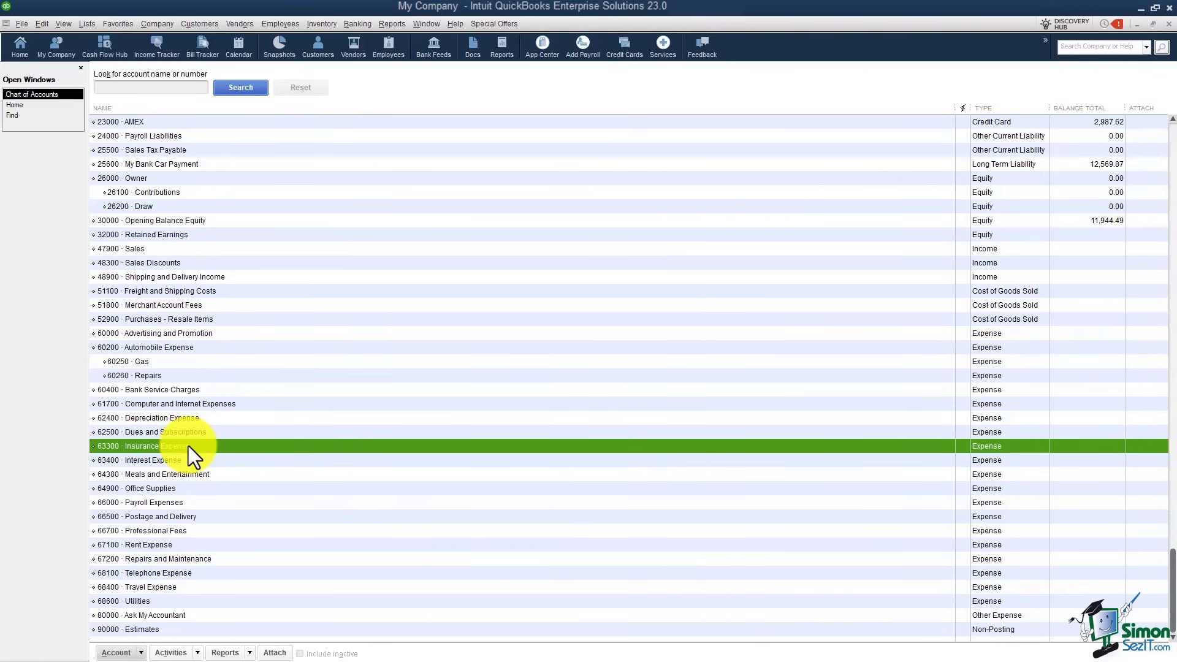
{"action": "left_click", "coordinate": [161, 531]}
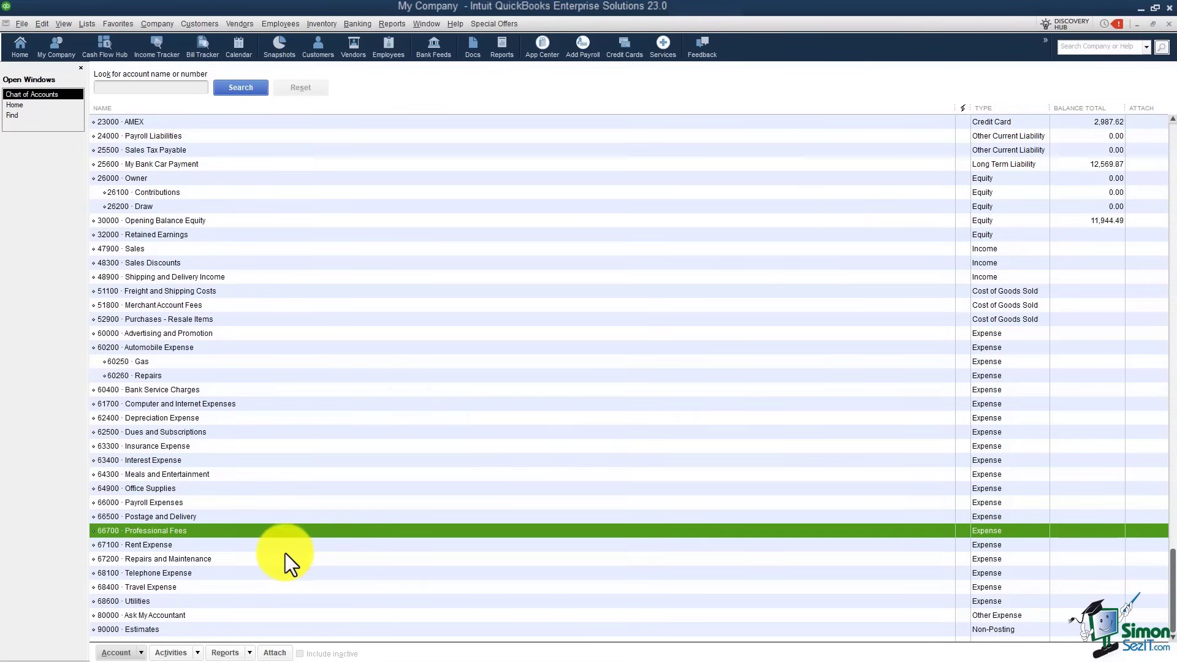
{"action": "left_click", "coordinate": [189, 545]}
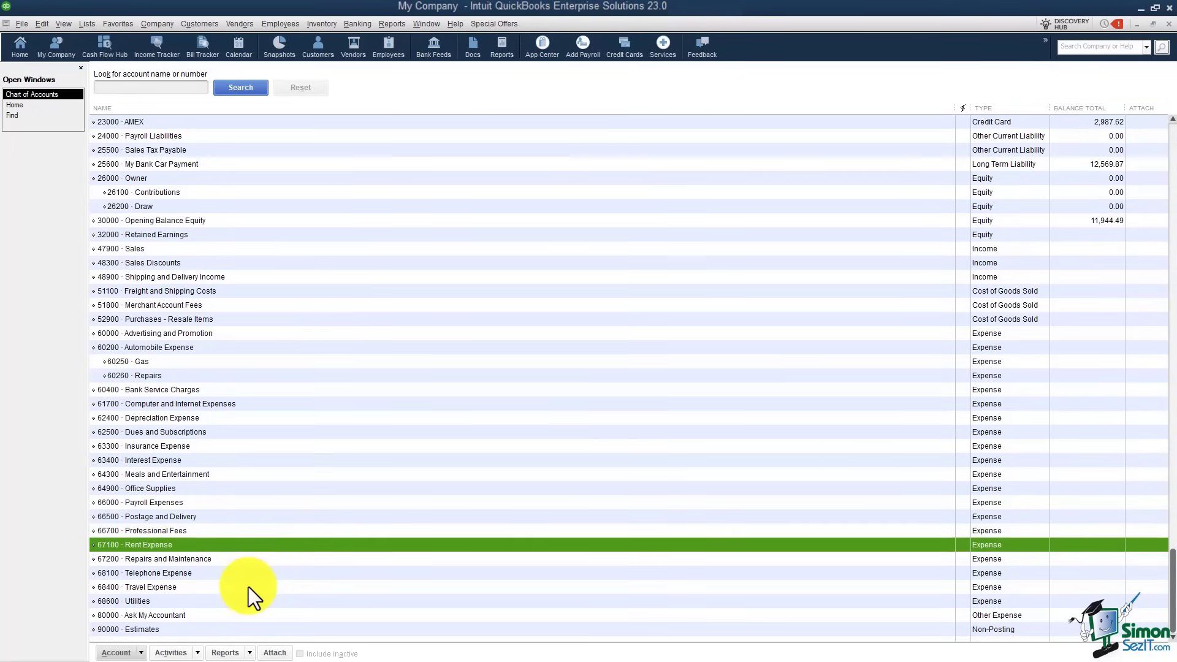
Step: Delete the 67100 · Rent Expense account, confirming the deletion with OK
{"action": "right_click", "coordinate": [250, 543]}
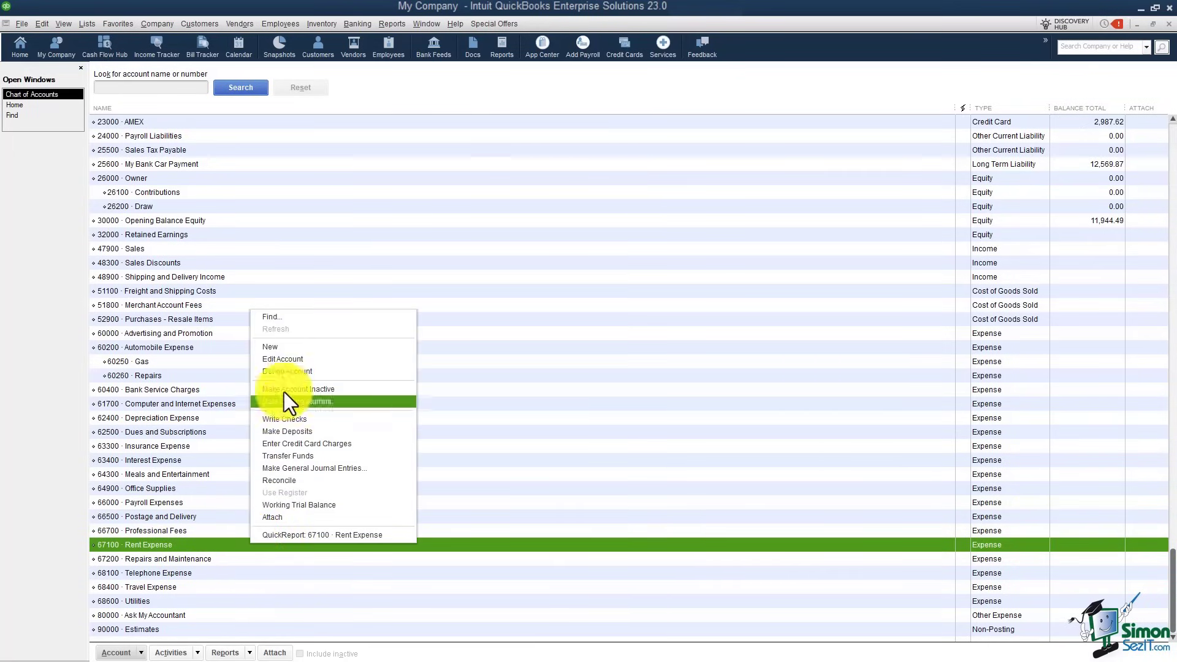
{"action": "left_click", "coordinate": [284, 371]}
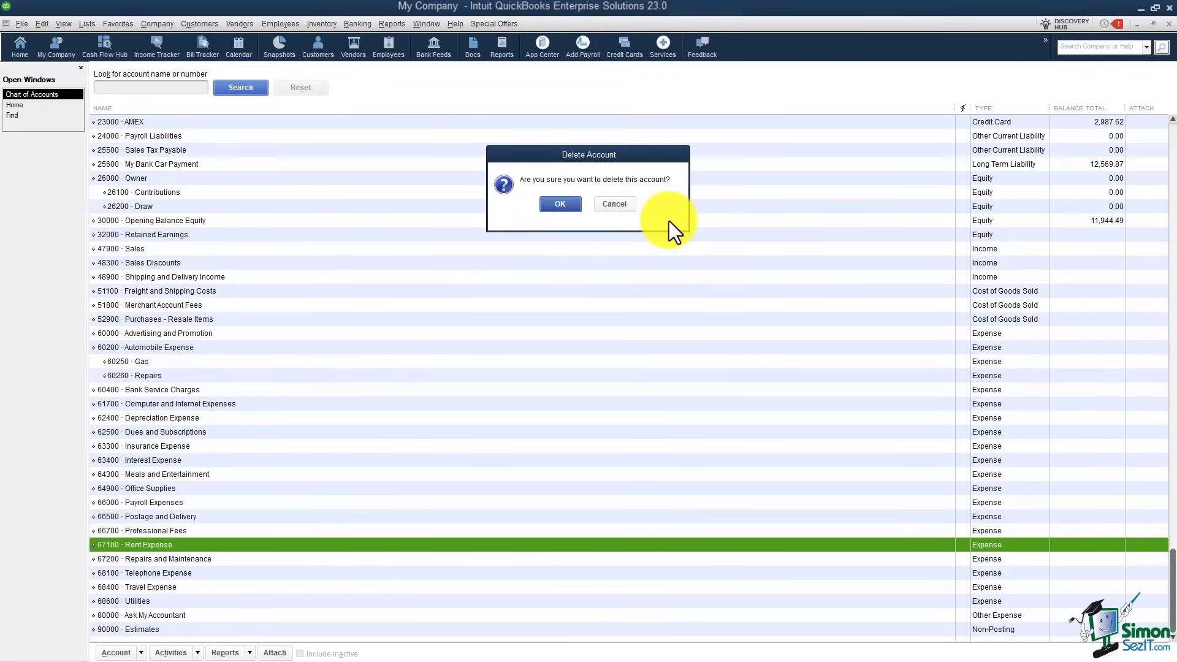
{"action": "left_click", "coordinate": [564, 204]}
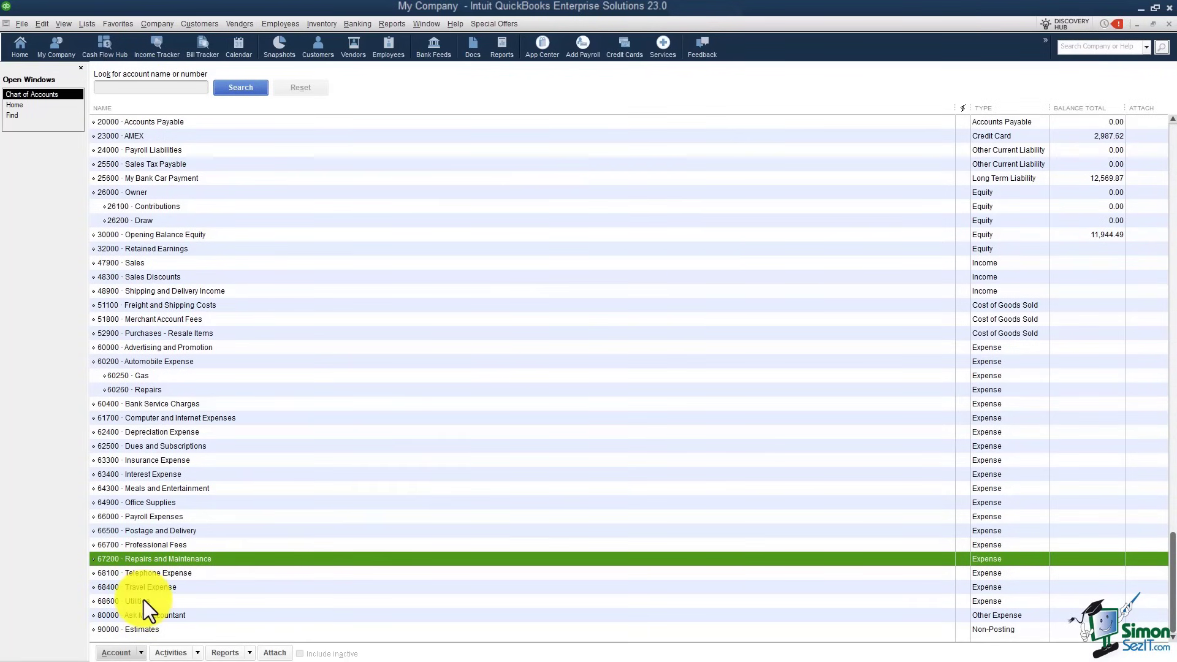
{"action": "left_click", "coordinate": [200, 602]}
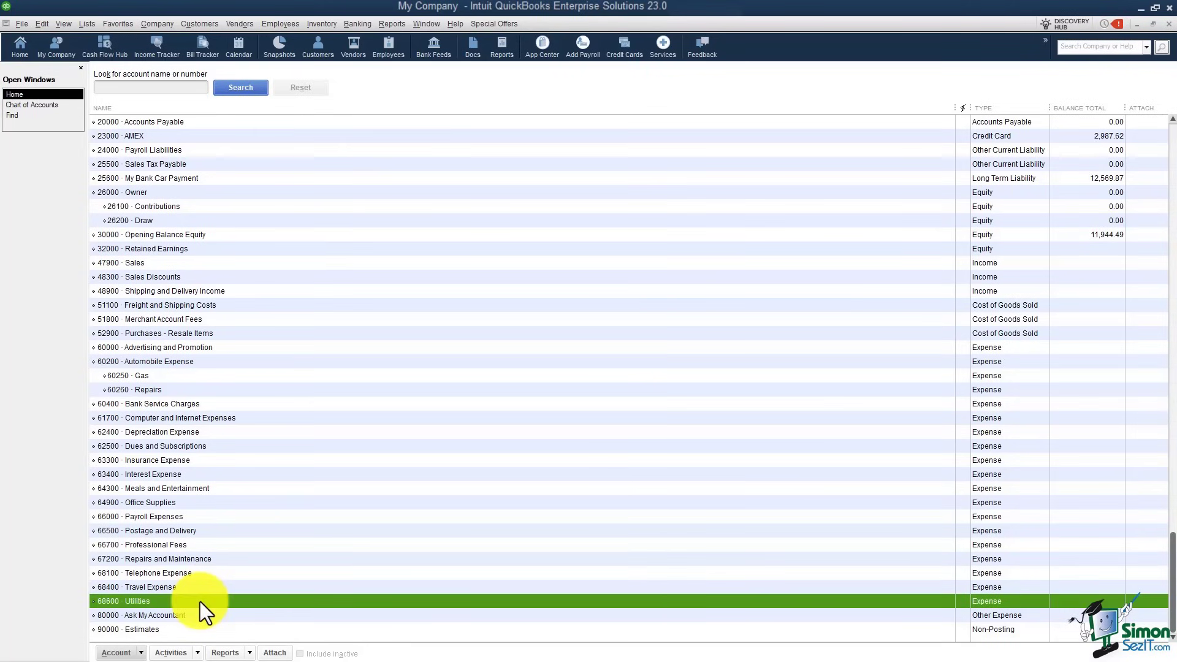